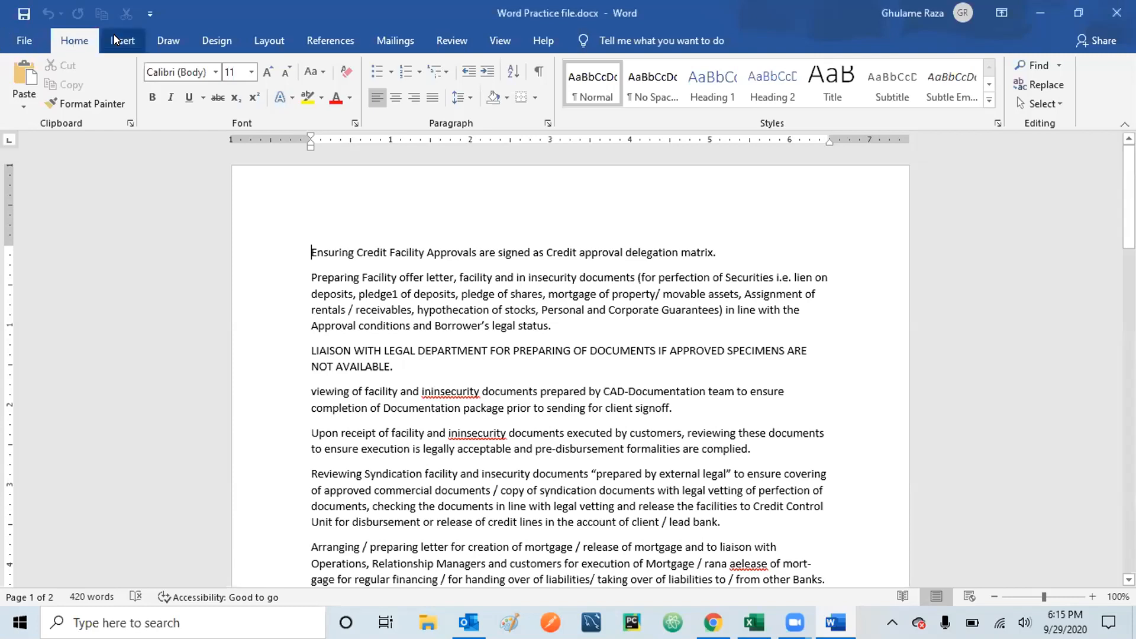
Step: Look through the ribbon's command sets for drawing, design, layout, references, file management, home editing and inserting
{"action": "left_click", "coordinate": [160, 34]}
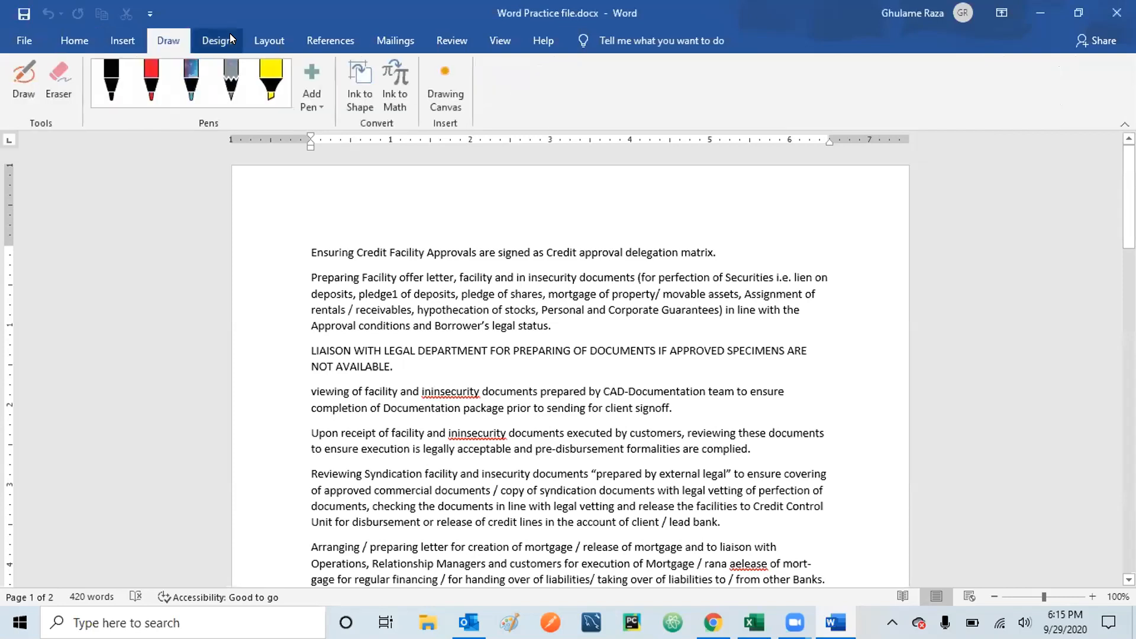
{"action": "left_click", "coordinate": [228, 36]}
{"action": "left_click", "coordinate": [270, 39]}
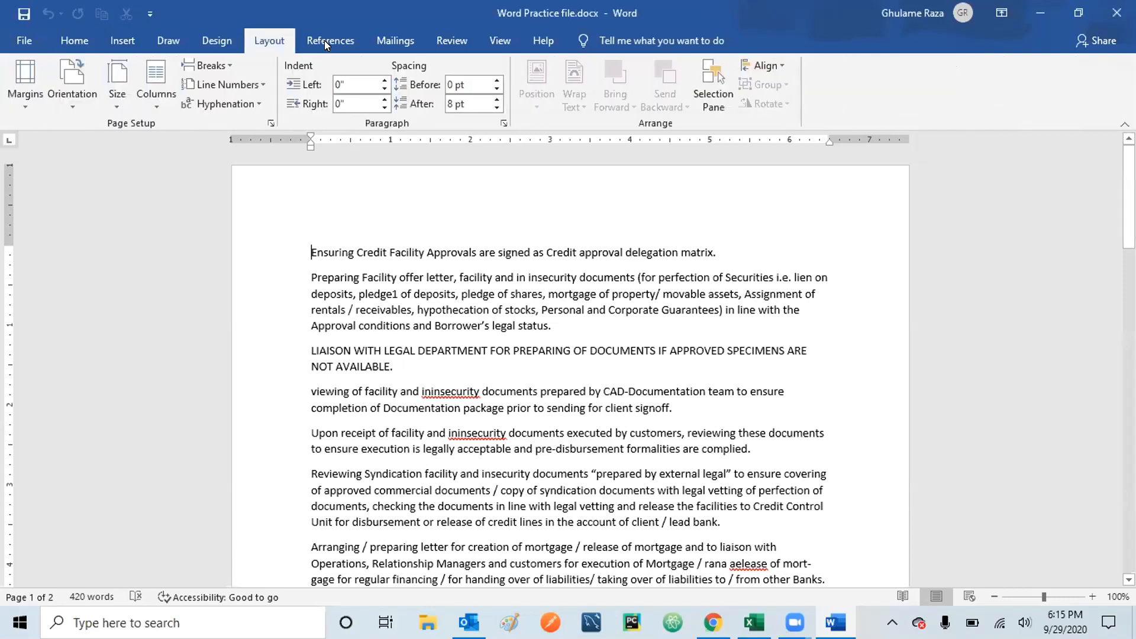
{"action": "left_click", "coordinate": [326, 41]}
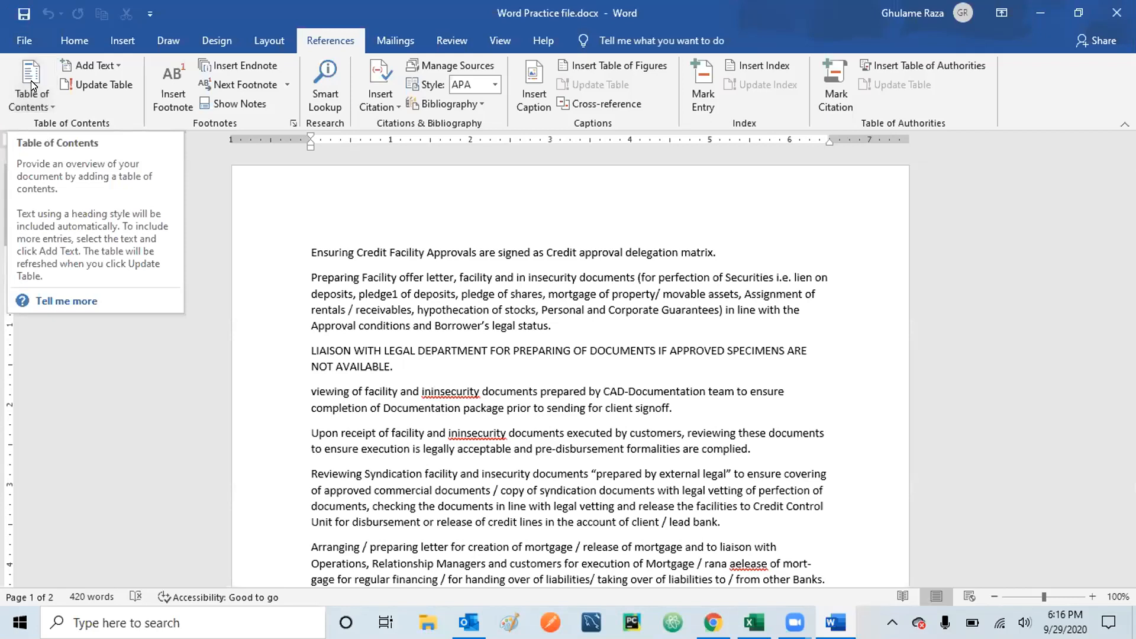
{"action": "left_click", "coordinate": [24, 40]}
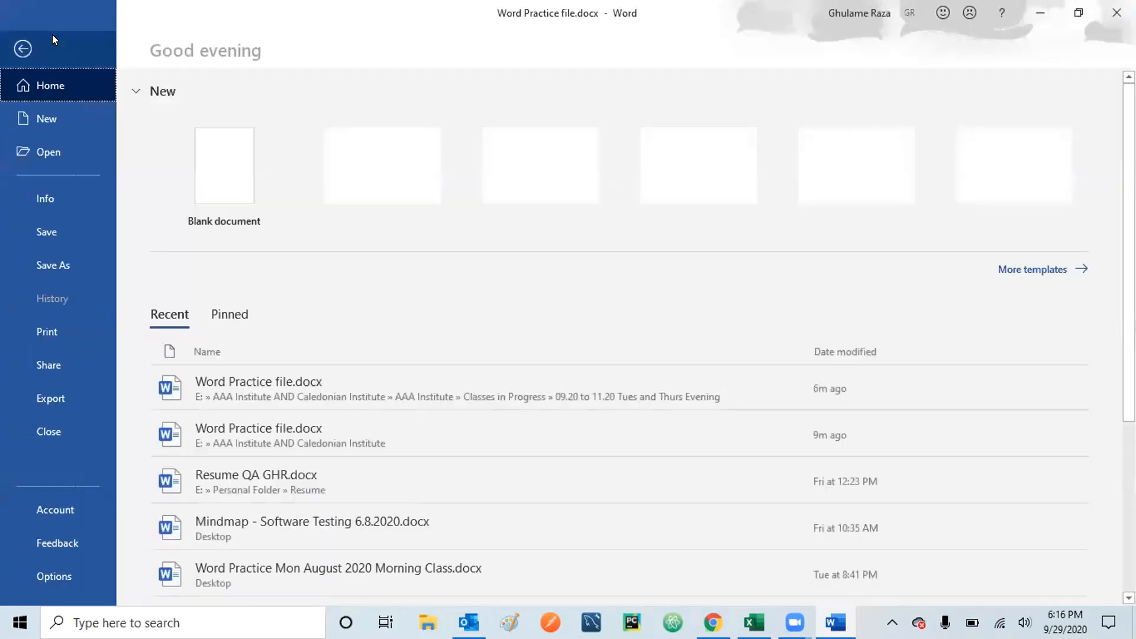
{"action": "left_click", "coordinate": [23, 49]}
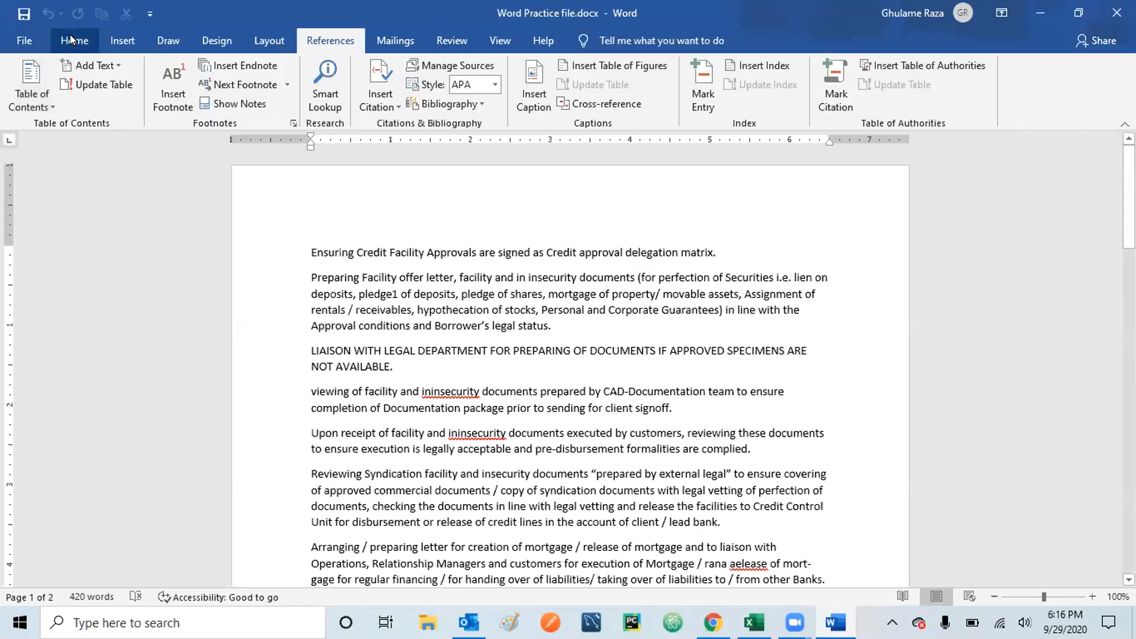
{"action": "left_click", "coordinate": [70, 35]}
{"action": "left_click", "coordinate": [125, 40]}
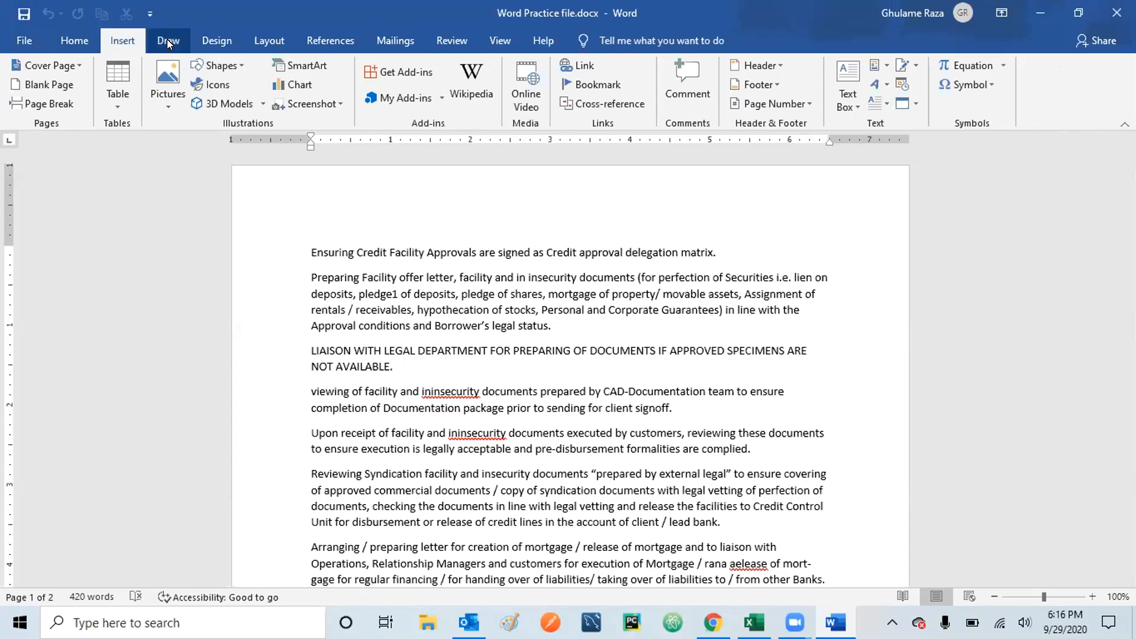
{"action": "left_click", "coordinate": [227, 41]}
{"action": "left_click", "coordinate": [246, 42]}
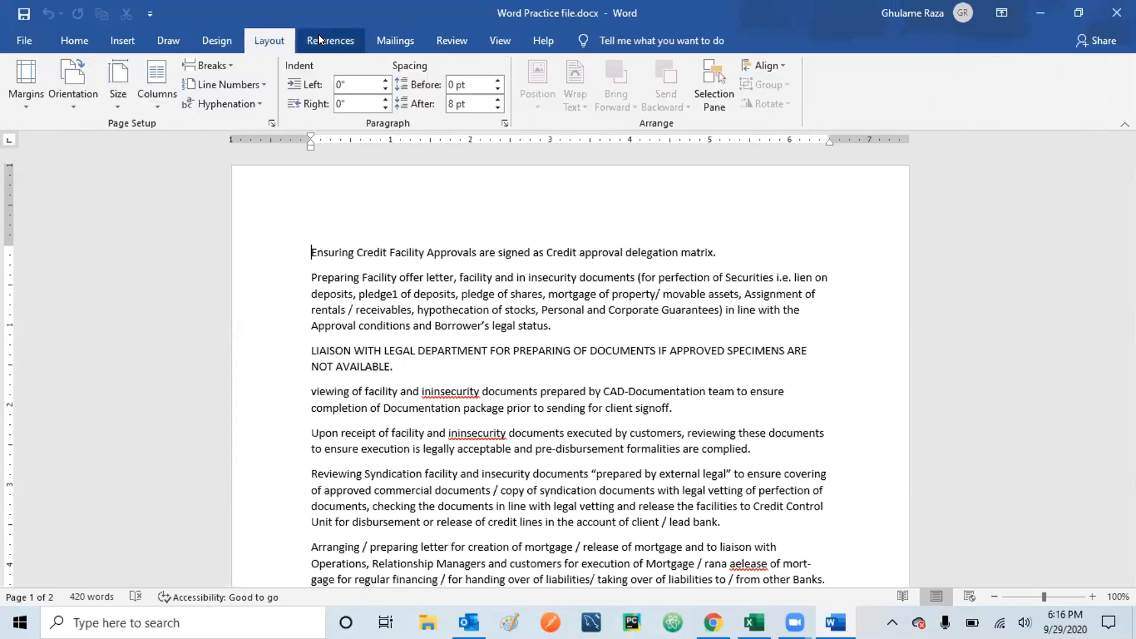
{"action": "left_click", "coordinate": [320, 38]}
Step: Examine the command groups of the Home, Insert, Draw, Design and Layout sets, returning to the Home commands
{"action": "left_click", "coordinate": [71, 42]}
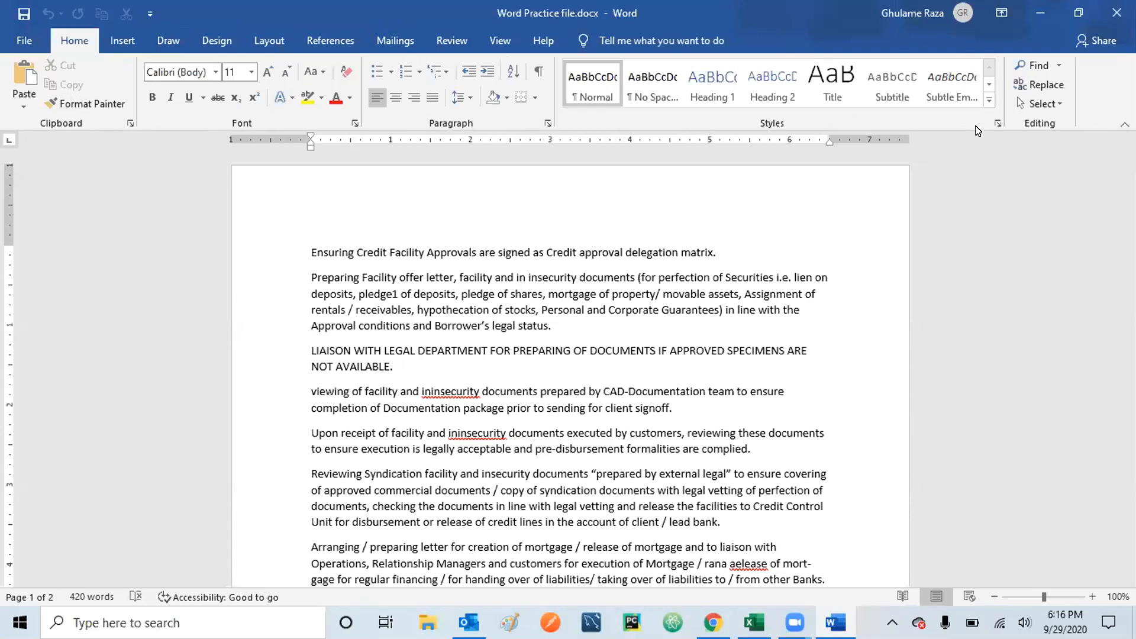
{"action": "left_click", "coordinate": [120, 30]}
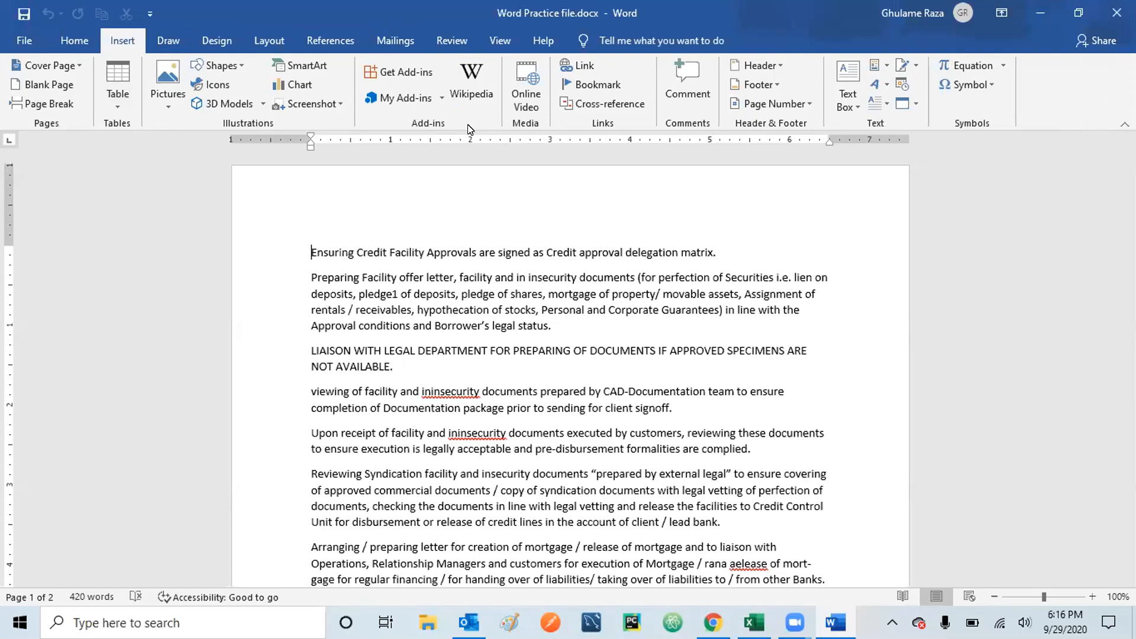
{"action": "left_click", "coordinate": [168, 40]}
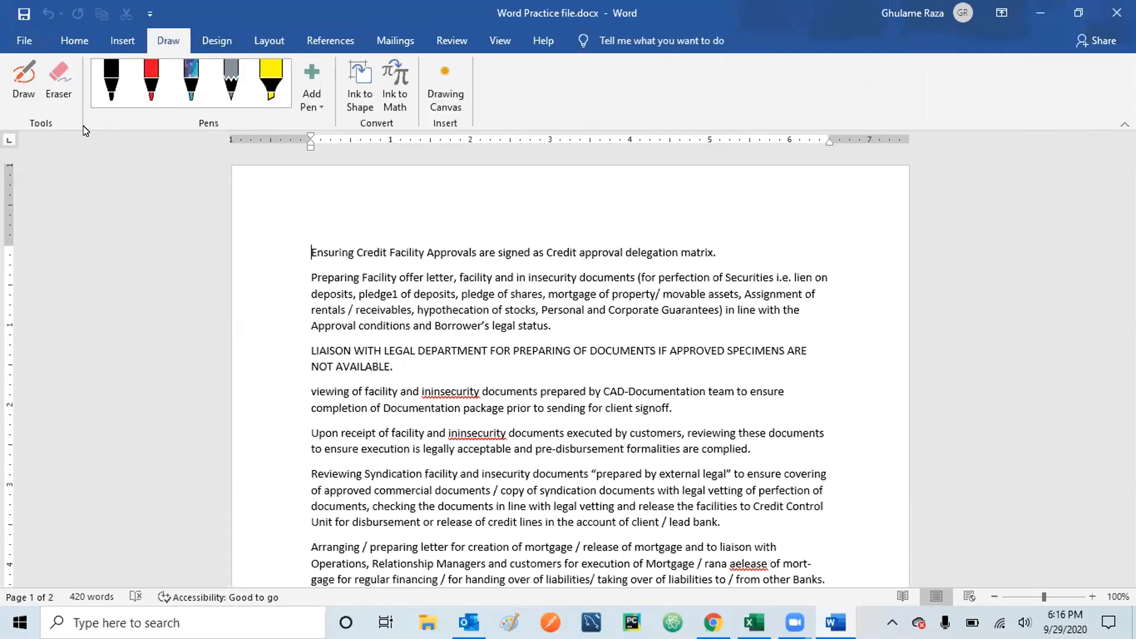
{"action": "left_click", "coordinate": [227, 46]}
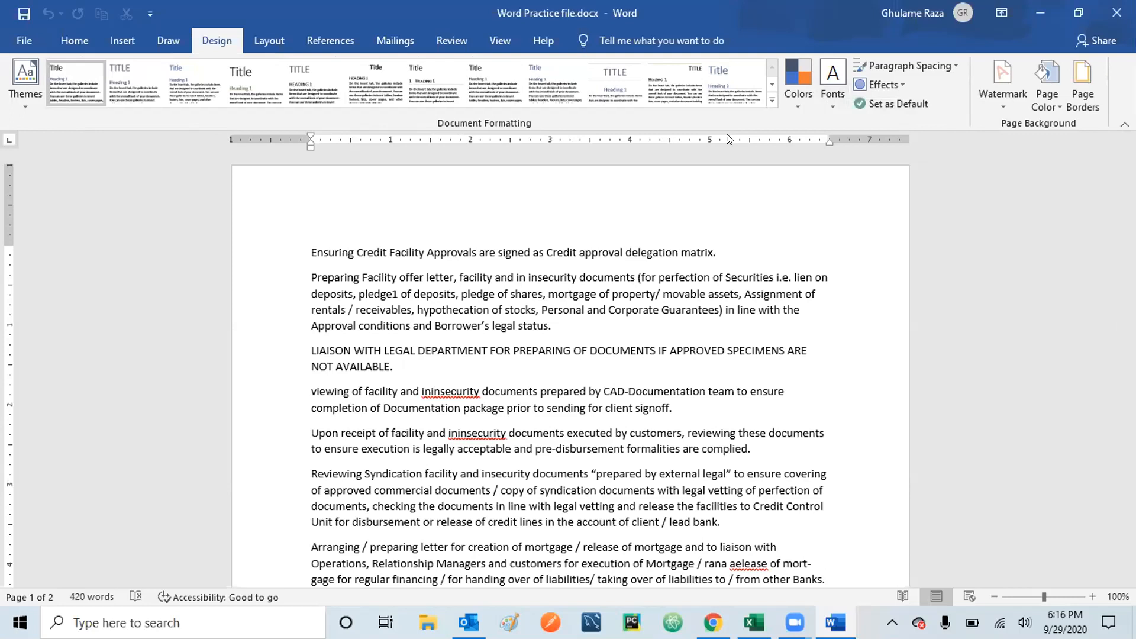
{"action": "left_click", "coordinate": [266, 39]}
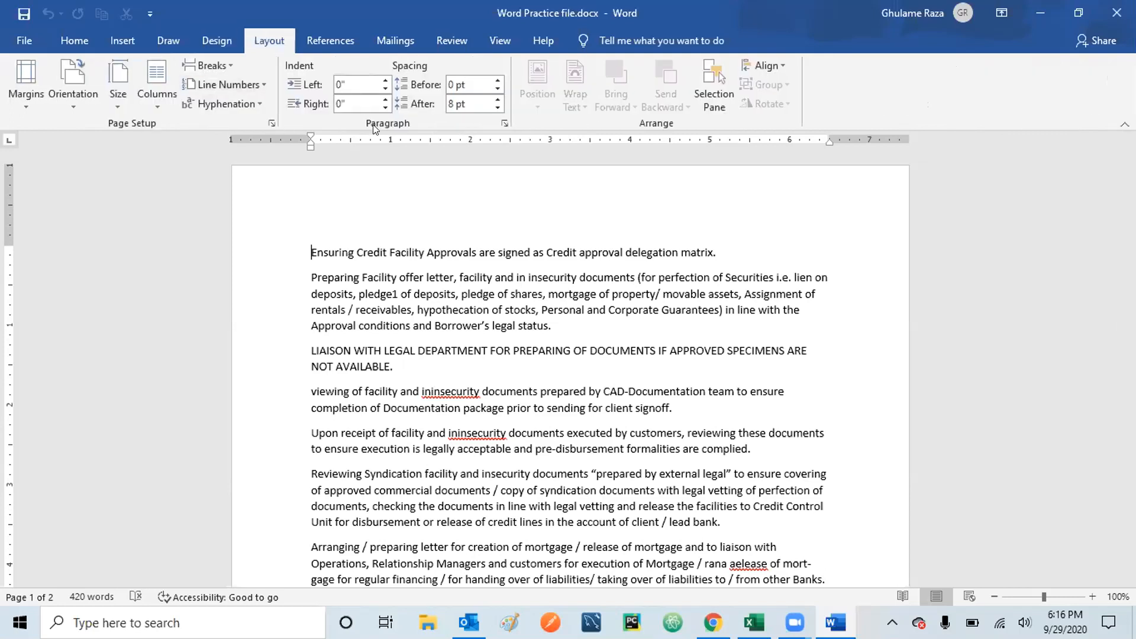
{"action": "left_click", "coordinate": [63, 41]}
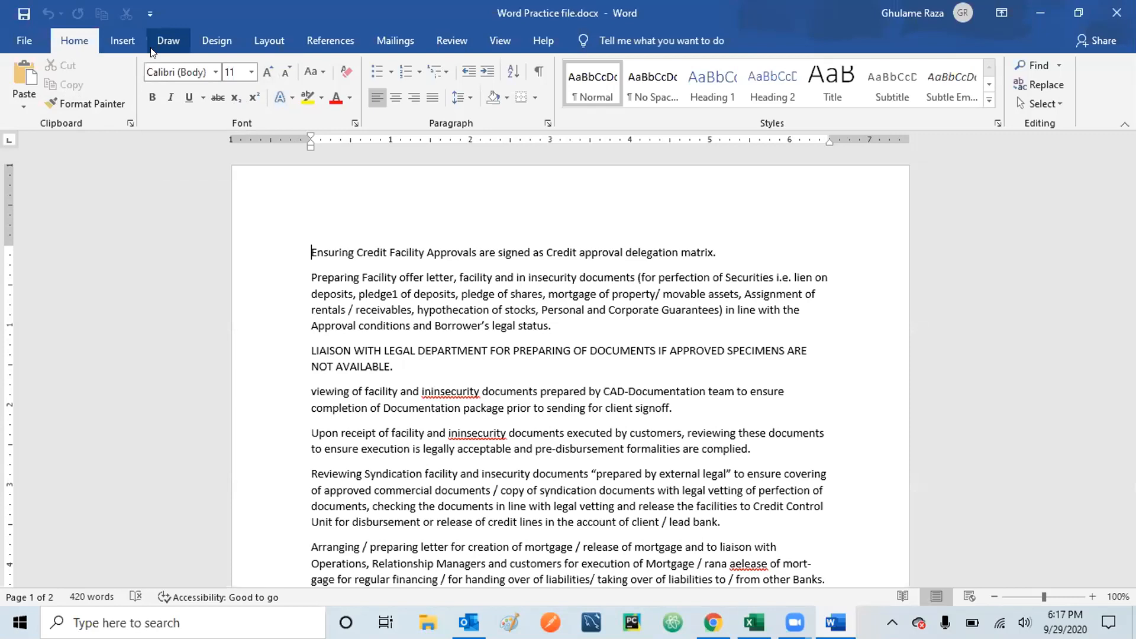
Step: Minimize the document window to the desktop and bring it back
{"action": "left_click", "coordinate": [1040, 12]}
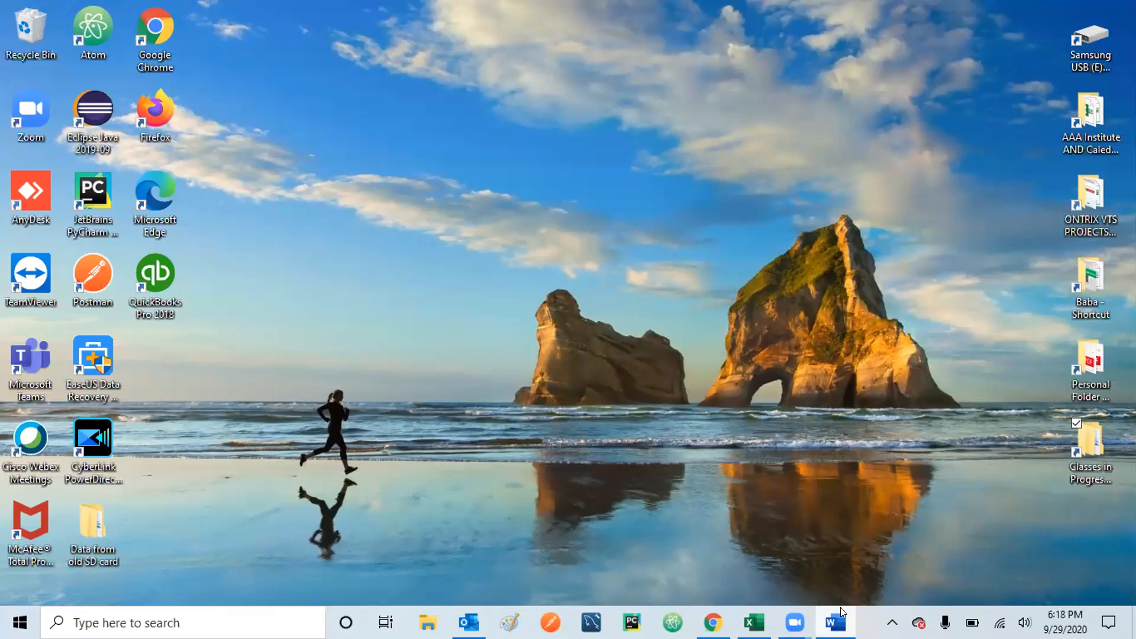
{"action": "mouse_move", "coordinate": [841, 607]}
{"action": "left_click", "coordinate": [835, 623]}
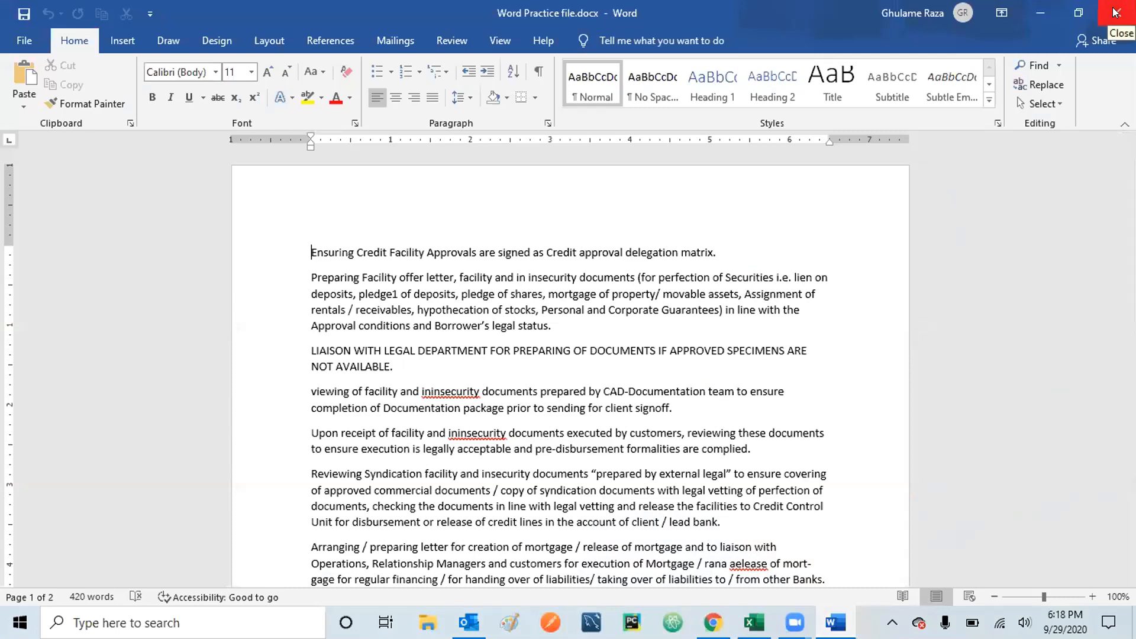
Step: Close Word Practice file.docx and reopen it from Classes in Progress, subfolder 09.20 to 11.20 Tues and Thurs Evening
{"action": "left_click", "coordinate": [1115, 12]}
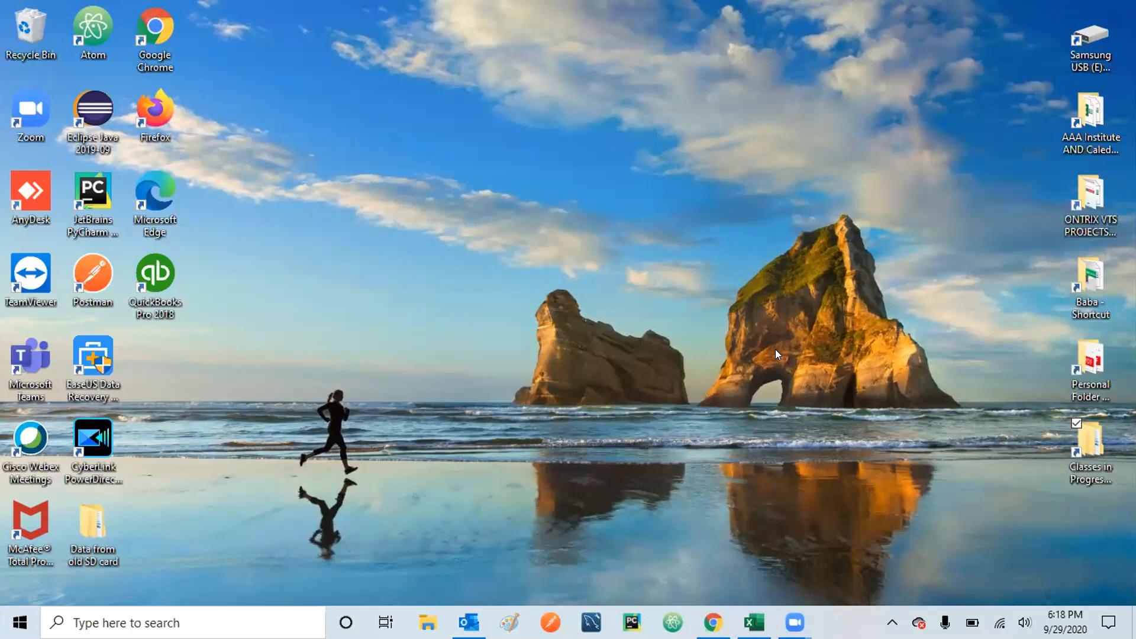
{"action": "double_click", "coordinate": [1084, 447]}
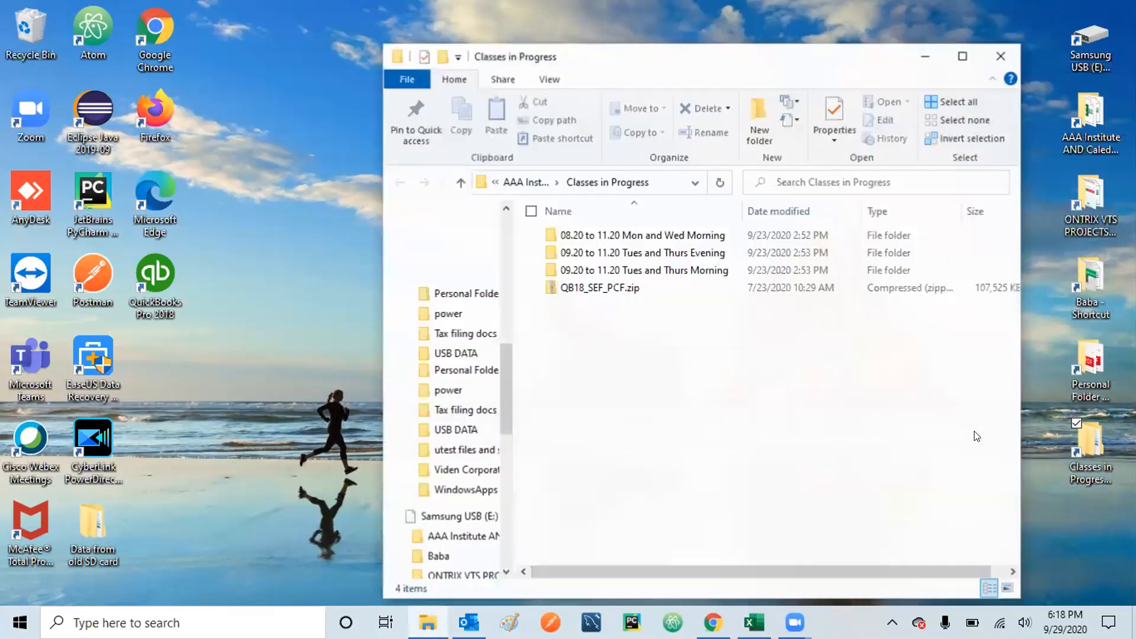
{"action": "left_click", "coordinate": [670, 247]}
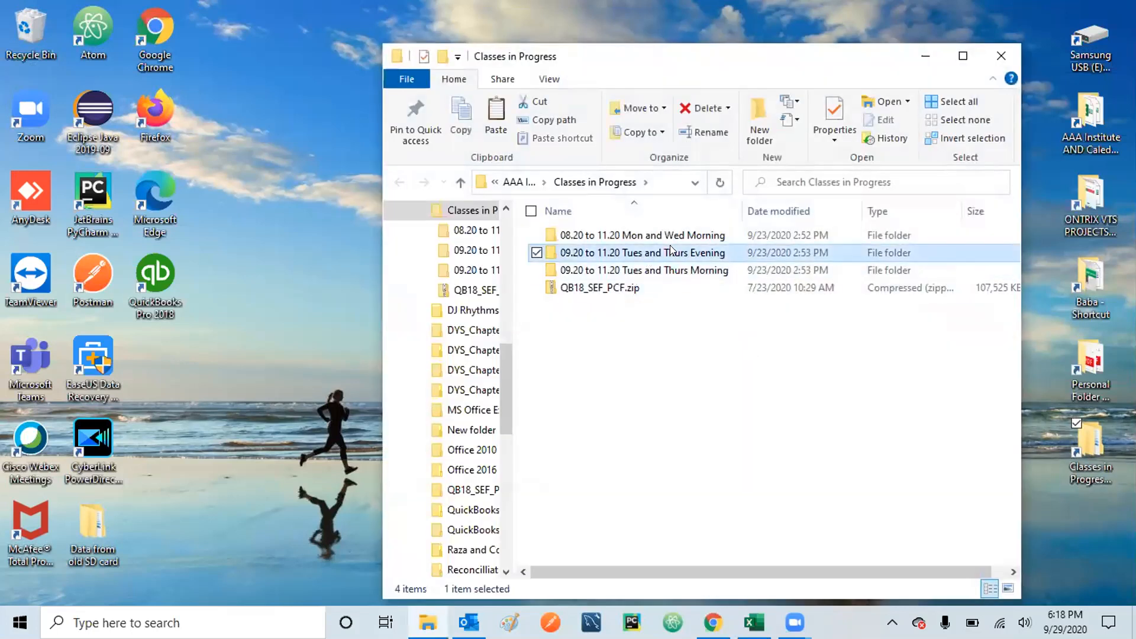
{"action": "double_click", "coordinate": [670, 245]}
{"action": "left_click", "coordinate": [604, 234]}
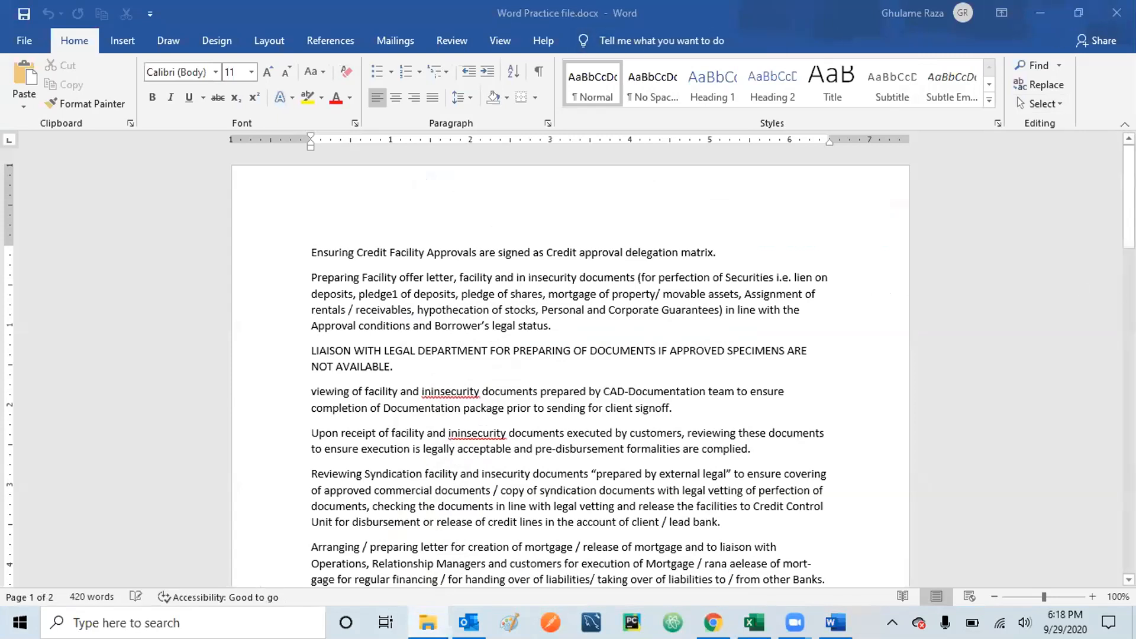
Step: Restore the document window to its smaller size, move it slightly on the desktop, and maximize it again
{"action": "left_click", "coordinate": [1078, 13]}
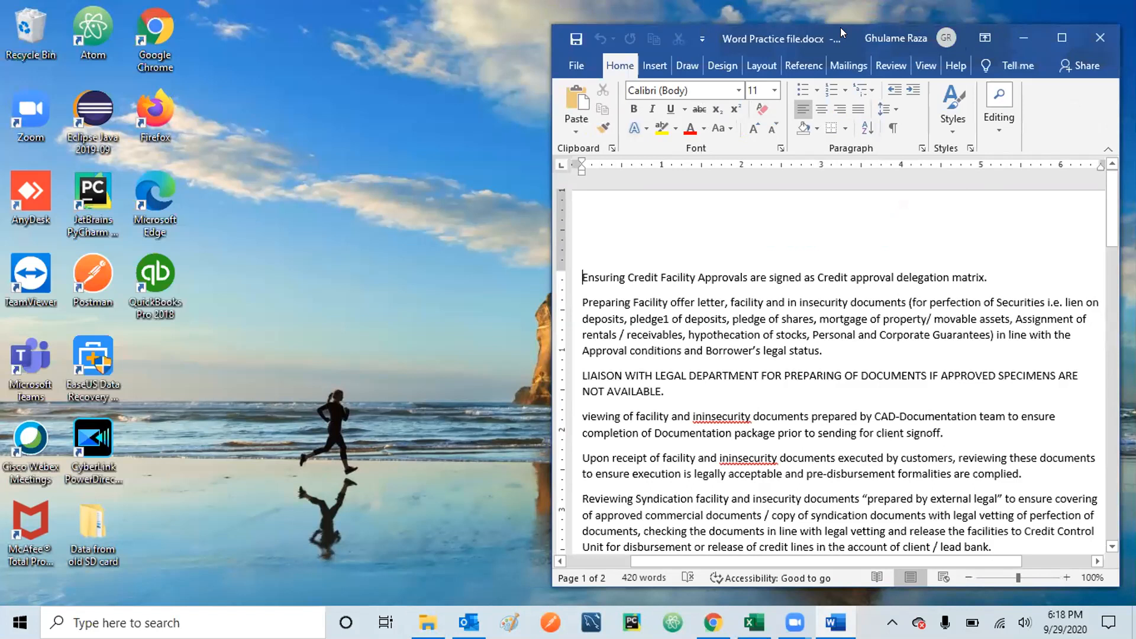
{"action": "left_click_drag", "start_coordinate": [840, 27], "coordinate": [878, 43]}
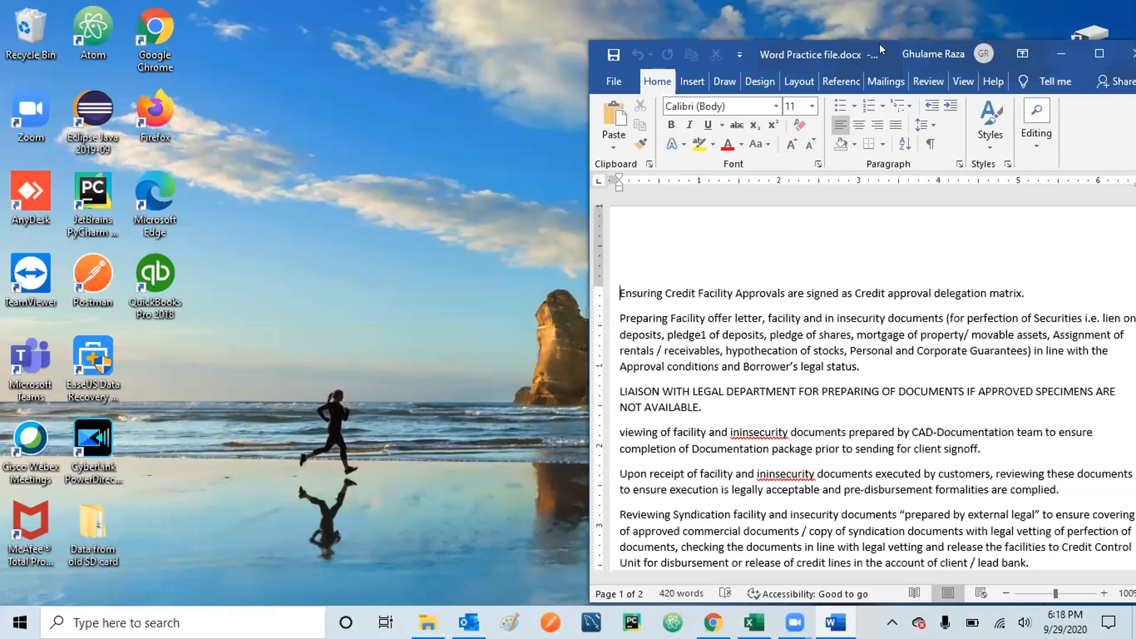
{"action": "left_click", "coordinate": [1098, 53]}
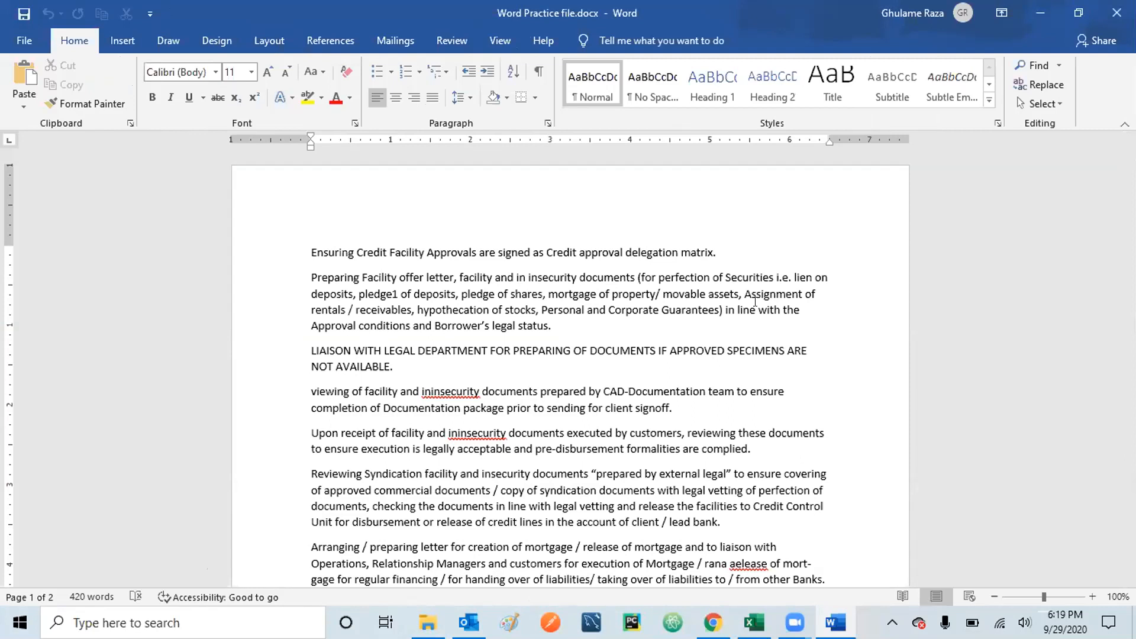
Step: Restore the document window down, shrink its width and height slightly, and shift it a little on the desktop
{"action": "left_click", "coordinate": [1074, 19]}
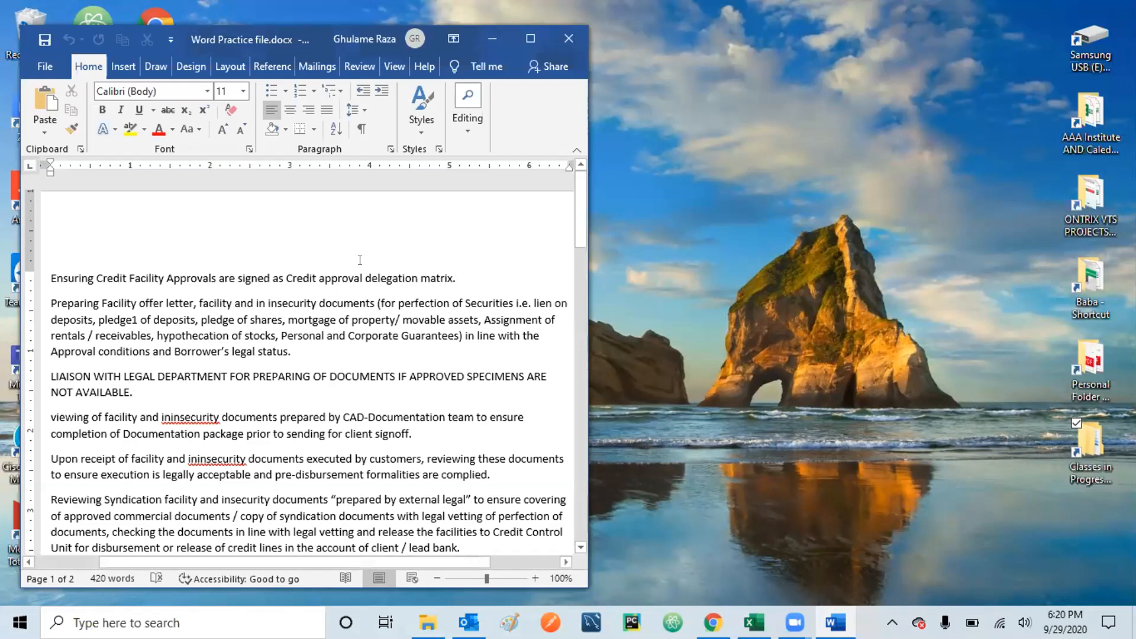
{"action": "left_click_drag", "start_coordinate": [365, 278], "coordinate": [512, 276]}
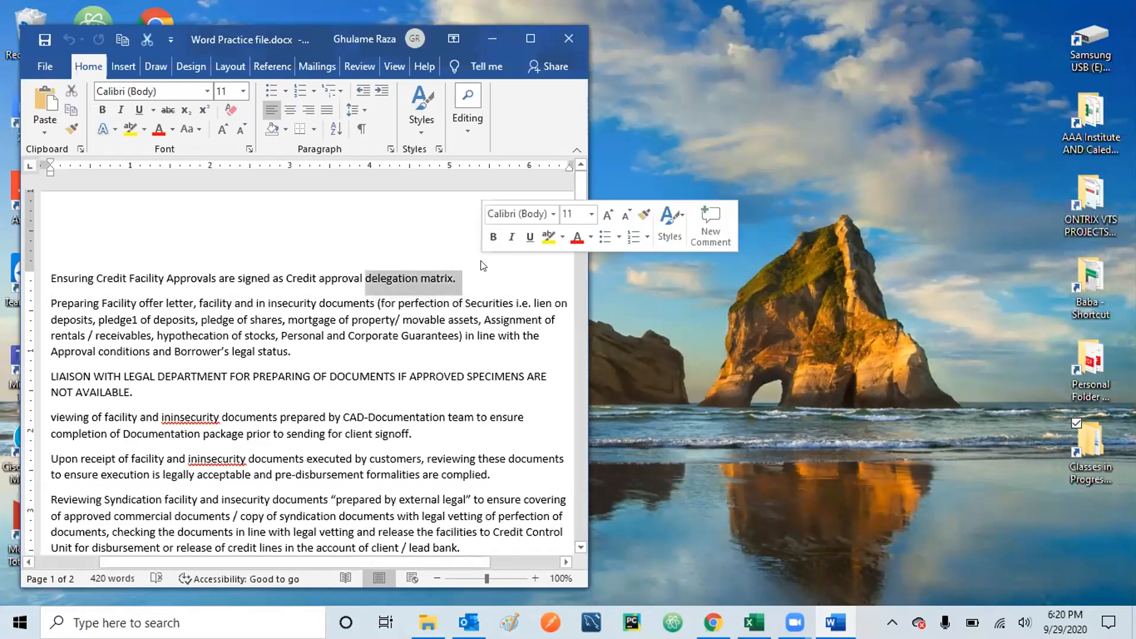
{"action": "left_click", "coordinate": [514, 276]}
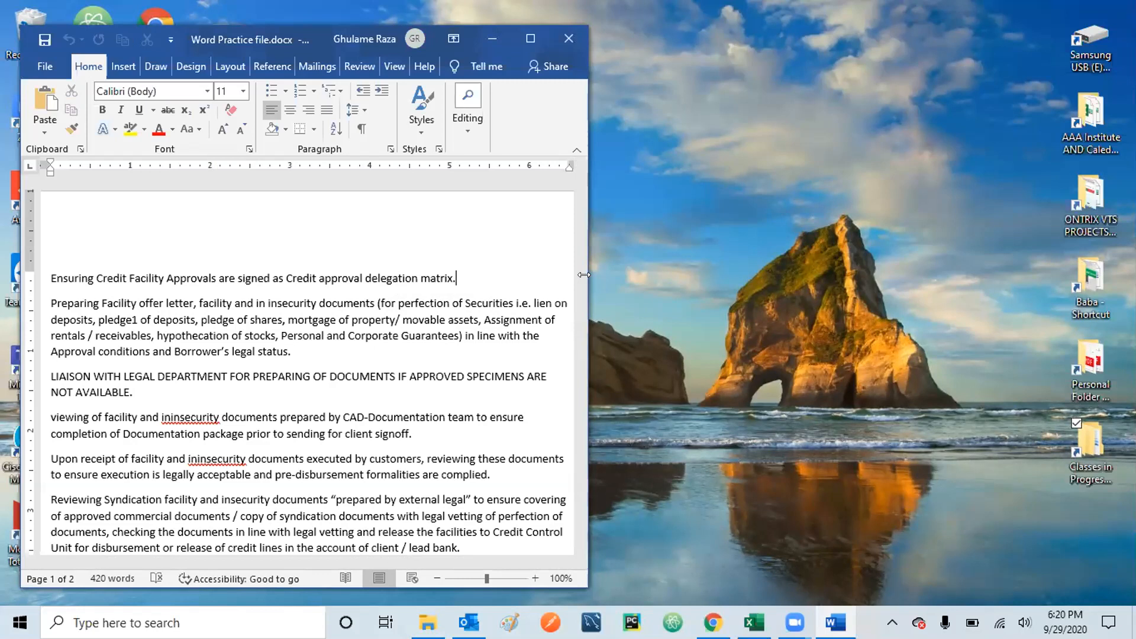
{"action": "left_click_drag", "start_coordinate": [584, 274], "coordinate": [571, 294]}
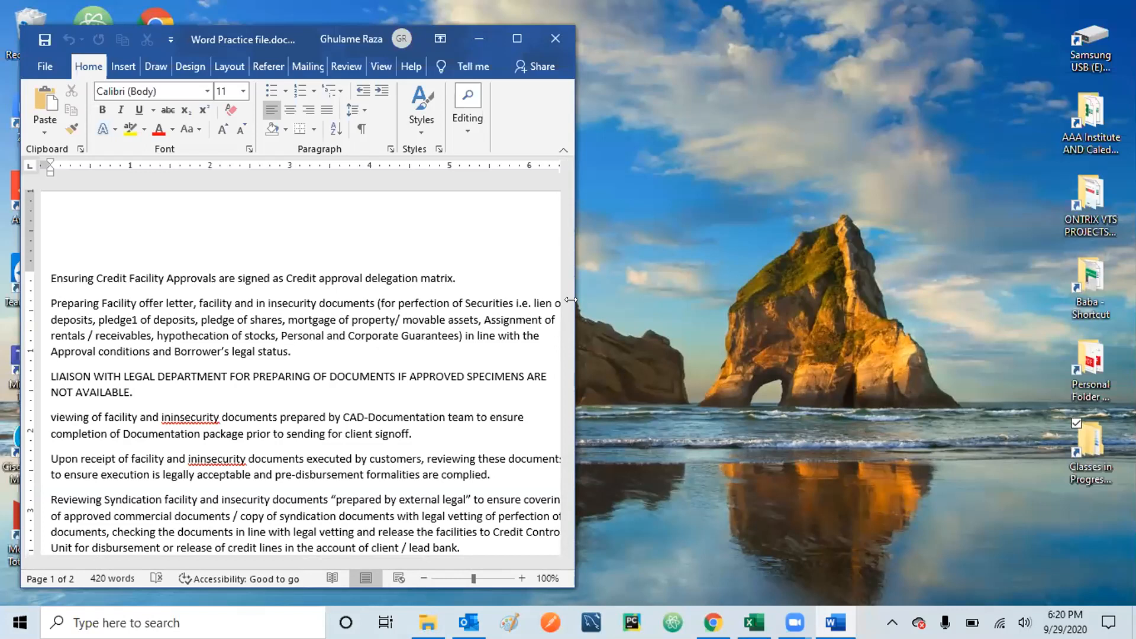
{"action": "left_click_drag", "start_coordinate": [571, 300], "coordinate": [537, 326]}
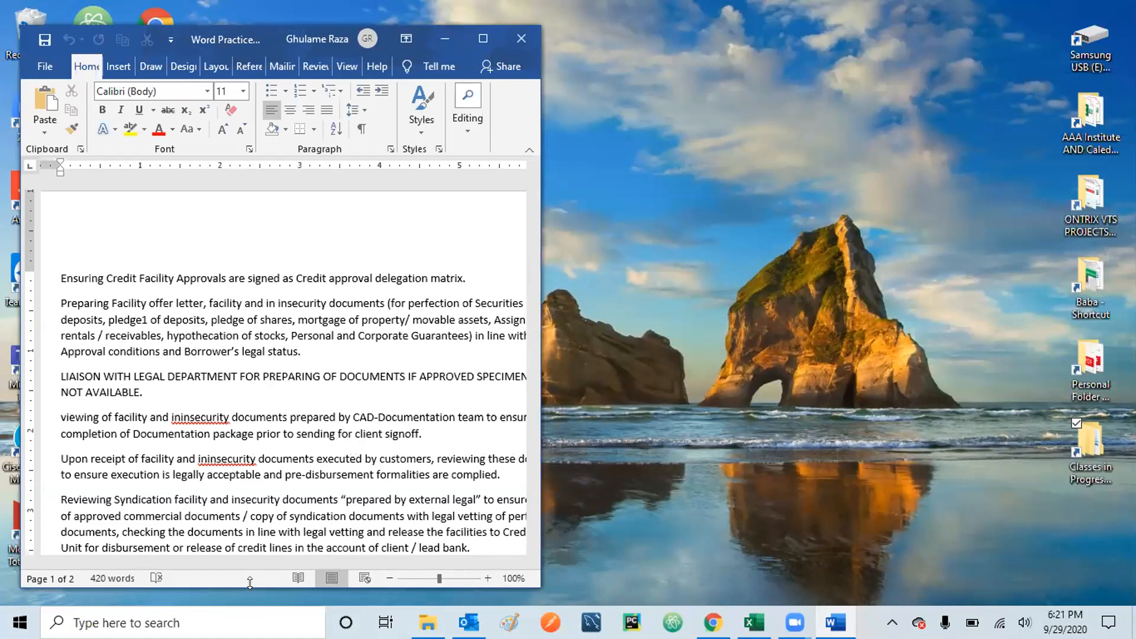
{"action": "left_click_drag", "start_coordinate": [249, 582], "coordinate": [267, 571]}
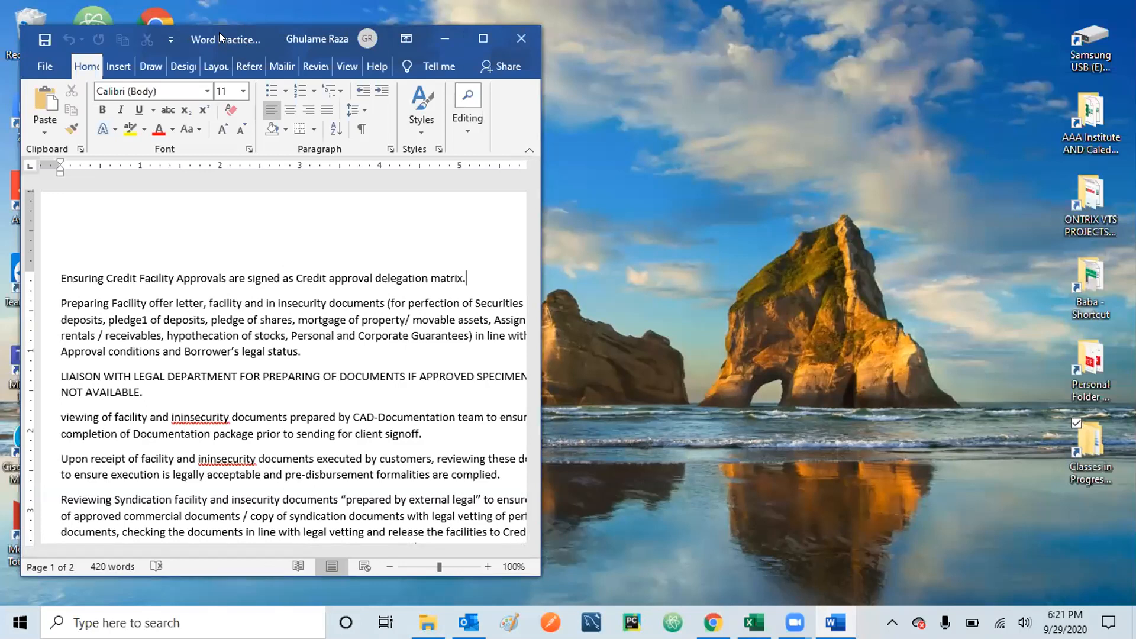
{"action": "left_click_drag", "start_coordinate": [219, 33], "coordinate": [212, 32]}
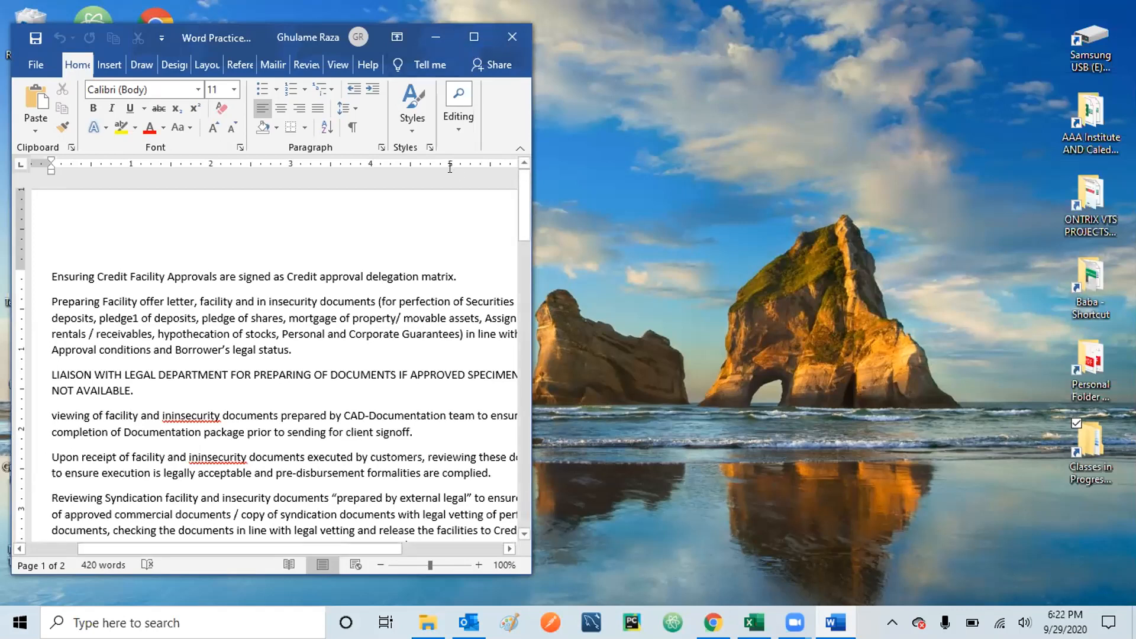
Step: Toggle the document window between maximized and restored size, leaving it maximized
{"action": "left_click", "coordinate": [474, 37]}
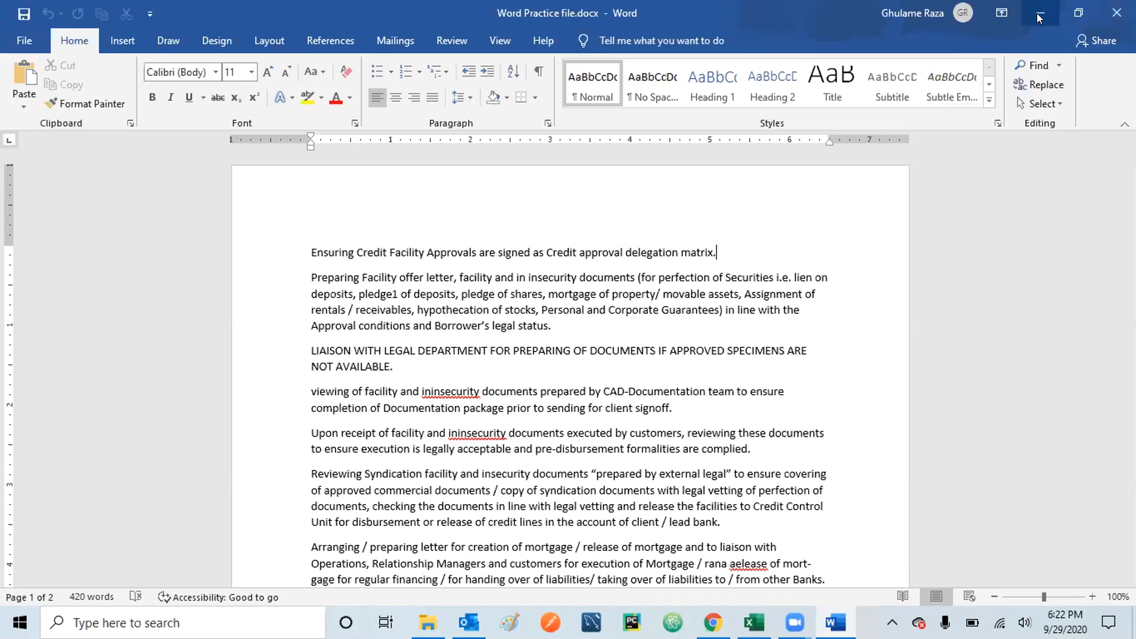
{"action": "left_click", "coordinate": [1078, 18]}
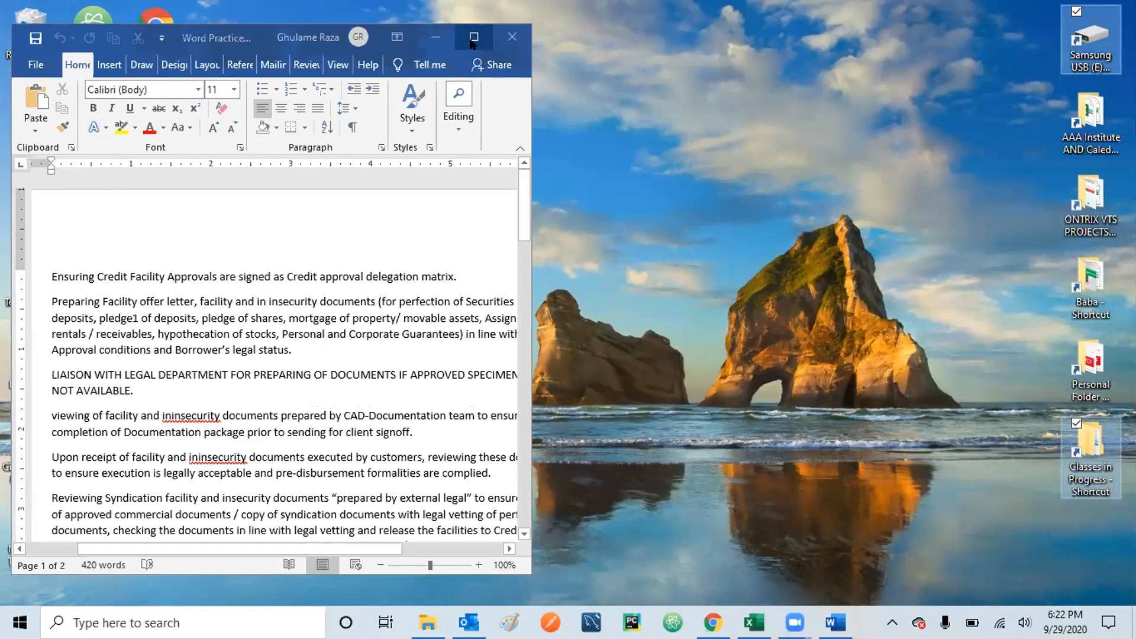
{"action": "left_click", "coordinate": [474, 37]}
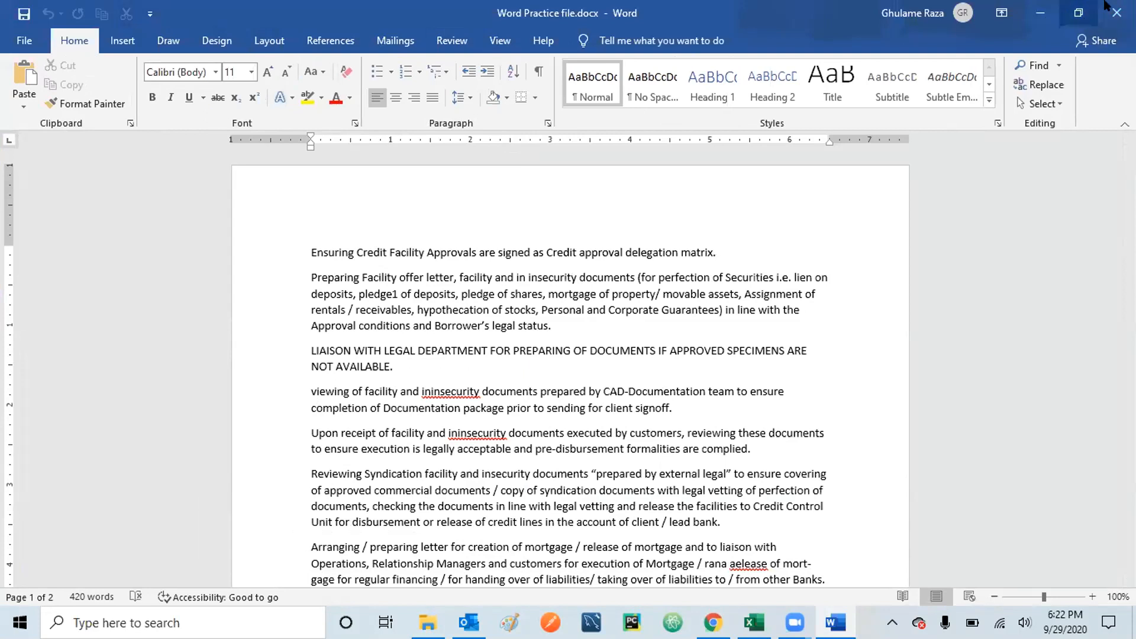
{"action": "left_click", "coordinate": [1076, 13]}
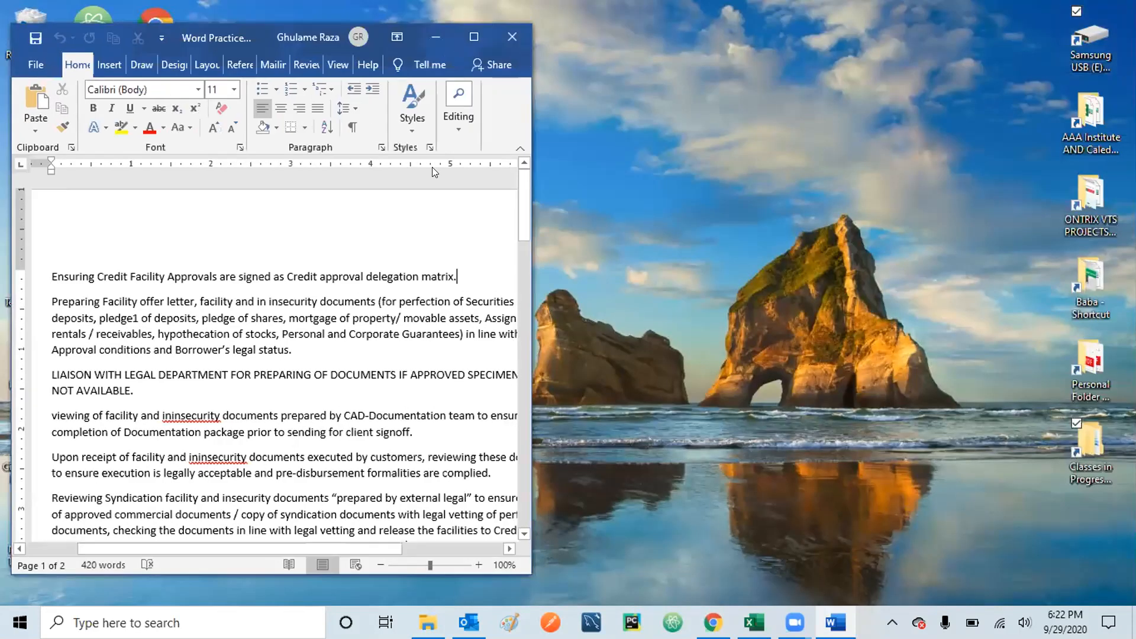
{"action": "left_click", "coordinate": [473, 40]}
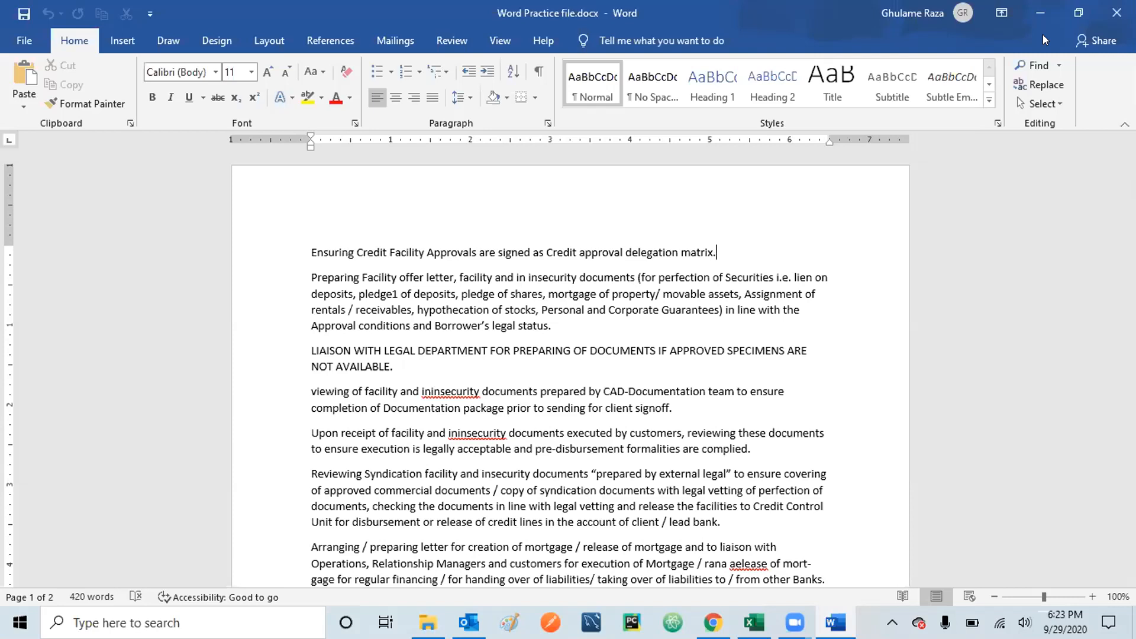
Step: Set the ribbon to Auto-hide, and temporarily reveal the hidden ribbon
{"action": "left_click", "coordinate": [995, 16]}
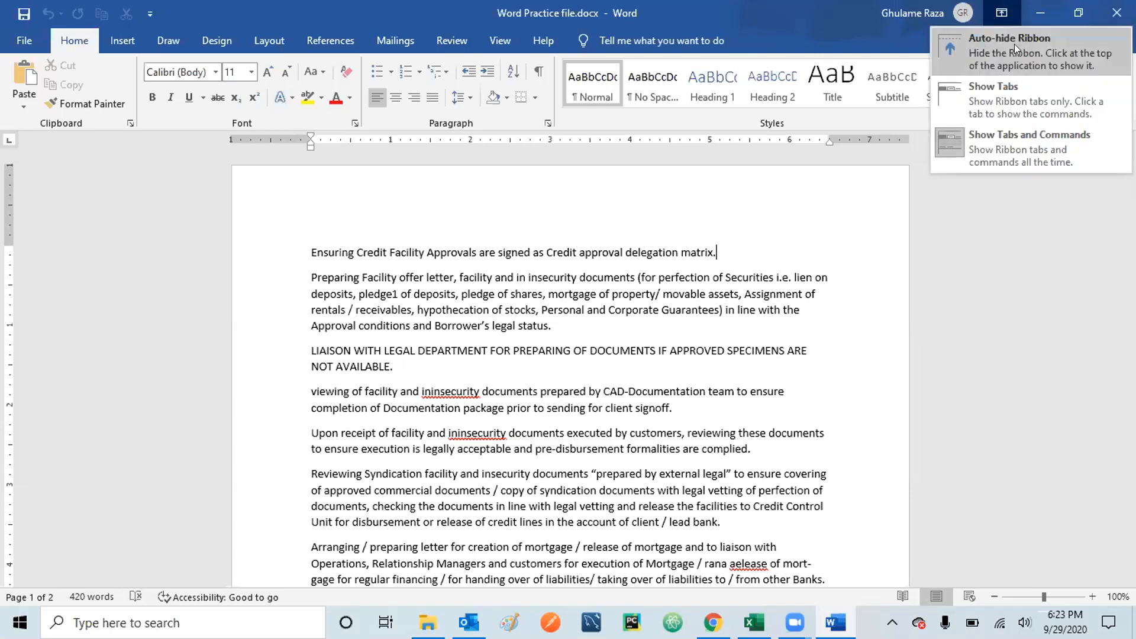
{"action": "left_click", "coordinate": [1014, 44]}
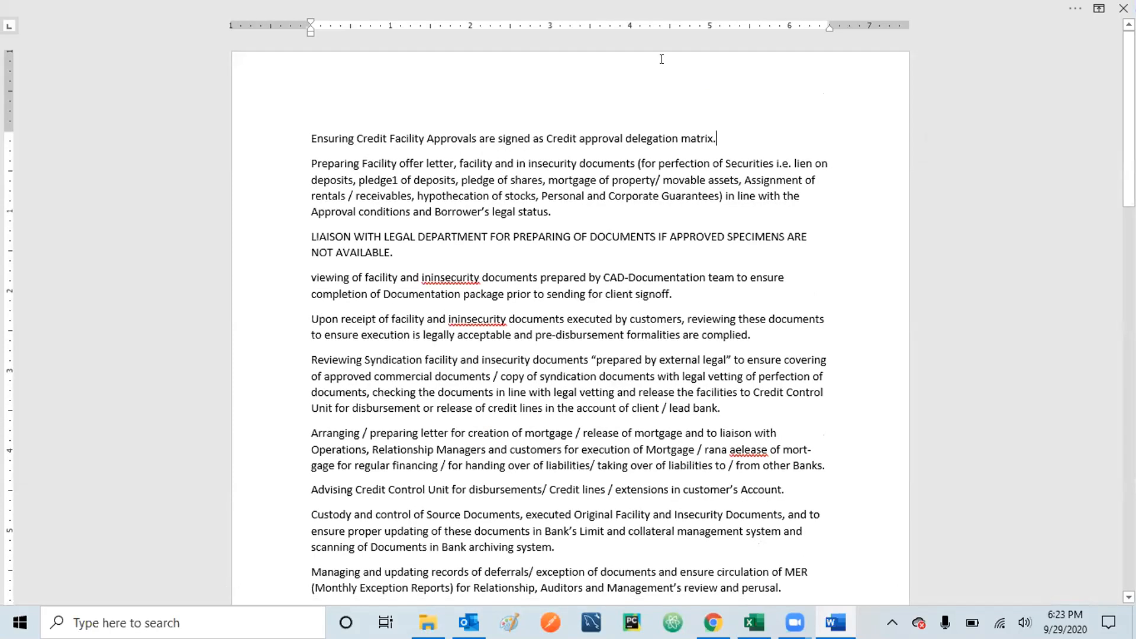
{"action": "mouse_move", "coordinate": [1020, 6]}
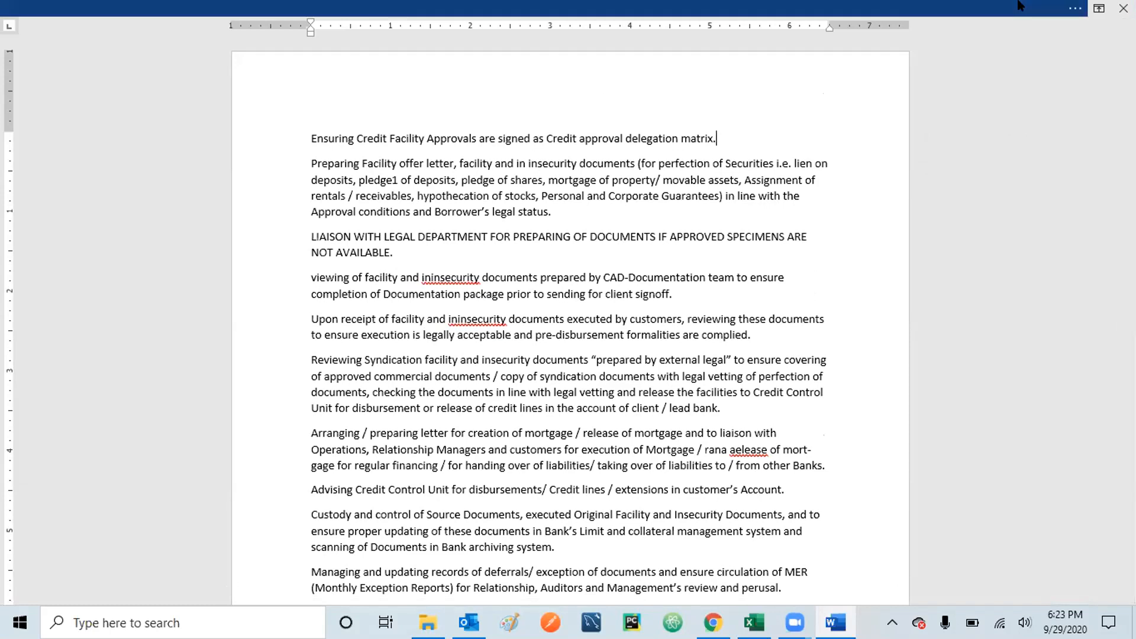
{"action": "left_click", "coordinate": [1020, 6]}
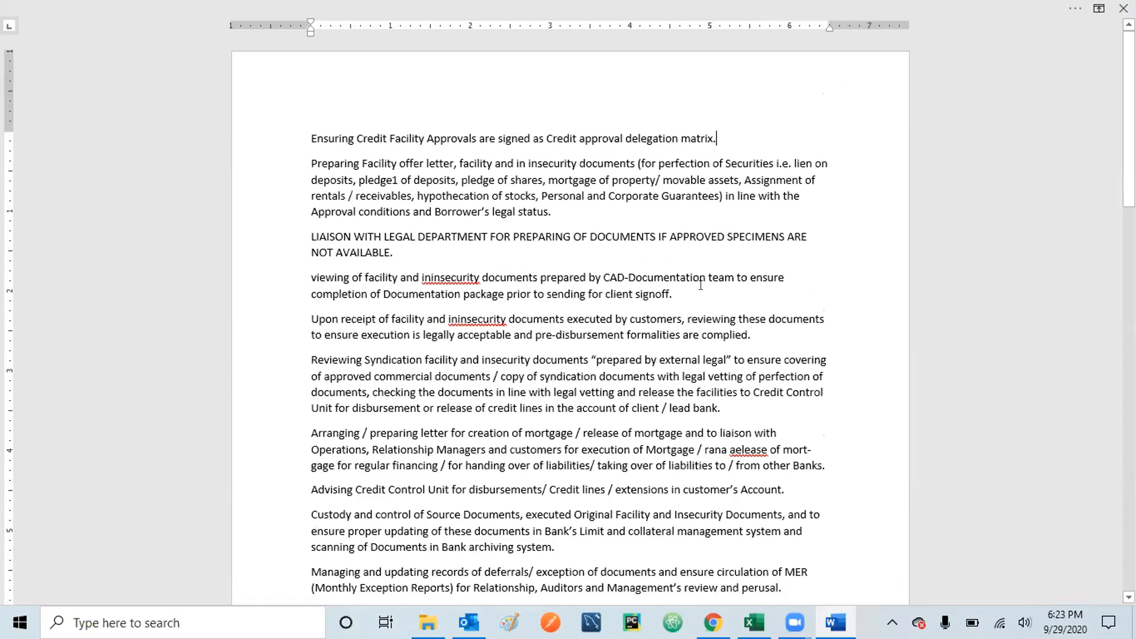
Step: Switch the ribbon display to Show Tabs only, and restore it to Show Tabs and Commands
{"action": "left_click", "coordinate": [1098, 9]}
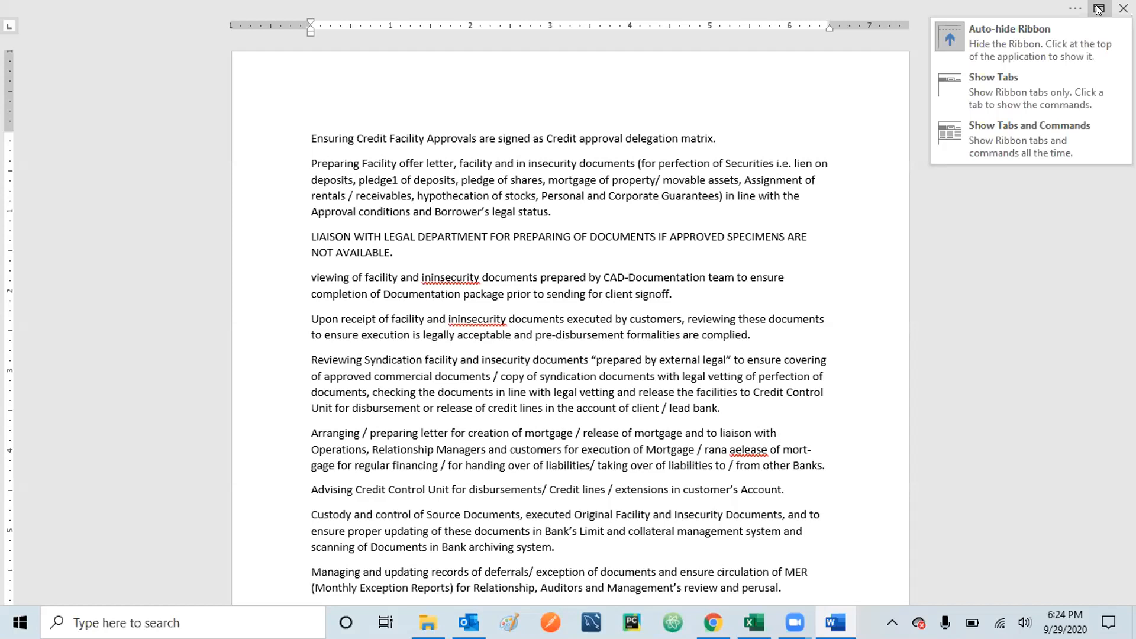
{"action": "left_click", "coordinate": [1004, 96]}
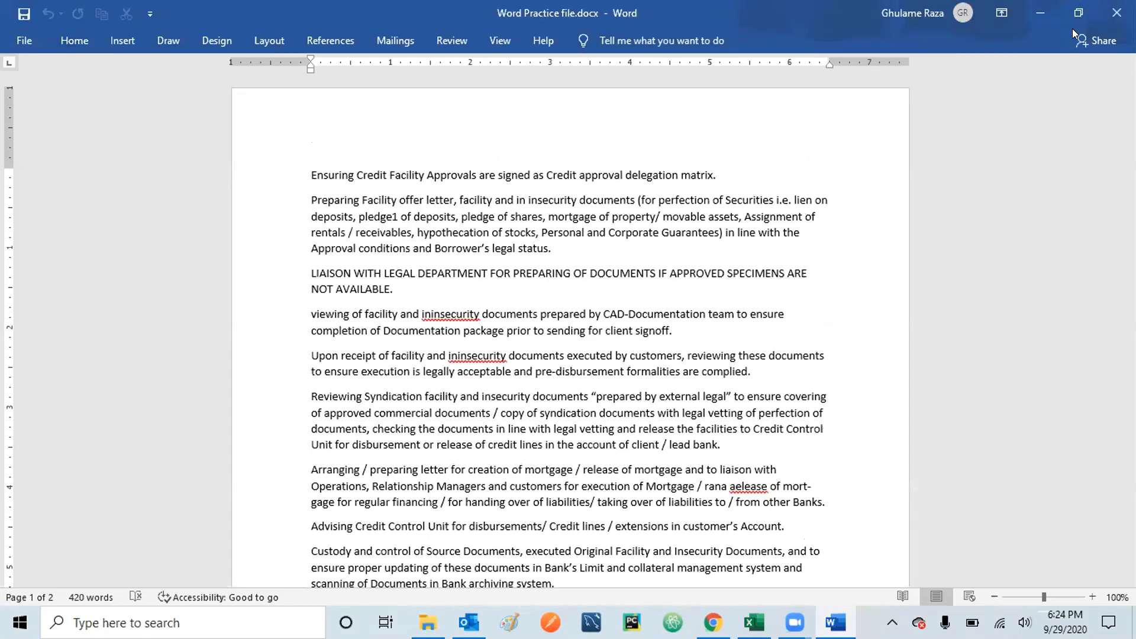
{"action": "left_click", "coordinate": [1001, 13]}
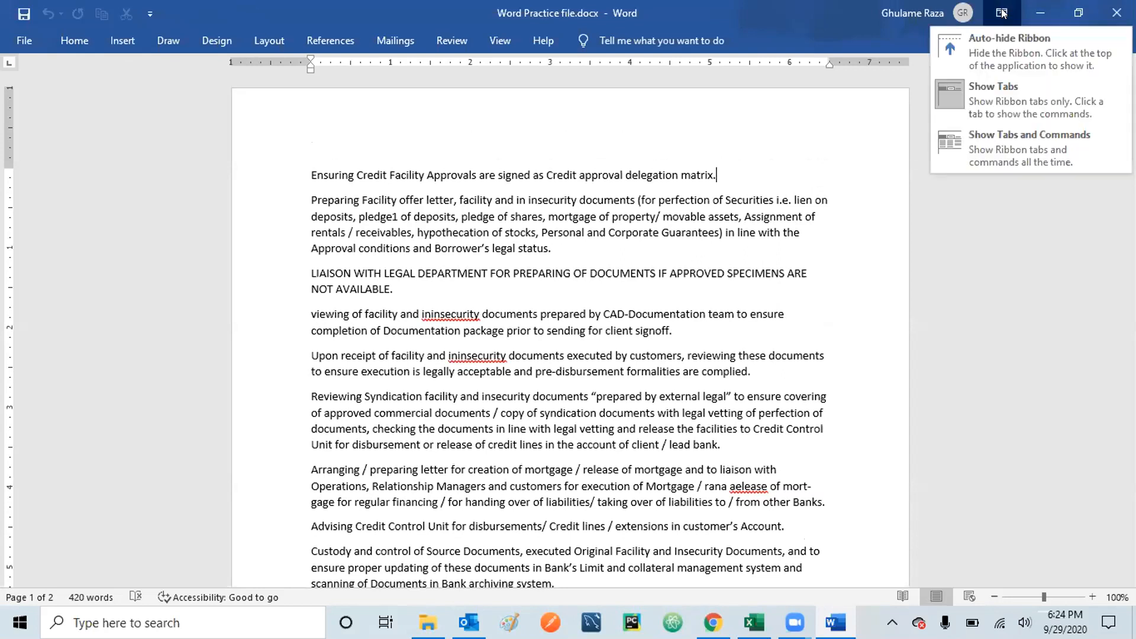
{"action": "left_click", "coordinate": [1026, 141]}
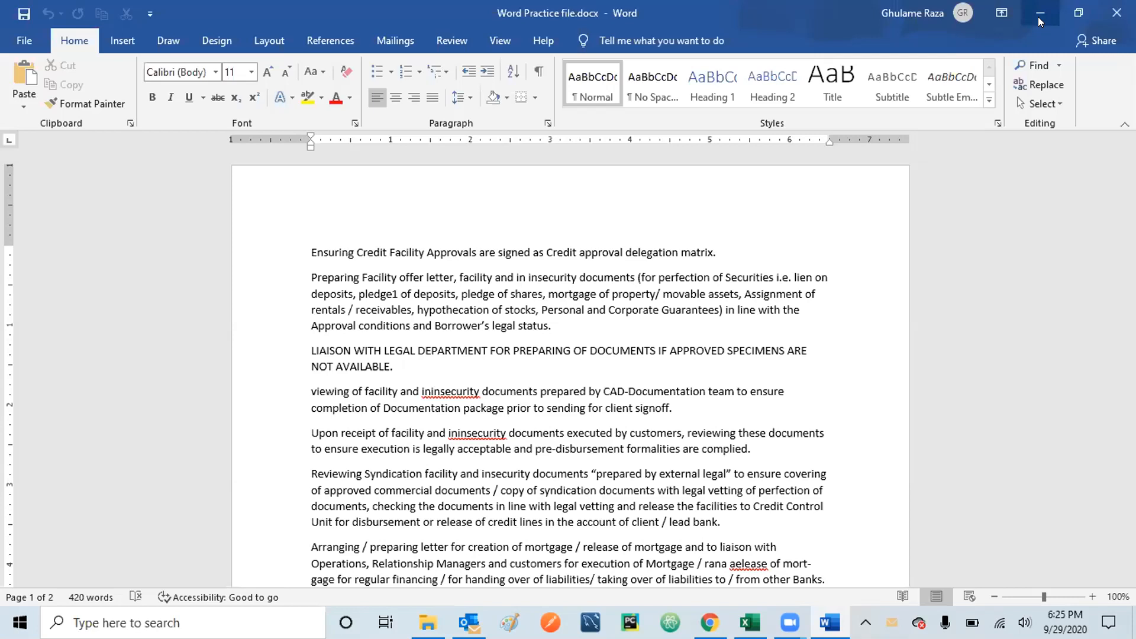
Step: Restore the document window down, widen it to fit the full page width, and maximize it again
{"action": "left_click", "coordinate": [1078, 13]}
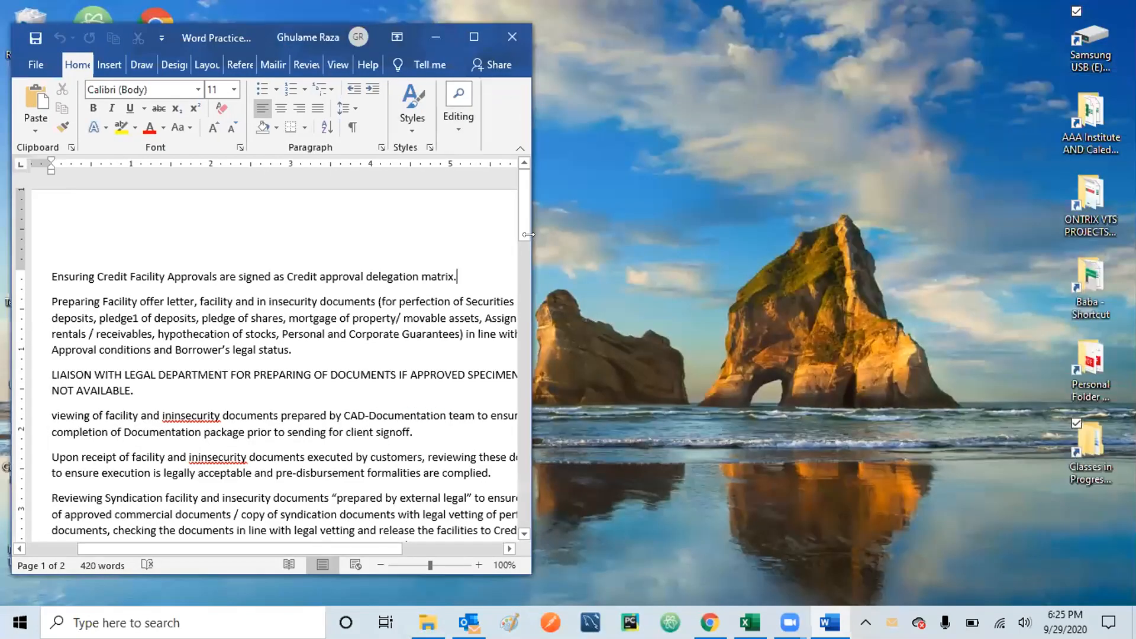
{"action": "left_click_drag", "start_coordinate": [528, 235], "coordinate": [748, 234]}
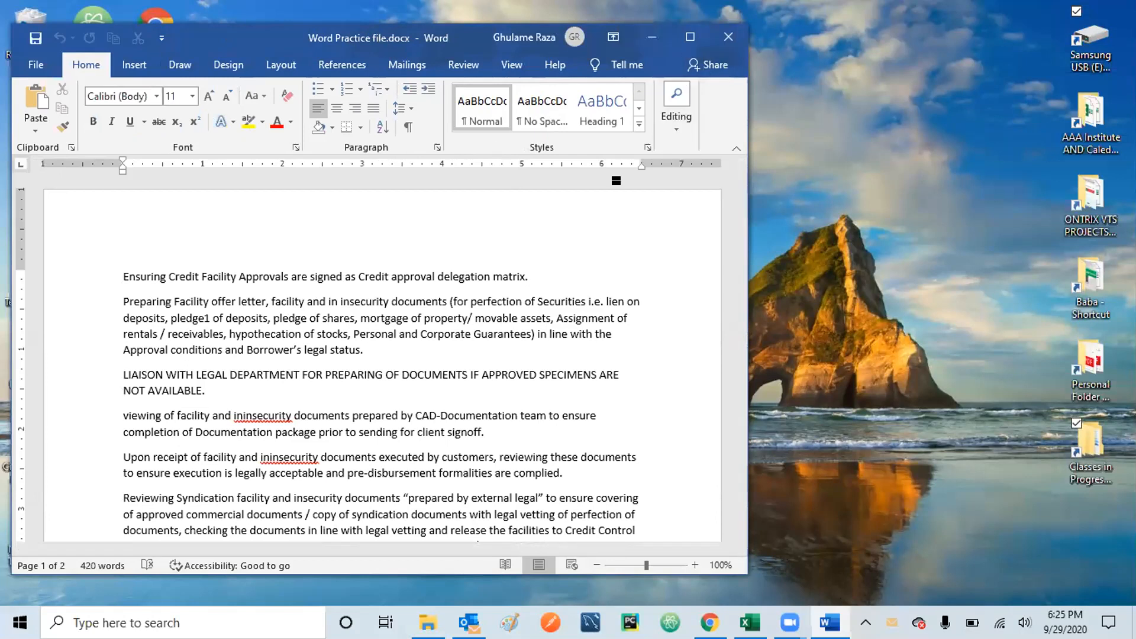
{"action": "left_click", "coordinate": [690, 37]}
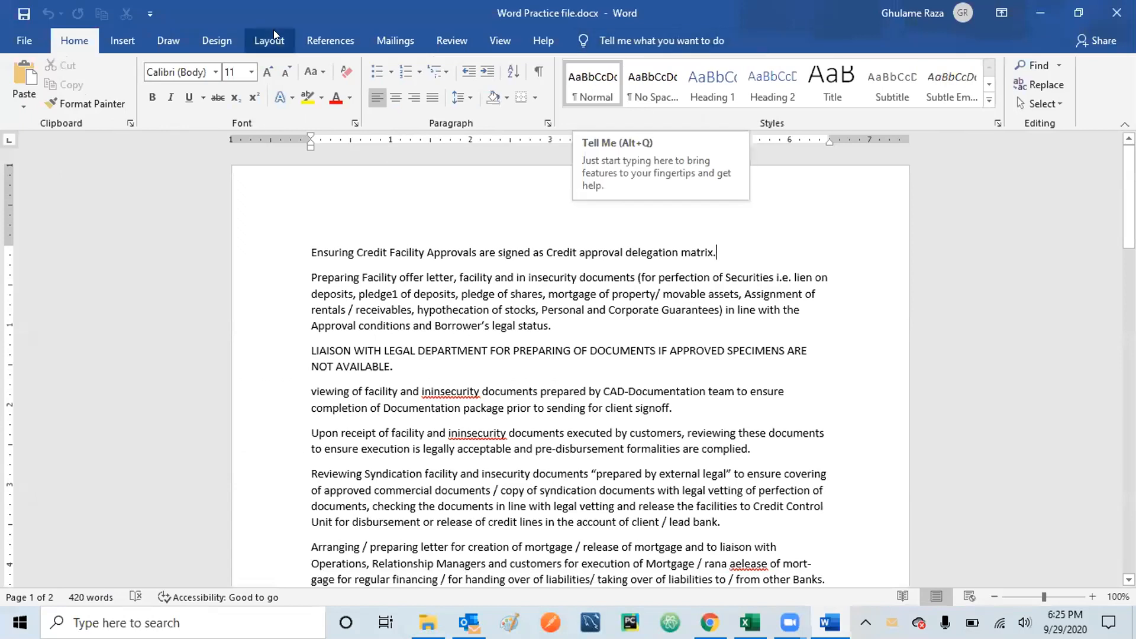
Step: Examine the ribbon command groups for Layout, Home, Insert, Draw, Design and References
{"action": "left_click", "coordinate": [273, 29]}
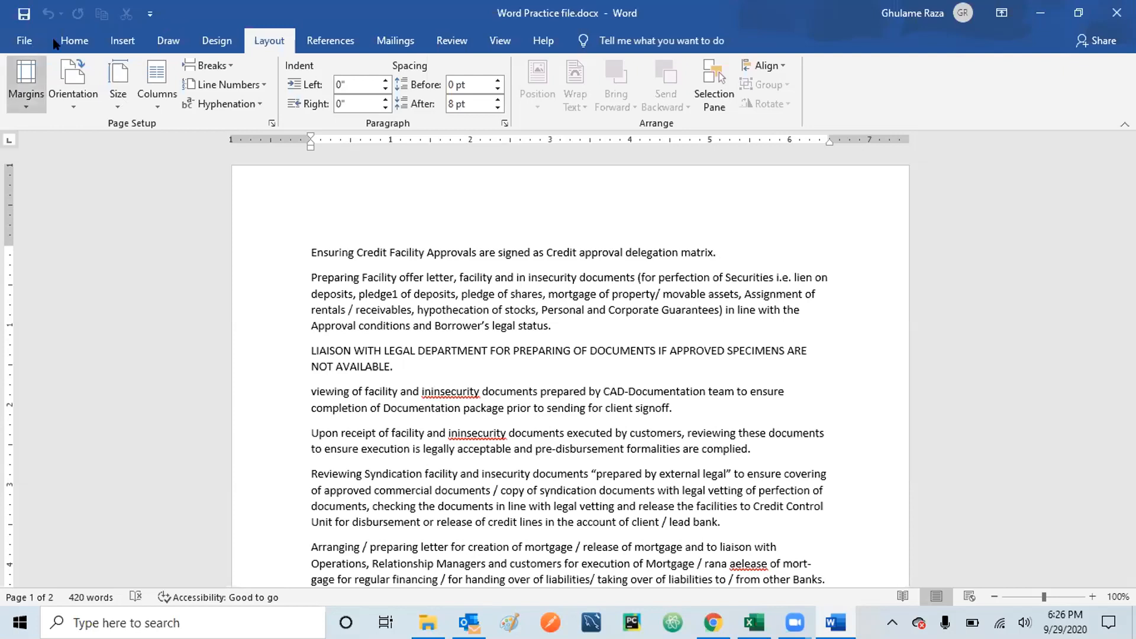
{"action": "left_click", "coordinate": [71, 37]}
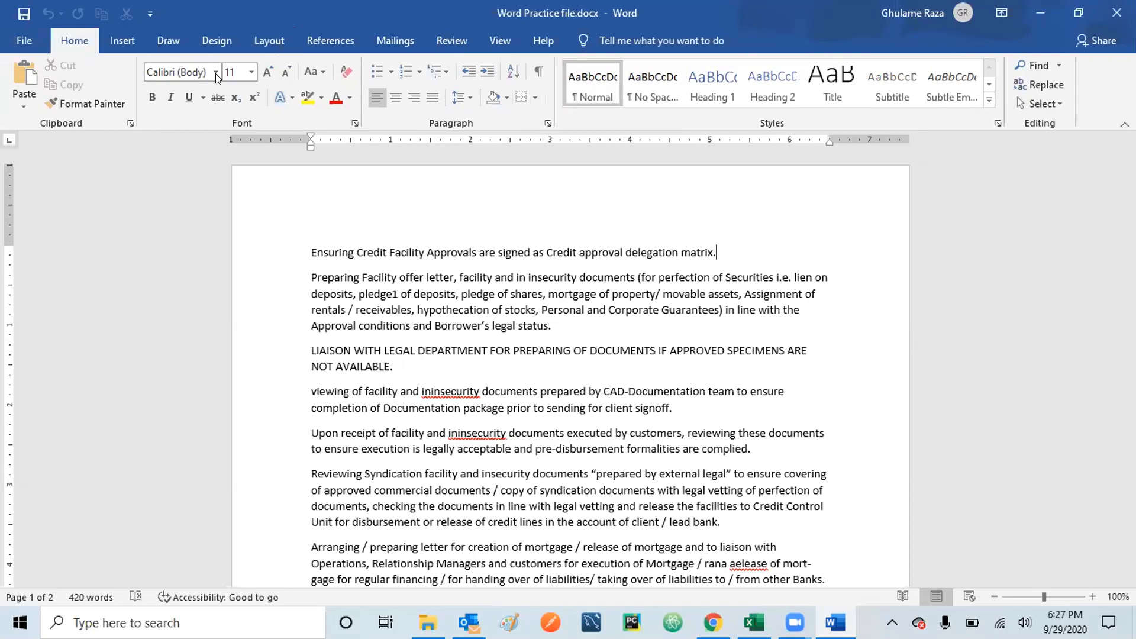
{"action": "left_click", "coordinate": [116, 45]}
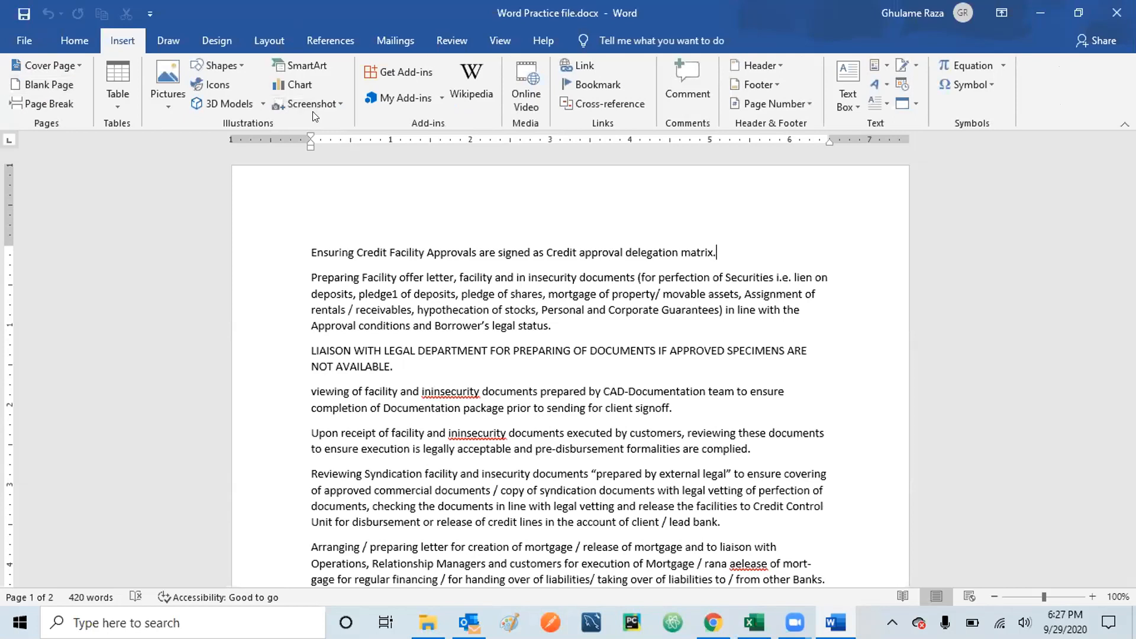
{"action": "left_click", "coordinate": [168, 41]}
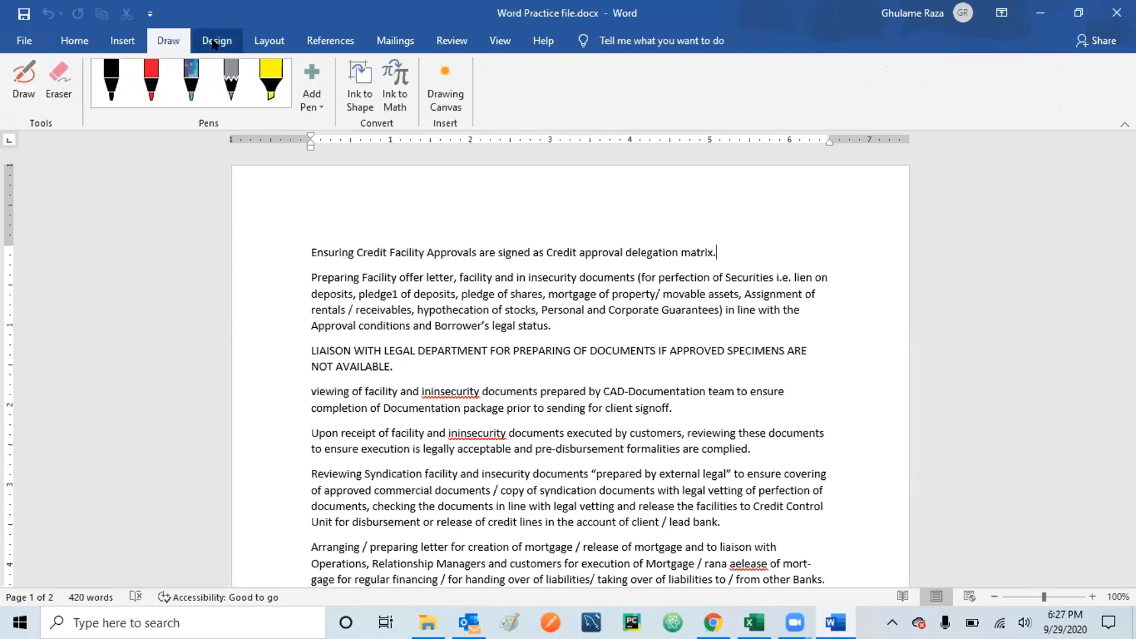
{"action": "left_click", "coordinate": [216, 42]}
{"action": "left_click", "coordinate": [256, 36]}
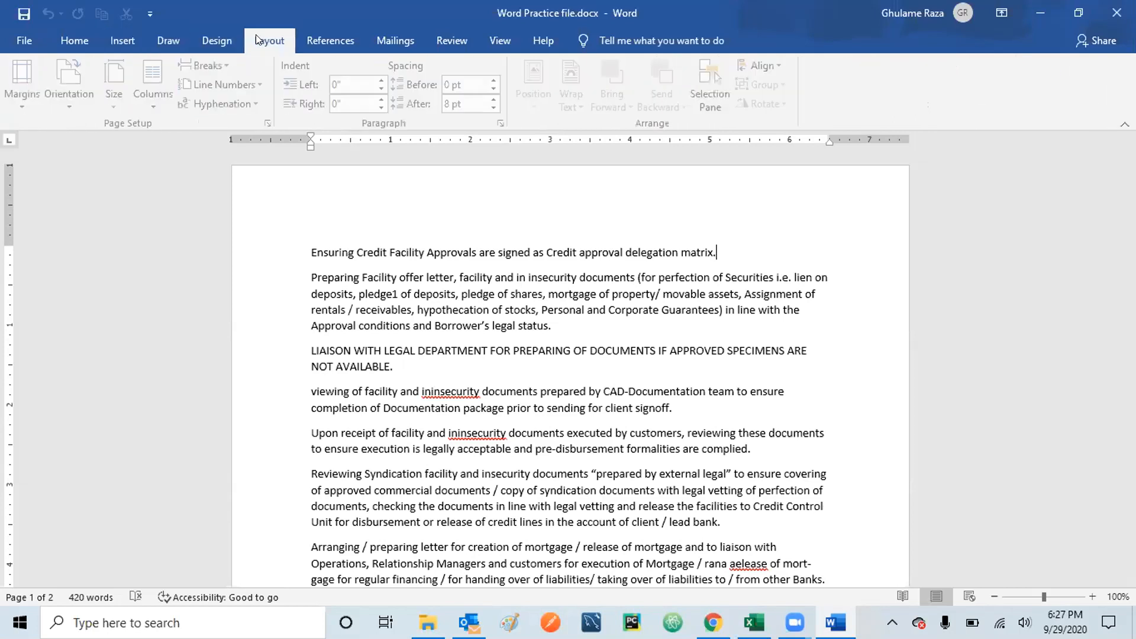
{"action": "left_click", "coordinate": [321, 37]}
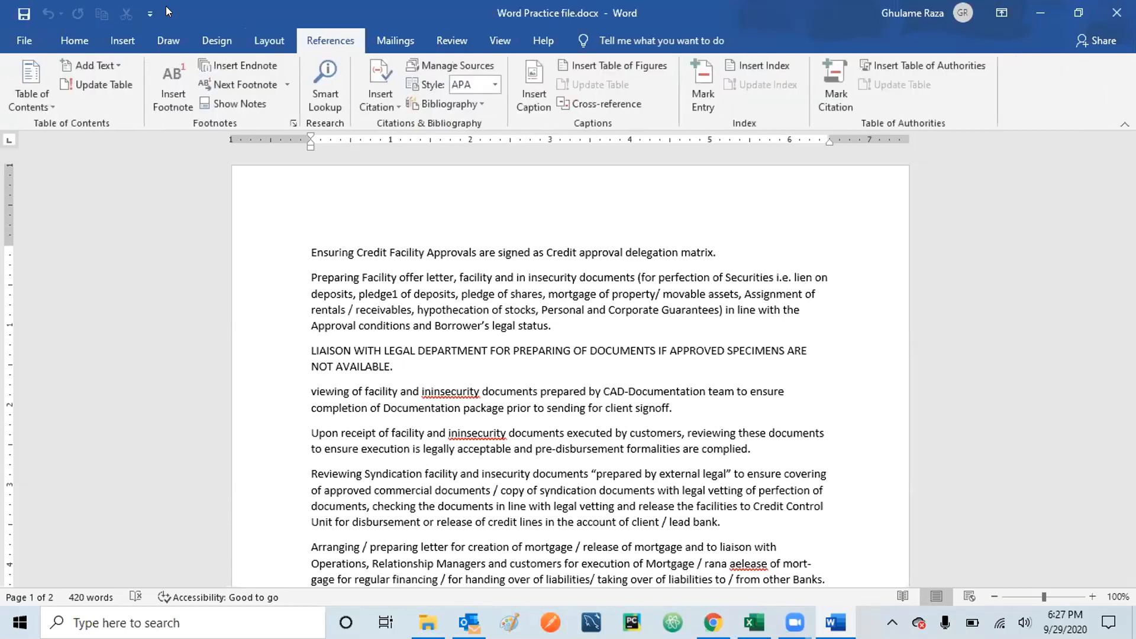
Step: Compare the Home, Review, Insert, Draw and Design command groups, ending on the Home commands
{"action": "left_click", "coordinate": [70, 44]}
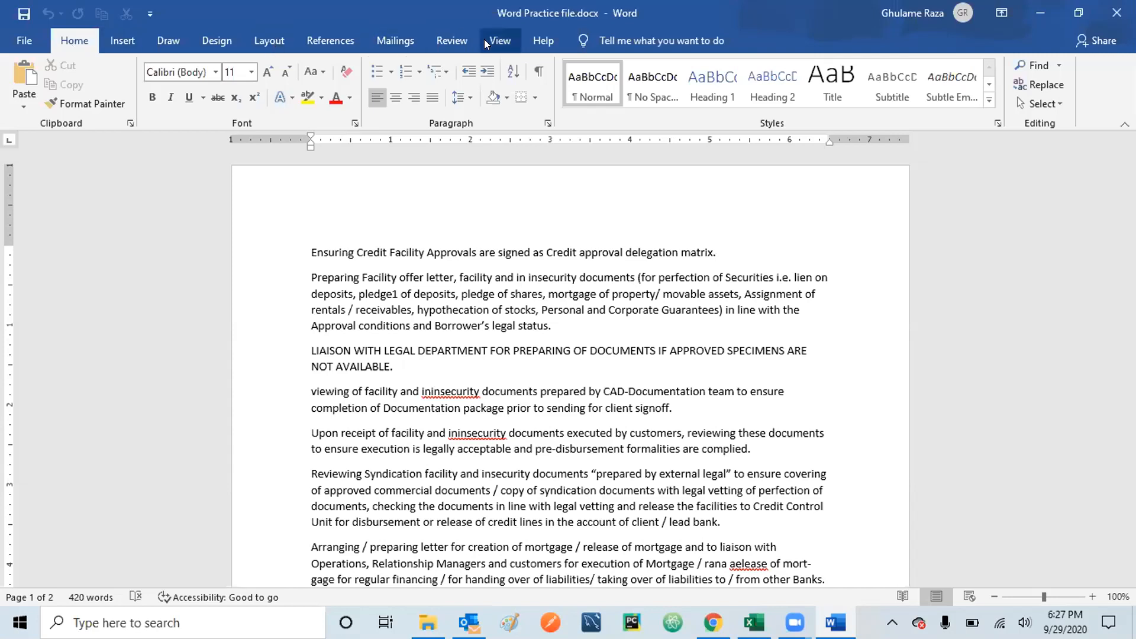
{"action": "left_click", "coordinate": [444, 39]}
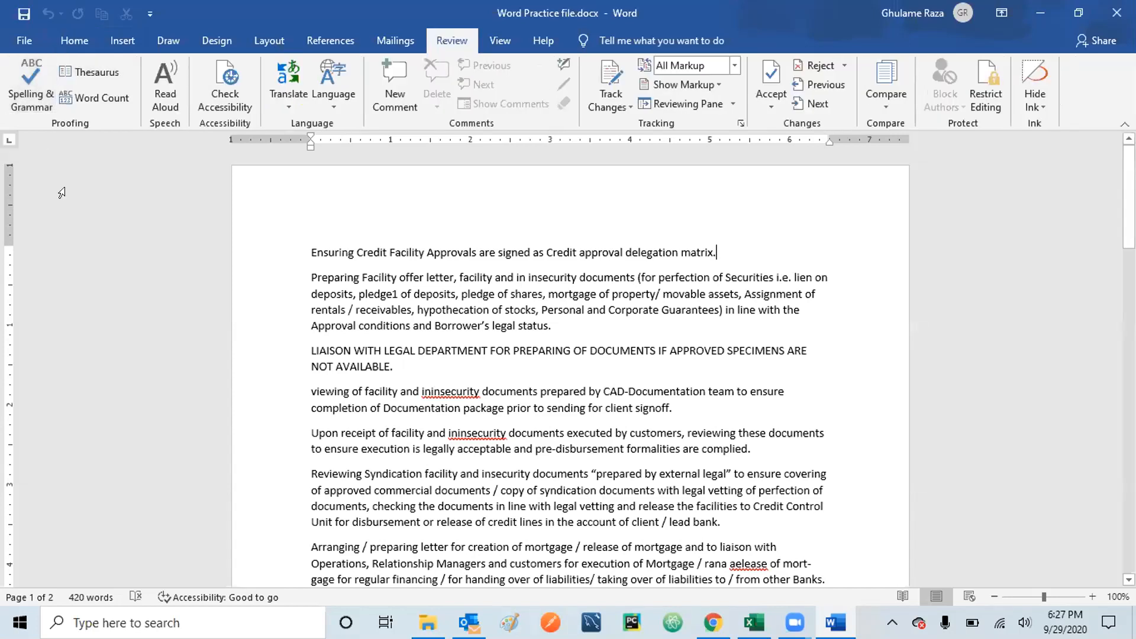
{"action": "left_click", "coordinate": [72, 41]}
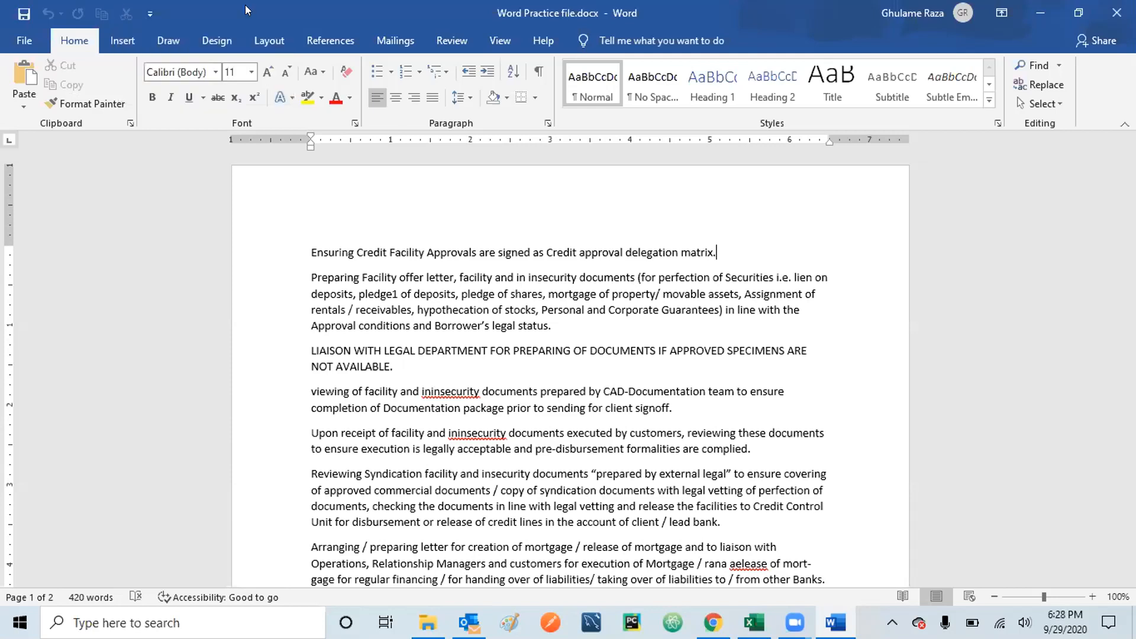
{"action": "left_click", "coordinate": [134, 35]}
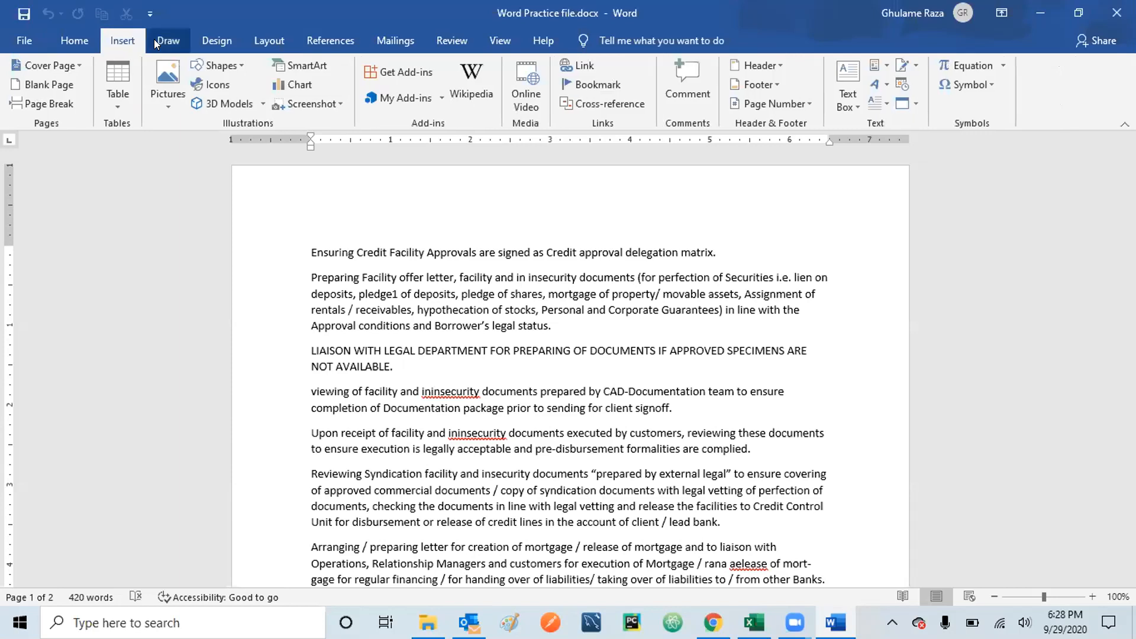
{"action": "left_click", "coordinate": [167, 40]}
{"action": "left_click", "coordinate": [201, 40]}
{"action": "left_click", "coordinate": [70, 41]}
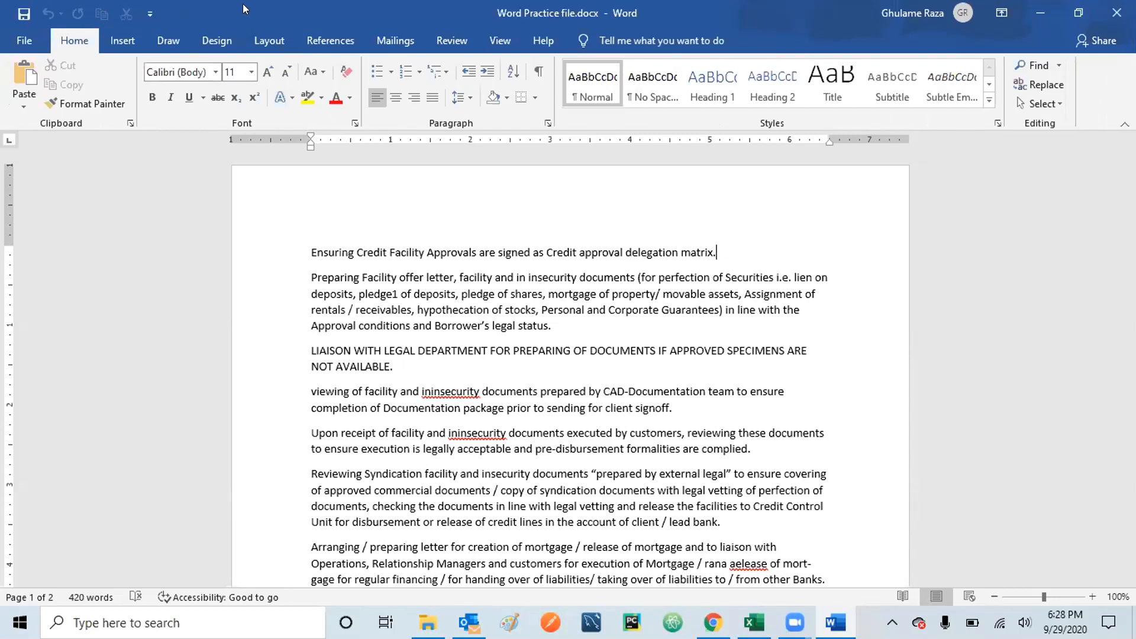
Step: Open the full Quick Access Toolbar customization and add the Paste command from Popular Commands
{"action": "left_click", "coordinate": [149, 15]}
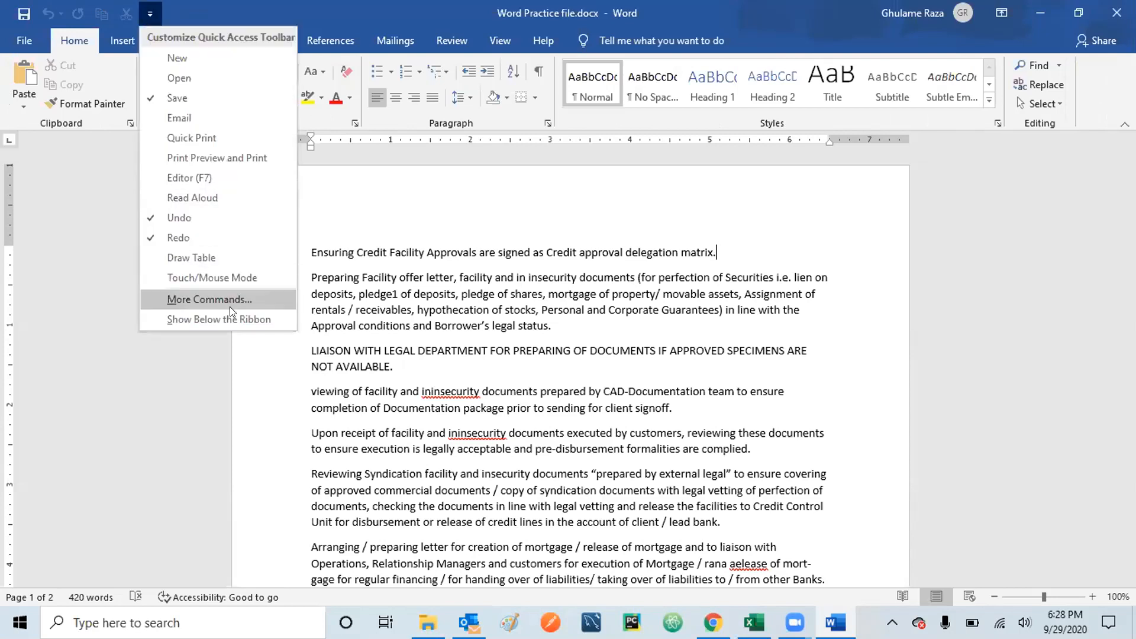
{"action": "left_click", "coordinate": [215, 300]}
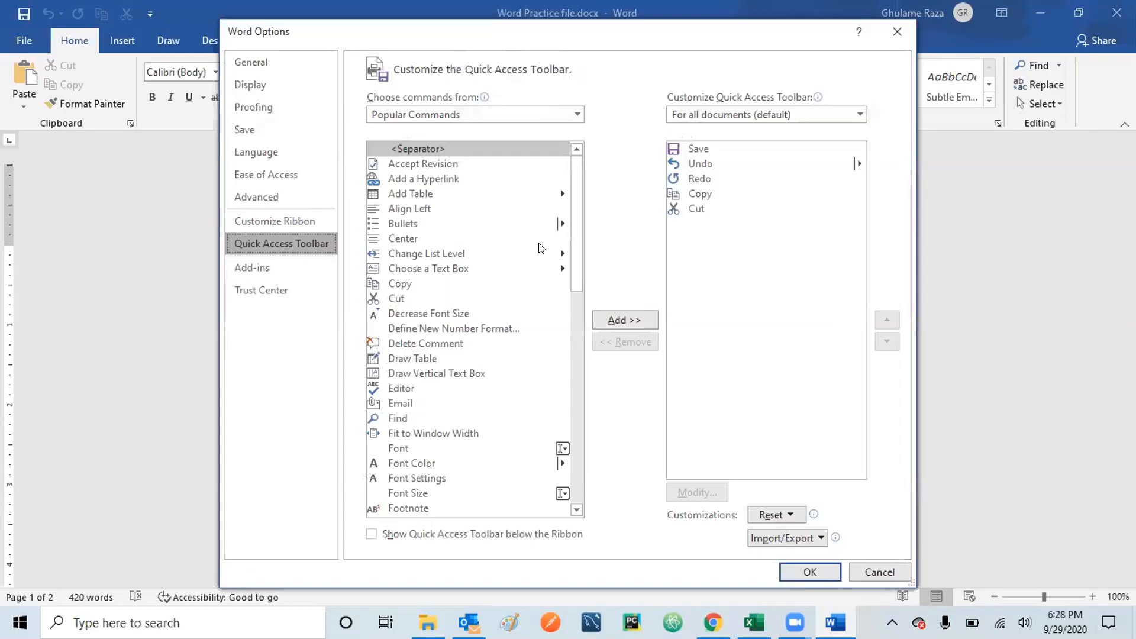
{"action": "left_click_drag", "start_coordinate": [578, 244], "coordinate": [577, 363]}
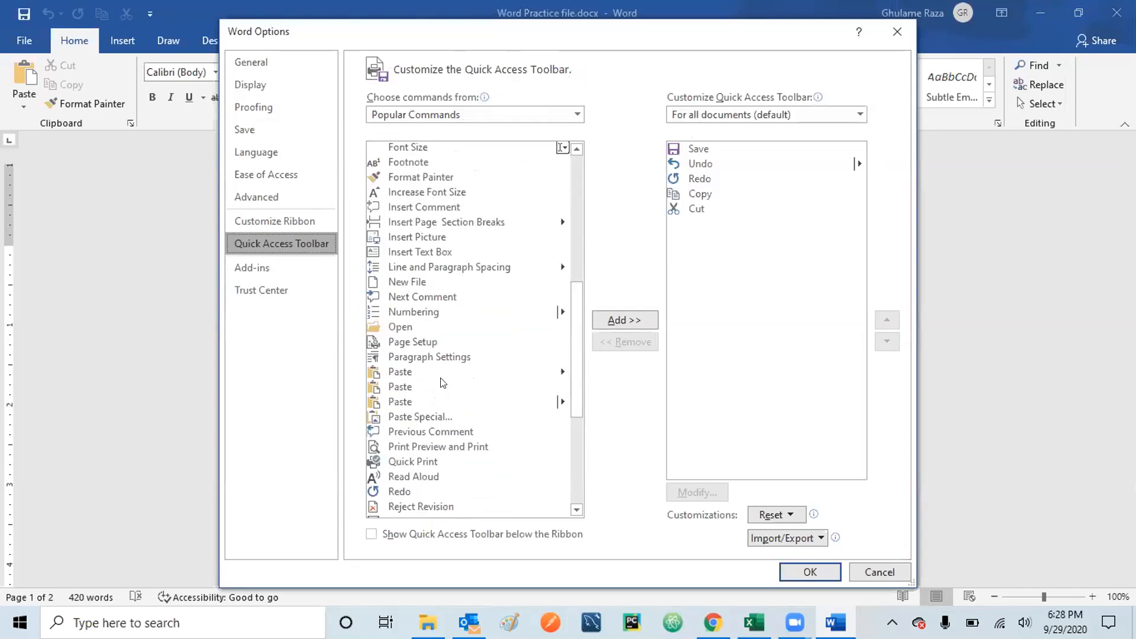
{"action": "left_click", "coordinate": [410, 387]}
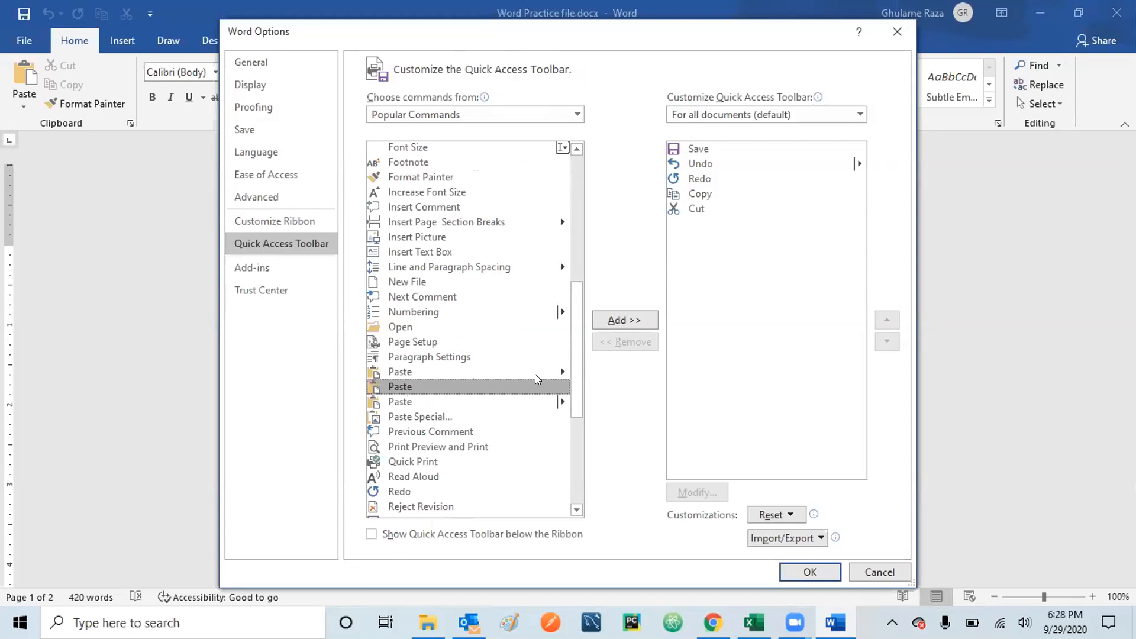
{"action": "left_click", "coordinate": [626, 319]}
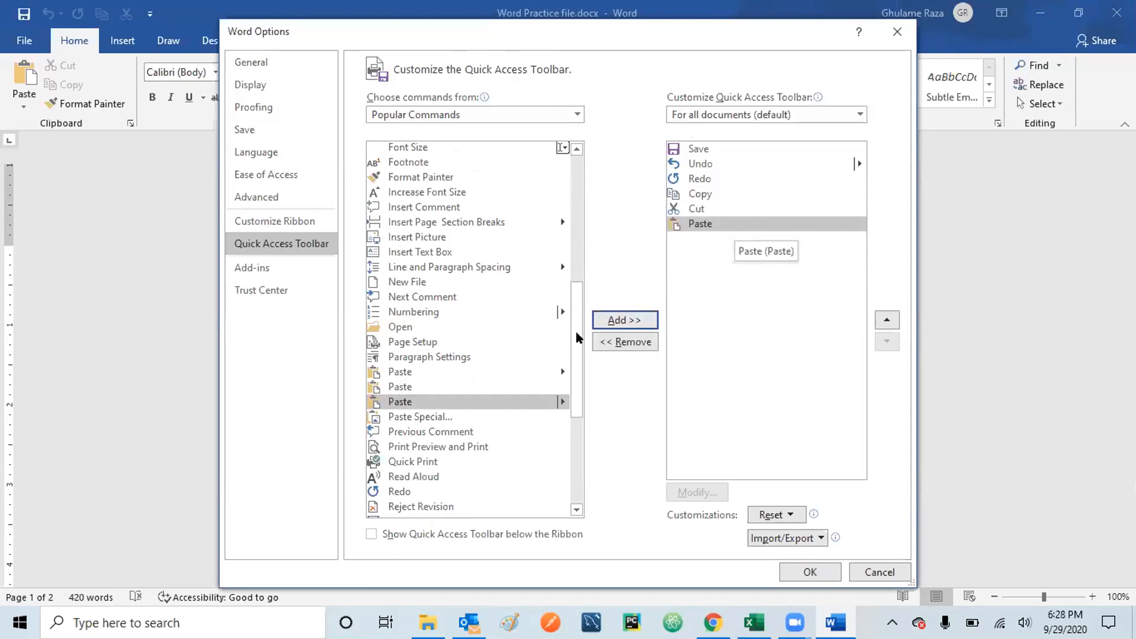
Step: Try to add the Save command to the Quick Access Toolbar a second time
{"action": "left_click_drag", "start_coordinate": [576, 339], "coordinate": [577, 390]}
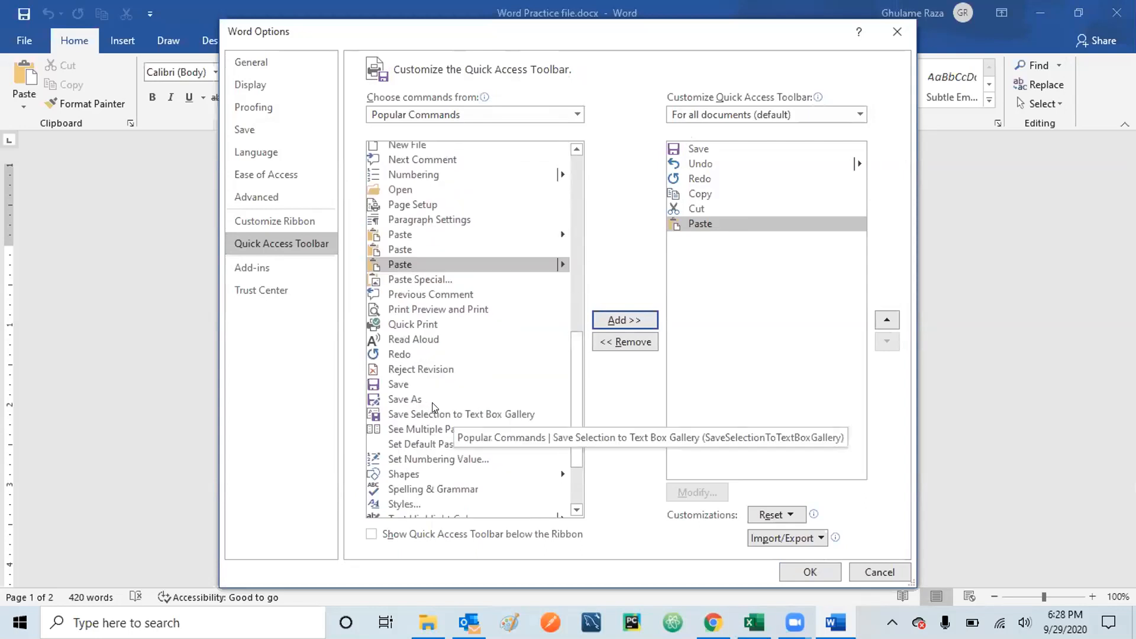
{"action": "left_click", "coordinate": [400, 386]}
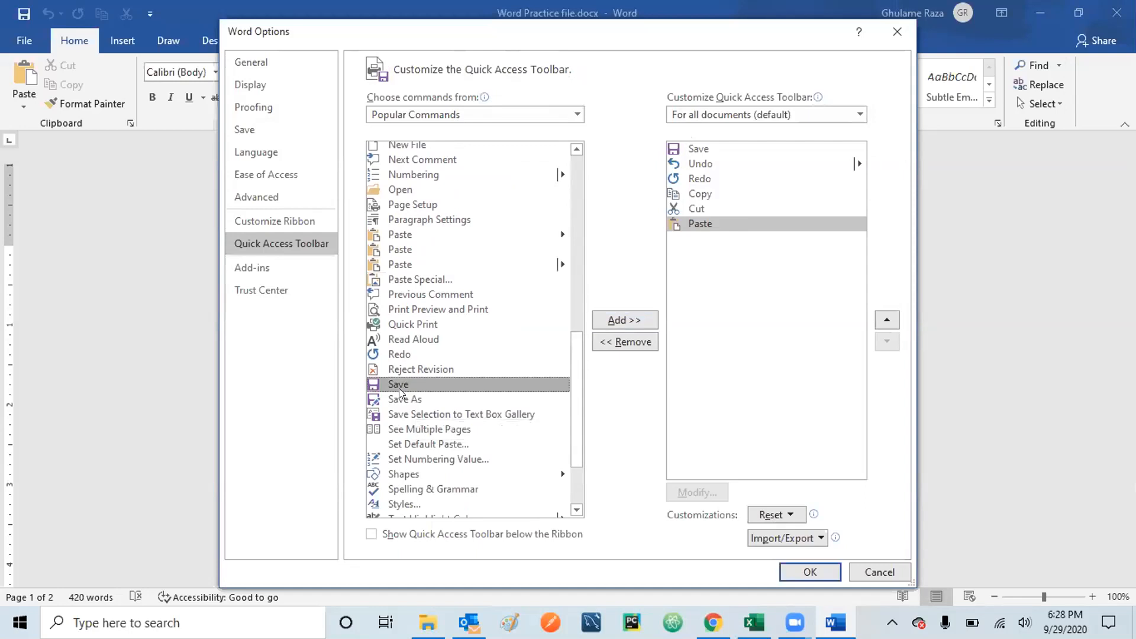
{"action": "left_click", "coordinate": [620, 320]}
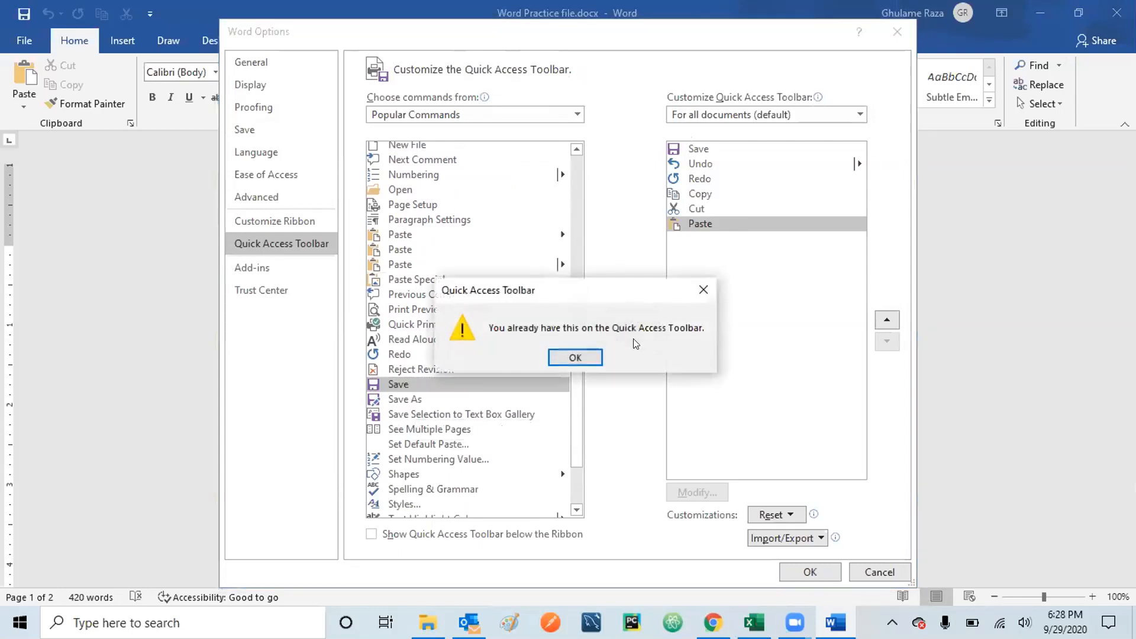
{"action": "left_click", "coordinate": [575, 357]}
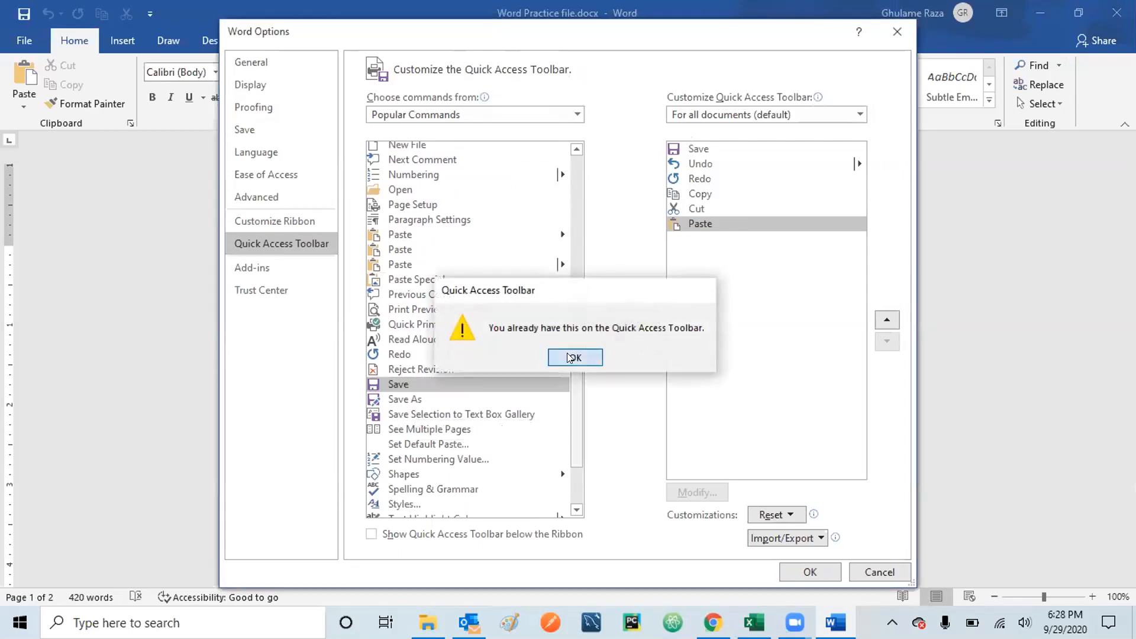
Step: Add the Save As and Spelling & Grammar commands to the Quick Access Toolbar list
{"action": "left_click", "coordinate": [406, 399]}
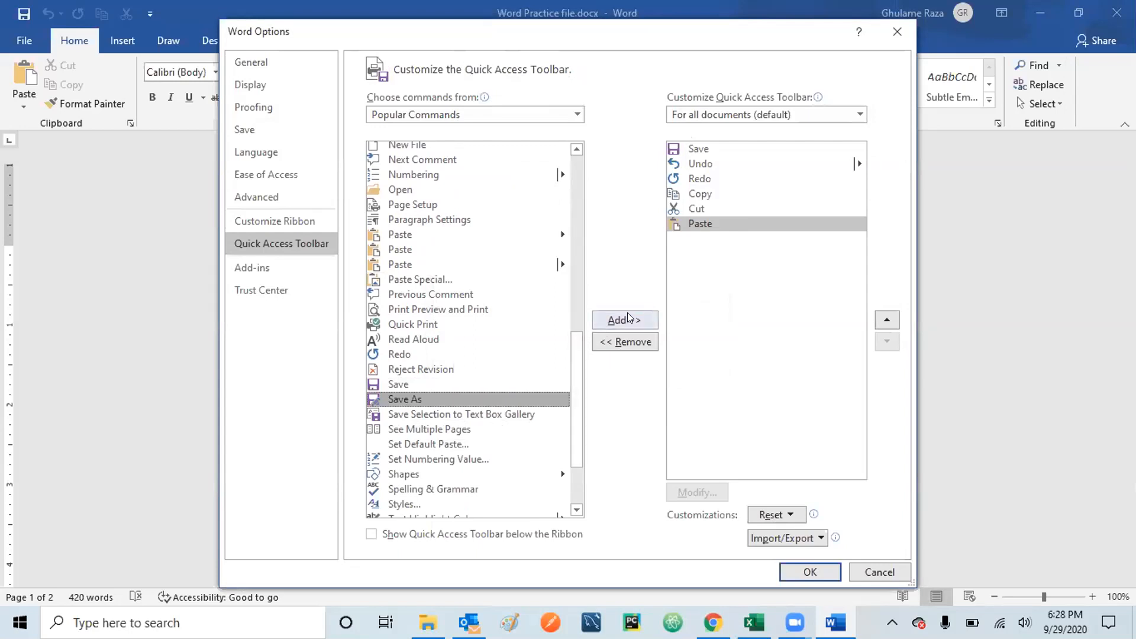
{"action": "left_click", "coordinate": [603, 325]}
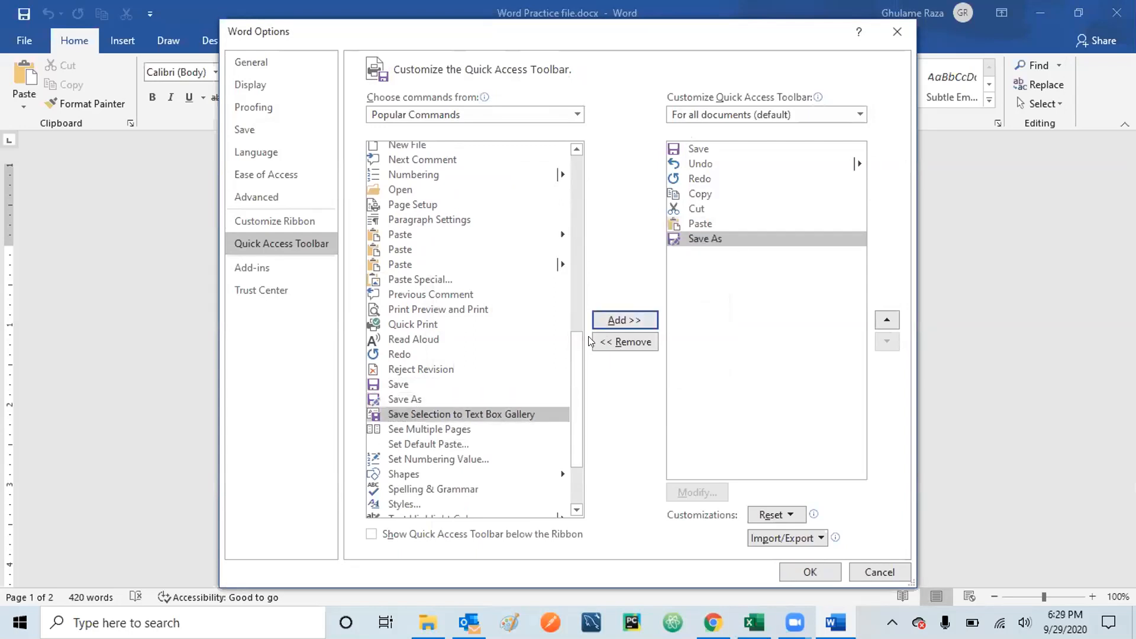
{"action": "left_click", "coordinate": [432, 489]}
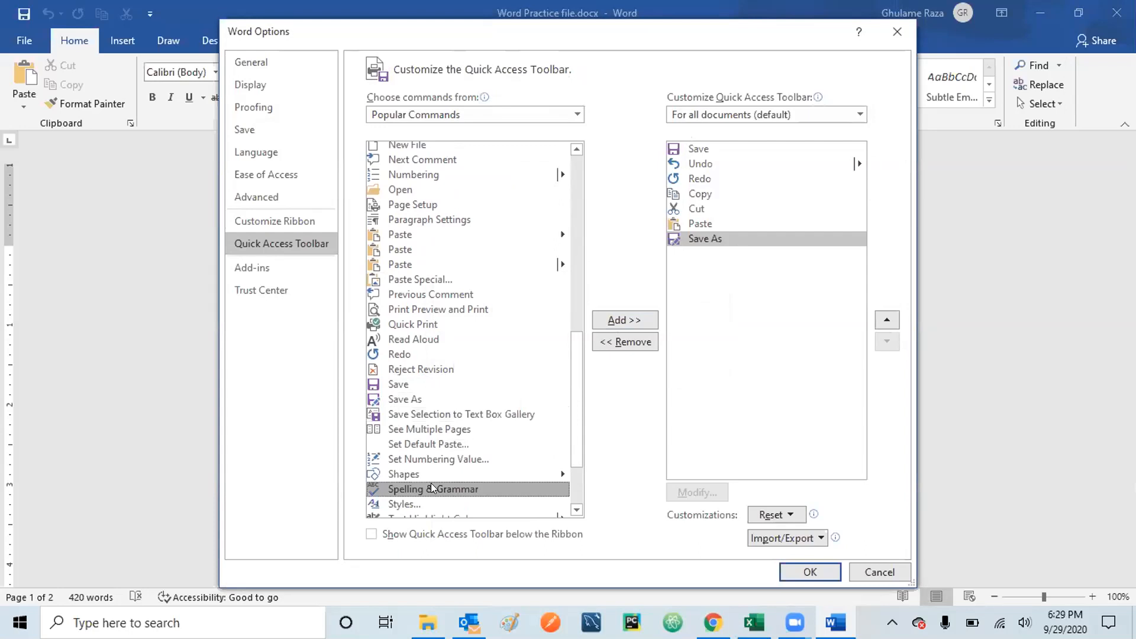
{"action": "left_click", "coordinate": [619, 320]}
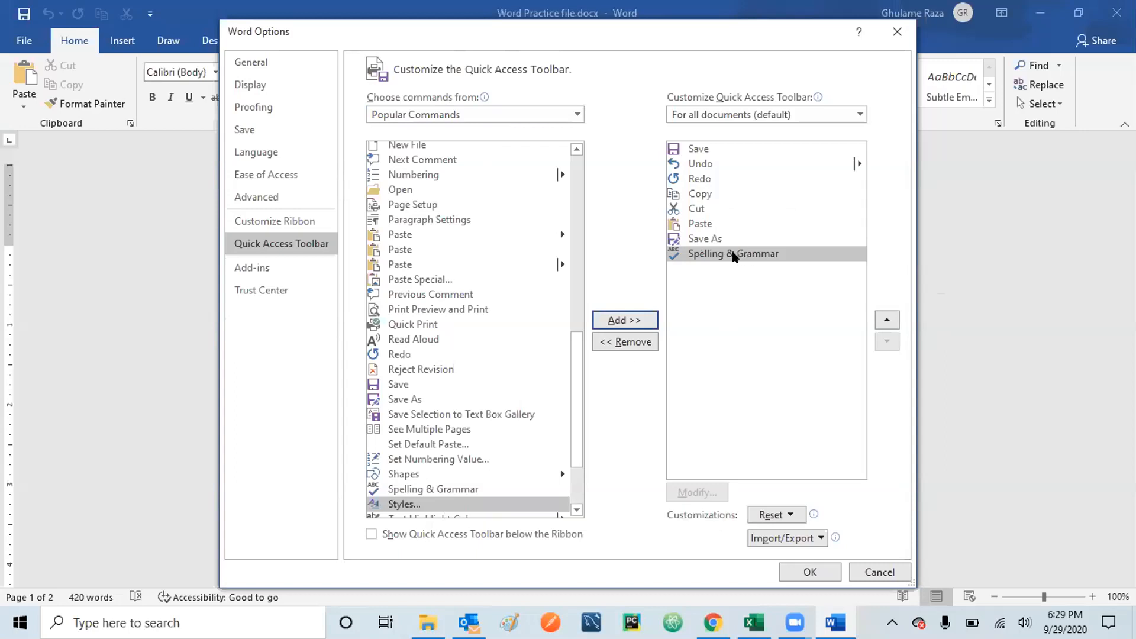
Step: Apply the Quick Access Toolbar additions and look over the Review, Home, Mailings and References command groups
{"action": "left_click", "coordinate": [810, 572]}
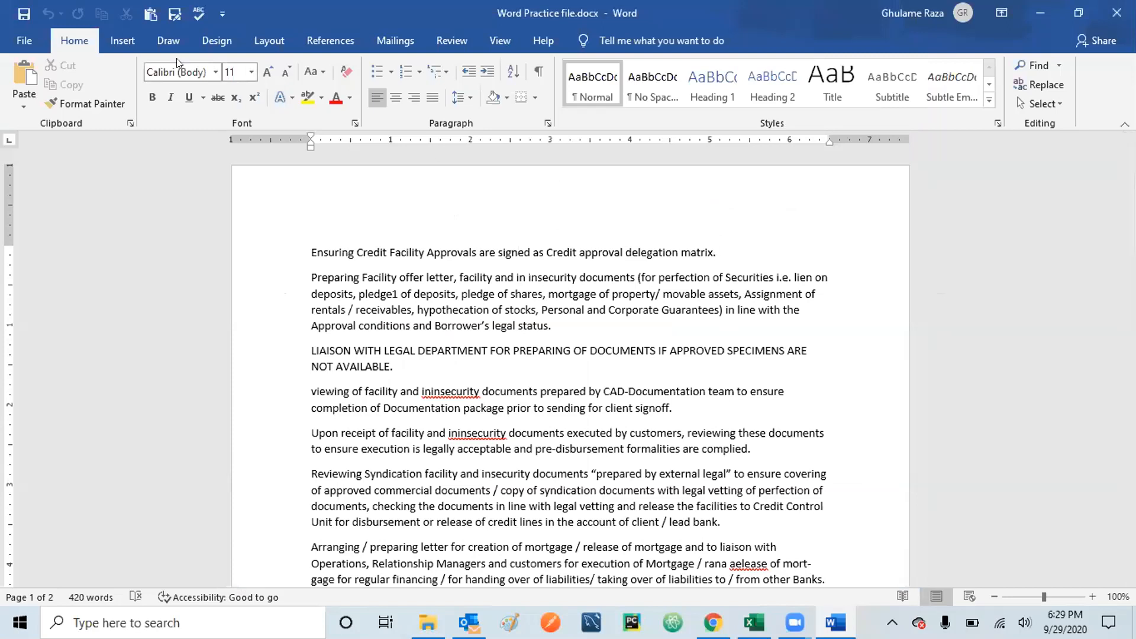
{"action": "left_click", "coordinate": [447, 43]}
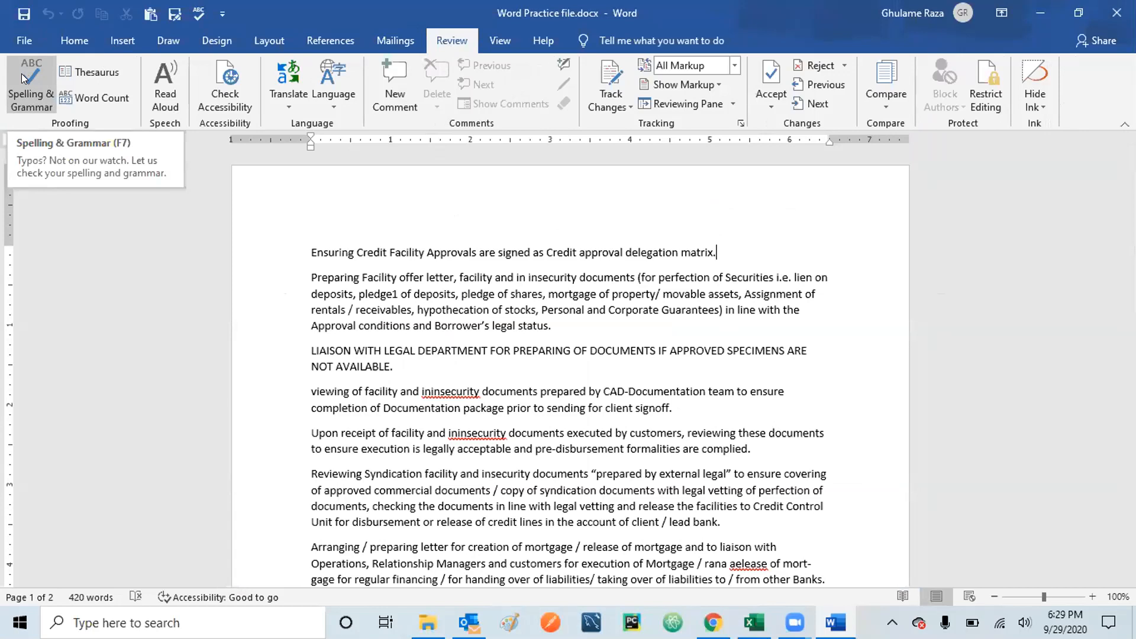
{"action": "left_click", "coordinate": [74, 40]}
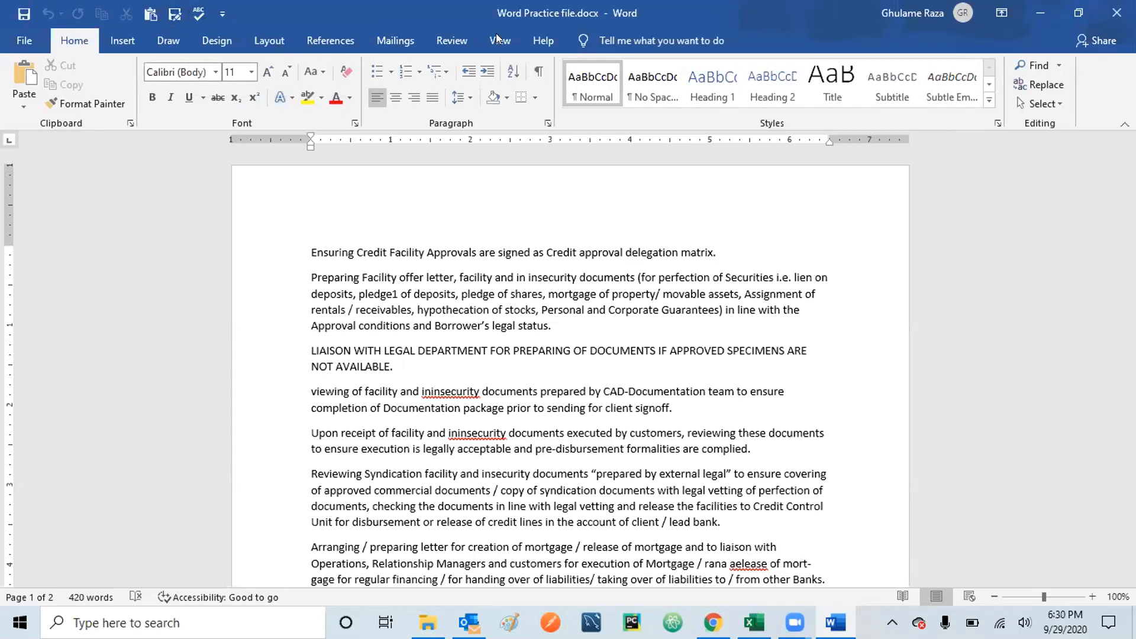
{"action": "left_click", "coordinate": [451, 41]}
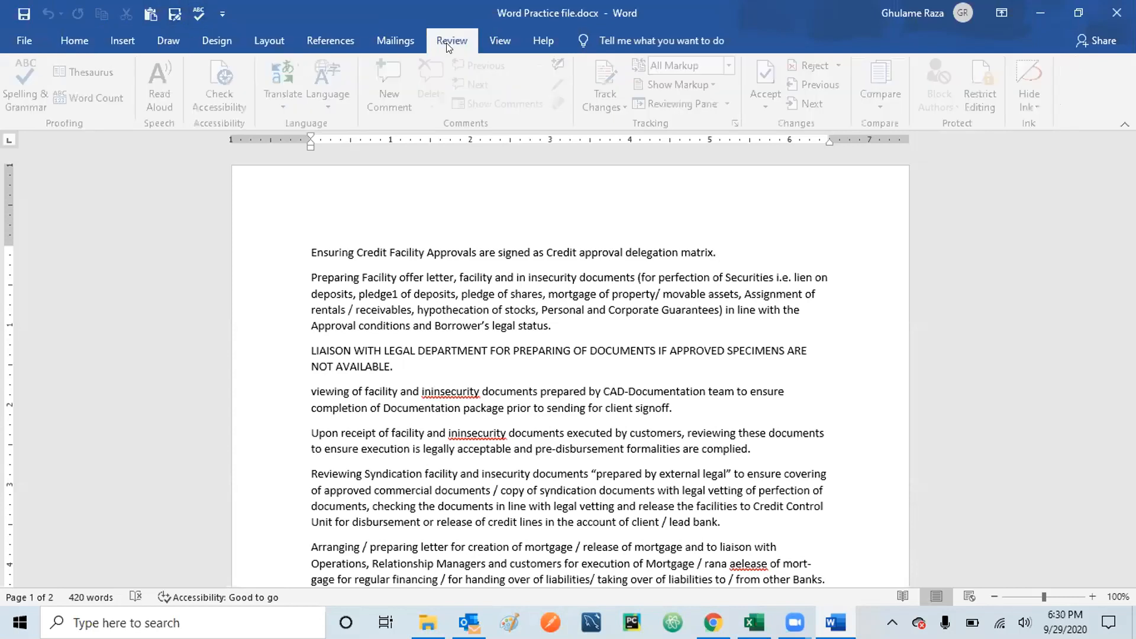
{"action": "left_click", "coordinate": [395, 43]}
{"action": "left_click", "coordinate": [330, 40]}
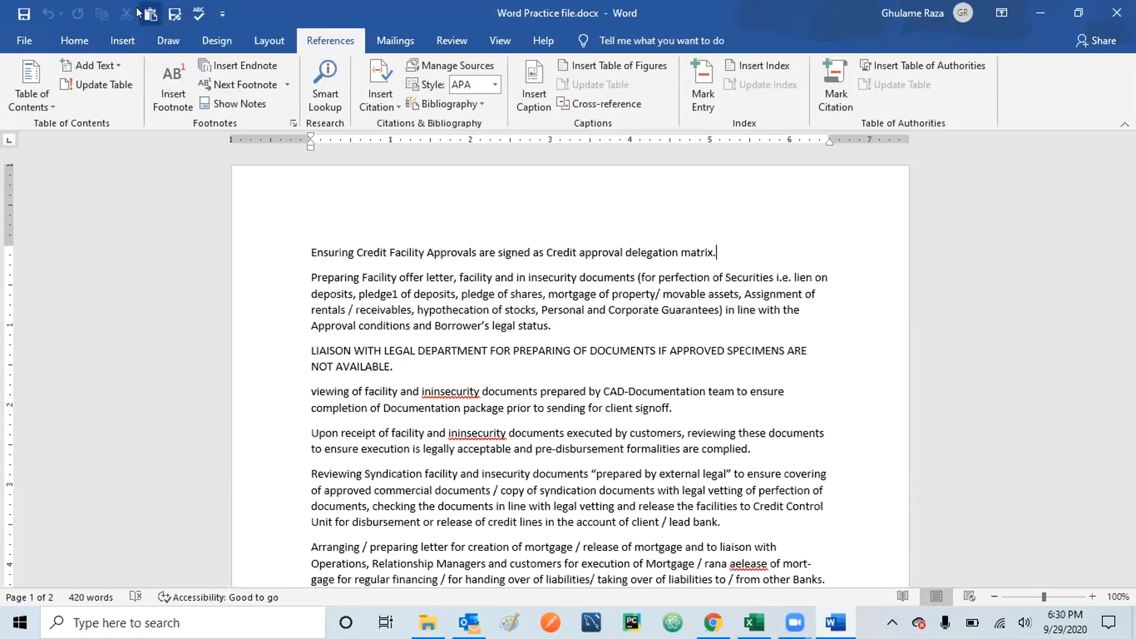
Step: Open the full Quick Access Toolbar customization and remove the Spelling & Grammar and Save As commands
{"action": "left_click", "coordinate": [222, 13]}
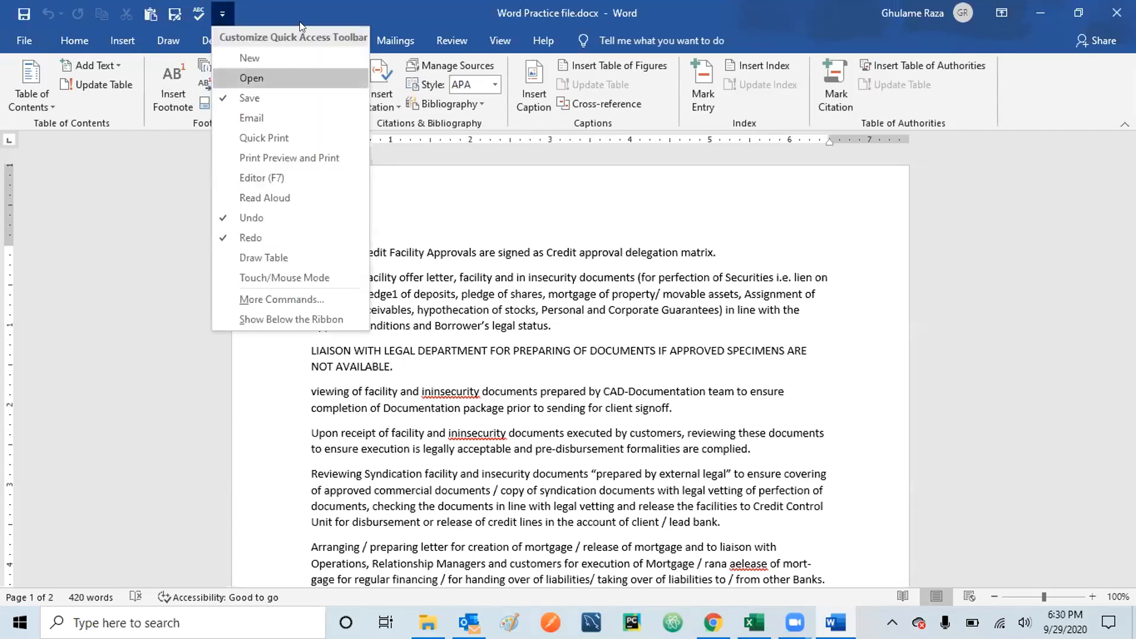
{"action": "left_click", "coordinate": [225, 12]}
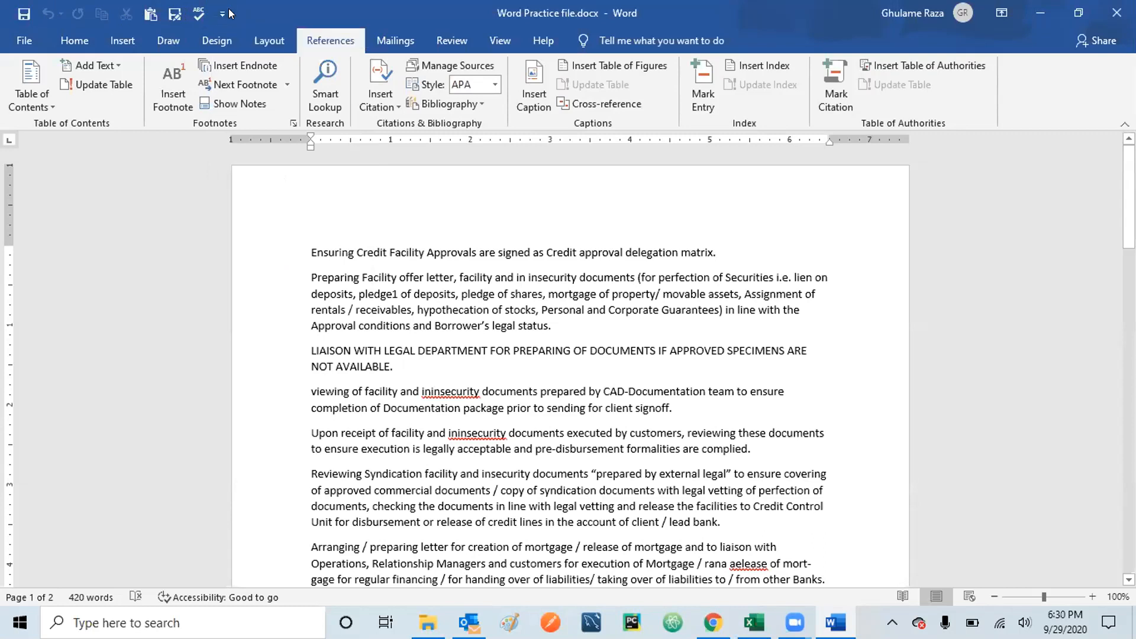
{"action": "left_click", "coordinate": [218, 13]}
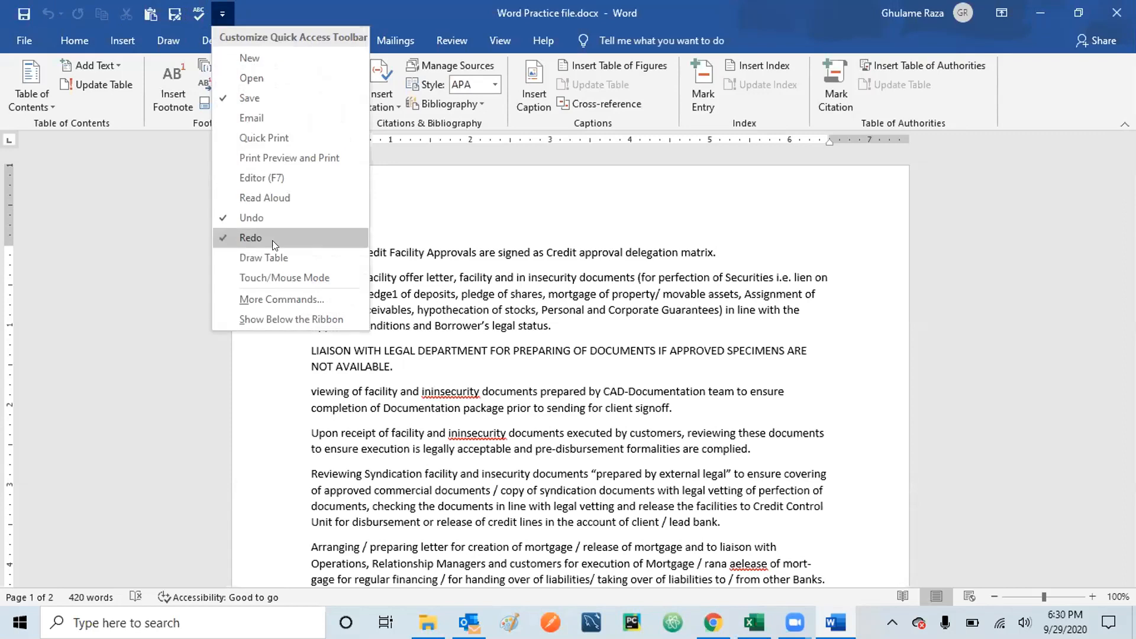
{"action": "left_click", "coordinate": [280, 300]}
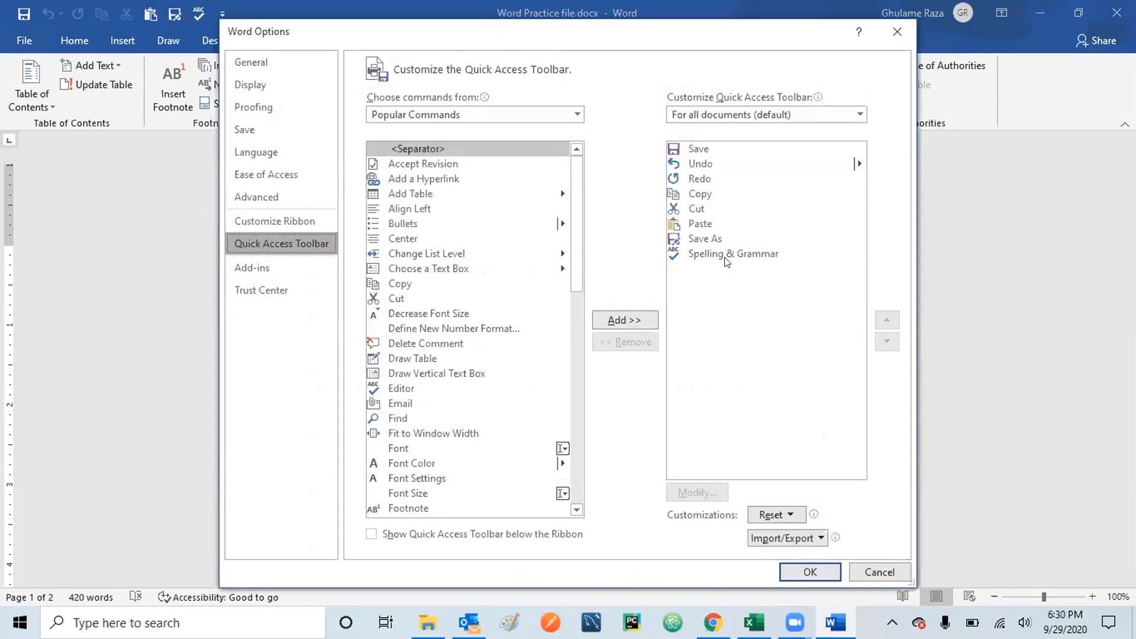
{"action": "left_click", "coordinate": [746, 254]}
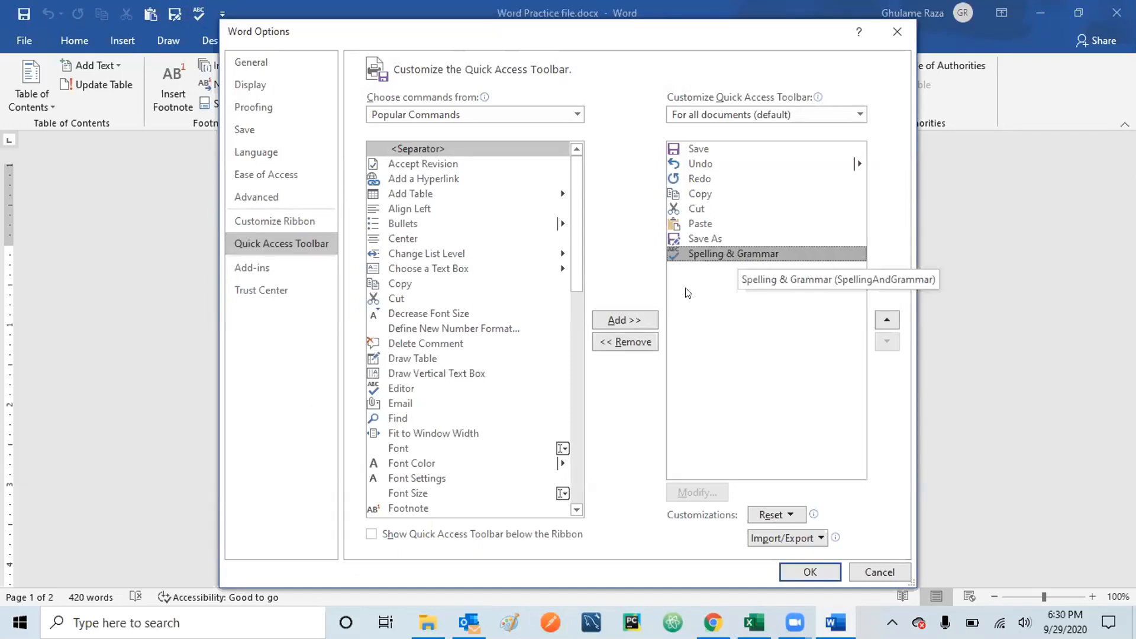
{"action": "left_click", "coordinate": [620, 341]}
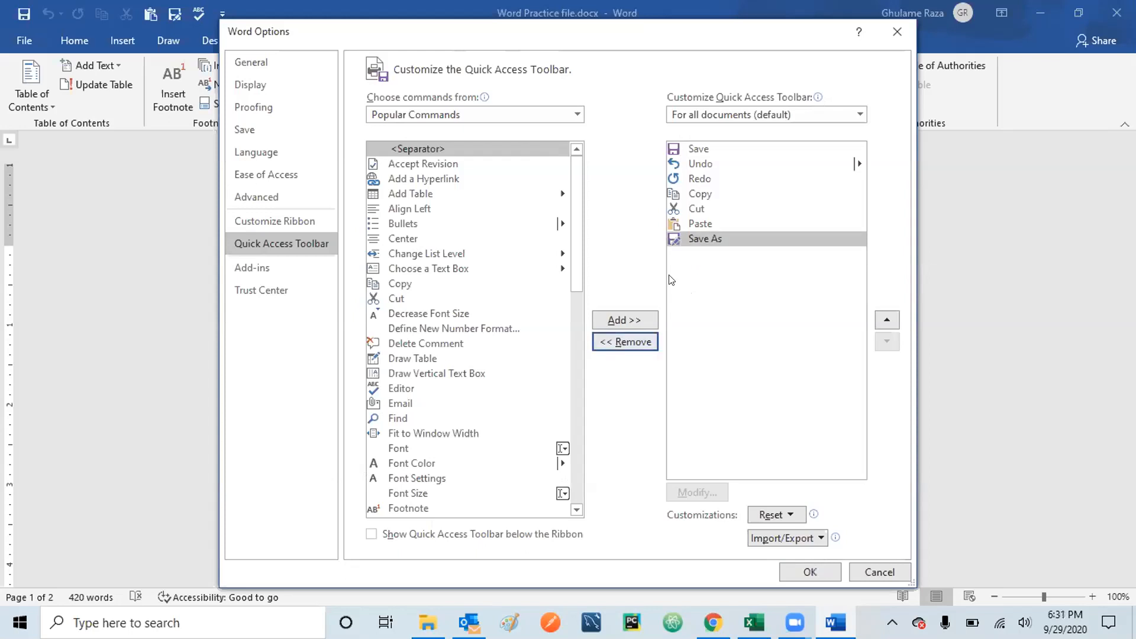
{"action": "left_click", "coordinate": [712, 241]}
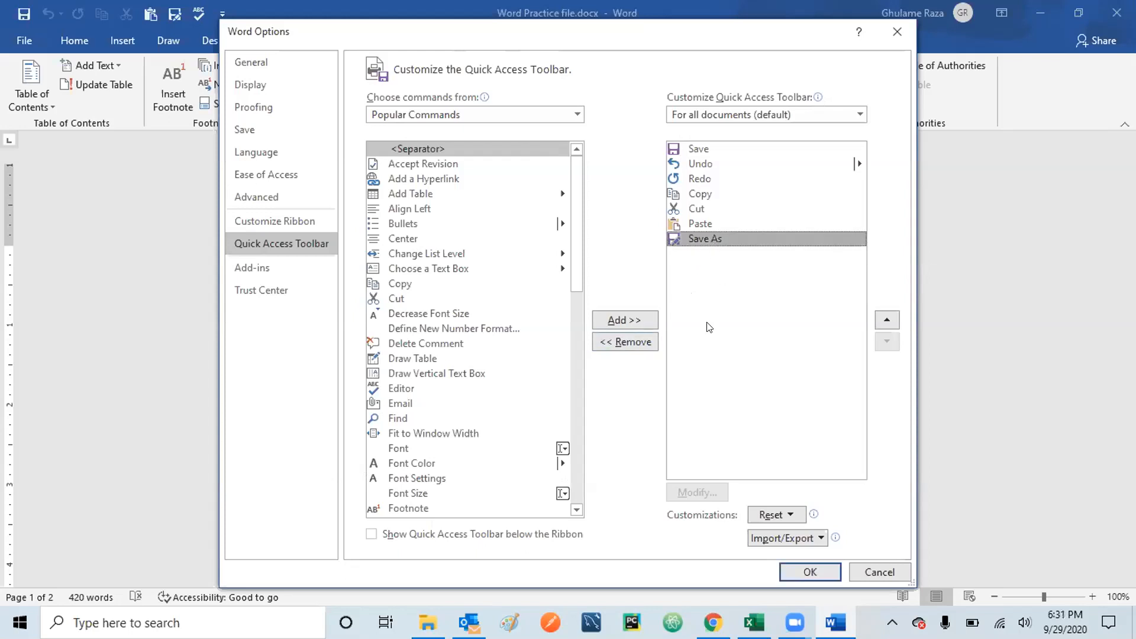
{"action": "left_click", "coordinate": [622, 343]}
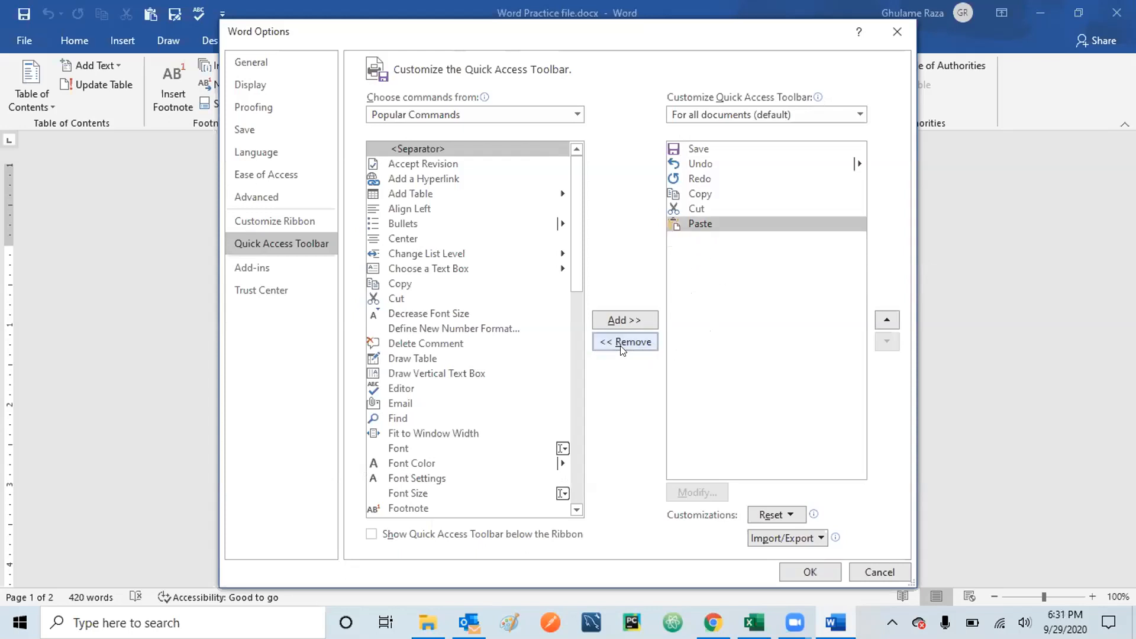
Step: Remove the Paste, Cut and Copy commands from the Quick Access Toolbar and apply the changes
{"action": "left_click", "coordinate": [699, 229]}
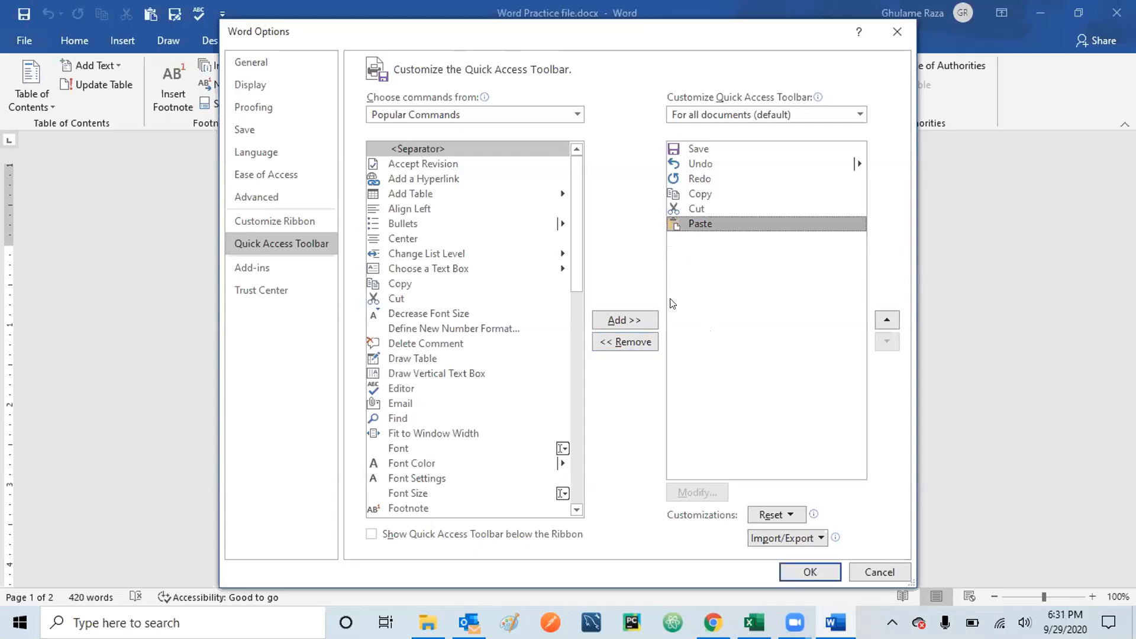
{"action": "left_click", "coordinate": [620, 341]}
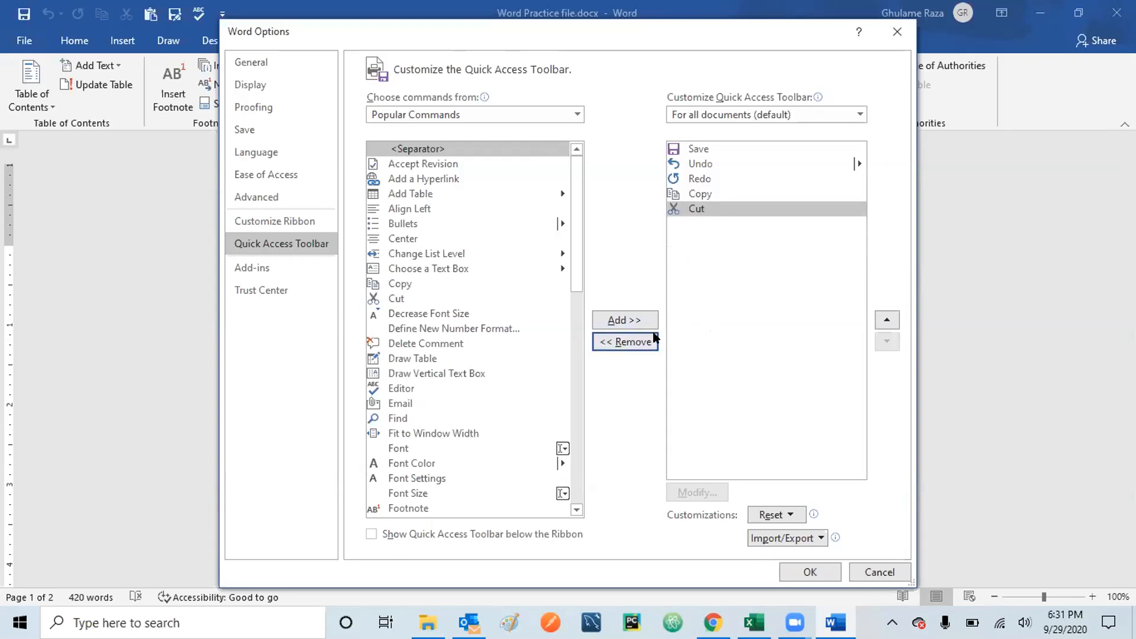
{"action": "left_click", "coordinate": [639, 338]}
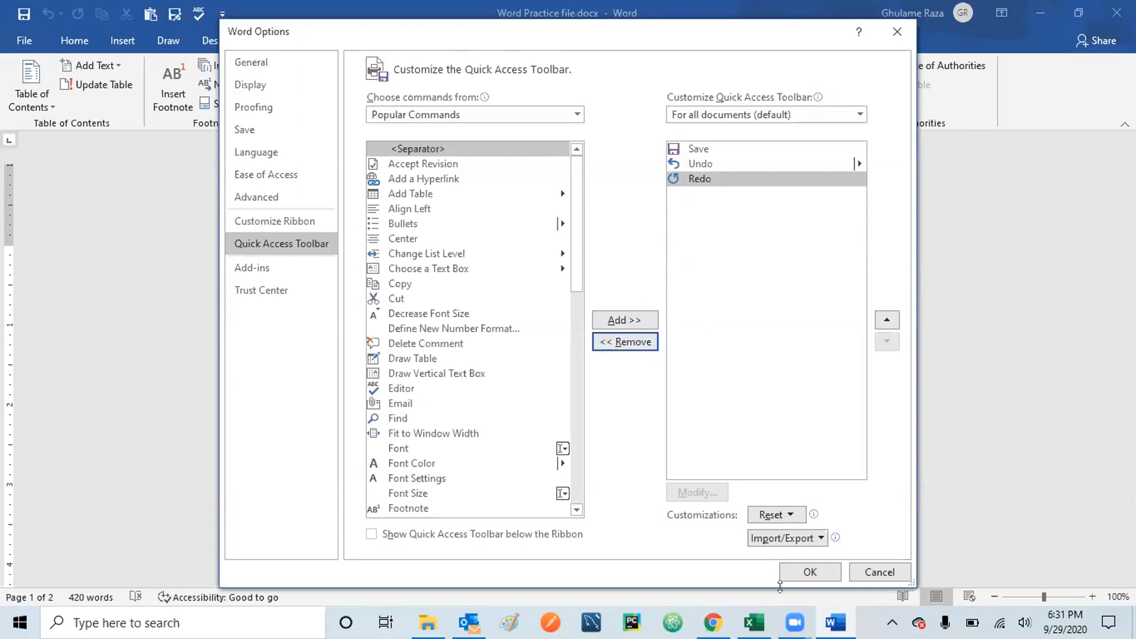
{"action": "left_click", "coordinate": [810, 572]}
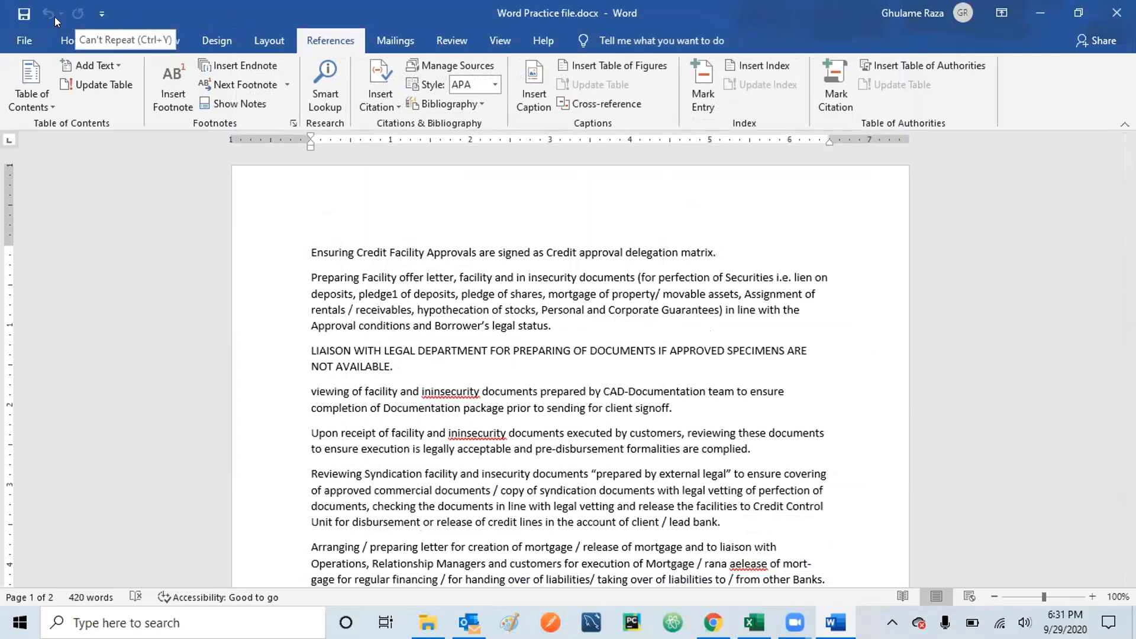
Step: Open the full Quick Access Toolbar customization and look through the available command categories
{"action": "left_click", "coordinate": [102, 14]}
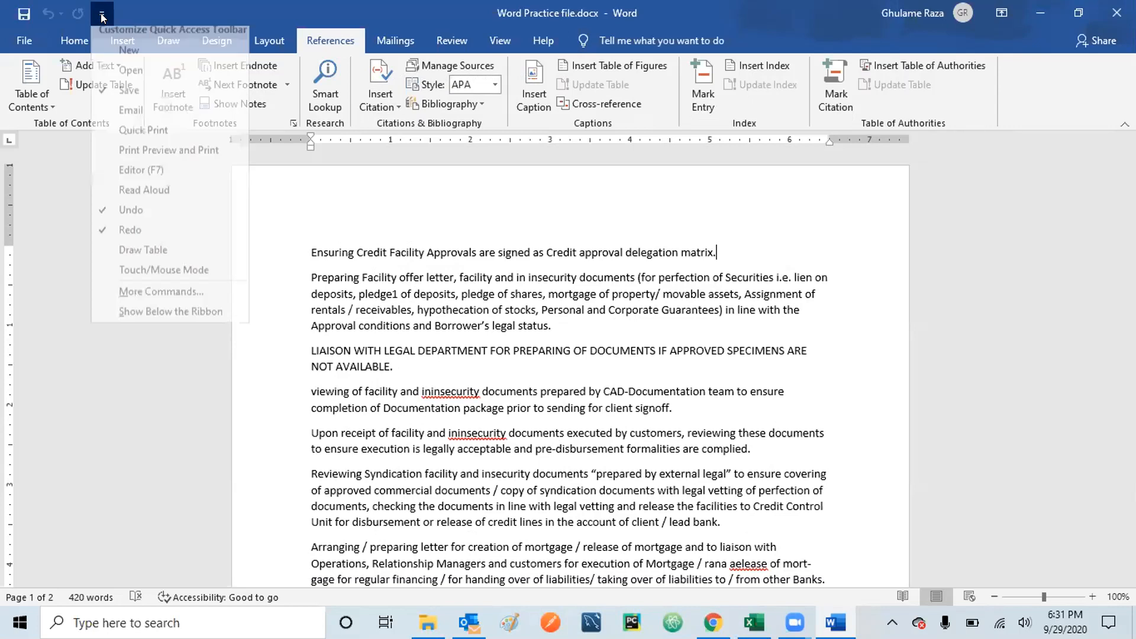
{"action": "left_click", "coordinate": [175, 298]}
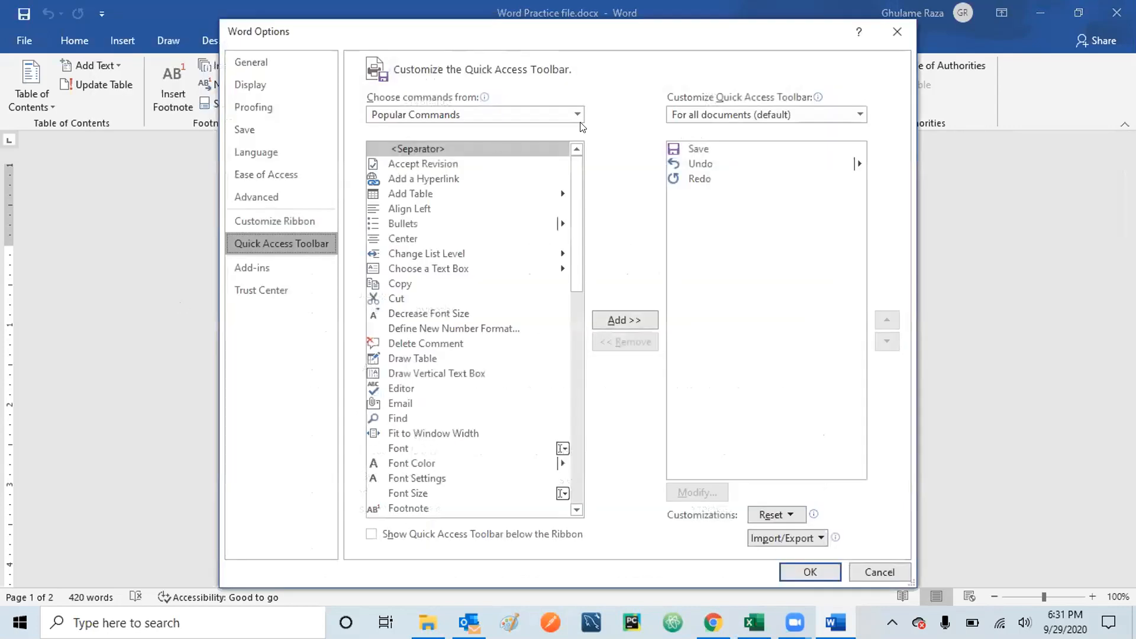
{"action": "left_click", "coordinate": [578, 114]}
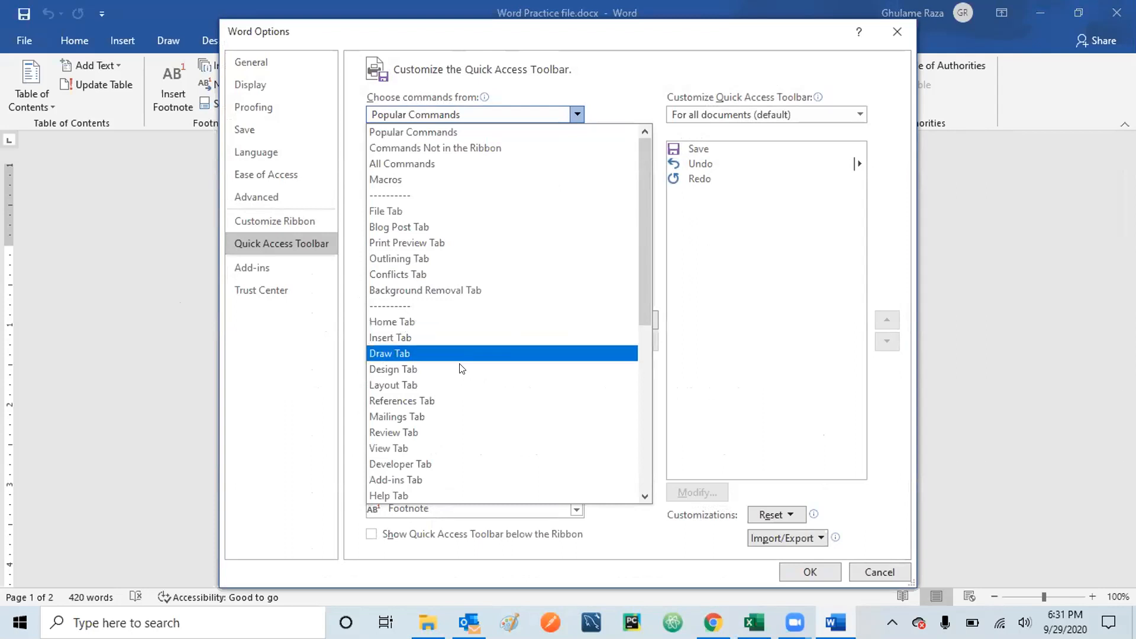
{"action": "left_click", "coordinate": [644, 495]}
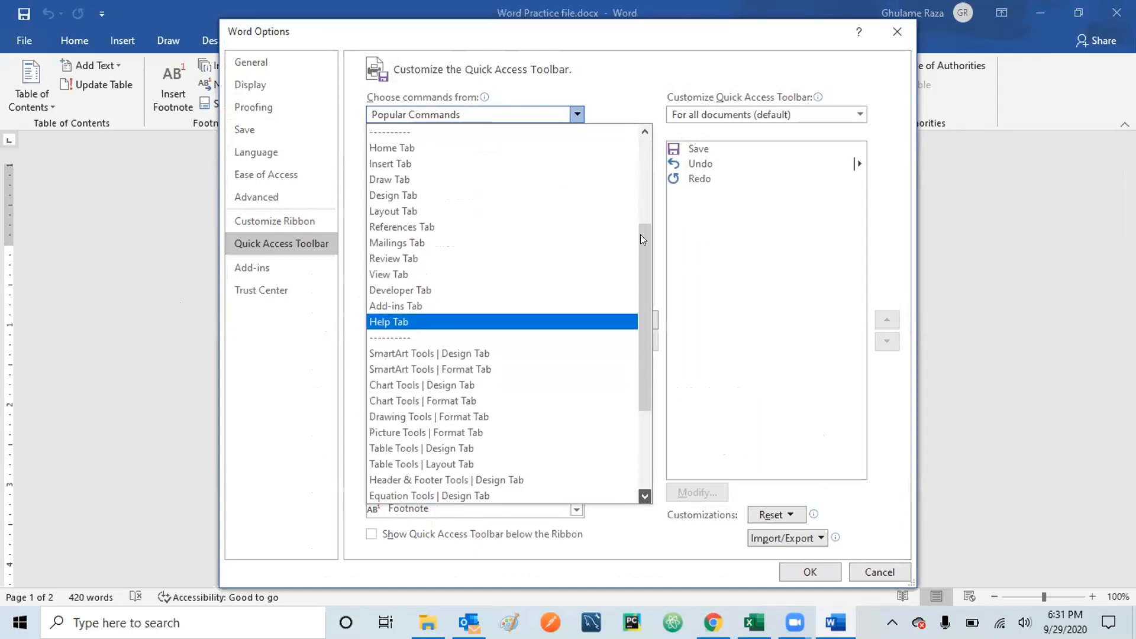
{"action": "left_click_drag", "start_coordinate": [640, 234], "coordinate": [639, 145]}
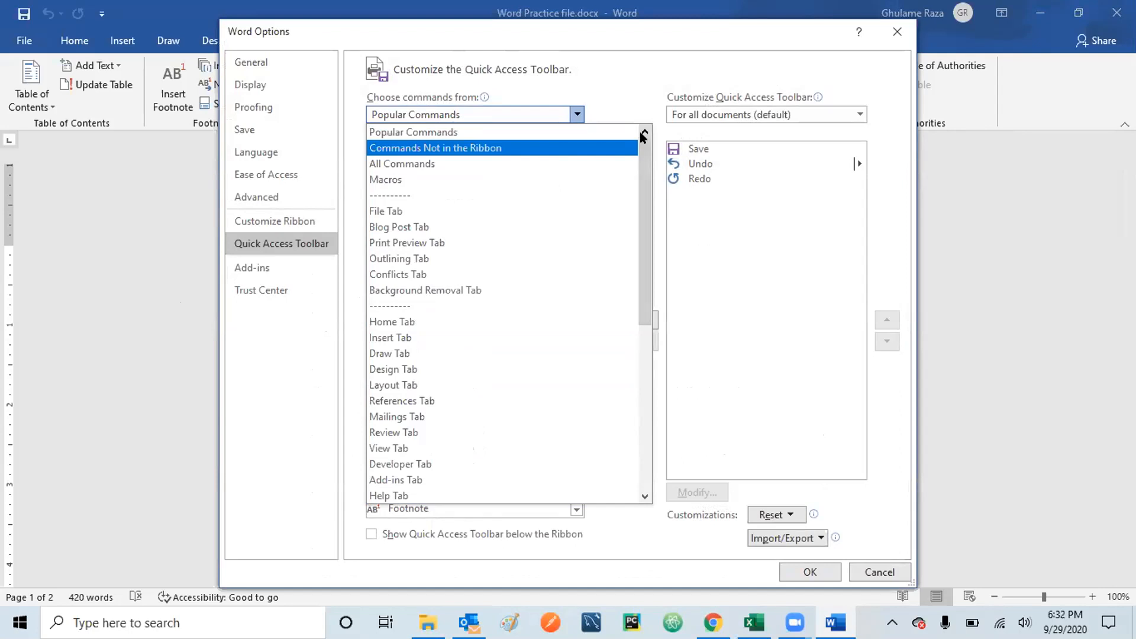
{"action": "left_click_drag", "start_coordinate": [639, 204], "coordinate": [643, 176]}
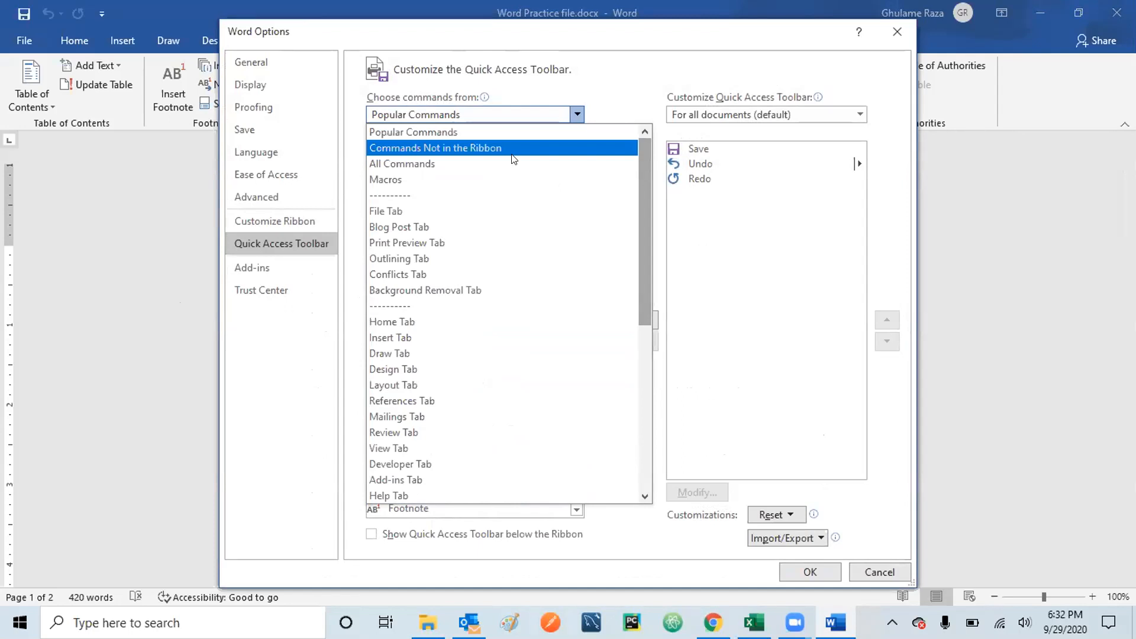
{"action": "key", "text": "Escape"}
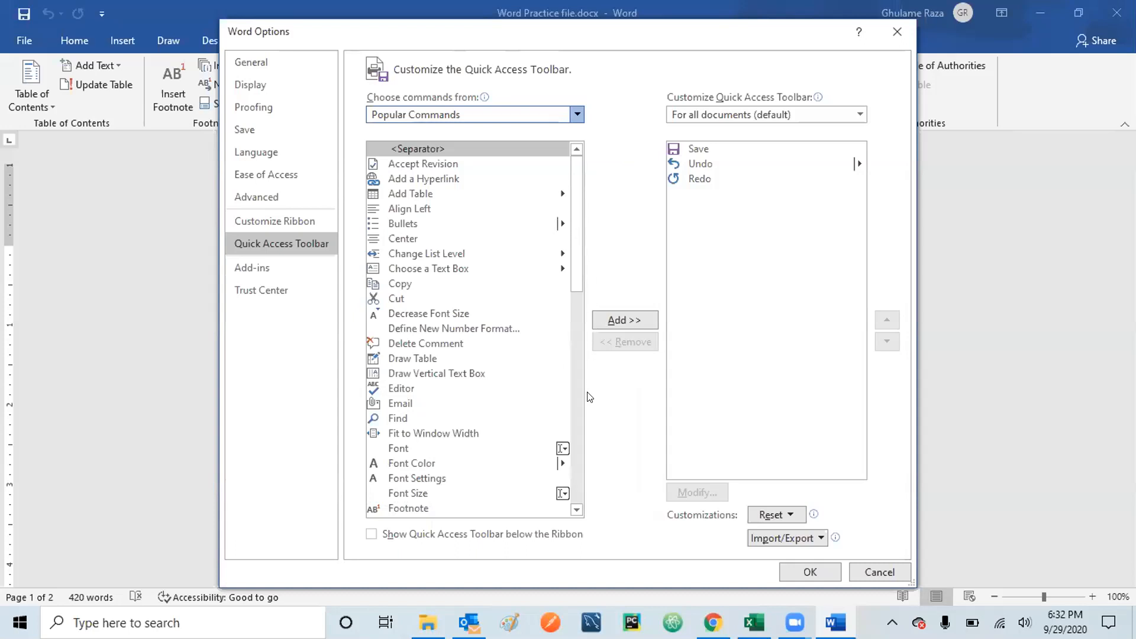
Step: Switch the command source to All Commands, look over the list, and cancel the customization
{"action": "key", "text": "Down"}
{"action": "key", "text": "Down"}
{"action": "left_click", "coordinate": [575, 257]}
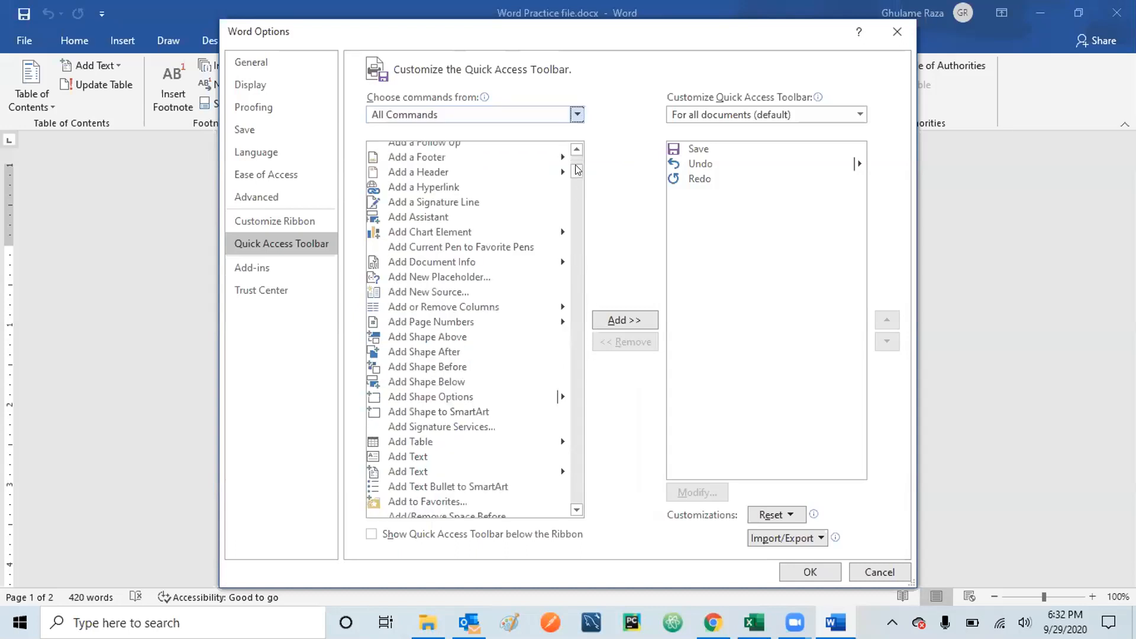
{"action": "left_click_drag", "start_coordinate": [577, 170], "coordinate": [577, 154]}
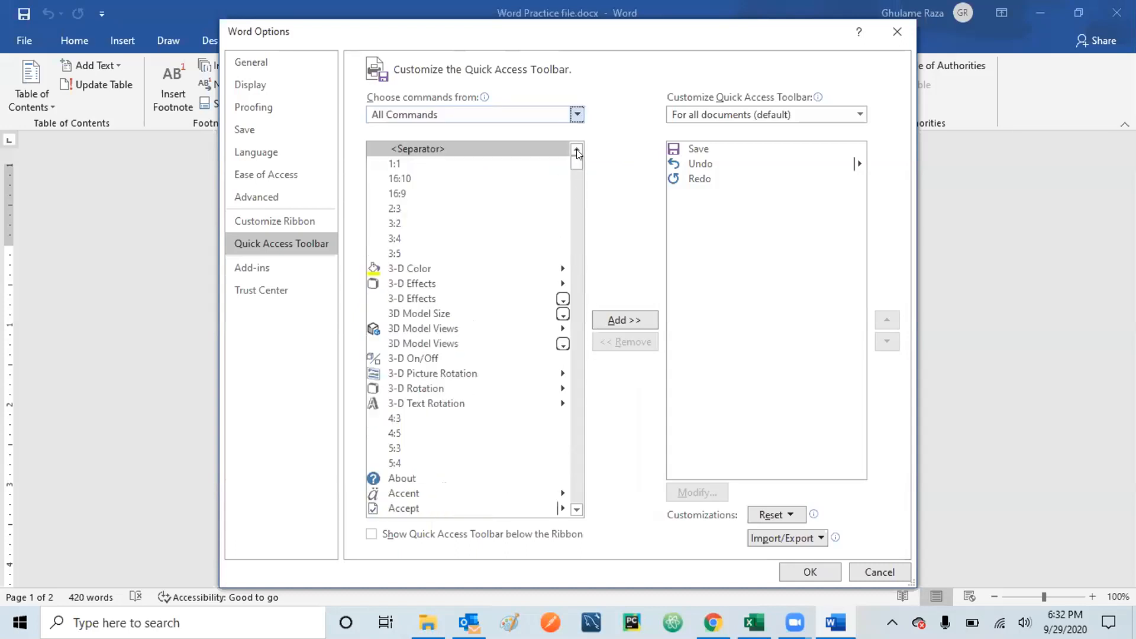
{"action": "left_click", "coordinate": [873, 572]}
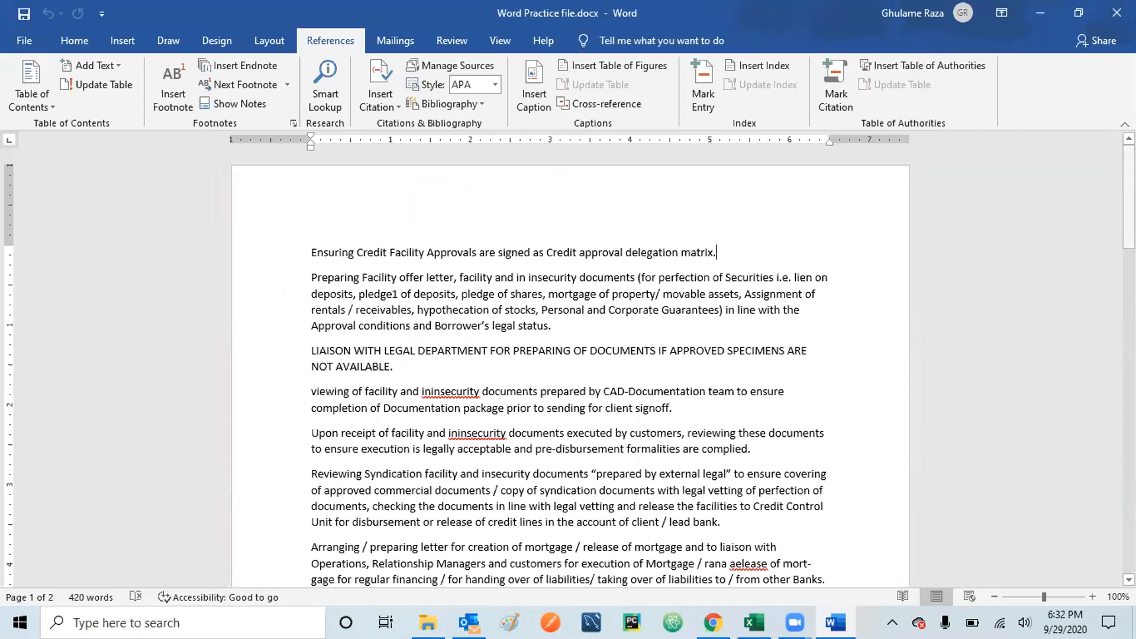
Step: Look through the document's text down the first page, return to its beginning, and go down again
{"action": "left_click", "coordinate": [1128, 189]}
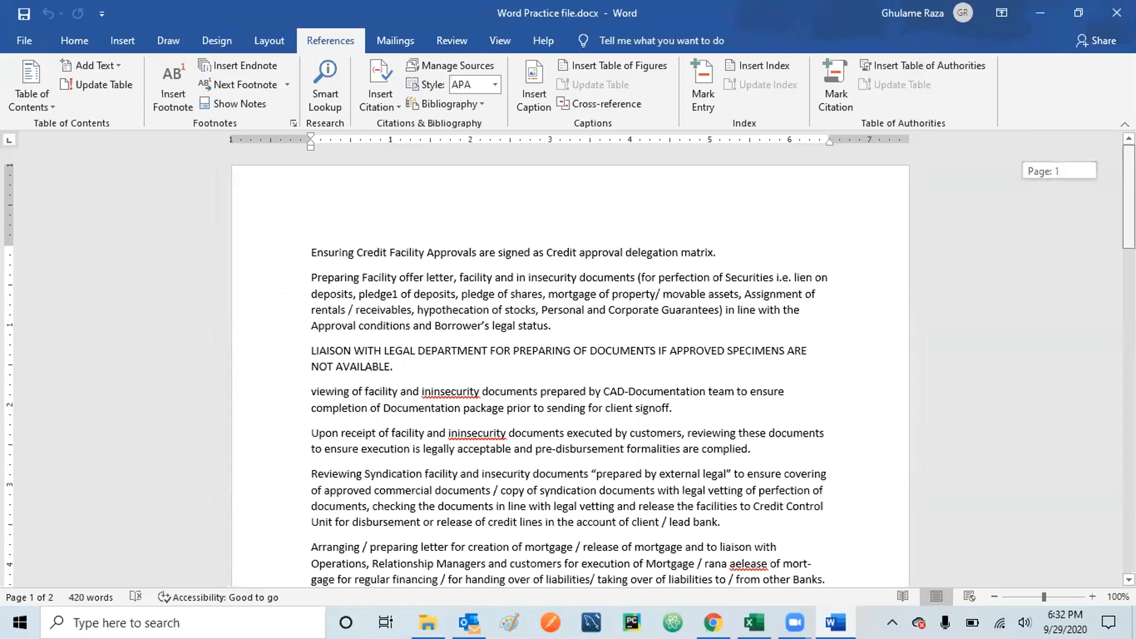
{"action": "mouse_move", "coordinate": [1128, 189]}
{"action": "left_mouse_down"}
{"action": "mouse_move", "coordinate": [1129, 398]}
{"action": "mouse_move", "coordinate": [1129, 191]}
{"action": "left_mouse_up"}
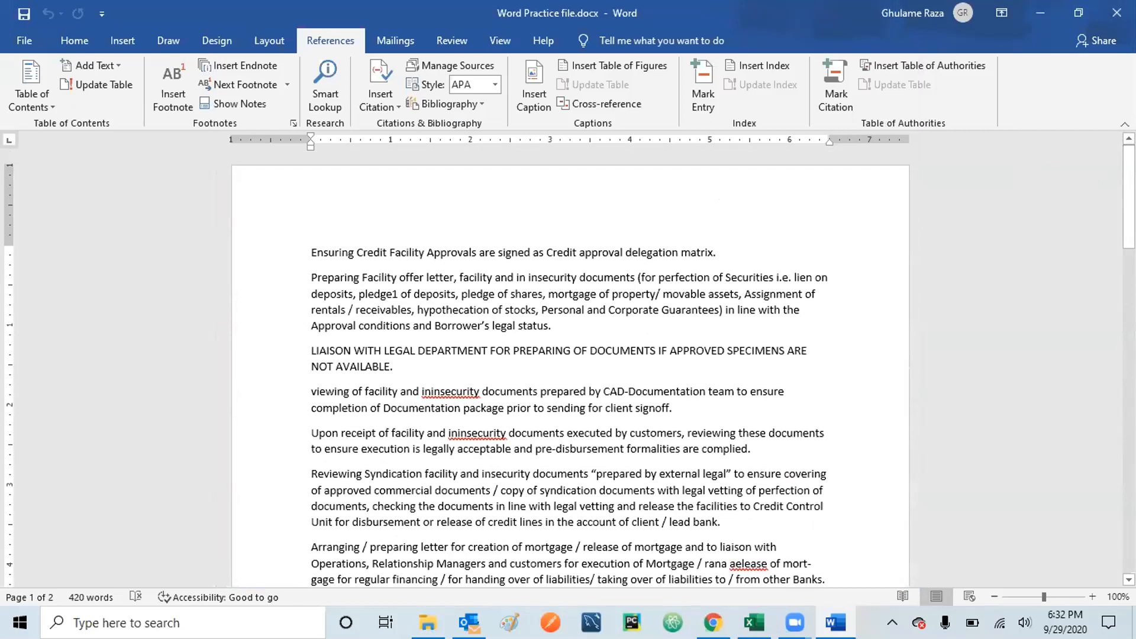
{"action": "scroll", "coordinate": [568, 366], "scroll_direction": "down", "scroll_amount": 3}
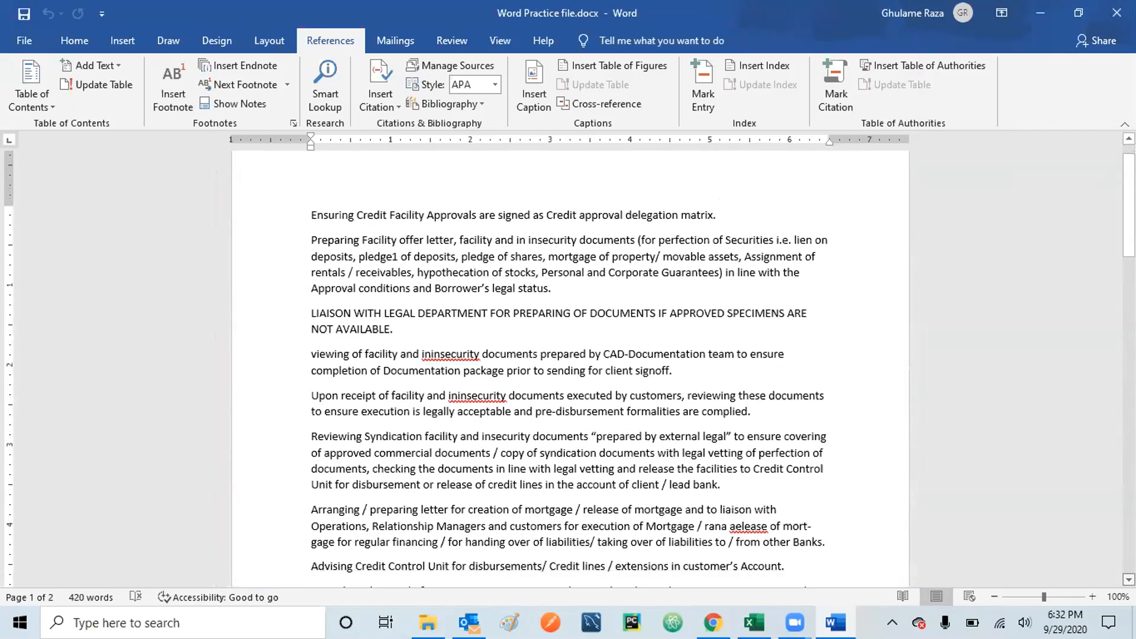
{"action": "scroll", "coordinate": [1110, 198], "scroll_direction": "down", "scroll_amount": 3}
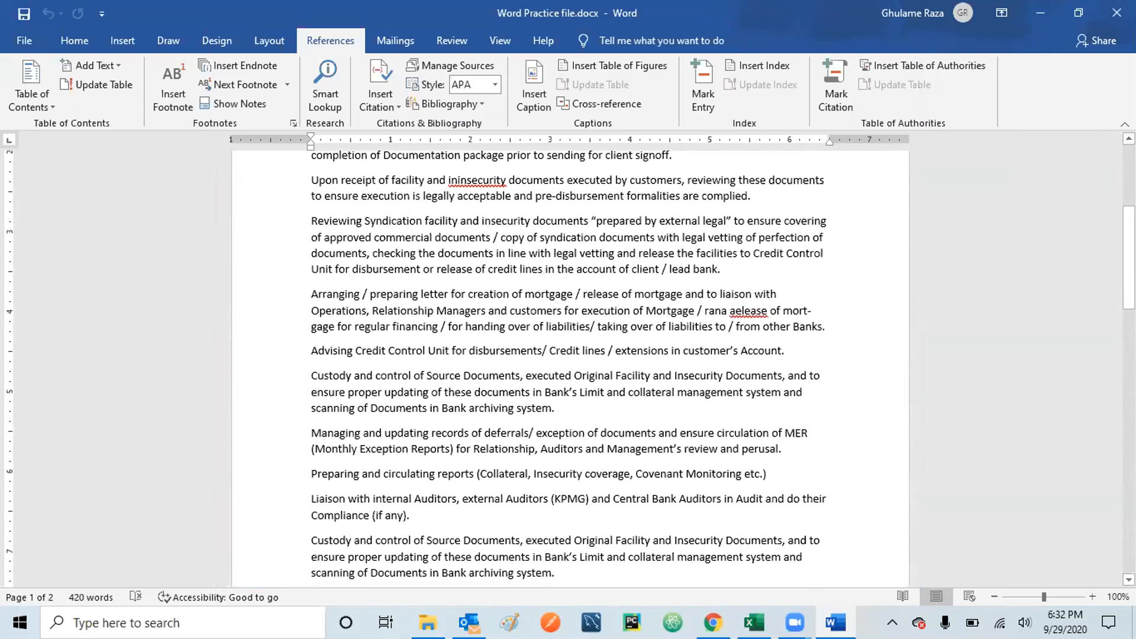
{"action": "scroll", "coordinate": [1129, 138], "scroll_direction": "up", "scroll_amount": 3}
{"action": "scroll", "coordinate": [1128, 138], "scroll_direction": "up", "scroll_amount": 2}
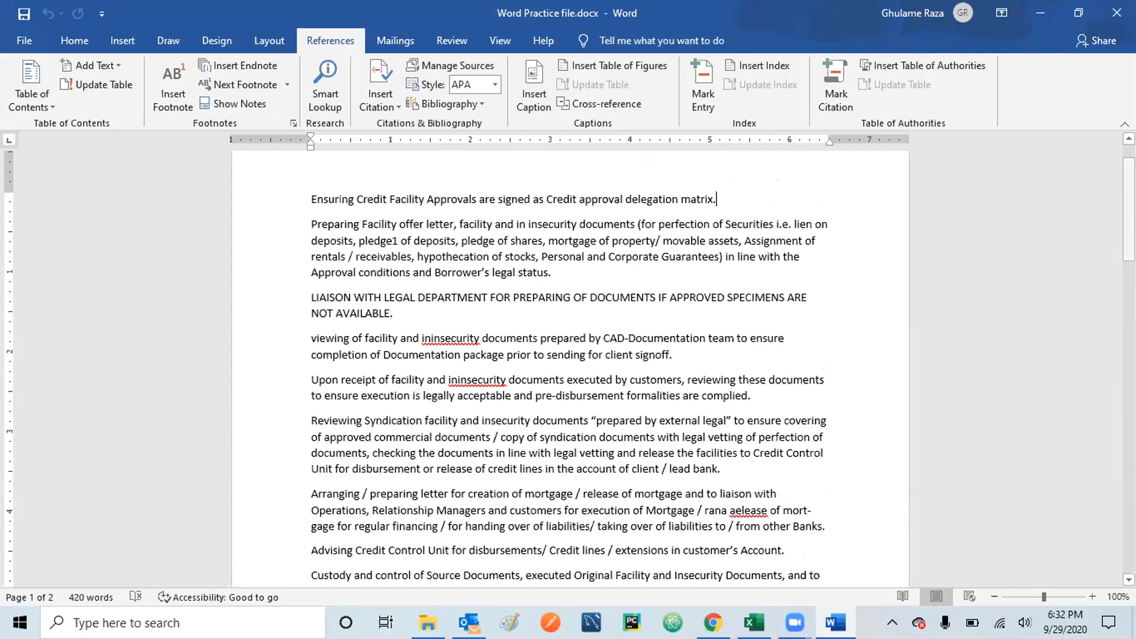
{"action": "mouse_move", "coordinate": [1129, 202]}
{"action": "left_mouse_down"}
{"action": "mouse_move", "coordinate": [1129, 309]}
{"action": "mouse_move", "coordinate": [1129, 194]}
{"action": "left_mouse_up"}
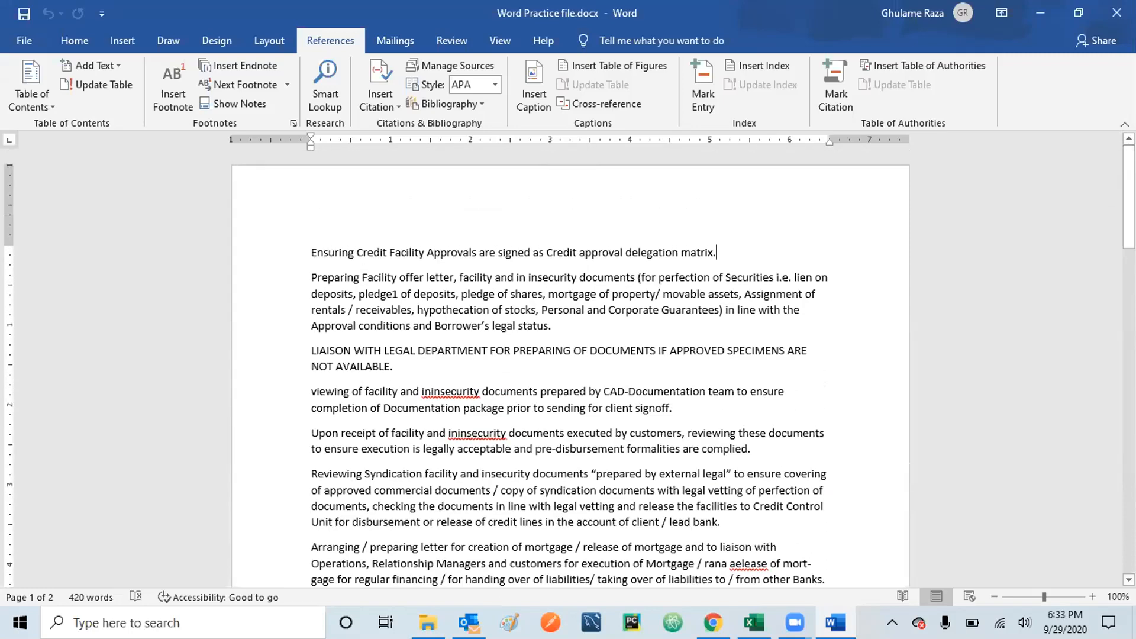
{"action": "scroll", "coordinate": [1112, 583], "scroll_direction": "down", "scroll_amount": 2}
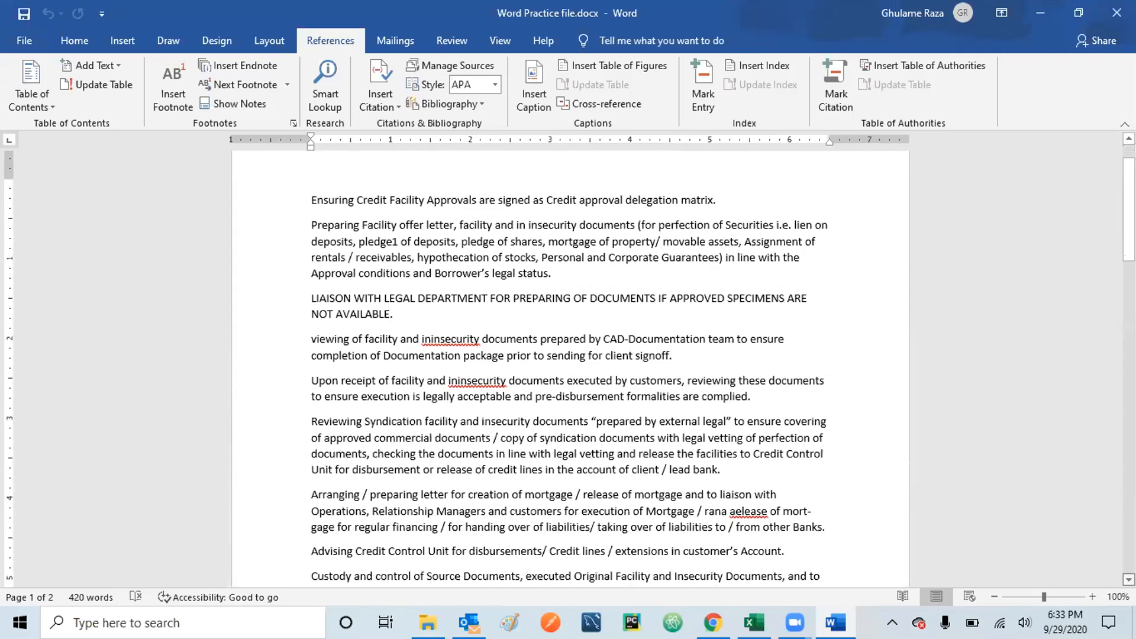
{"action": "scroll", "coordinate": [568, 367], "scroll_direction": "down", "scroll_amount": 9}
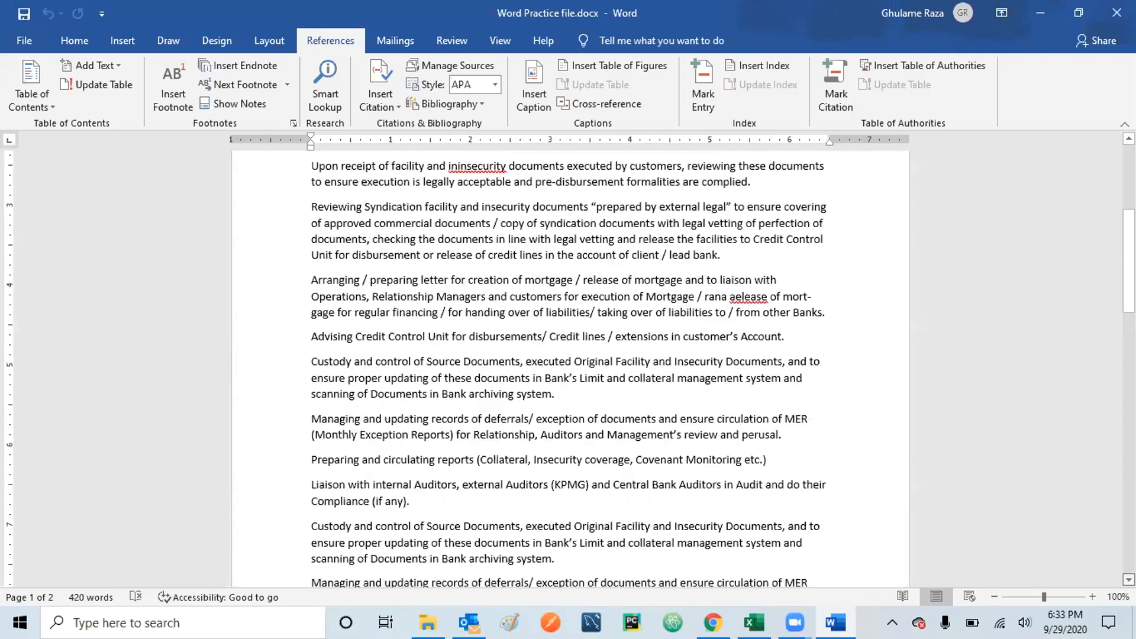
Step: Look through the rest of the first page down to its end and return to the beginning of the document
{"action": "scroll", "coordinate": [568, 367], "scroll_direction": "down", "scroll_amount": 3}
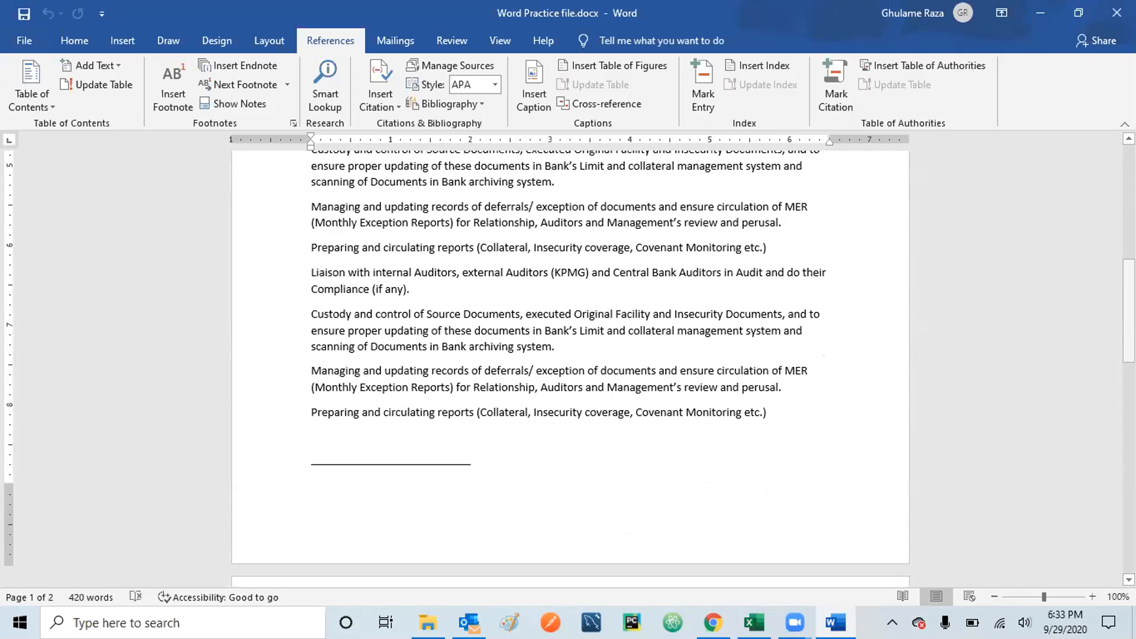
{"action": "left_click_drag", "start_coordinate": [1129, 311], "coordinate": [1128, 198]}
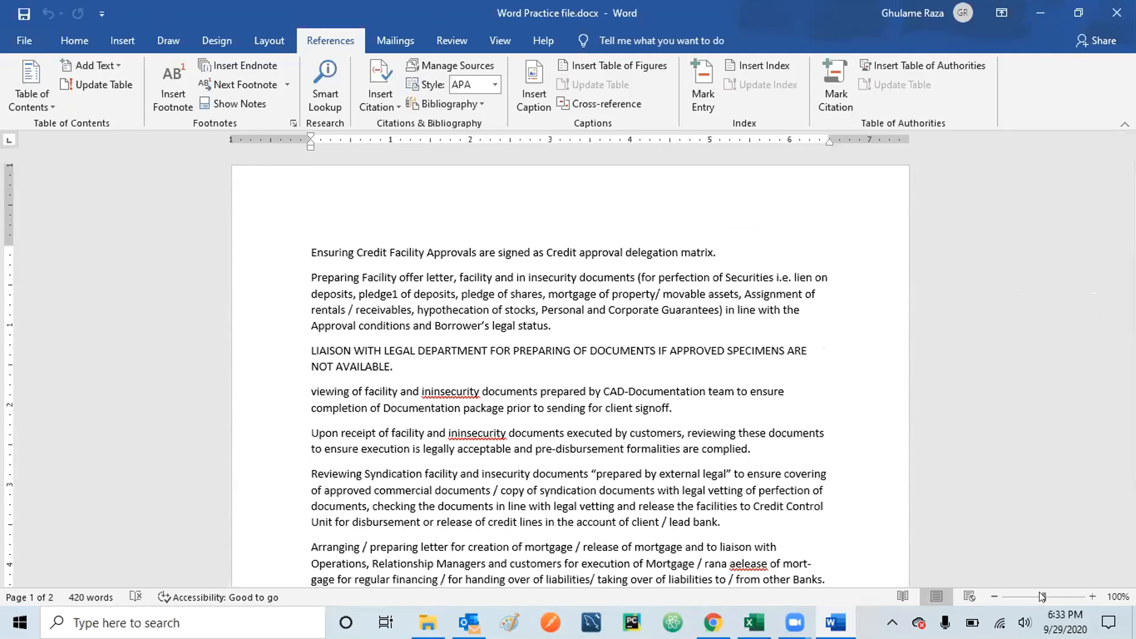
Step: Enlarge the page view to 196%, look across the page sideways, and restore the zoom to 100%
{"action": "left_click_drag", "start_coordinate": [1044, 597], "coordinate": [1055, 595]}
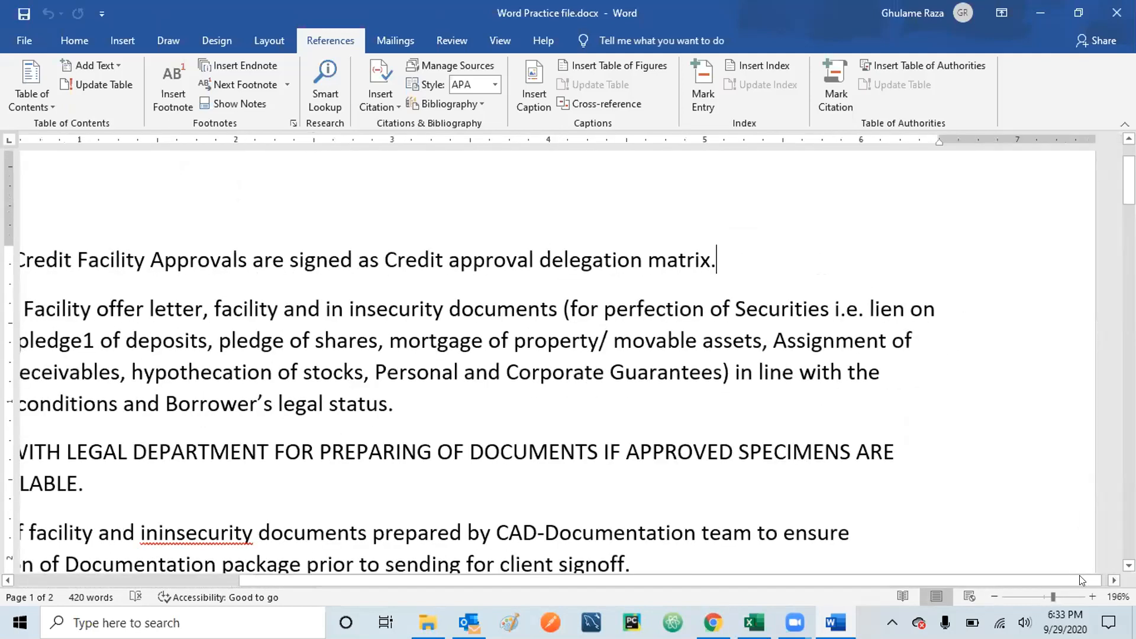
{"action": "left_click", "coordinate": [1112, 581]}
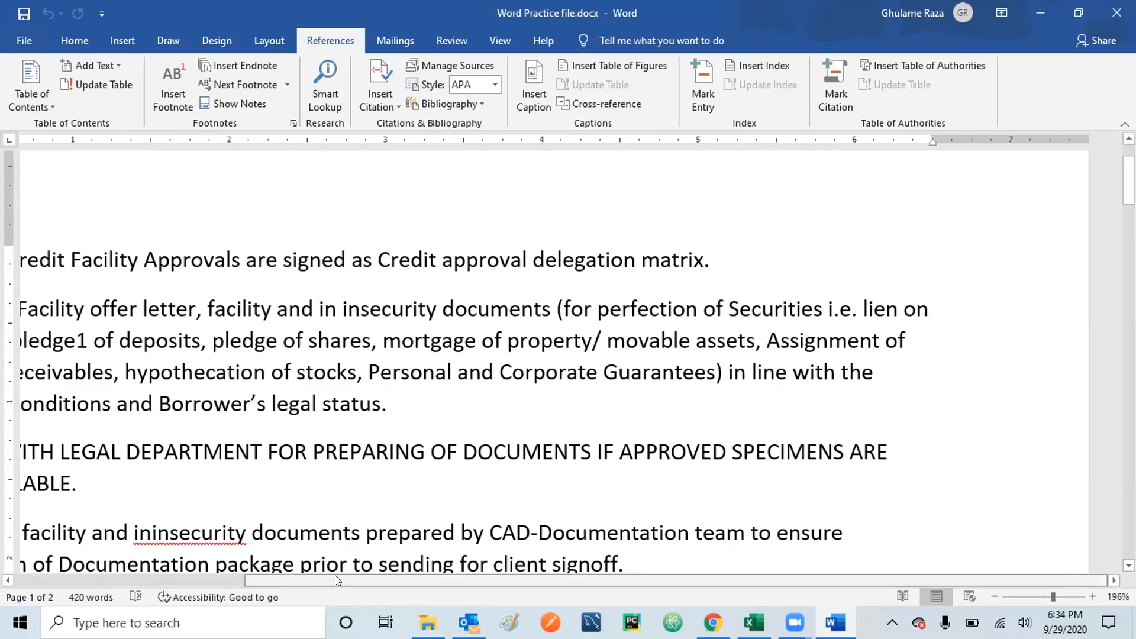
{"action": "left_click_drag", "start_coordinate": [334, 576], "coordinate": [492, 574]}
{"action": "left_click_drag", "start_coordinate": [374, 575], "coordinate": [402, 577]}
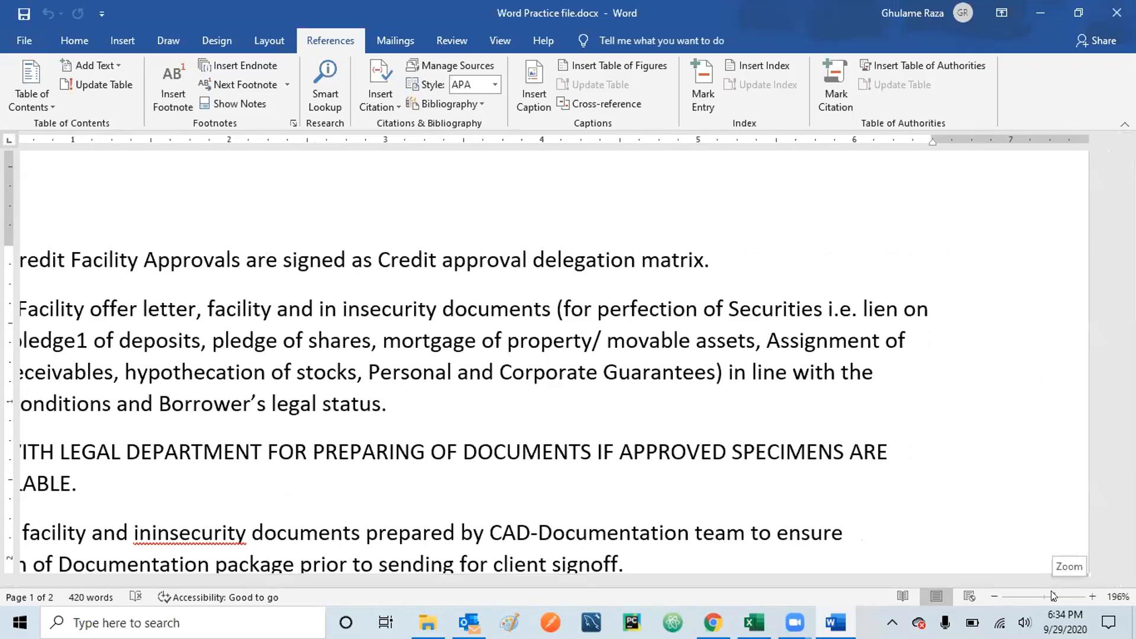
{"action": "left_click_drag", "start_coordinate": [1050, 593], "coordinate": [1043, 597]}
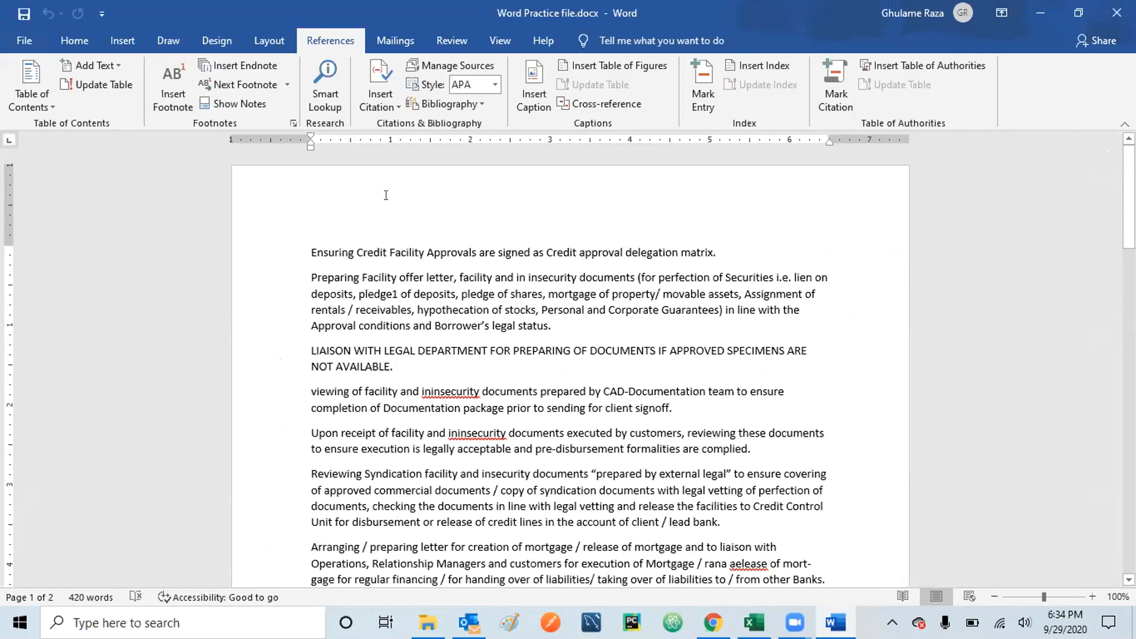
Step: Select all the document's text, set its font size to 3, and clear the selection
{"action": "left_click_drag", "start_coordinate": [311, 249], "coordinate": [407, 536]}
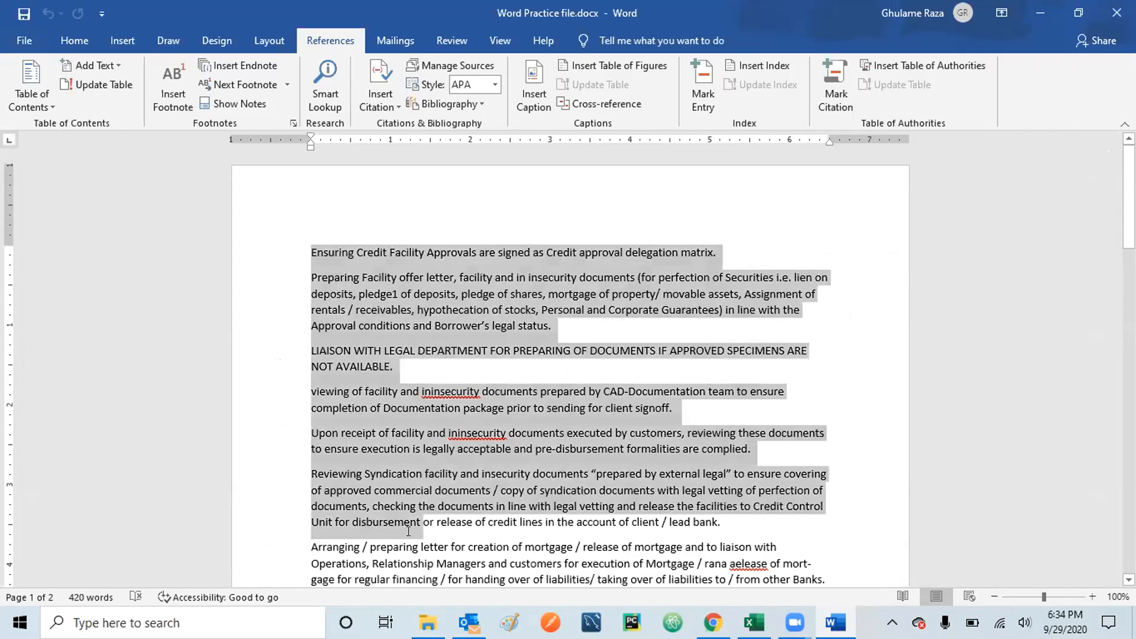
{"action": "key", "text": "ctrl+a"}
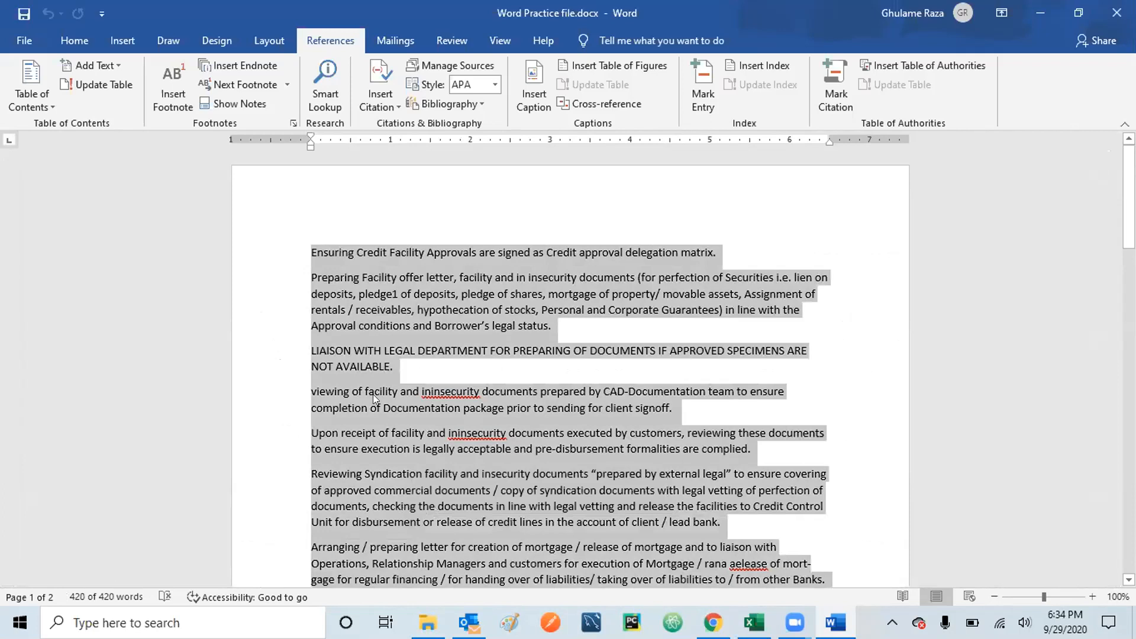
{"action": "left_click", "coordinate": [70, 40]}
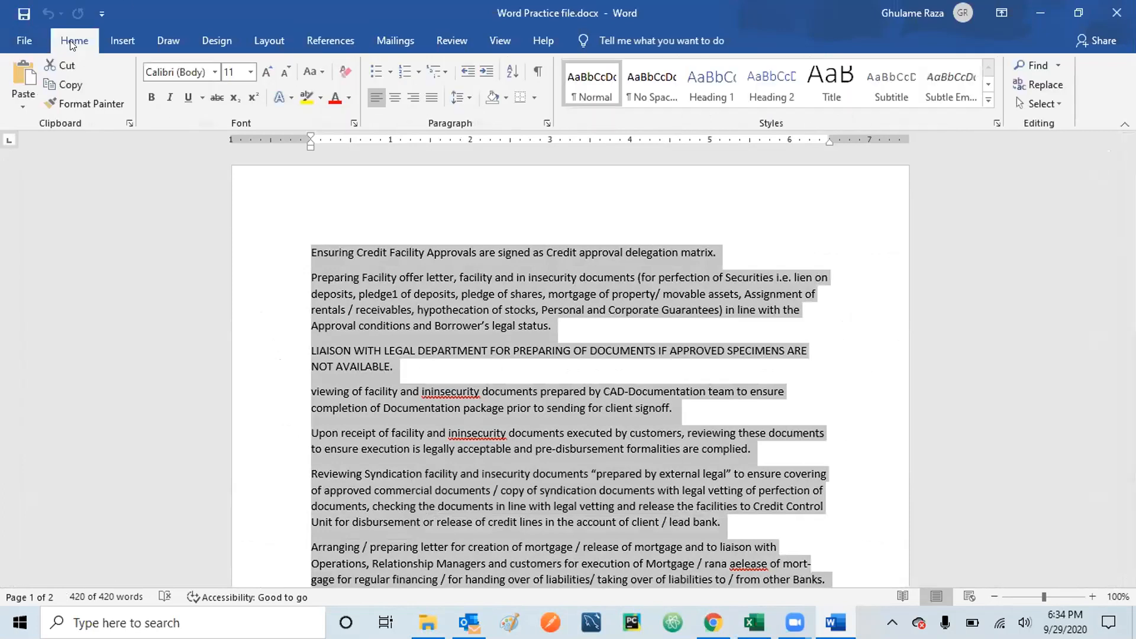
{"action": "left_click", "coordinate": [250, 72]}
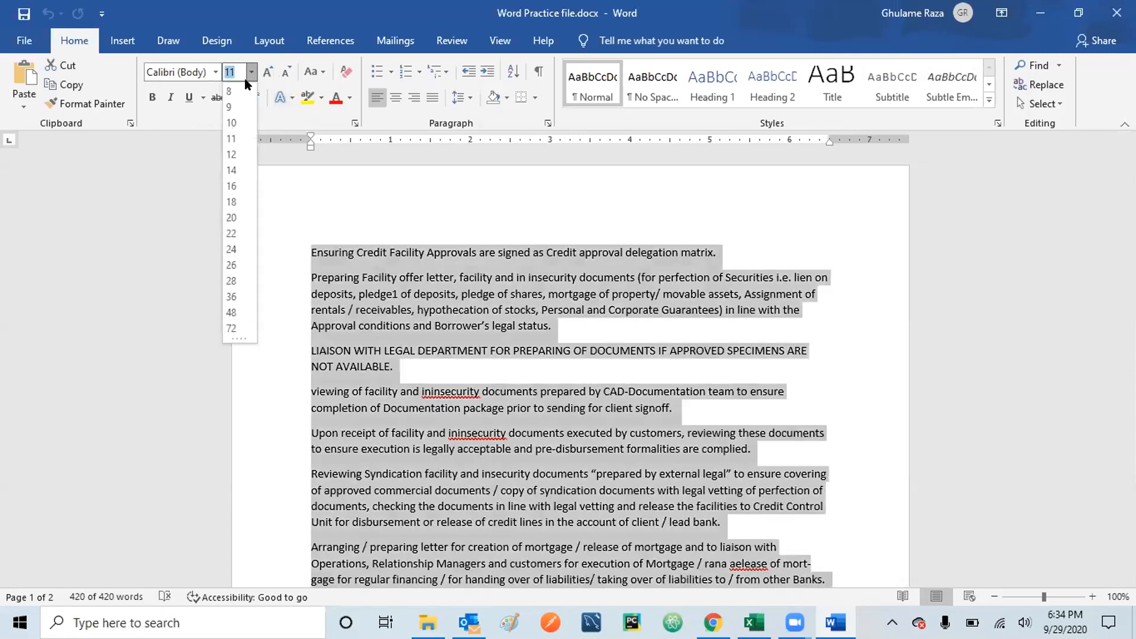
{"action": "type", "text": "3"}
{"action": "key", "text": "Return"}
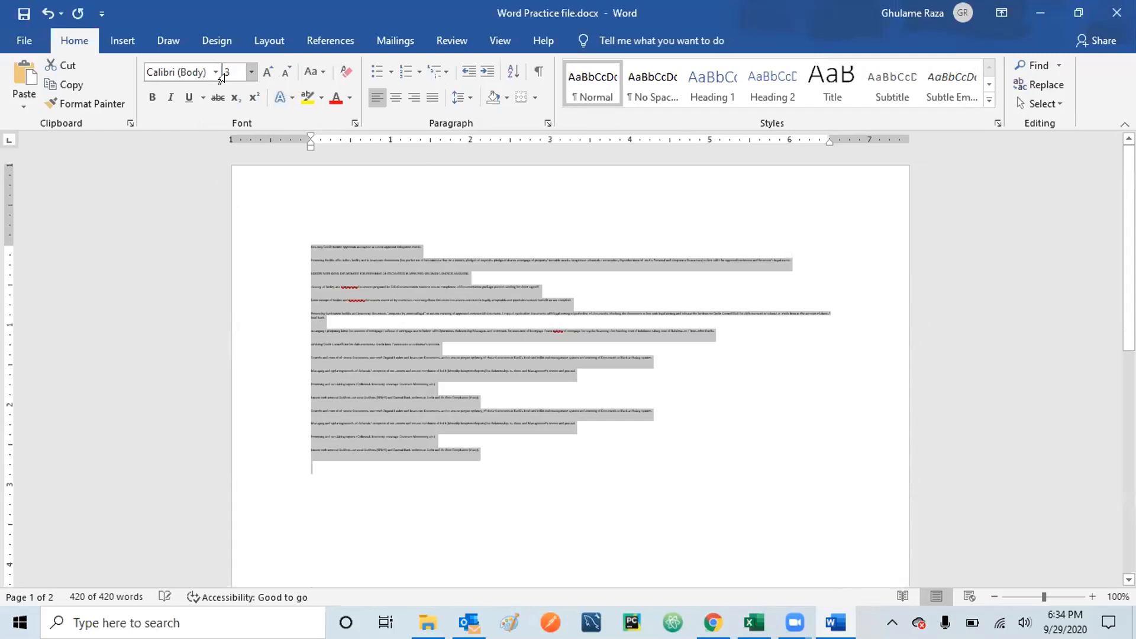
{"action": "left_click", "coordinate": [566, 500]}
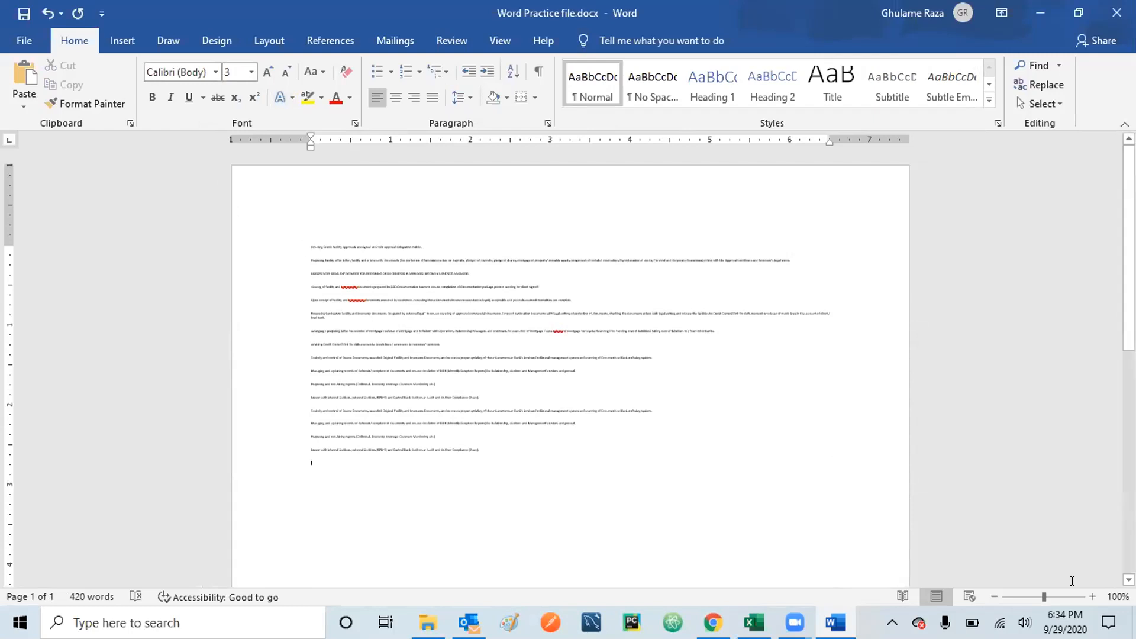
Step: Enlarge the page view to 356% and look over the tiny text from its first paragraph down
{"action": "left_click_drag", "start_coordinate": [1042, 596], "coordinate": [1066, 592]}
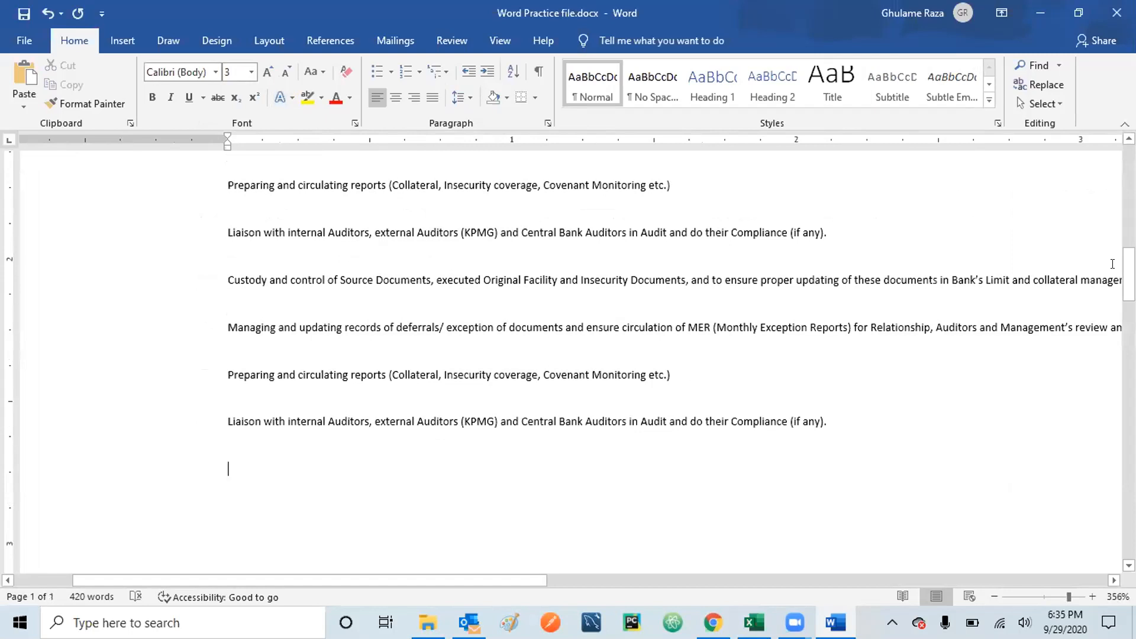
{"action": "left_click_drag", "start_coordinate": [1124, 277], "coordinate": [1121, 177]}
{"action": "scroll", "coordinate": [445, 539], "scroll_direction": "down", "scroll_amount": 5}
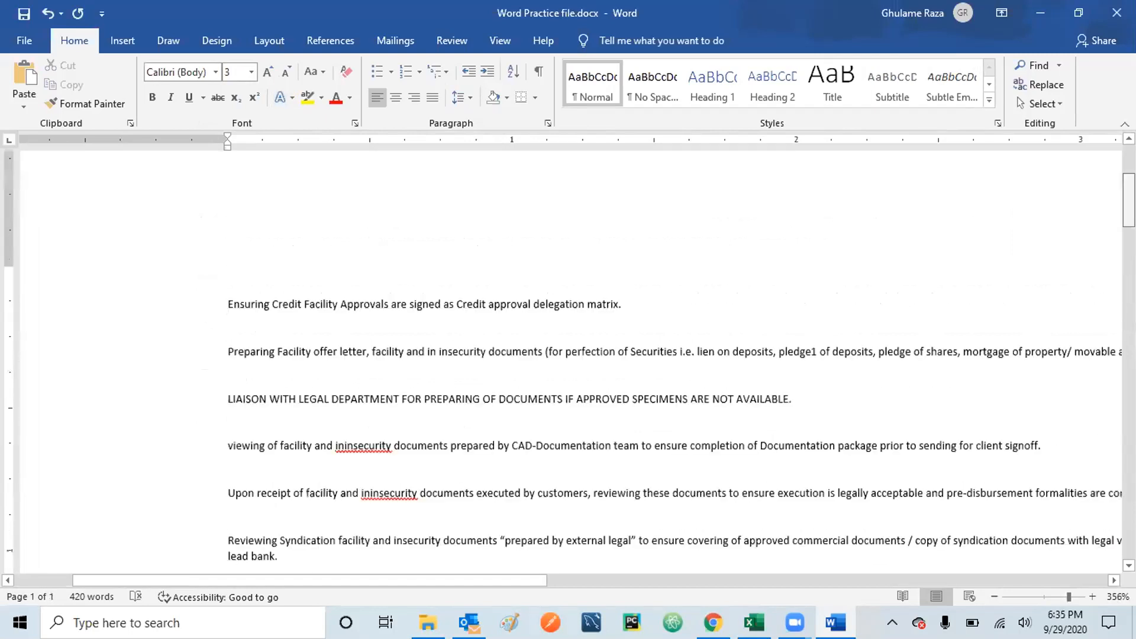
{"action": "left_click_drag", "start_coordinate": [400, 581], "coordinate": [396, 558]}
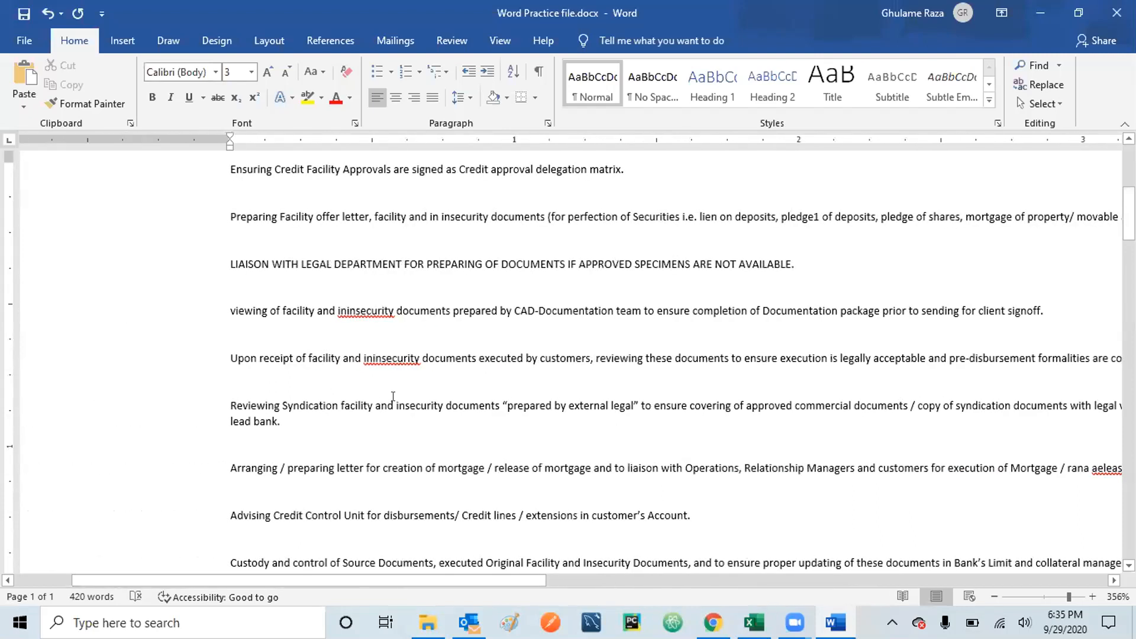
Step: Select all the document's text and set its font size to 12
{"action": "key", "text": "ctrl+a"}
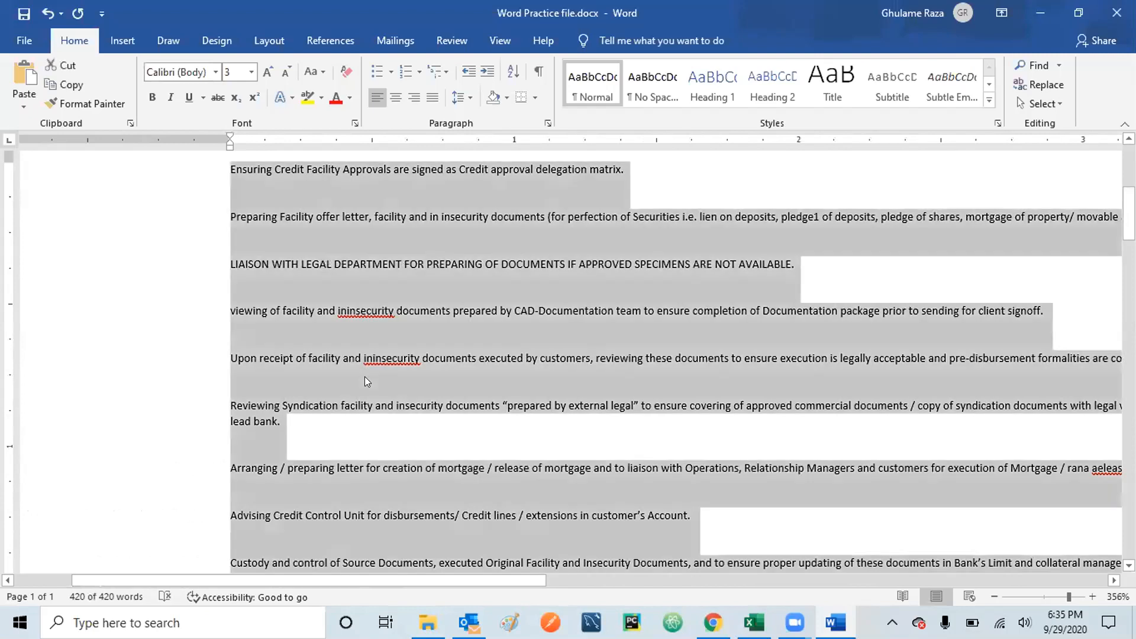
{"action": "left_click", "coordinate": [252, 72]}
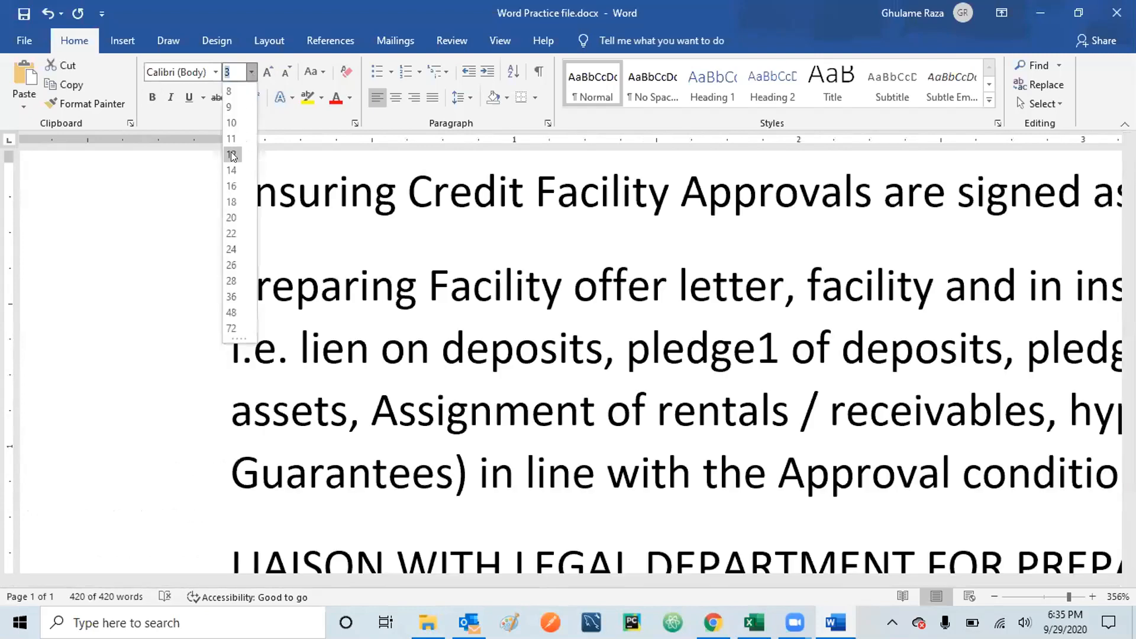
{"action": "left_click", "coordinate": [230, 154]}
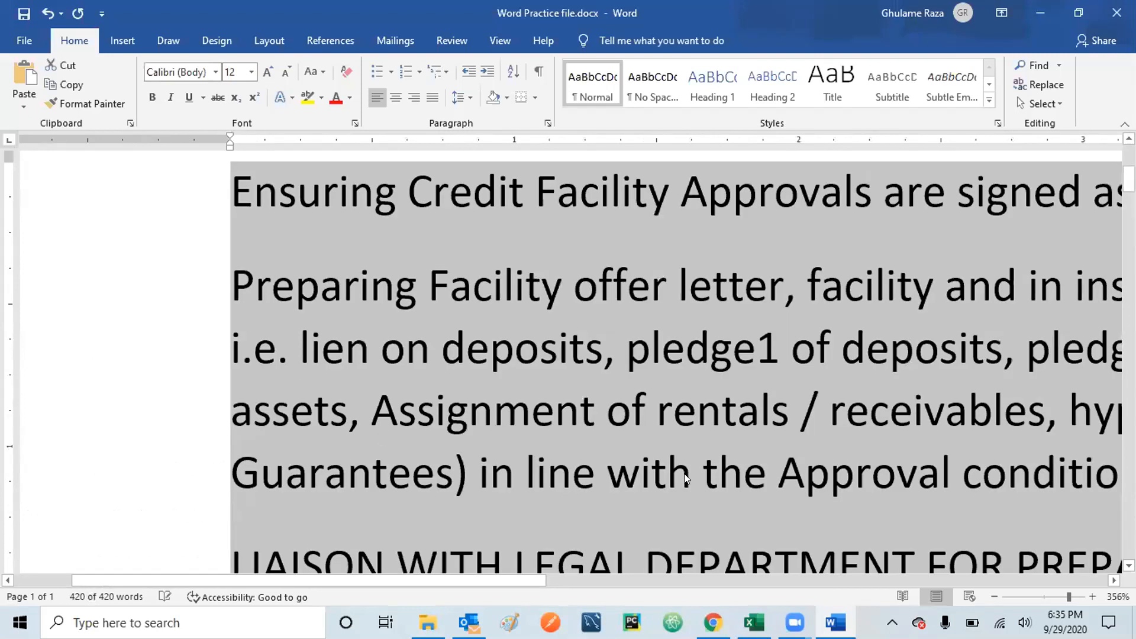
Step: Restore the zoom to 100%, clear the text selection, and return to the beginning of the document
{"action": "left_click", "coordinate": [1068, 593]}
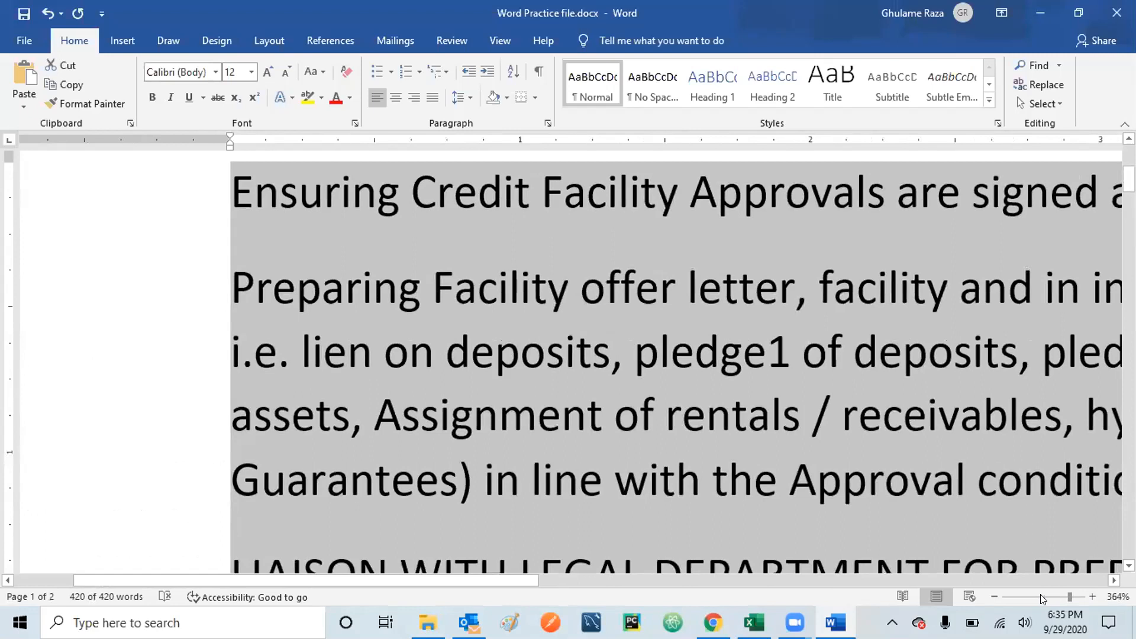
{"action": "left_click", "coordinate": [1041, 596]}
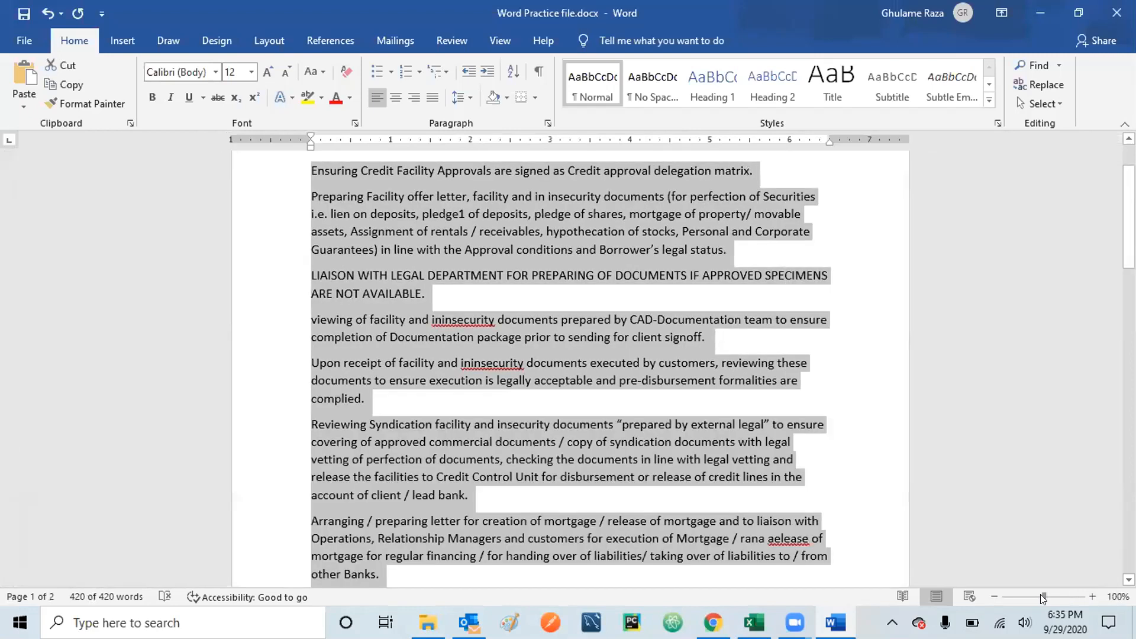
{"action": "left_click", "coordinate": [592, 381]}
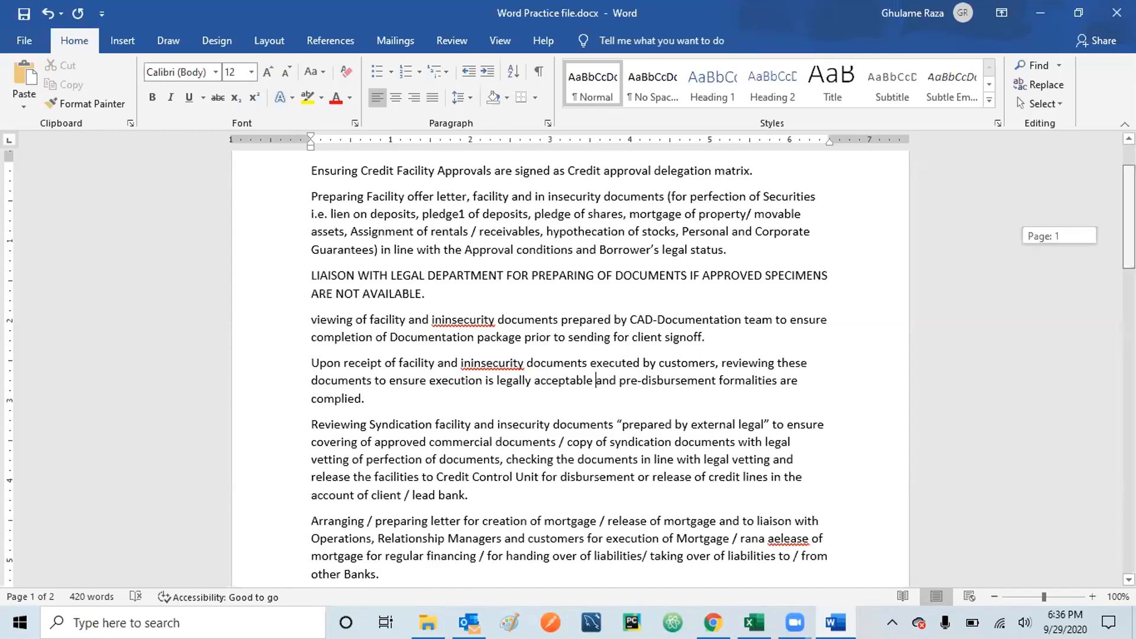
{"action": "scroll", "coordinate": [568, 361], "scroll_direction": "up", "scroll_amount": 3}
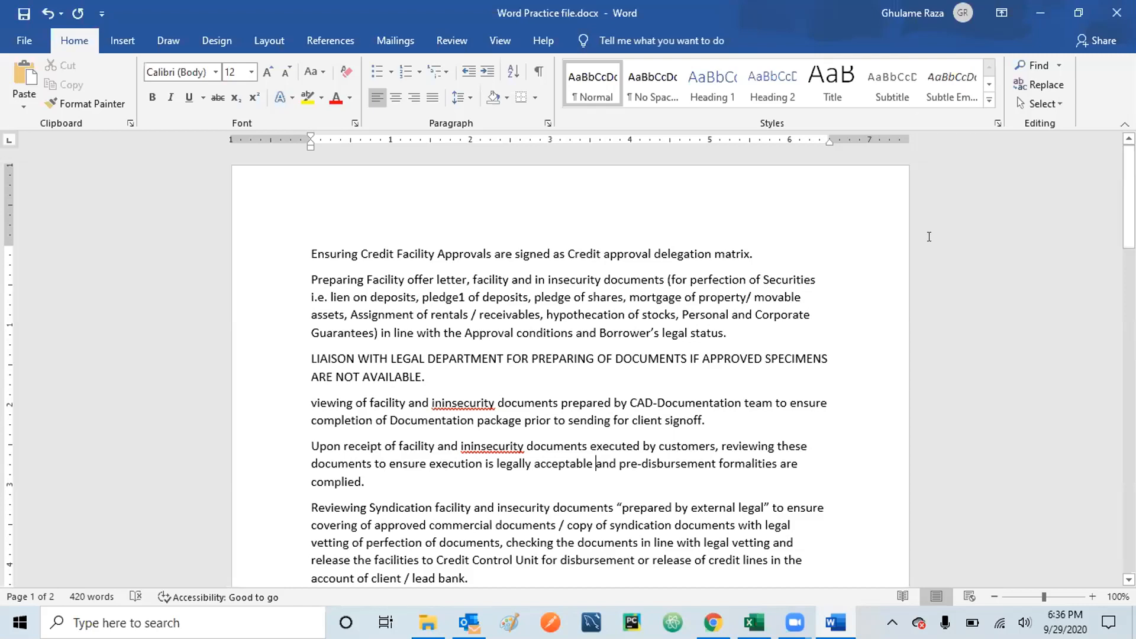
Step: Place the cursor before "Ensuring", select one character forward, repeat this from the same point, and clear the selection
{"action": "left_click", "coordinate": [305, 251]}
{"action": "left_click", "coordinate": [151, 98]}
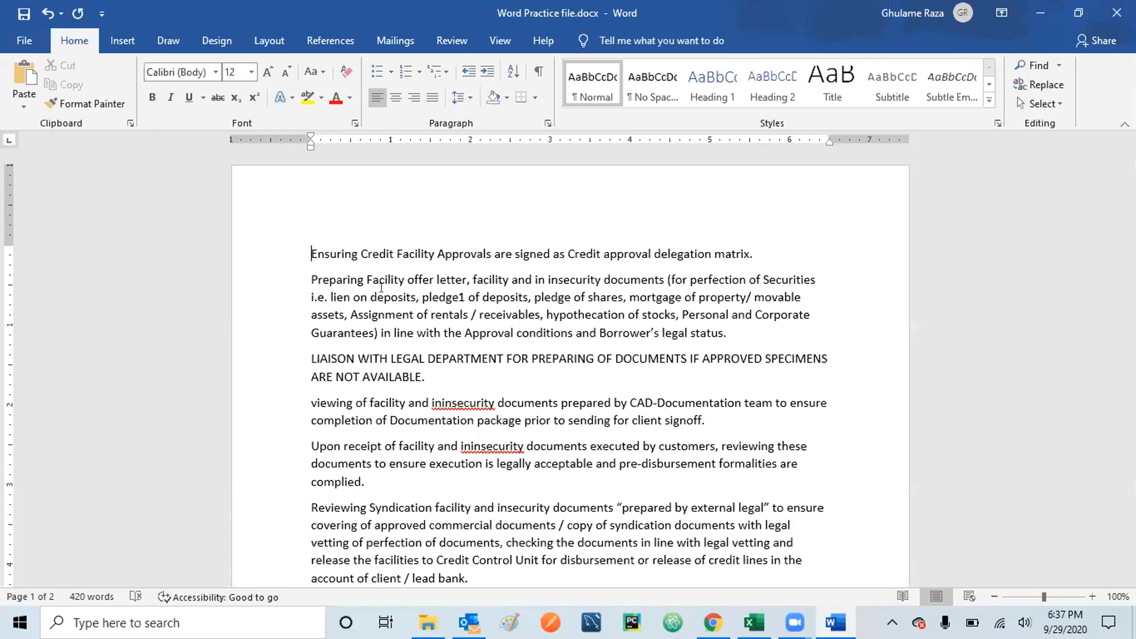
{"action": "left_click", "coordinate": [312, 254]}
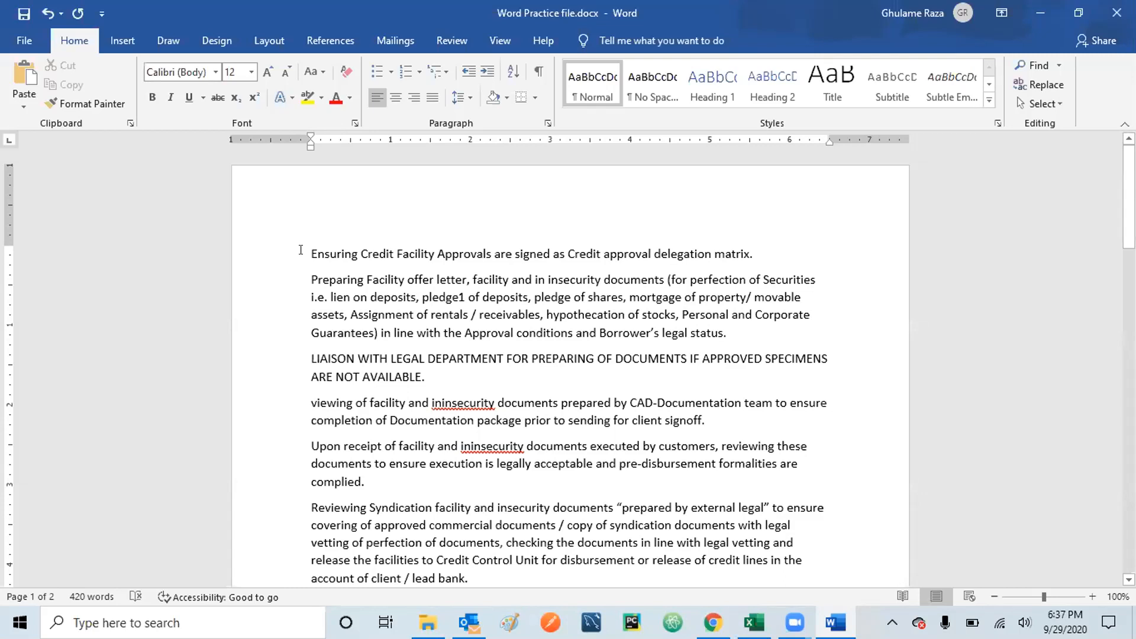
{"action": "key", "text": "shift+Right"}
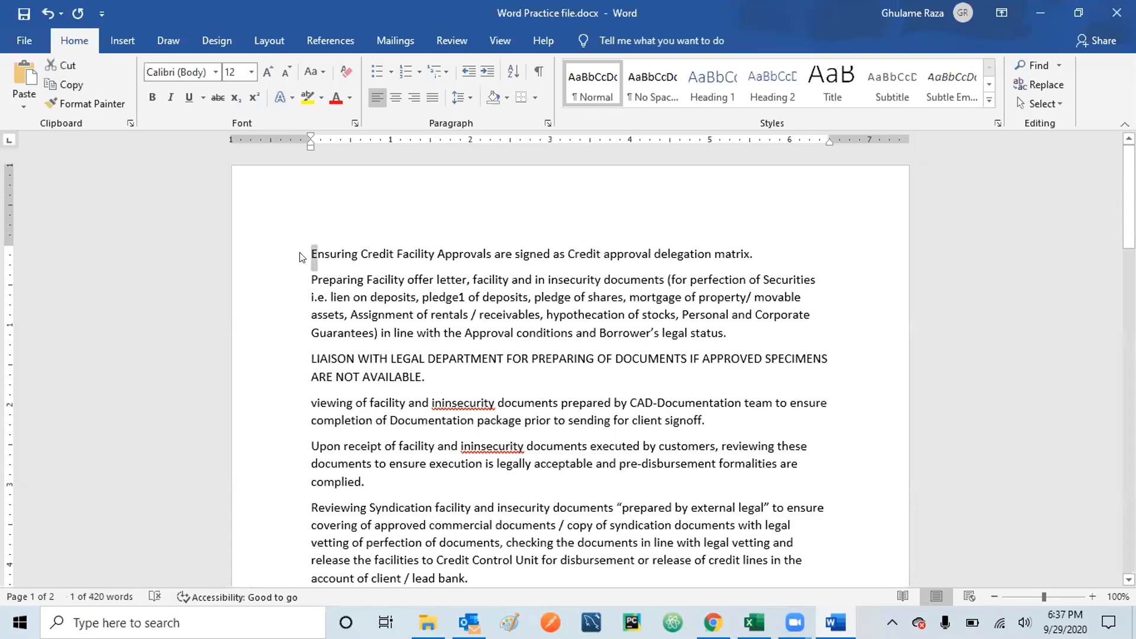
{"action": "key", "text": "Down"}
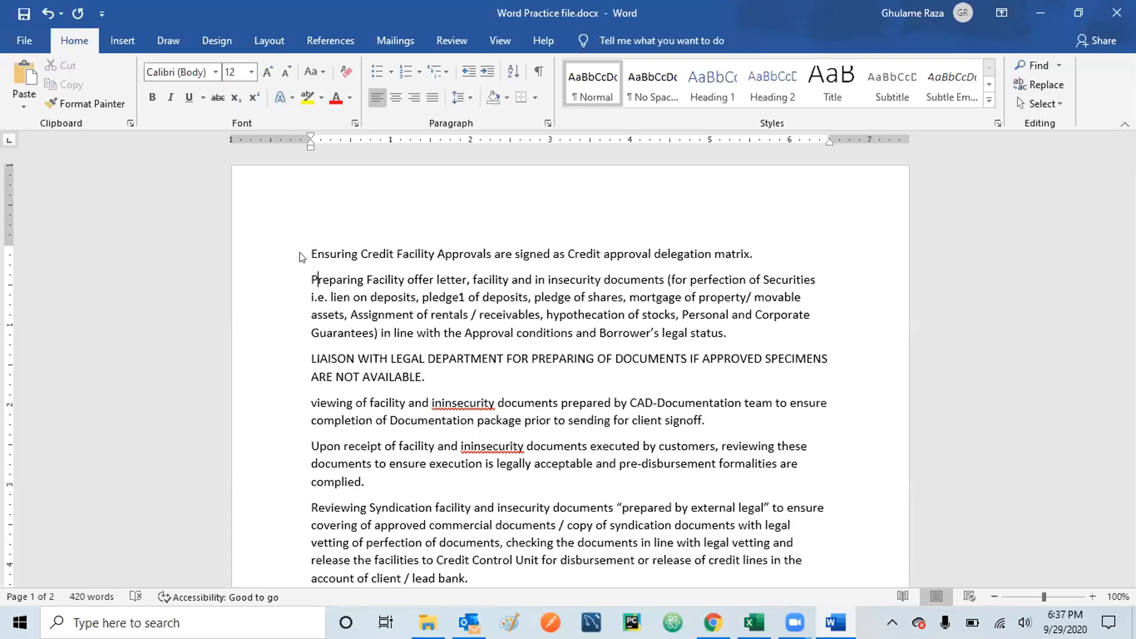
{"action": "key", "text": "Up"}
{"action": "key", "text": "Left"}
{"action": "key", "text": "shift+Right"}
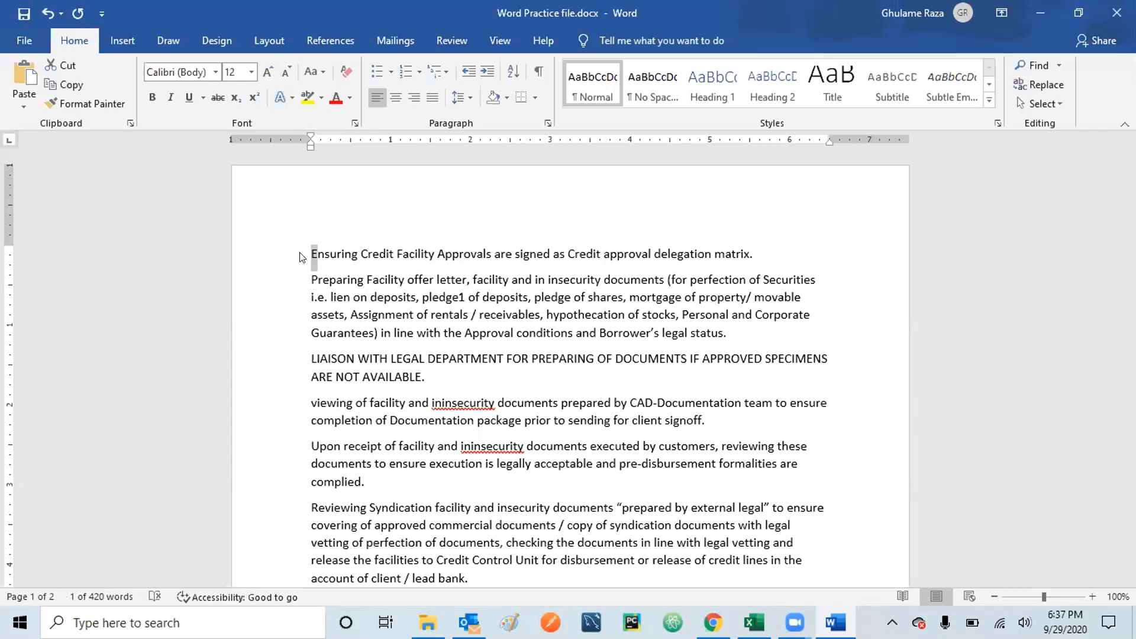
{"action": "key", "text": "Left"}
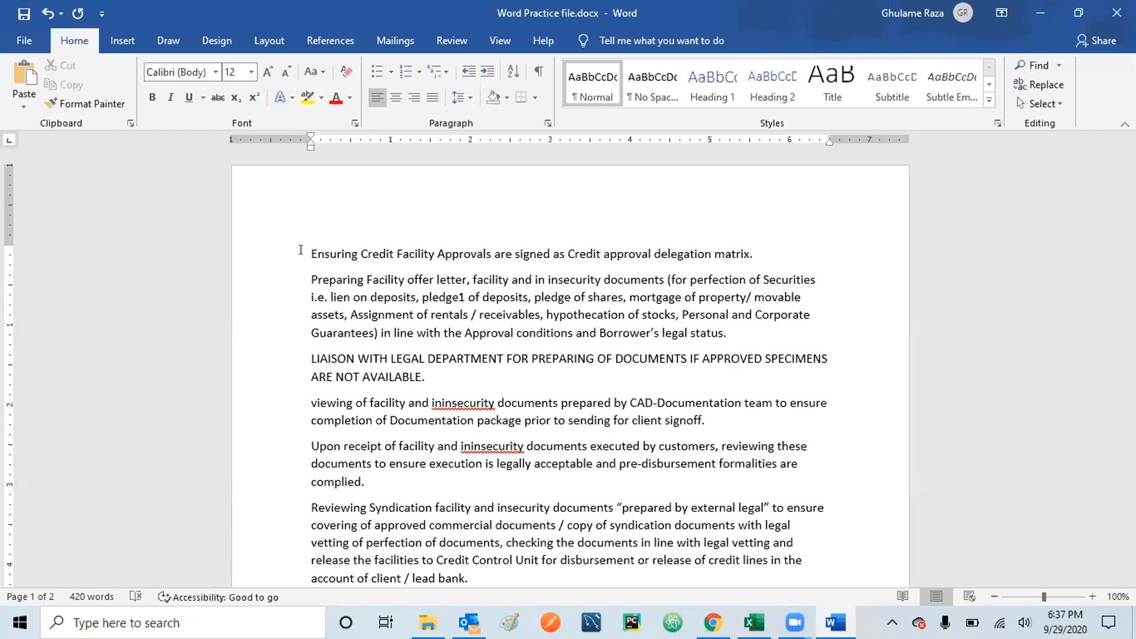
Step: Extend the selection line by line from the document's start through the end of the second paragraph
{"action": "key", "text": "shift+Down"}
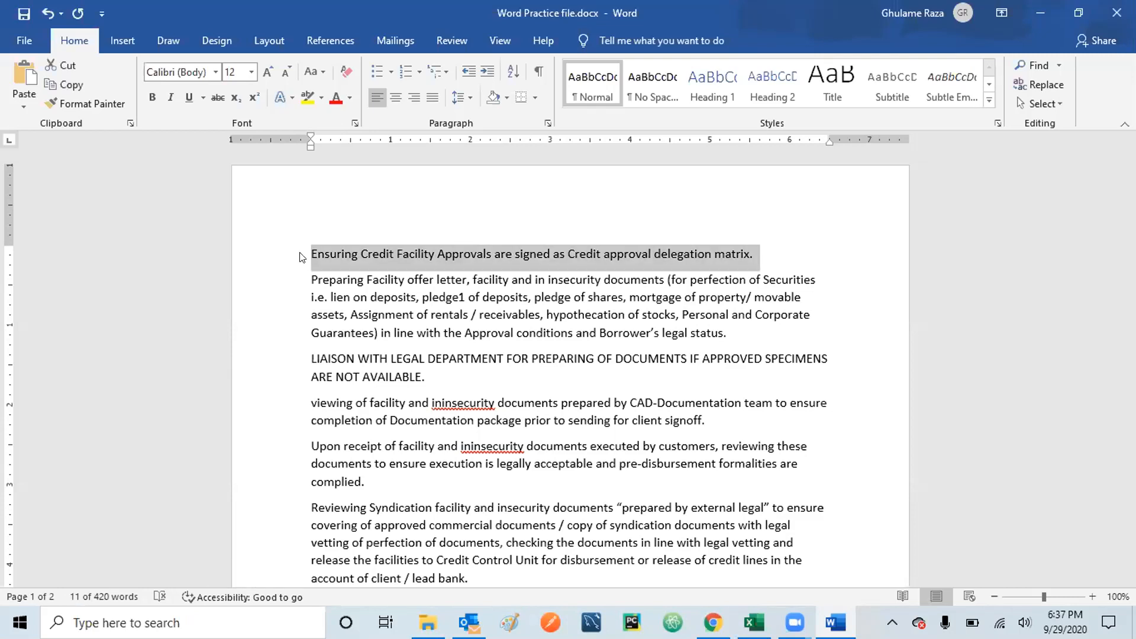
{"action": "key", "text": "shift+Down"}
{"action": "key", "text": "shift+Down"}
{"action": "key", "text": "shift+Down"}
{"action": "key", "text": "shift+Down"}
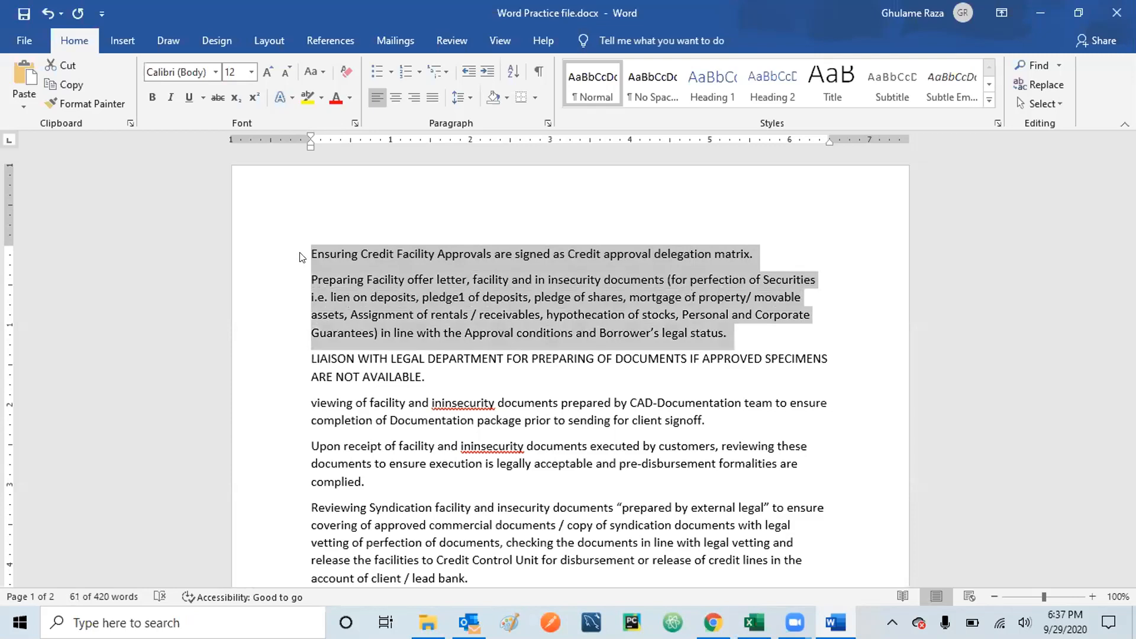
Step: From the start of "Ensuring", extend the selection word by word along the first sentence and clear it
{"action": "left_click", "coordinate": [300, 253]}
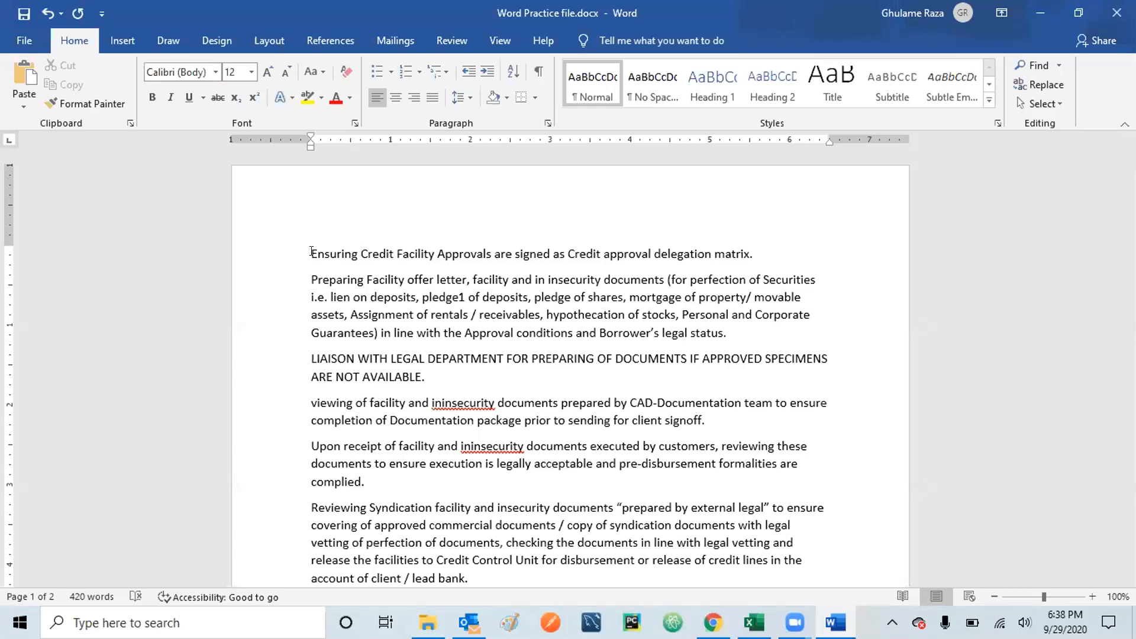
{"action": "key", "text": "Left"}
{"action": "key", "text": "Left"}
{"action": "key", "text": "Left"}
{"action": "key", "text": "Left"}
{"action": "key", "text": "Left"}
{"action": "key", "text": "Left"}
{"action": "key", "text": "Left"}
{"action": "key", "text": "ctrl+shift+Right"}
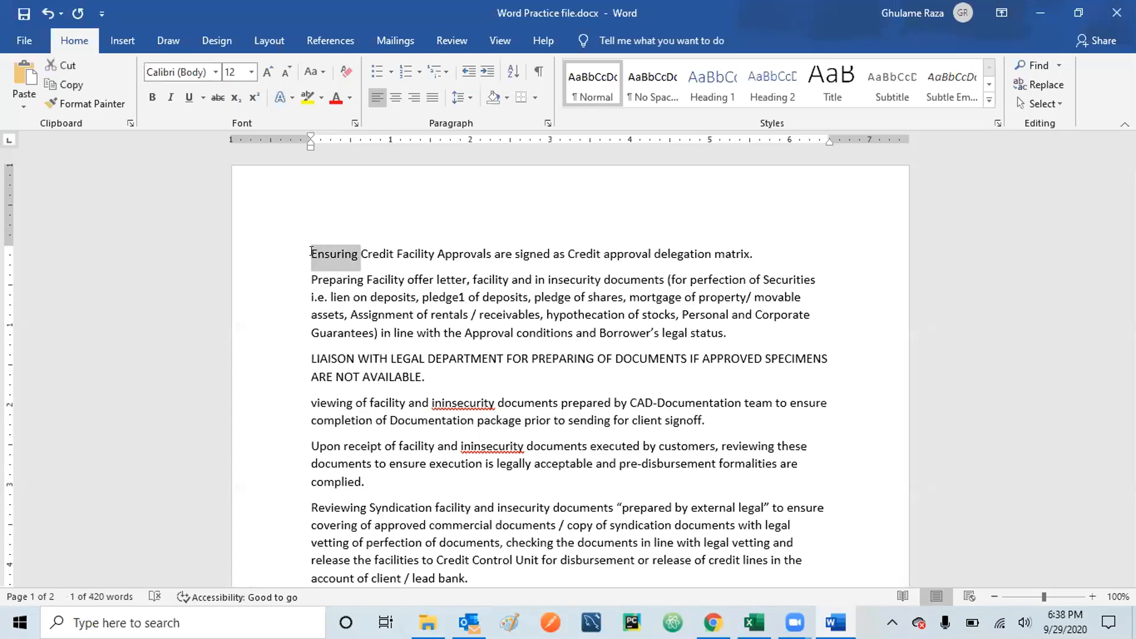
{"action": "key", "text": "ctrl+shift+Right"}
{"action": "key", "text": "ctrl+shift+Right"}
{"action": "key", "text": "ctrl+shift+Right"}
{"action": "key", "text": "ctrl+shift+Right"}
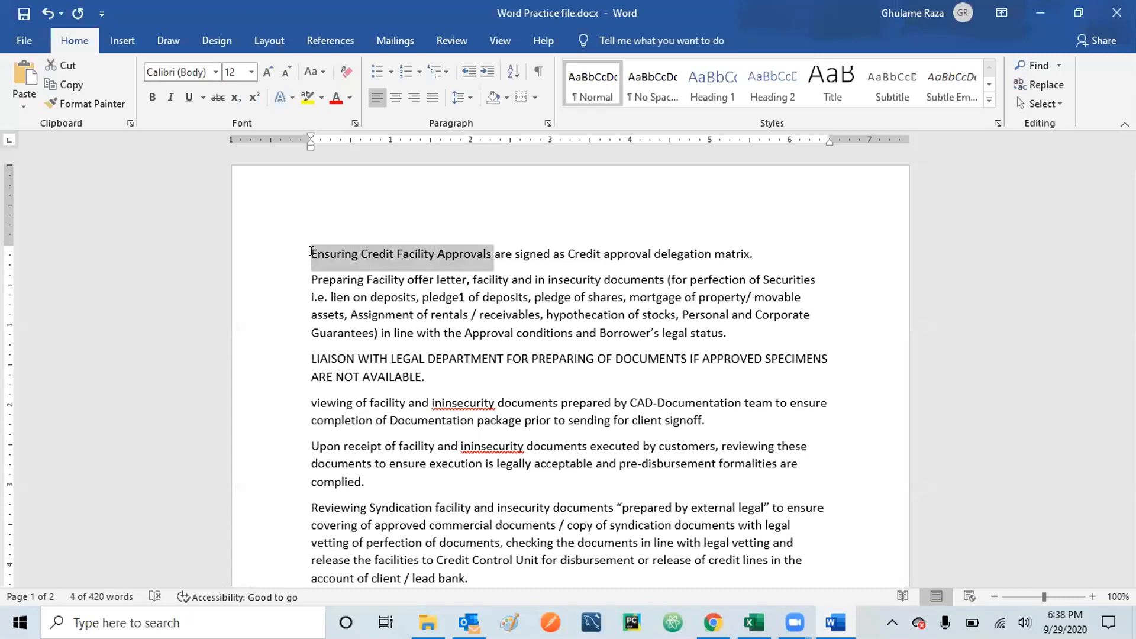
{"action": "key", "text": "ctrl+shift+Right"}
{"action": "key", "text": "ctrl+shift+Right"}
{"action": "key", "text": "ctrl+shift+Right"}
{"action": "key", "text": "ctrl+shift+Right"}
{"action": "key", "text": "ctrl+shift+Right"}
{"action": "key", "text": "ctrl+shift+Right"}
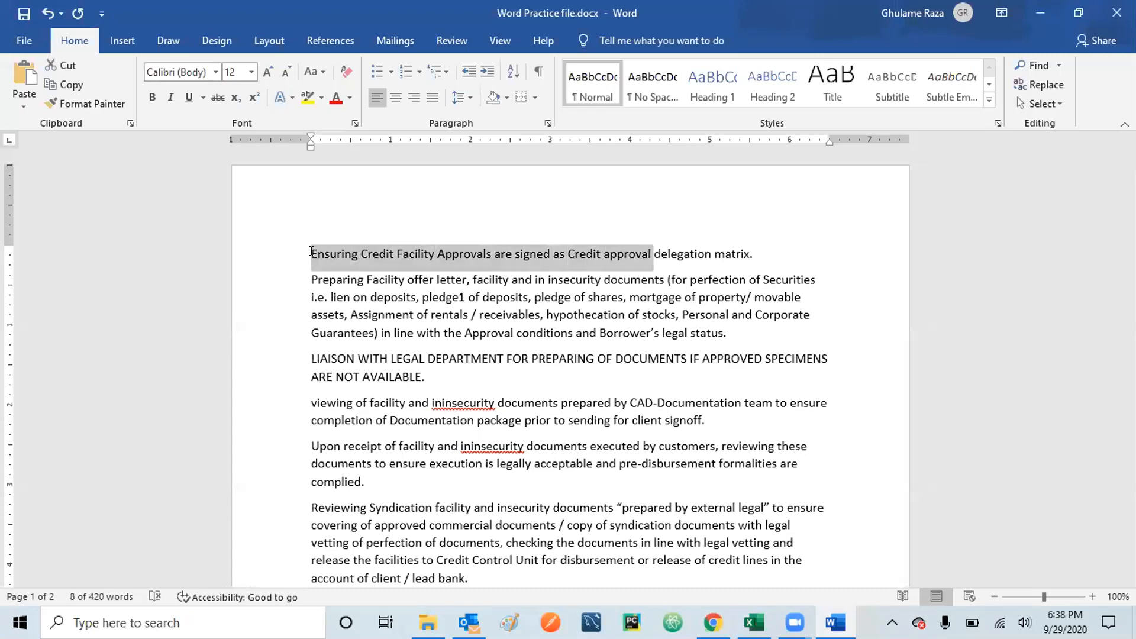
{"action": "key", "text": "ctrl+shift+Right"}
{"action": "left_click", "coordinate": [310, 255]}
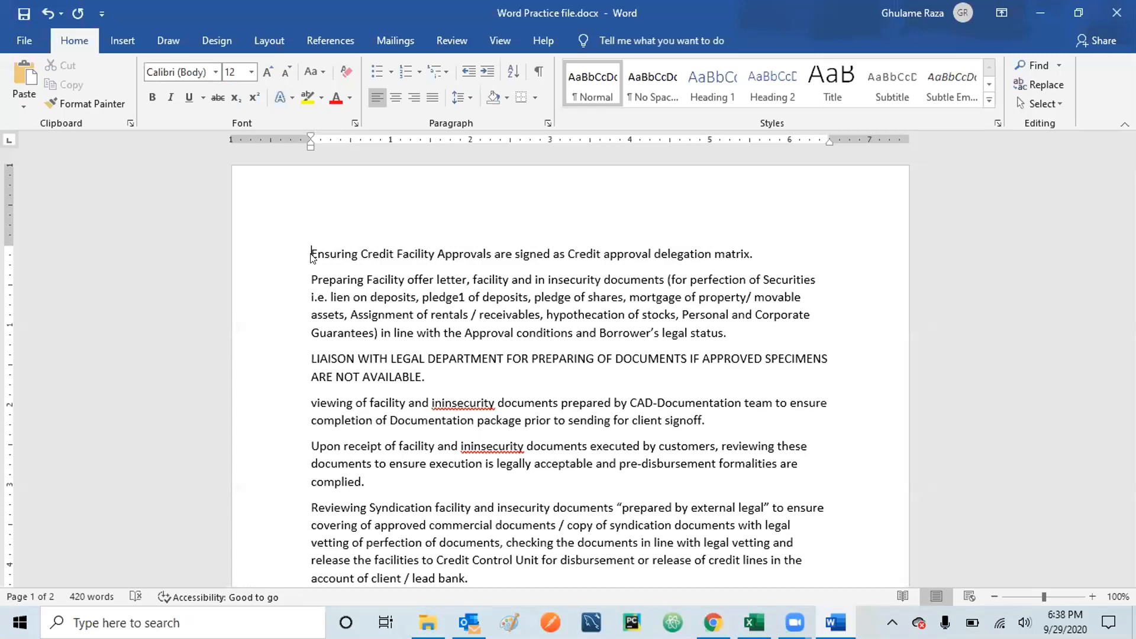
Step: From the start of "Ensuring", select one character, extend word by word through "Ensuring Credit Facility", and clear the selection
{"action": "key", "text": "shift+Right"}
{"action": "left_click", "coordinate": [312, 258]}
{"action": "key", "text": "ctrl+shift+Right"}
{"action": "key", "text": "ctrl+shift+Right"}
{"action": "key", "text": "ctrl+shift+Right"}
{"action": "key", "text": "ctrl+shift+Right"}
{"action": "key", "text": "ctrl+shift+Right"}
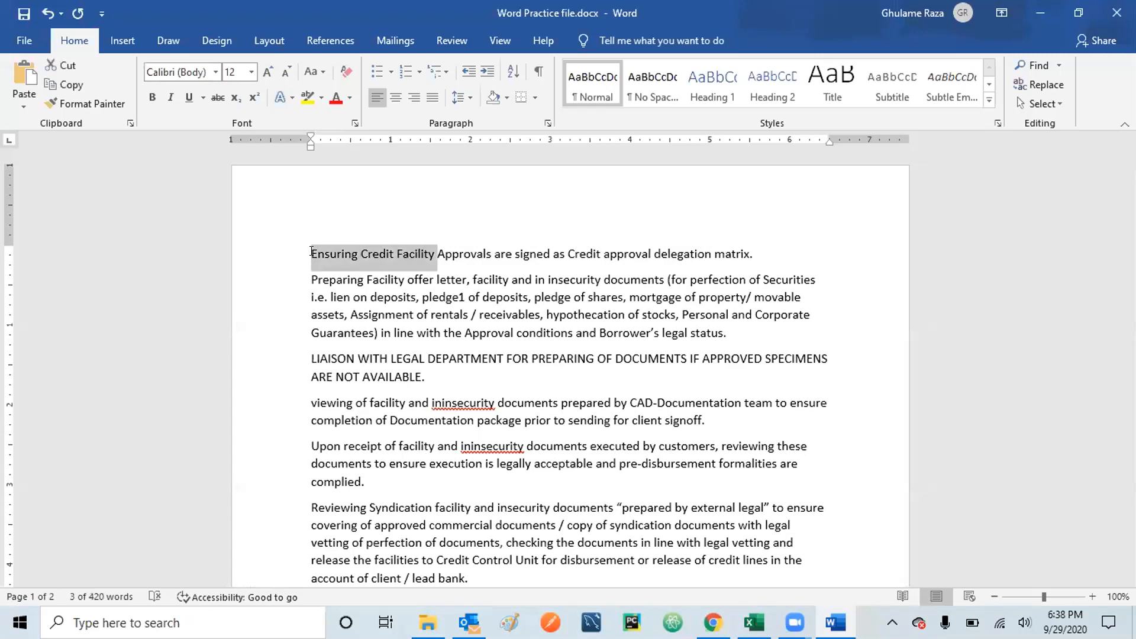
{"action": "left_click", "coordinate": [312, 255]}
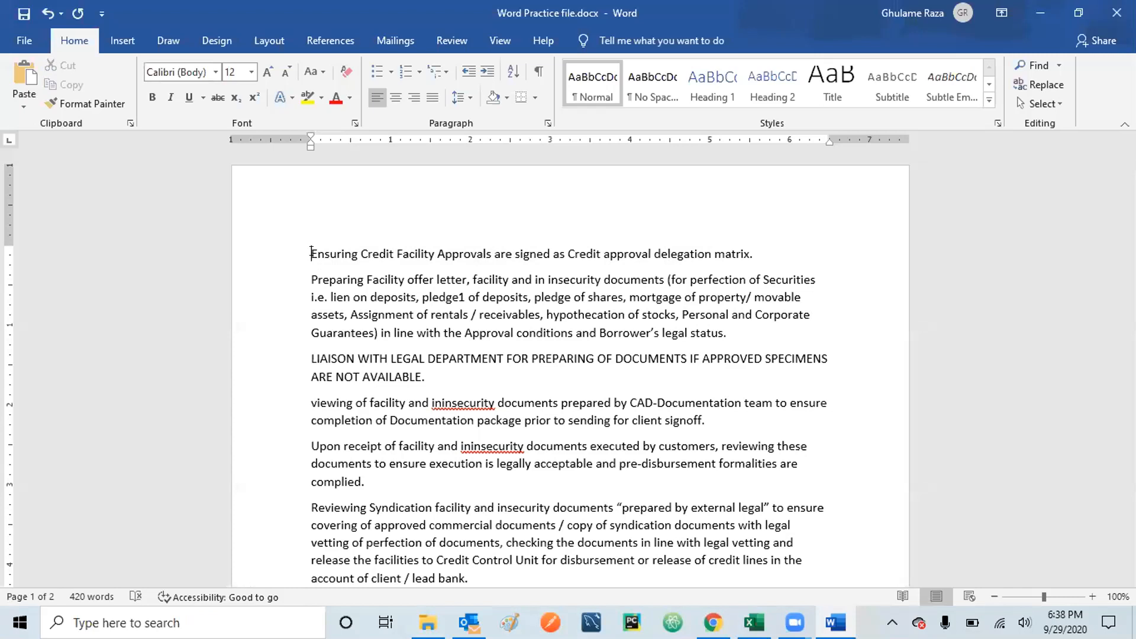
Step: Extend the selection line by line from the document's start into the second paragraph through "Personal and Corporate", and clear it
{"action": "key", "text": "shift+Down"}
{"action": "key", "text": "shift+Down"}
{"action": "key", "text": "shift+Down"}
{"action": "key", "text": "shift+Down"}
{"action": "key", "text": "shift+Down"}
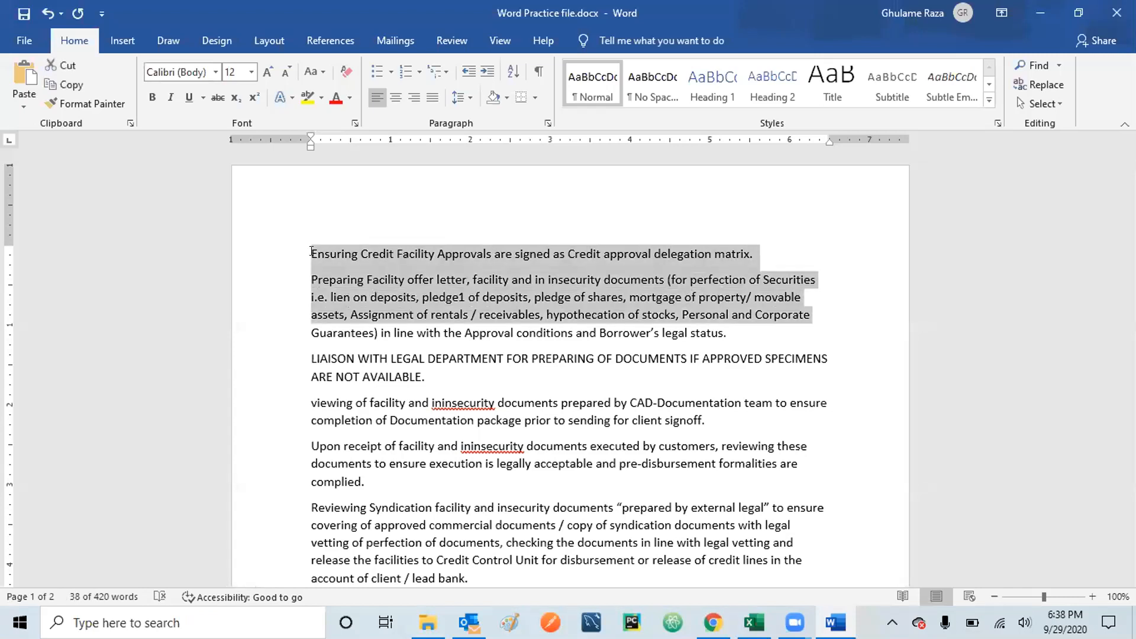
{"action": "left_click", "coordinate": [312, 254]}
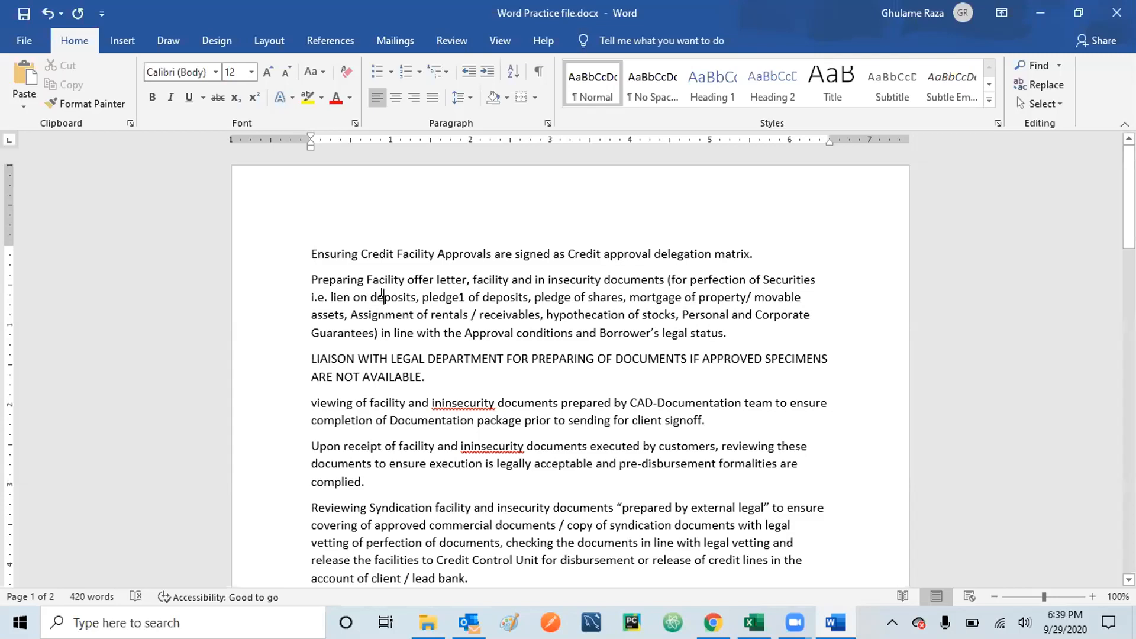
Step: Select the whole second paragraph and clear it, repeat this once, and select the entire document
{"action": "triple_click", "coordinate": [381, 296]}
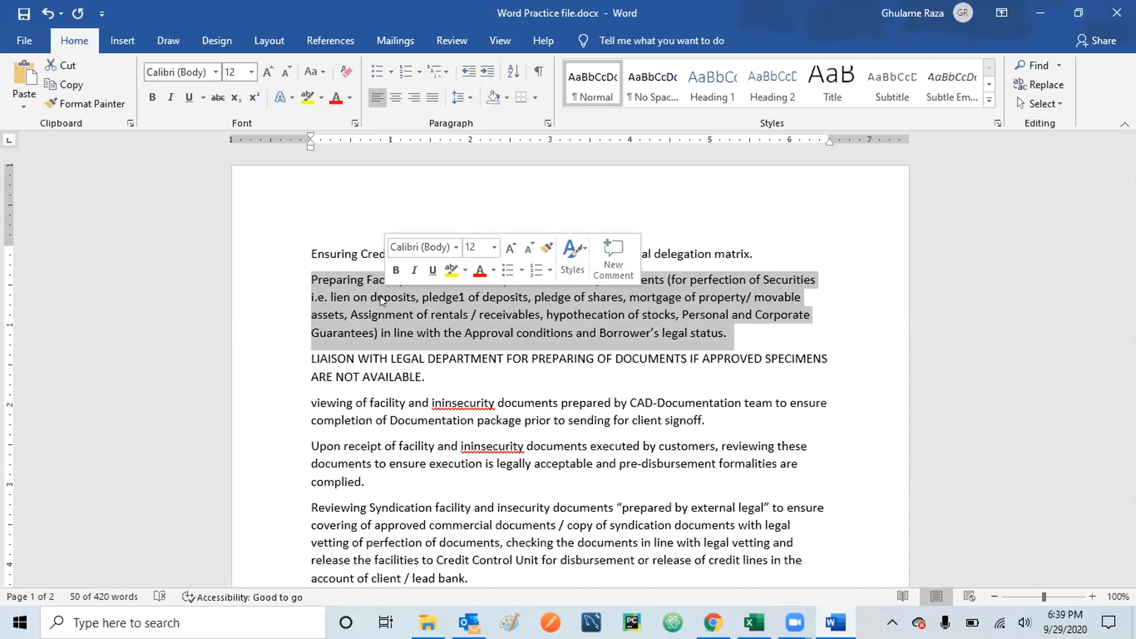
{"action": "left_click", "coordinate": [312, 277]}
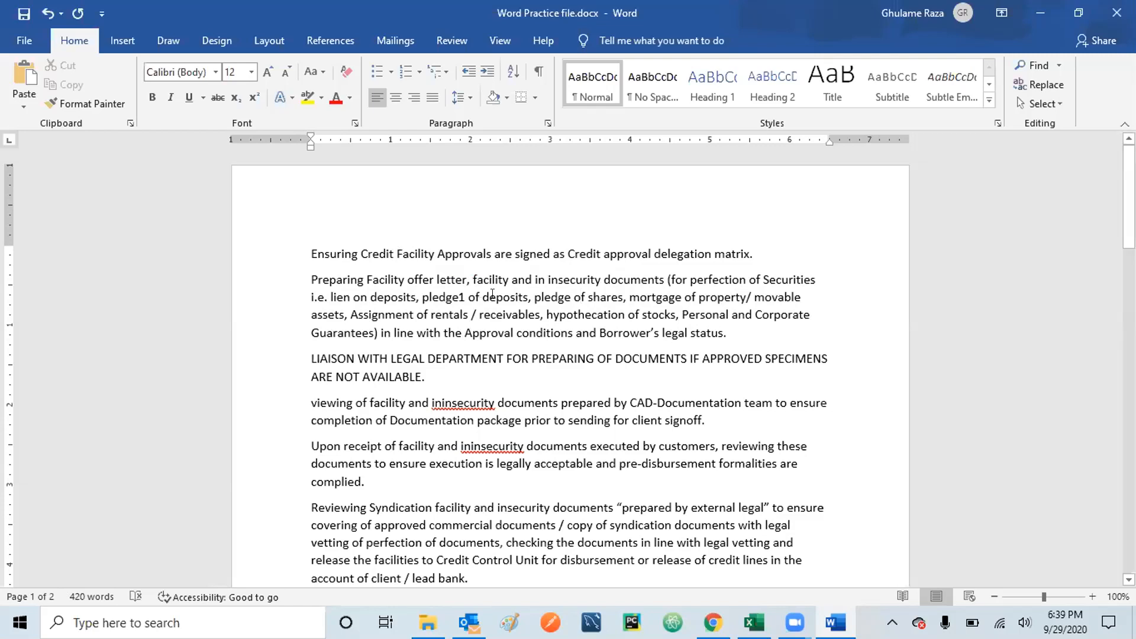
{"action": "triple_click", "coordinate": [492, 294]}
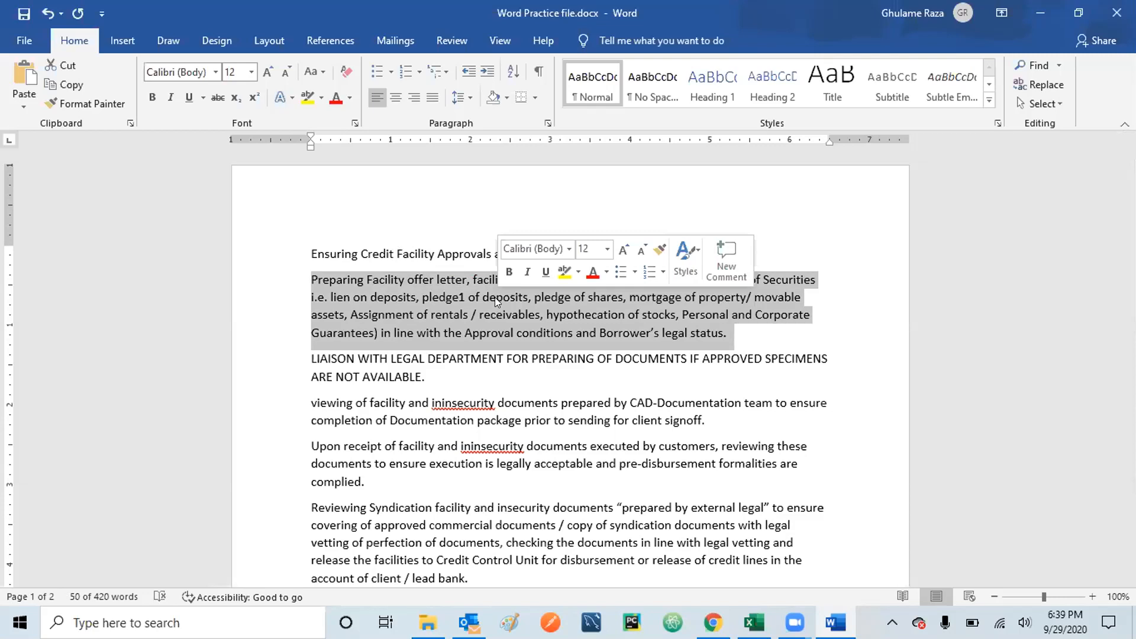
{"action": "left_click", "coordinate": [420, 313]}
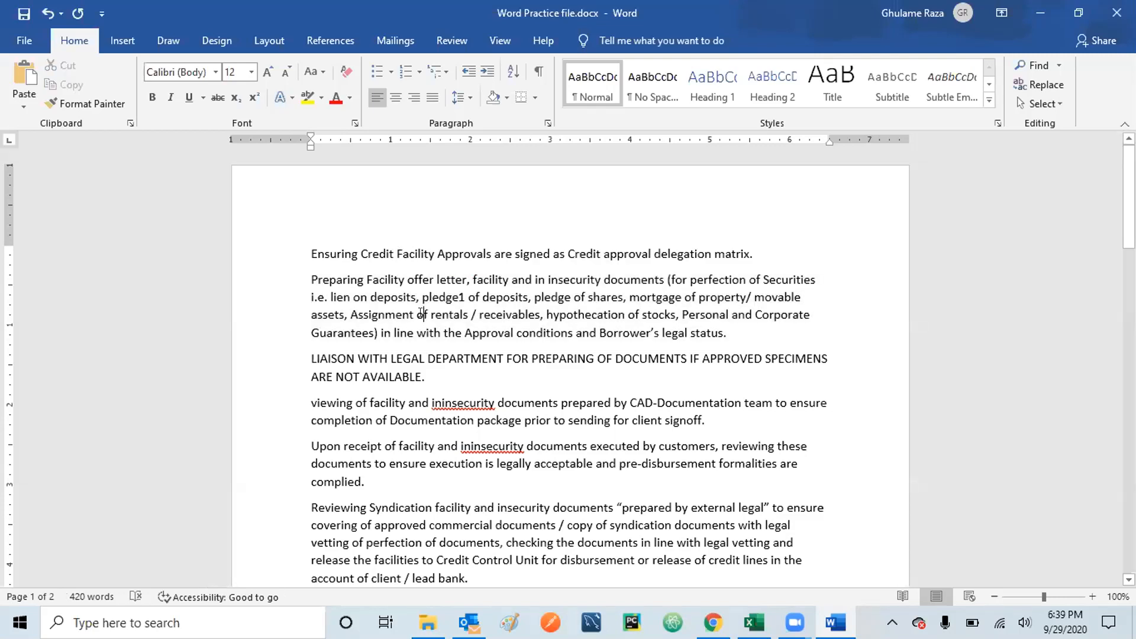
{"action": "key", "text": "ctrl+a"}
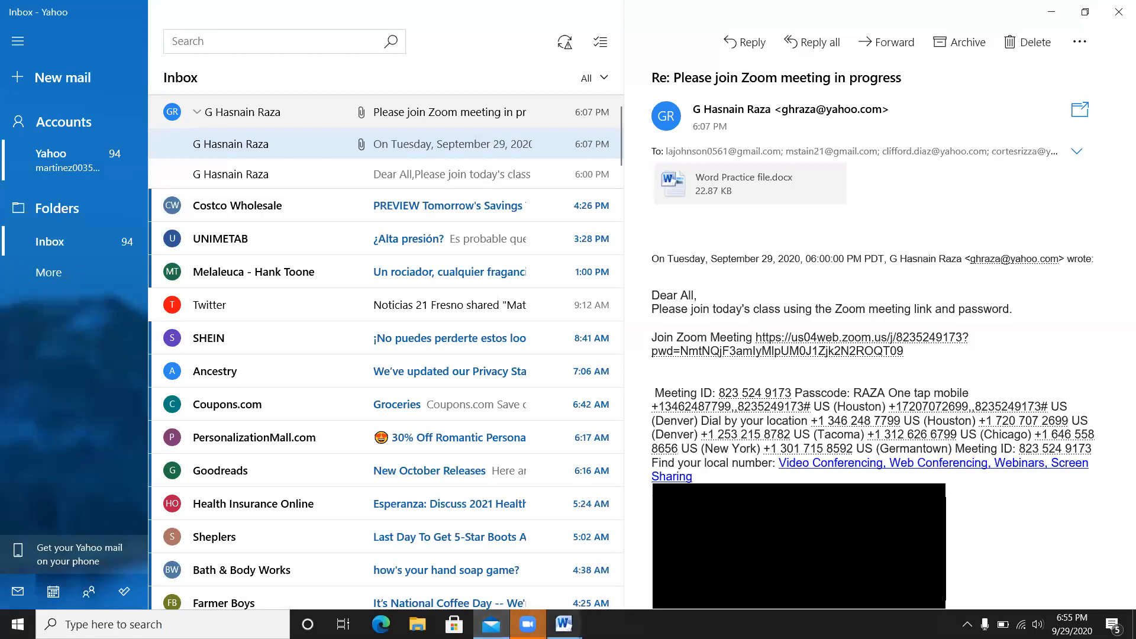
Step: Switch from the mail inbox to the open read-only Word Practice file window and minimize it
{"action": "mouse_move", "coordinate": [528, 624]}
{"action": "mouse_move", "coordinate": [564, 623]}
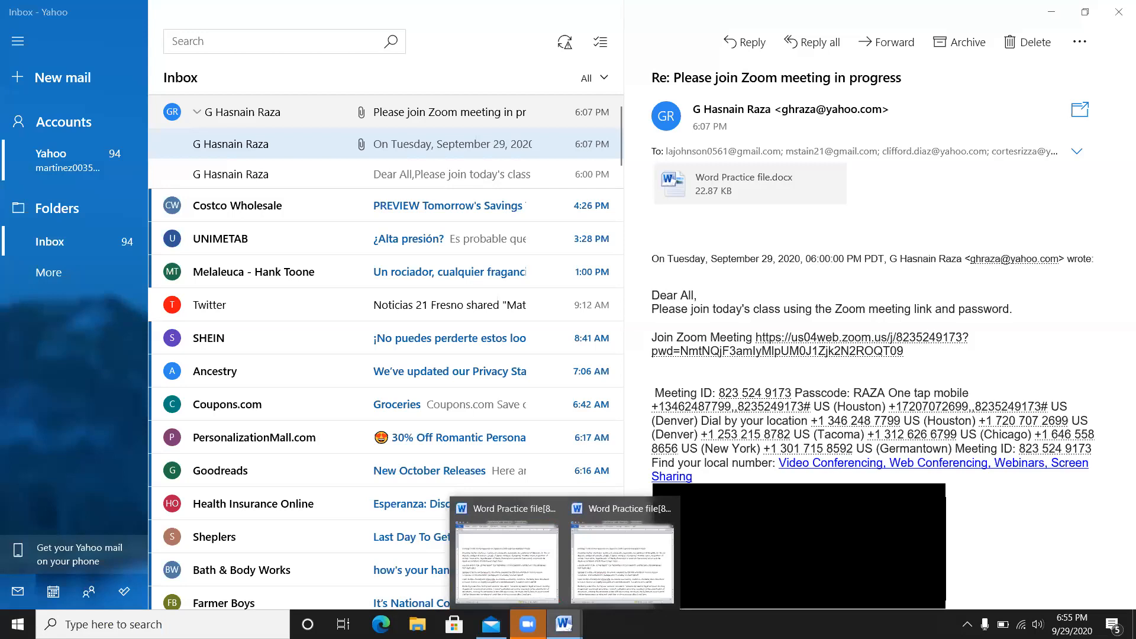
{"action": "left_click", "coordinate": [545, 590]}
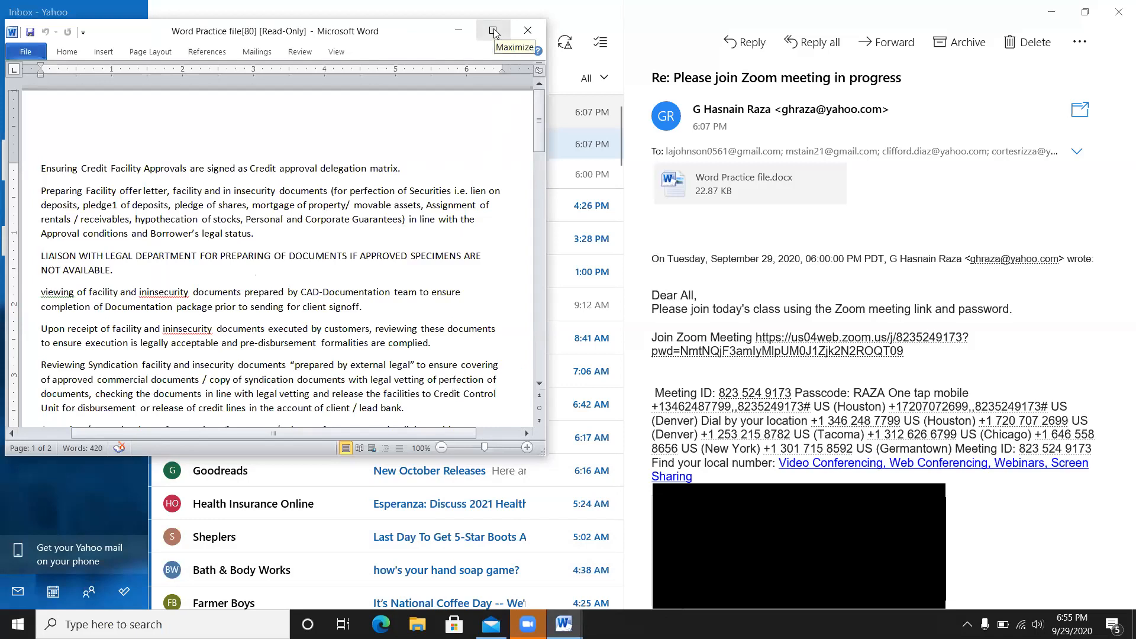
{"action": "left_click", "coordinate": [462, 36]}
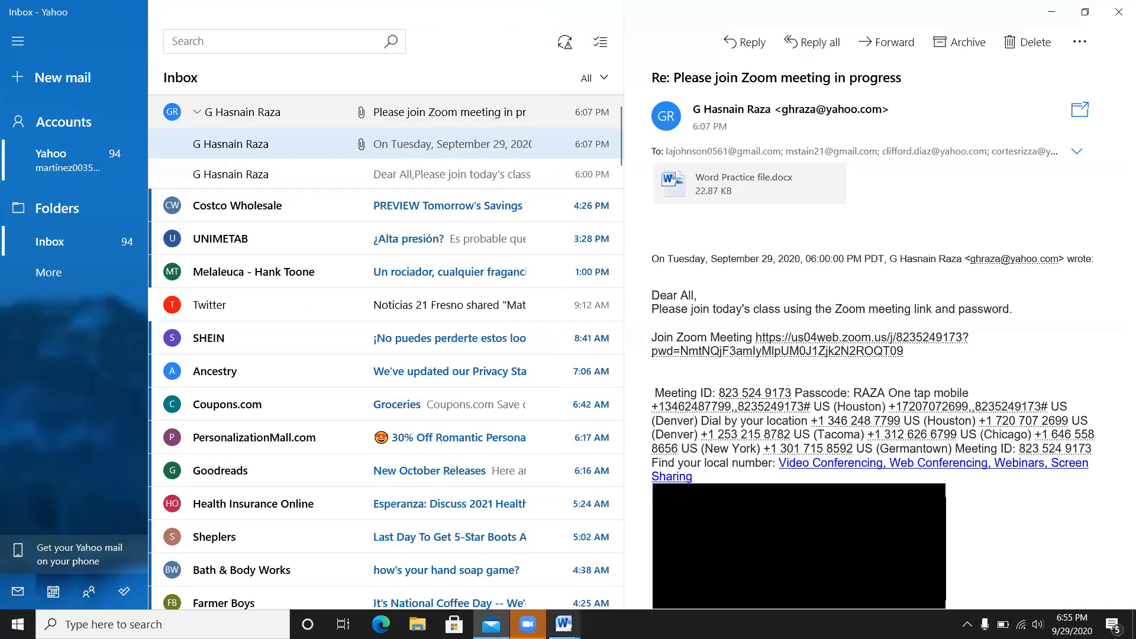
Step: Open the Word Practice file.docx attachment from the e-mail and close it, repeating this once
{"action": "mouse_move", "coordinate": [563, 623]}
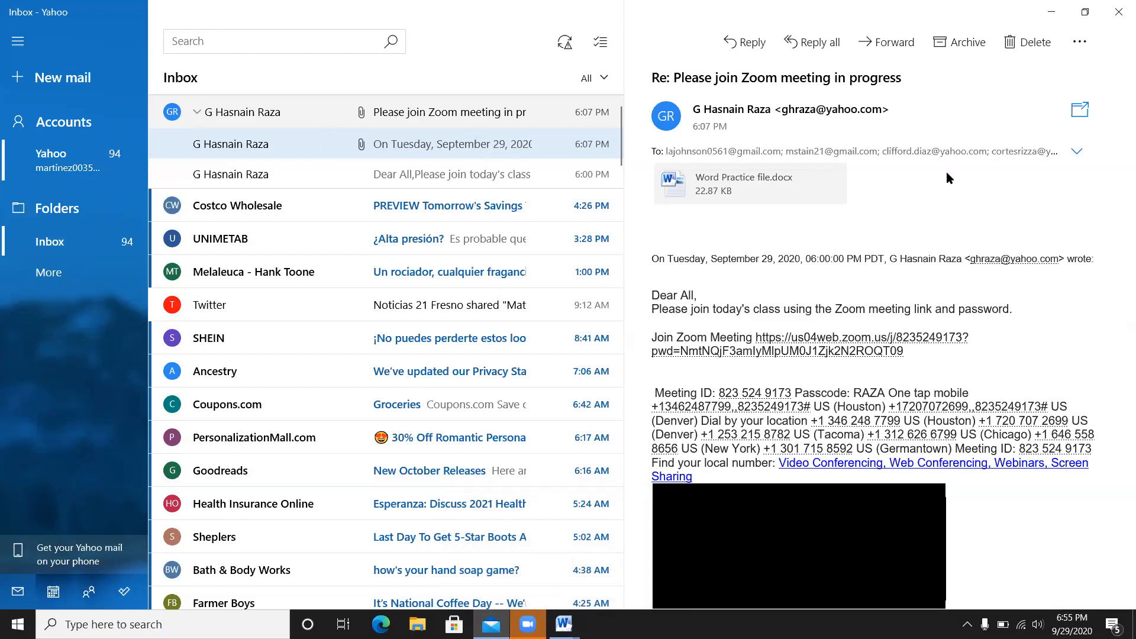
{"action": "left_click", "coordinate": [730, 187]}
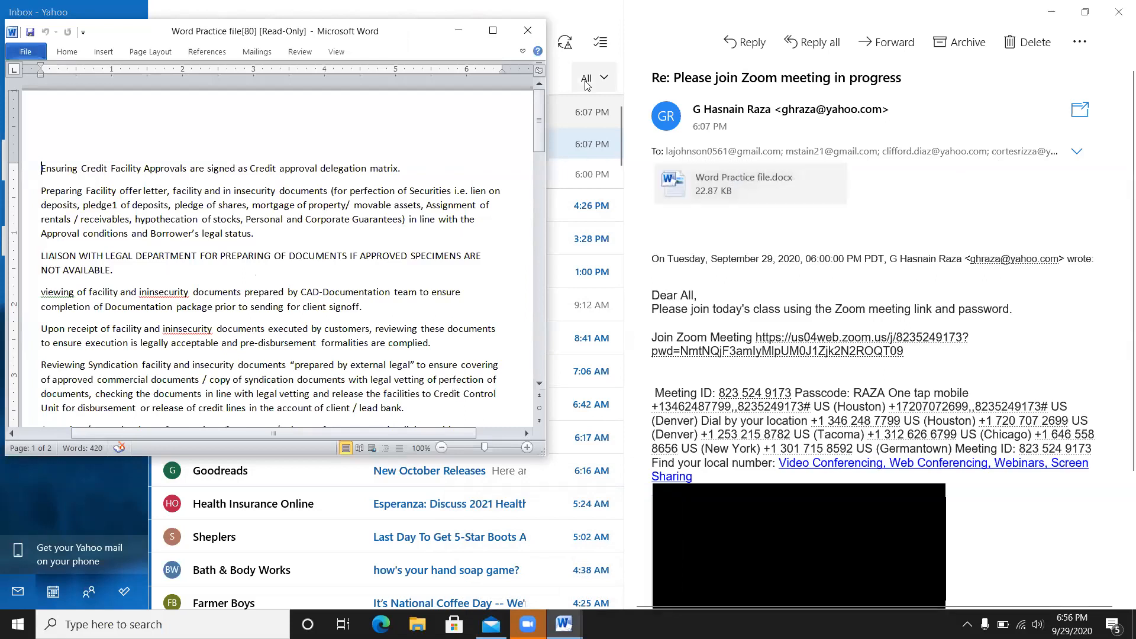
{"action": "left_click", "coordinate": [528, 31]}
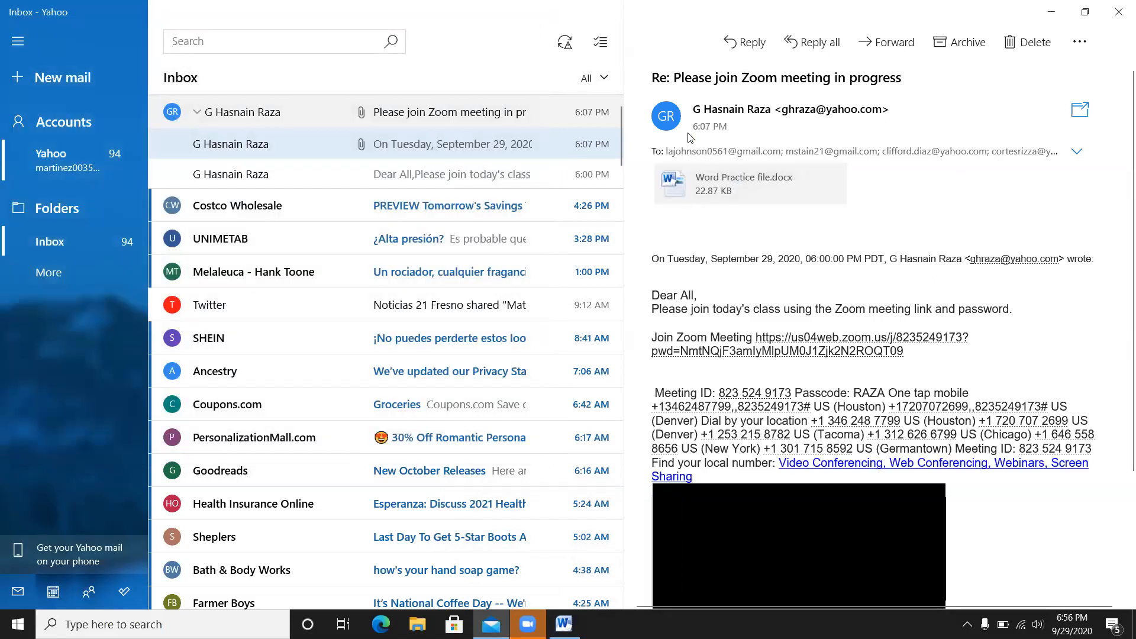
{"action": "left_click", "coordinate": [720, 187]}
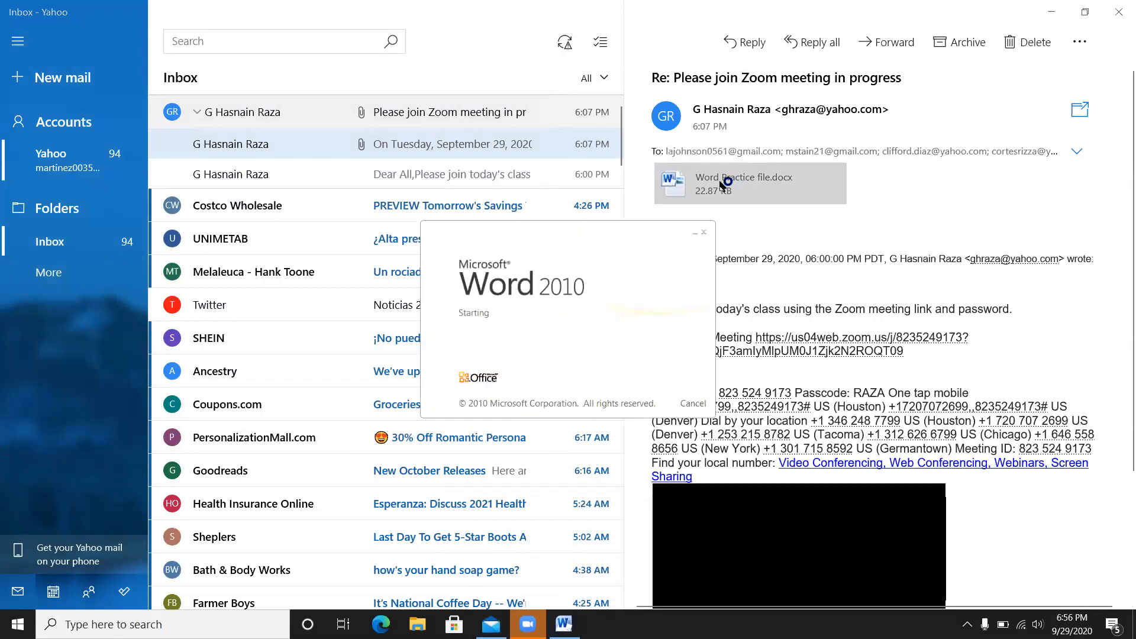
{"action": "right_click", "coordinate": [719, 181]}
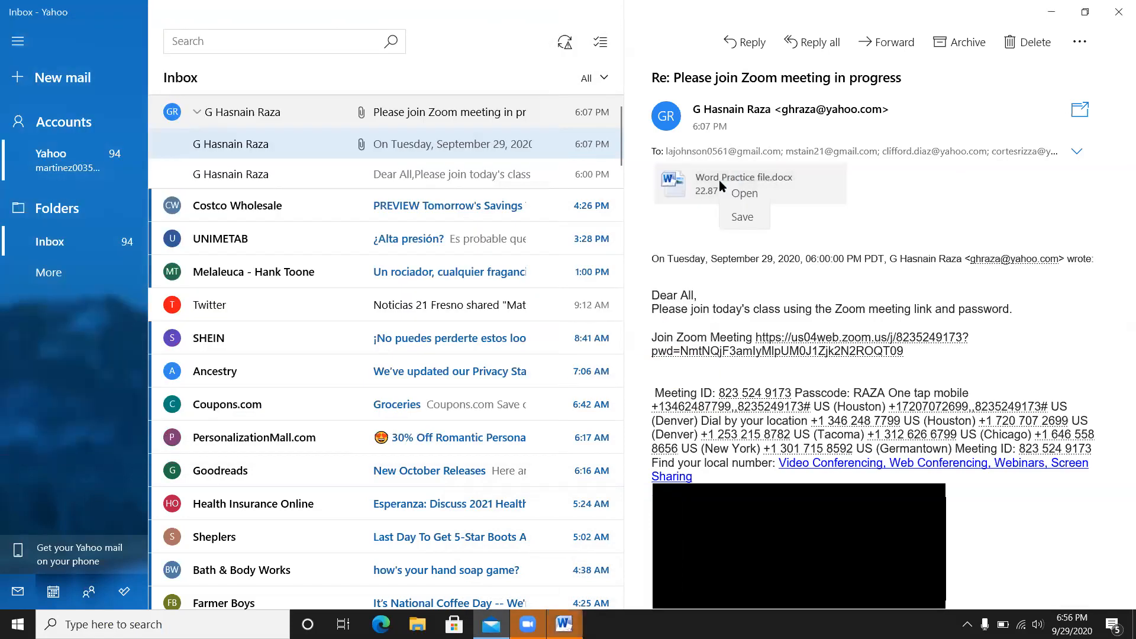
{"action": "left_click", "coordinate": [697, 183]}
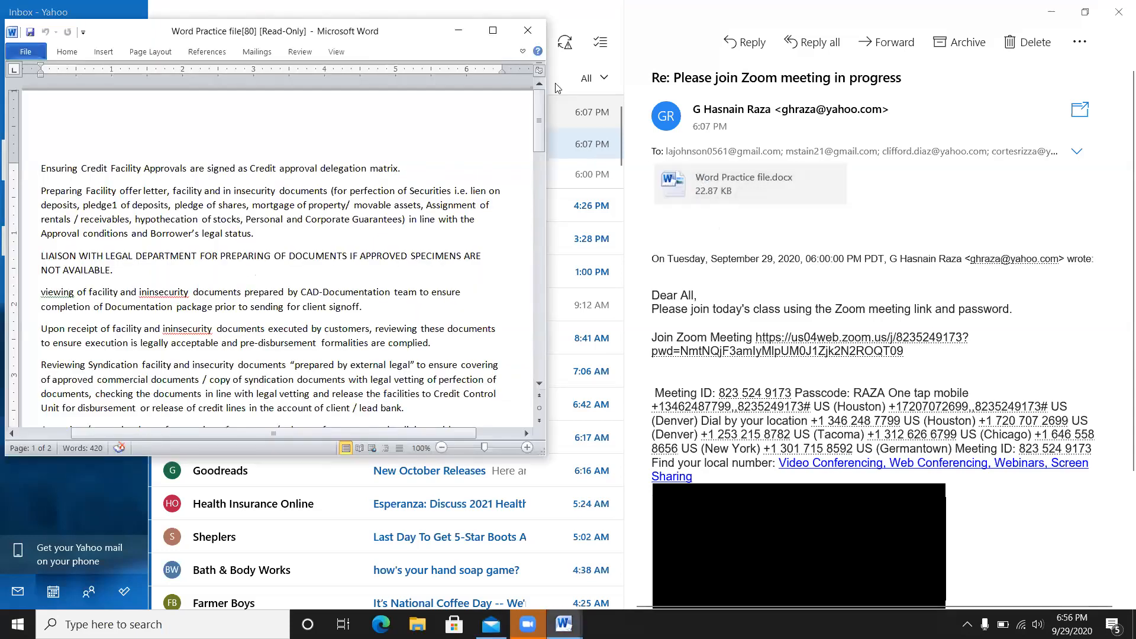
{"action": "left_click", "coordinate": [528, 31]}
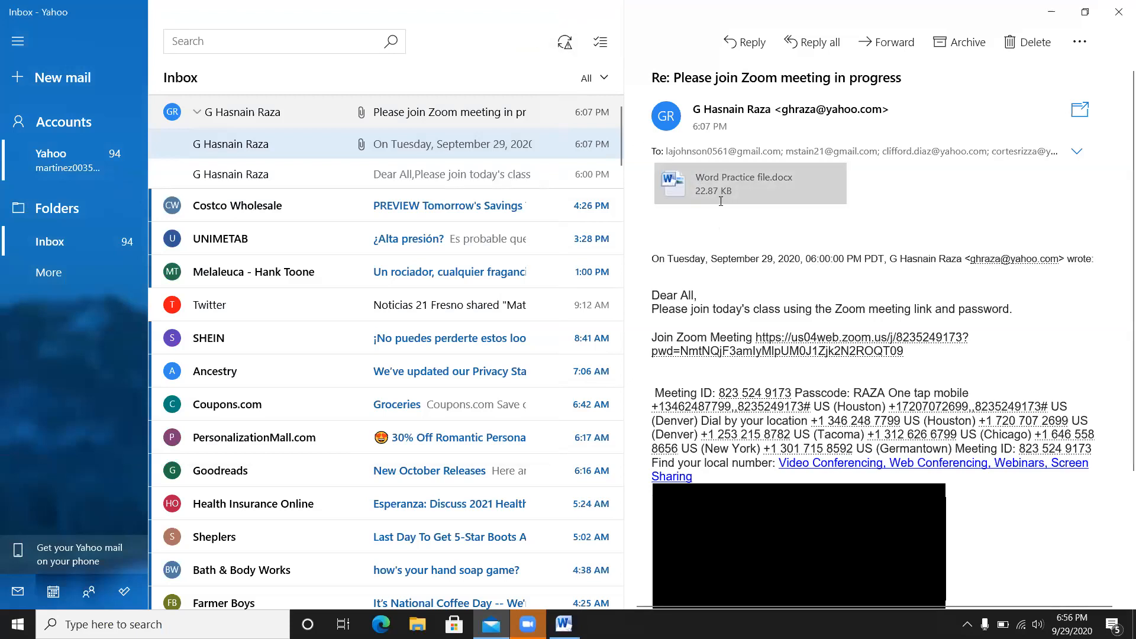
Step: Save the Word Practice file.docx attachment to the Pictures folder under the name Word Practice file
{"action": "right_click", "coordinate": [729, 180]}
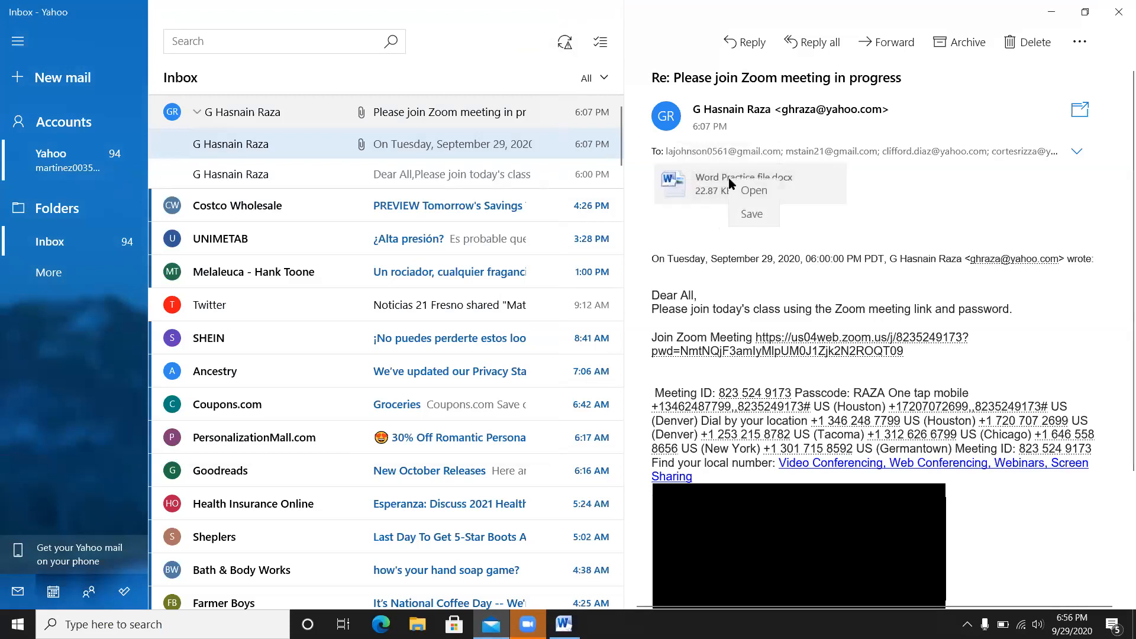
{"action": "left_click", "coordinate": [752, 214]}
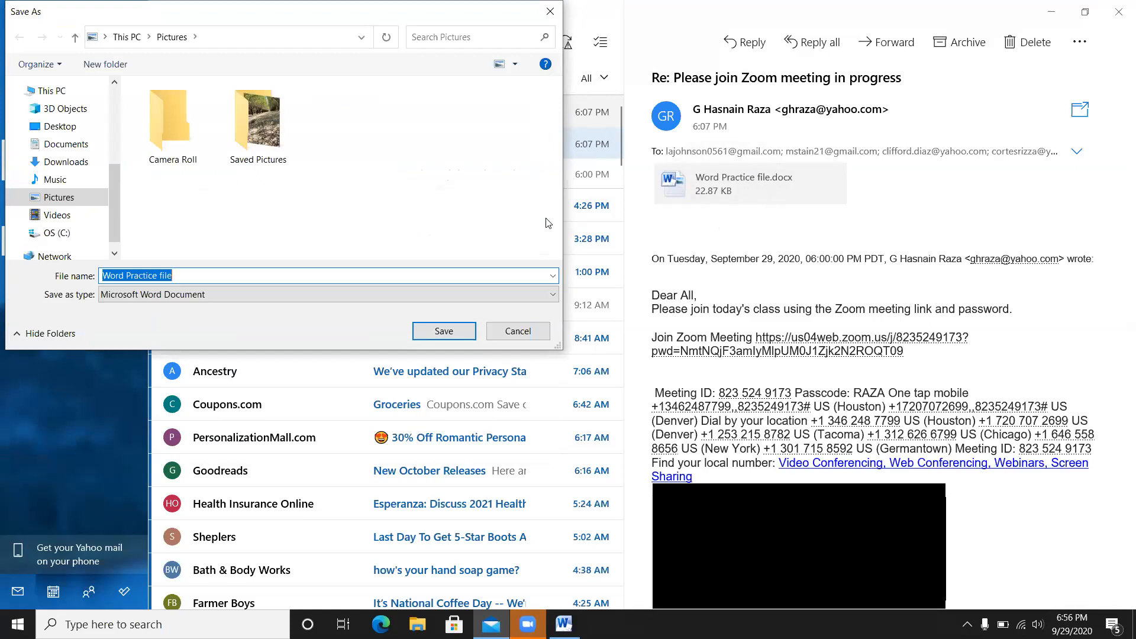
{"action": "left_click", "coordinate": [457, 333]}
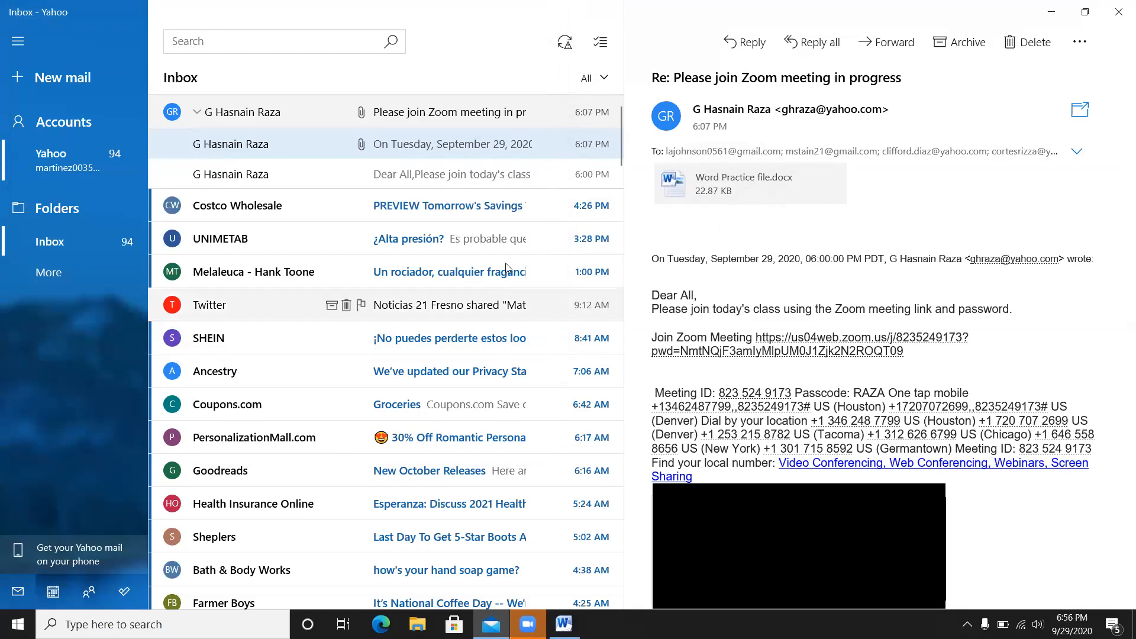
Step: Minimize the mail window, bring up the remaining read-only Word Practice file document, and close it
{"action": "left_click", "coordinate": [1047, 13]}
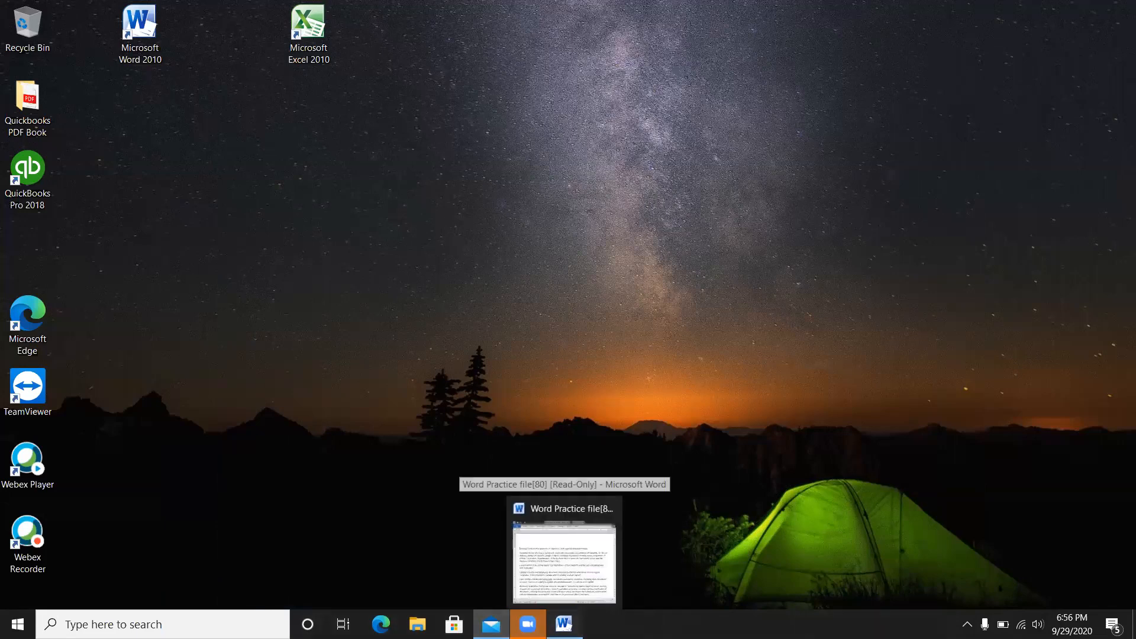
{"action": "left_click", "coordinate": [565, 533]}
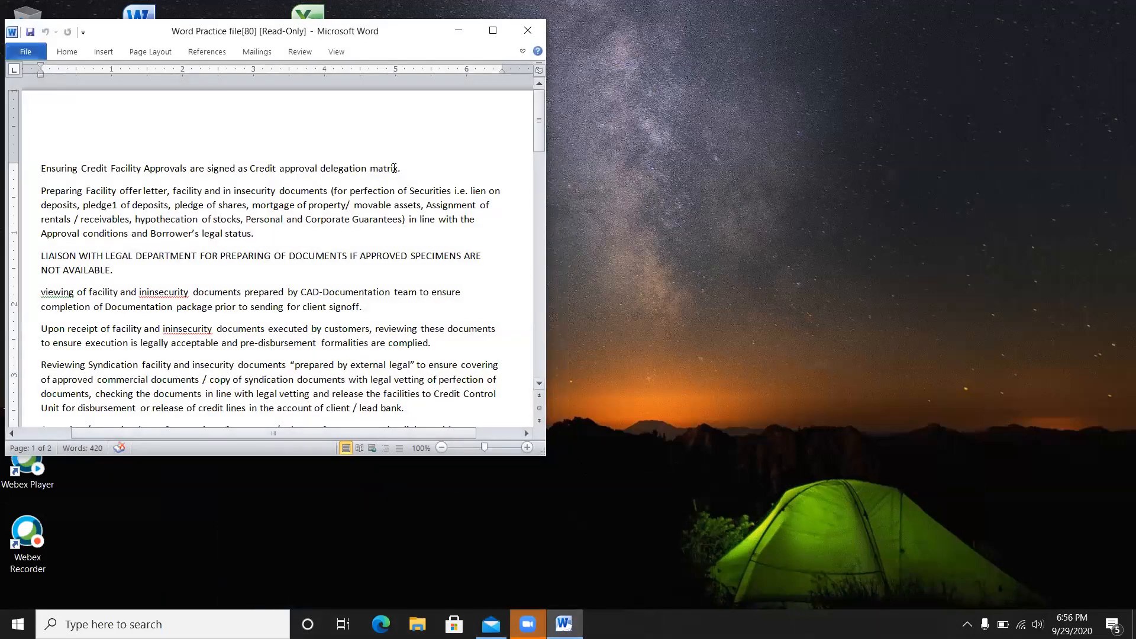
{"action": "left_click", "coordinate": [530, 31]}
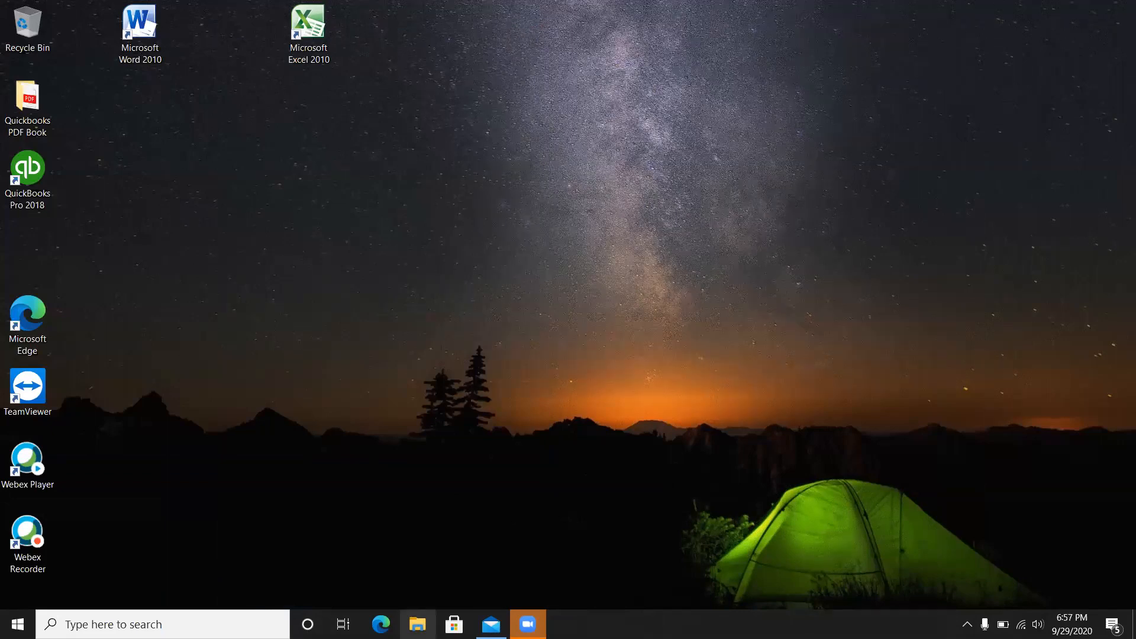
Step: Open File Explorer and look through the Downloads and Documents folders for the saved Word file
{"action": "left_click", "coordinate": [417, 624]}
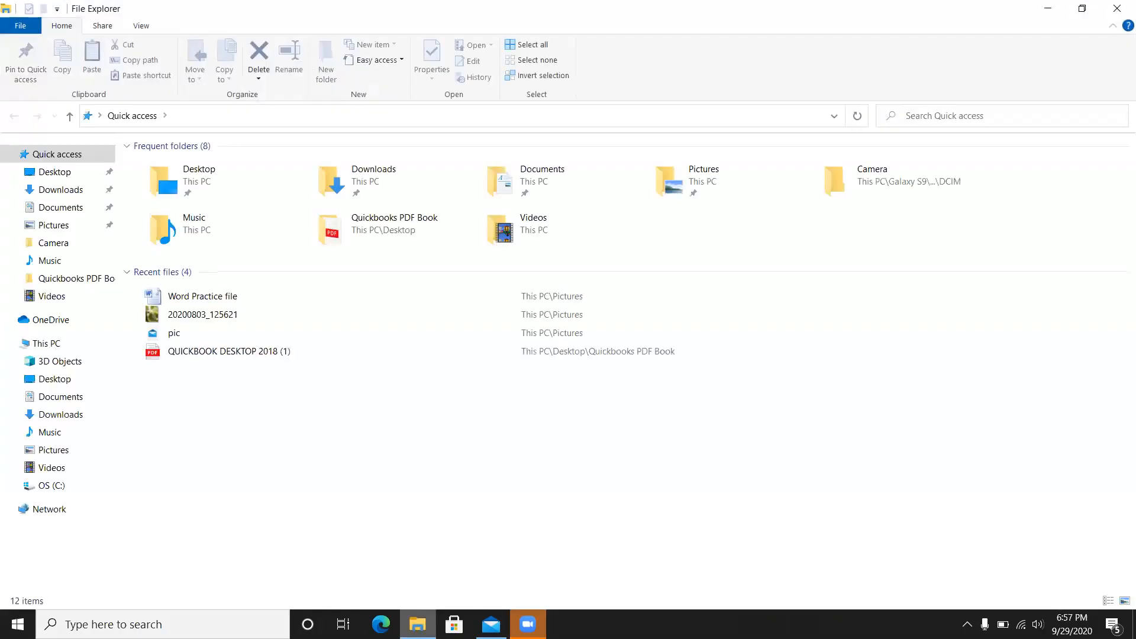
{"action": "double_click", "coordinate": [364, 173]}
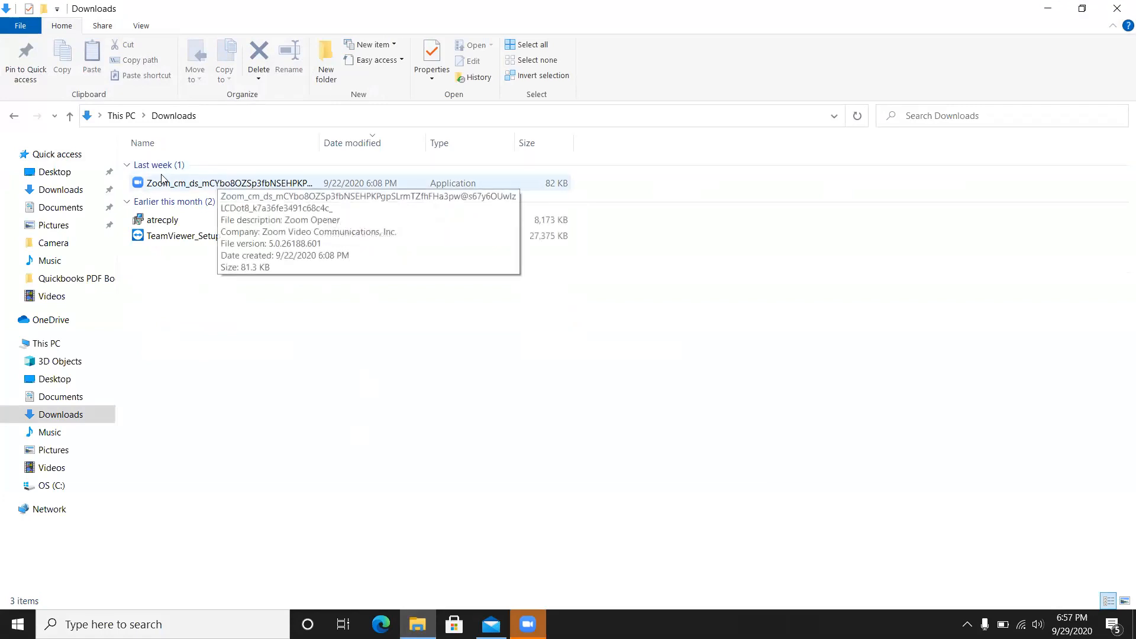
{"action": "left_click", "coordinate": [61, 189]}
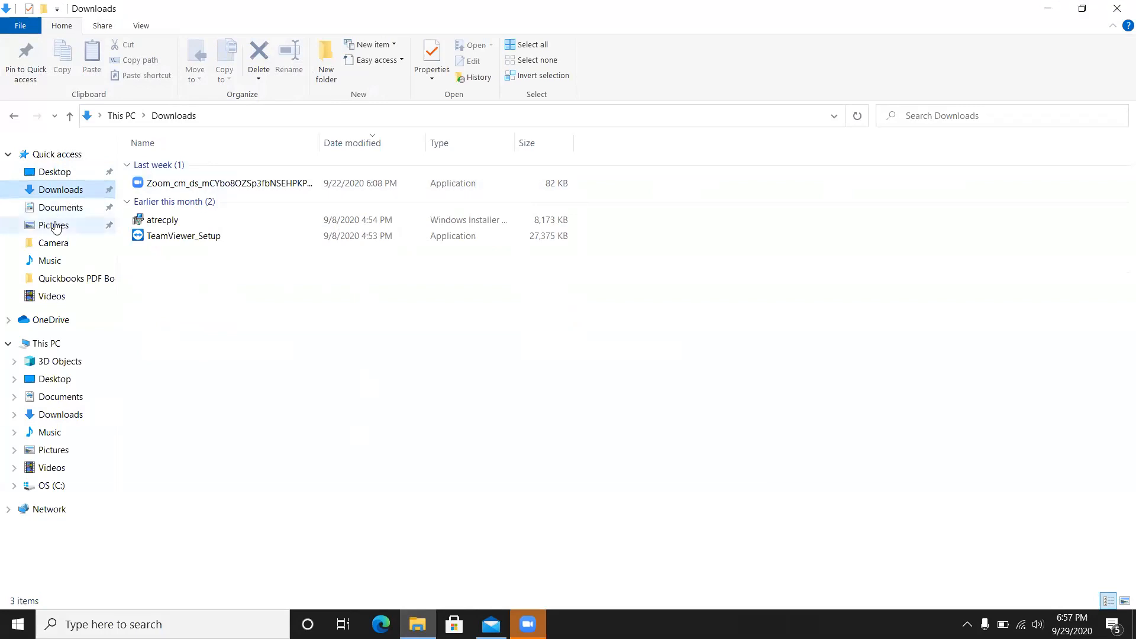
{"action": "left_click", "coordinate": [69, 211]}
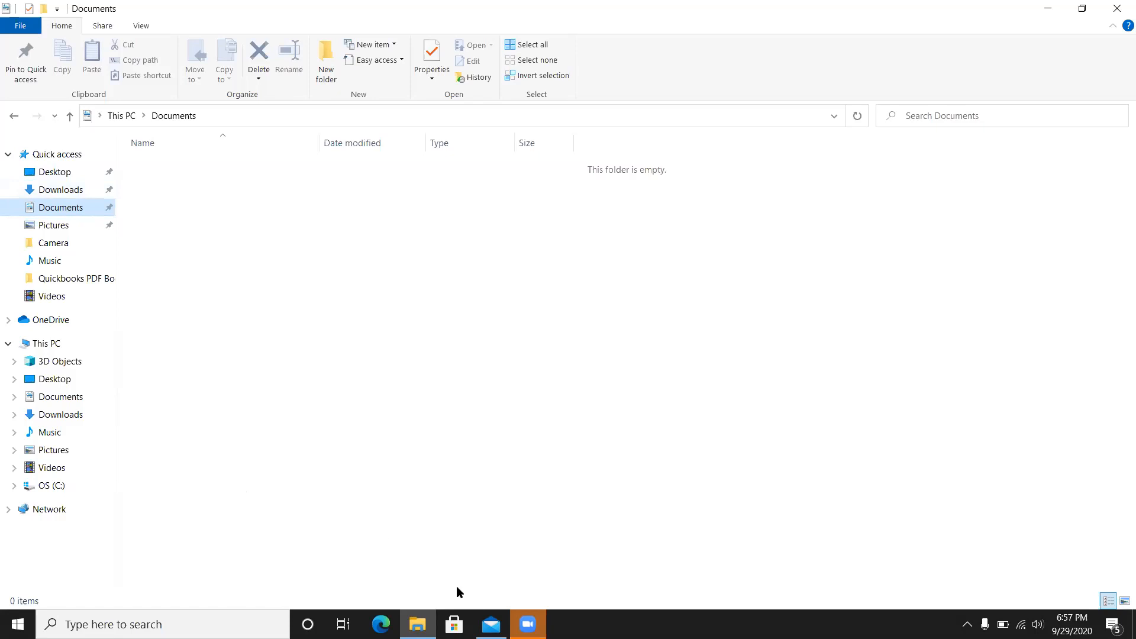
Step: Return to the Mail inbox, open the Word Practice file.docx attachment and close it, doing this twice
{"action": "left_click", "coordinate": [491, 624]}
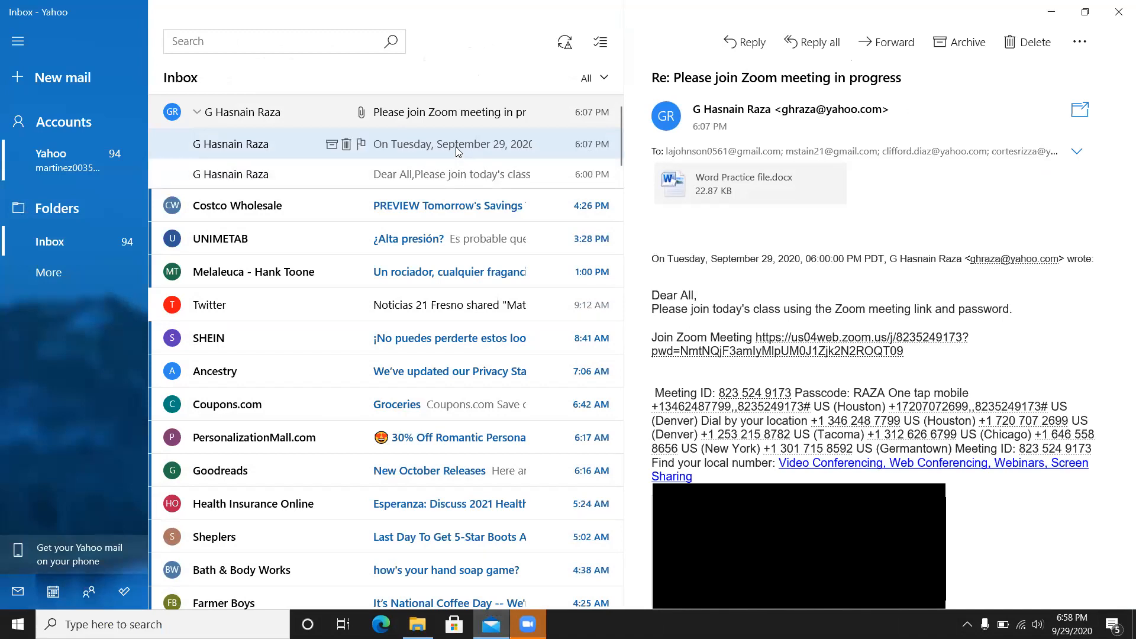
{"action": "left_click", "coordinate": [712, 191]}
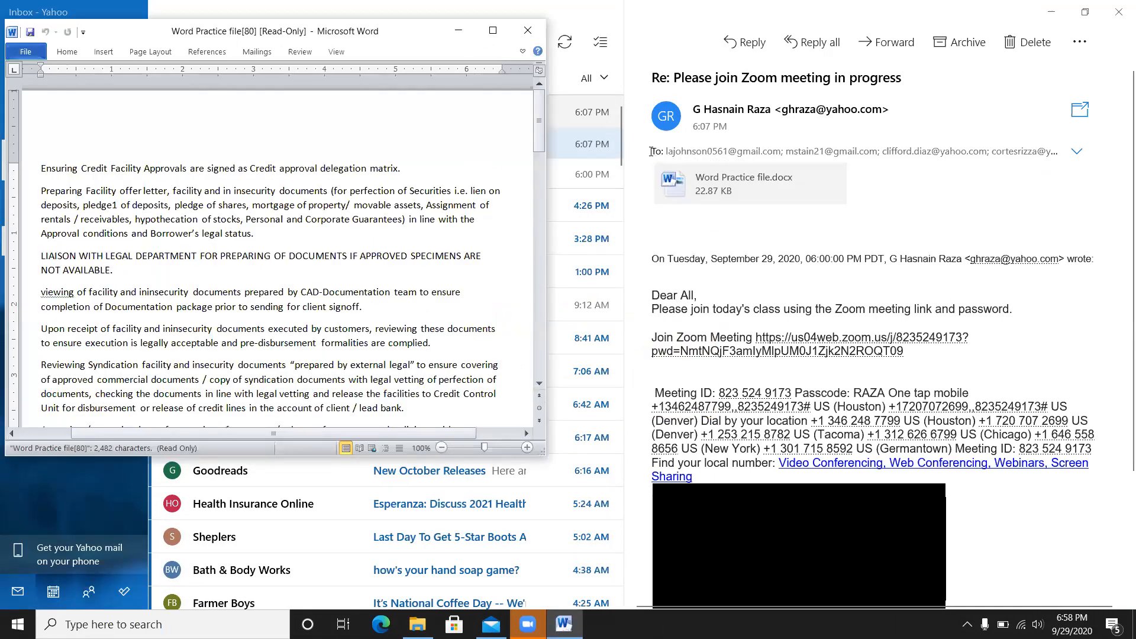
{"action": "left_click", "coordinate": [526, 35]}
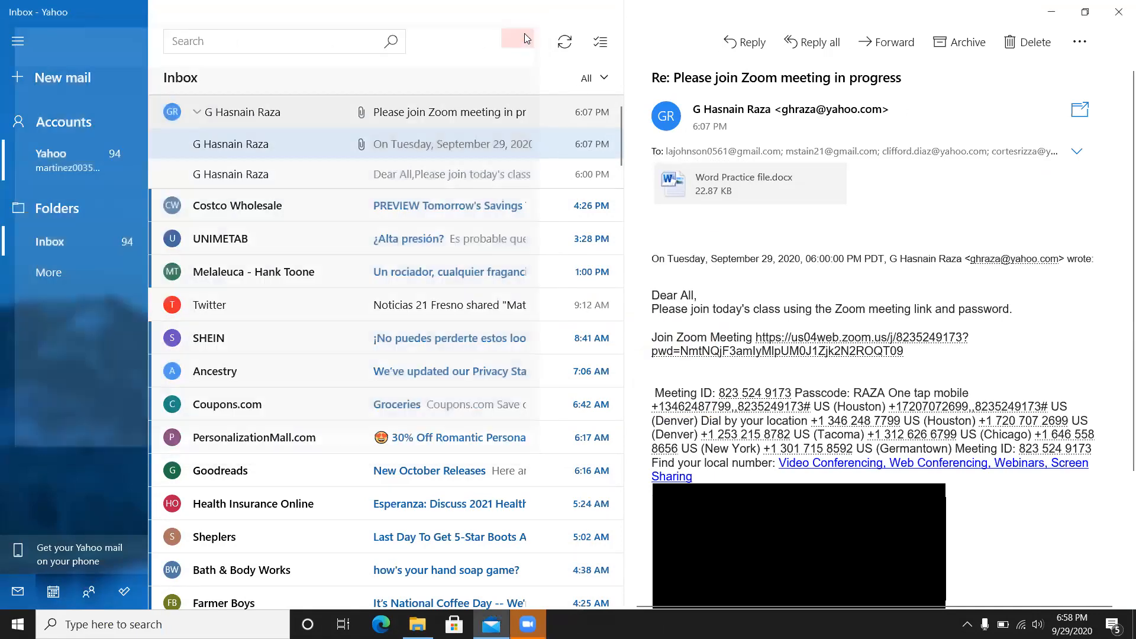
{"action": "left_click", "coordinate": [695, 191]}
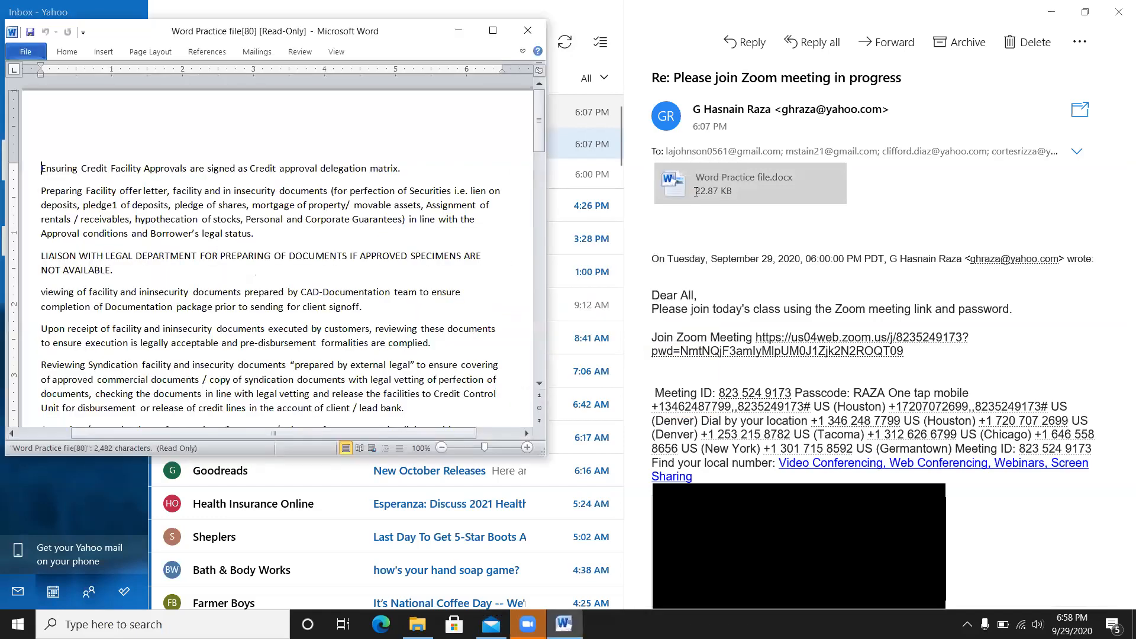
{"action": "left_click", "coordinate": [528, 31]}
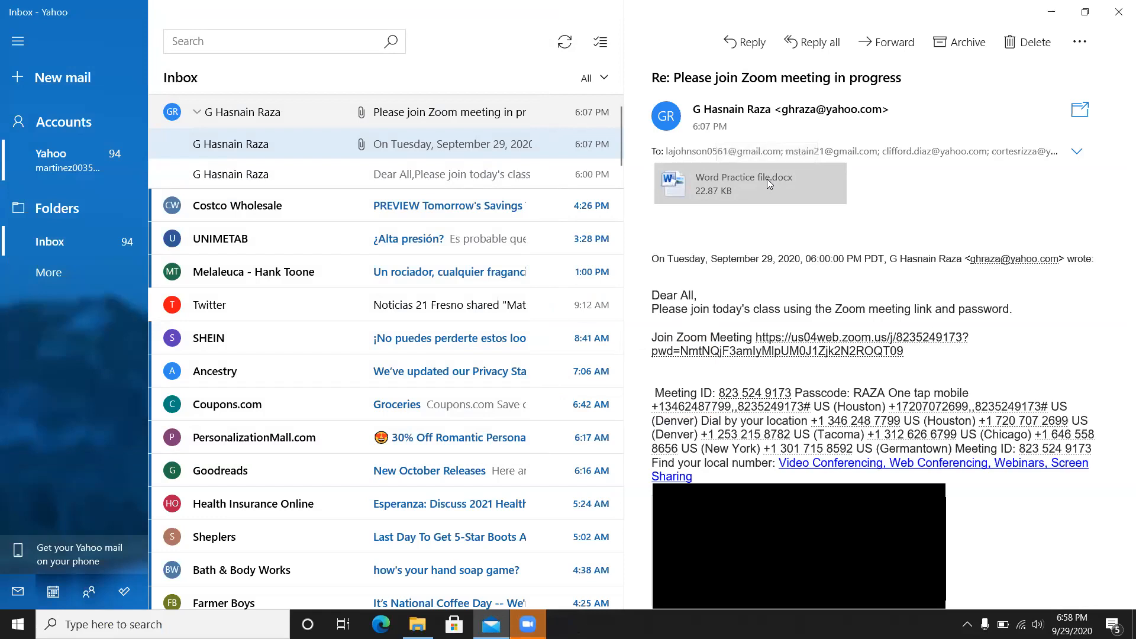
Step: Save the Word Practice file.docx attachment to the Desktop folder under the name Word Practice file
{"action": "right_click", "coordinate": [767, 178]}
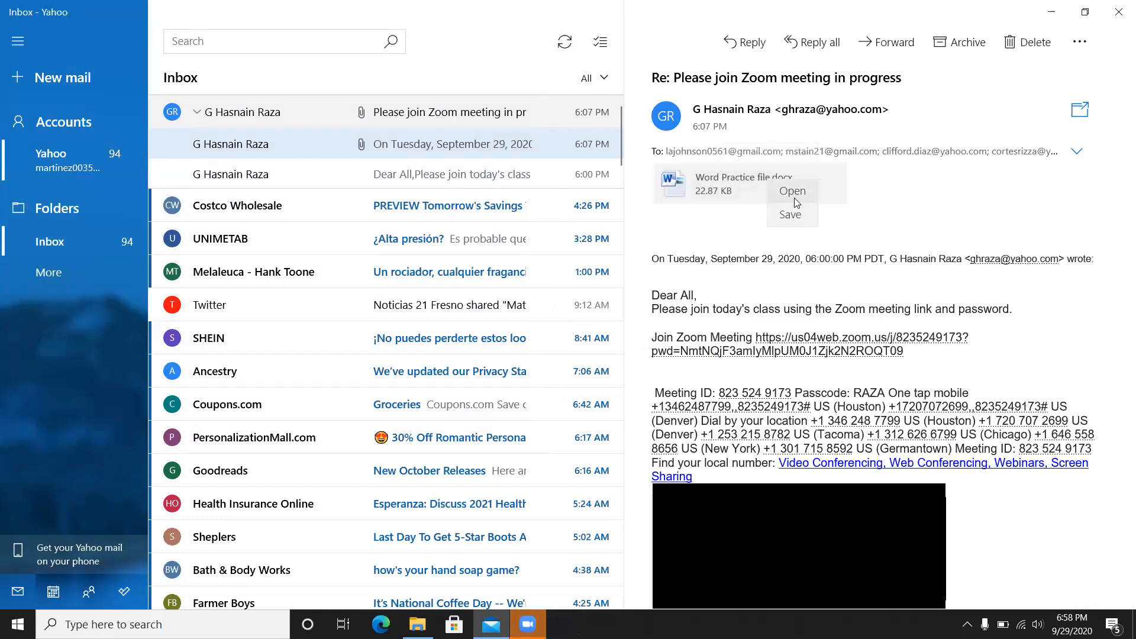
{"action": "left_click", "coordinate": [796, 218]}
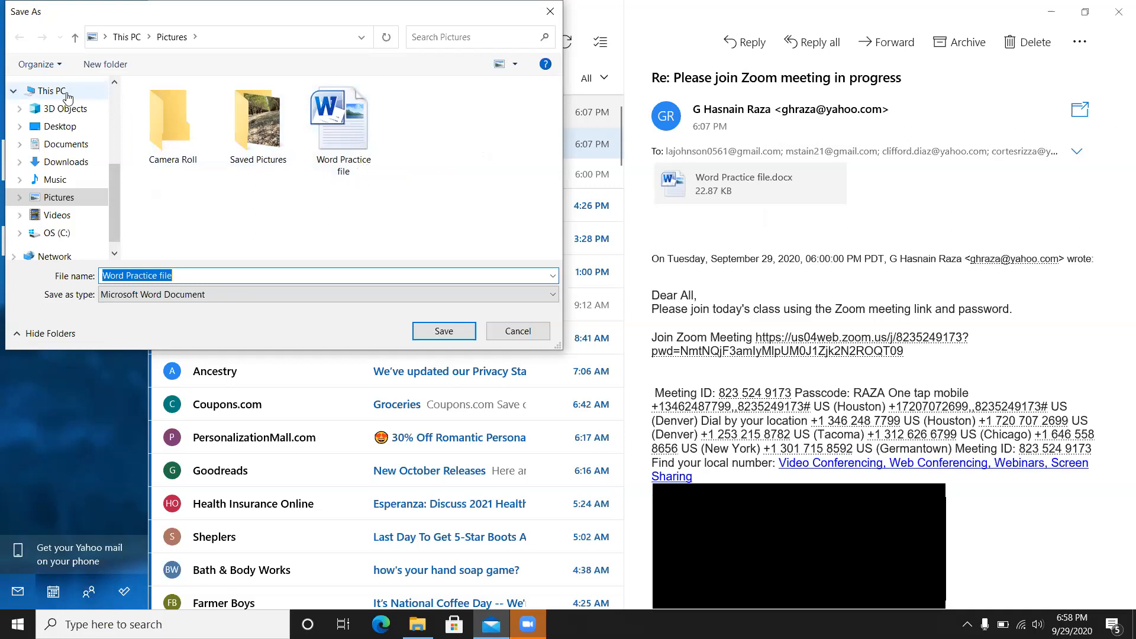
{"action": "left_click", "coordinate": [66, 130]}
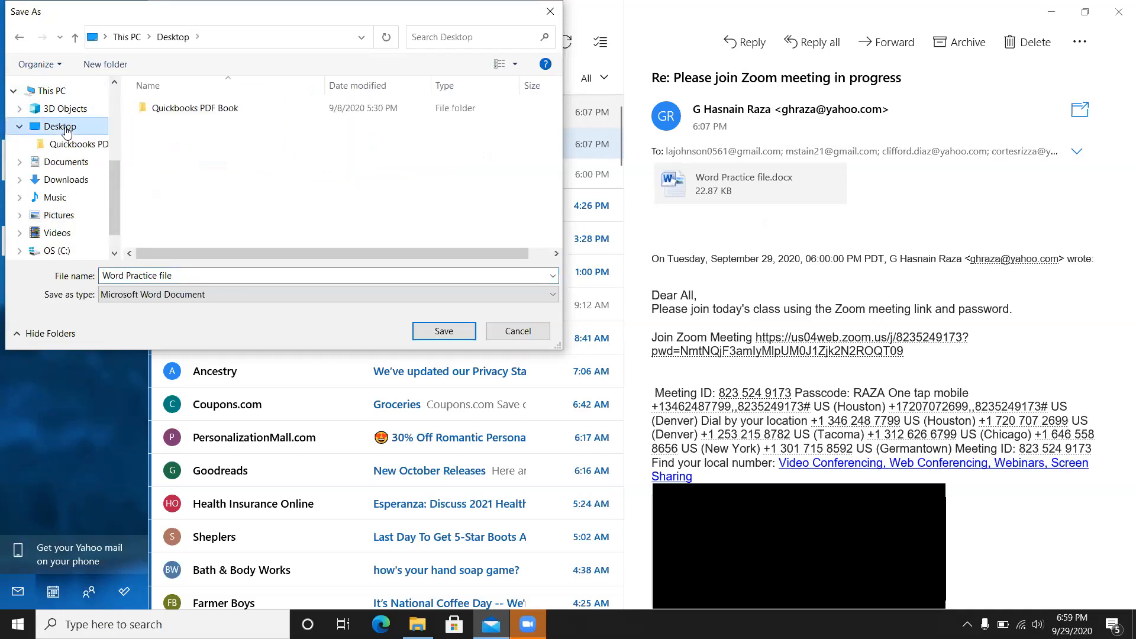
{"action": "left_click", "coordinate": [442, 332]}
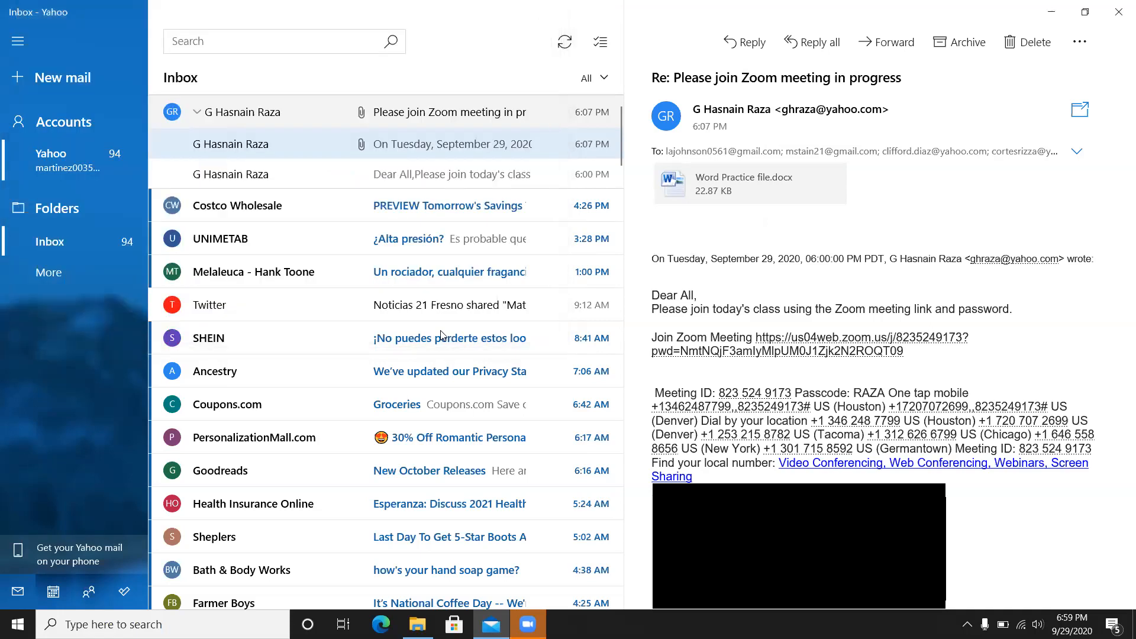
Step: Clear the mail and File Explorer windows away, open Word Practice file from the desktop, and enable editing
{"action": "left_click", "coordinate": [1051, 13]}
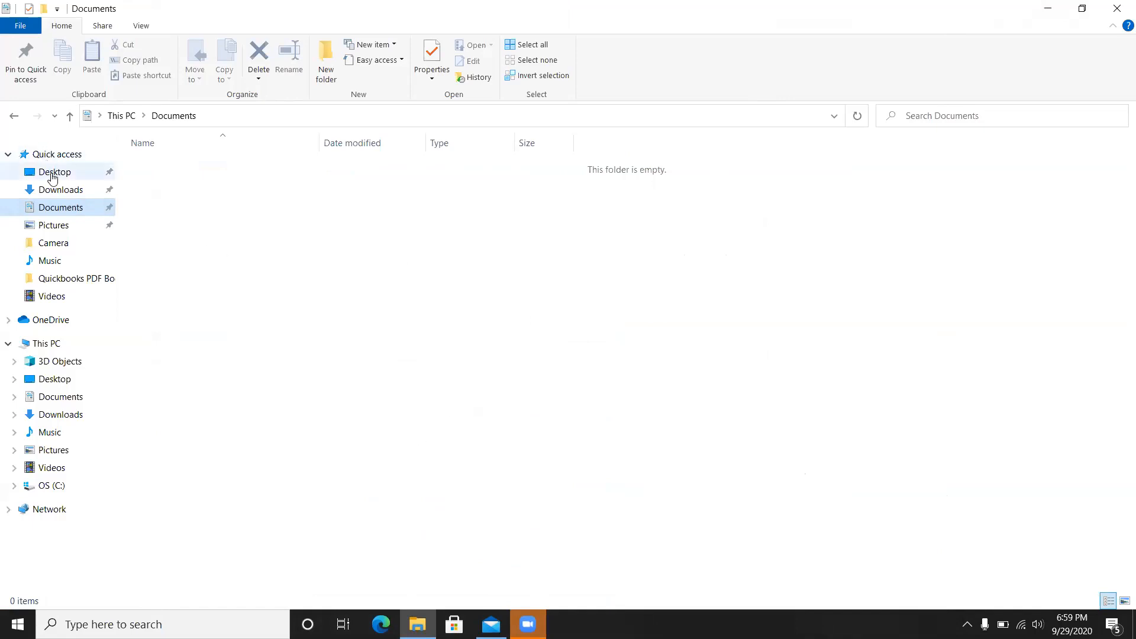
{"action": "left_click", "coordinate": [1117, 10]}
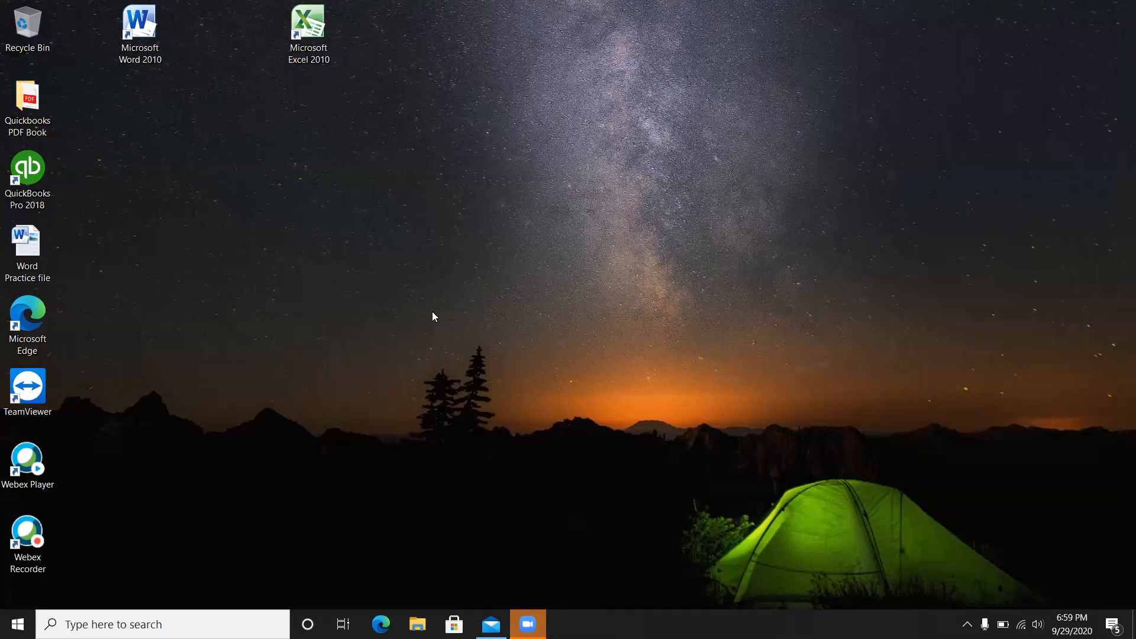
{"action": "double_click", "coordinate": [37, 255]}
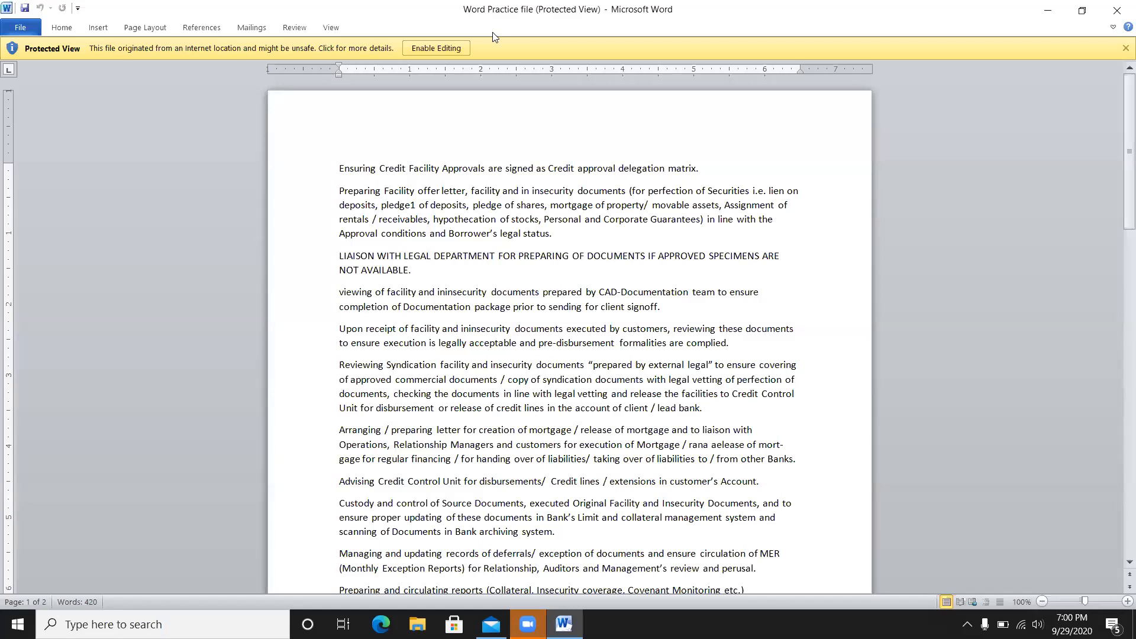
{"action": "left_click", "coordinate": [423, 50]}
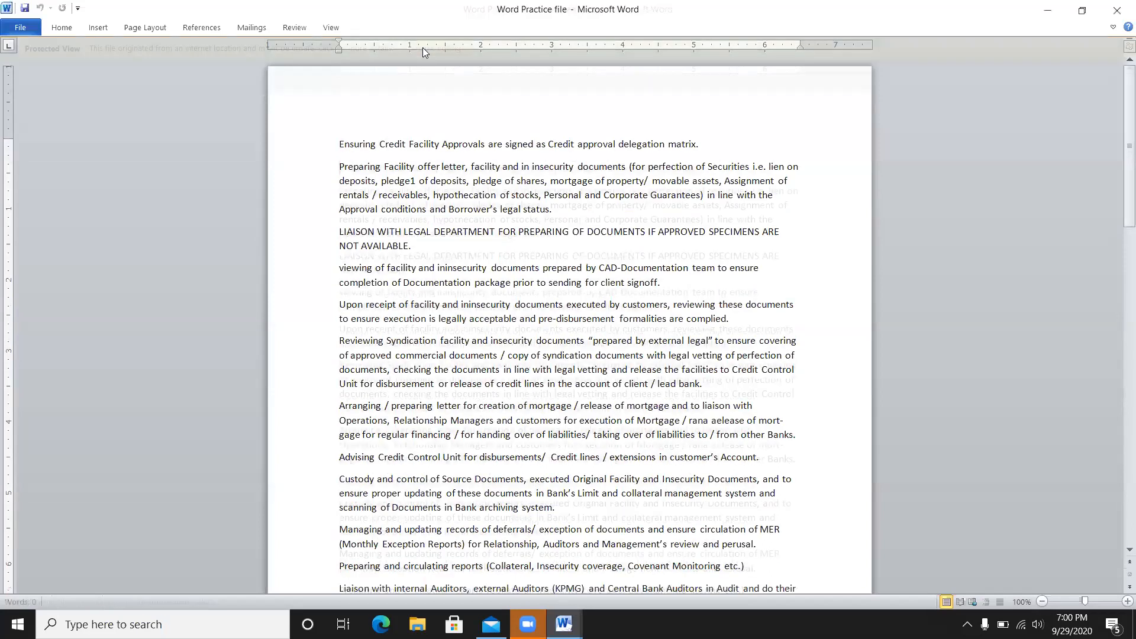
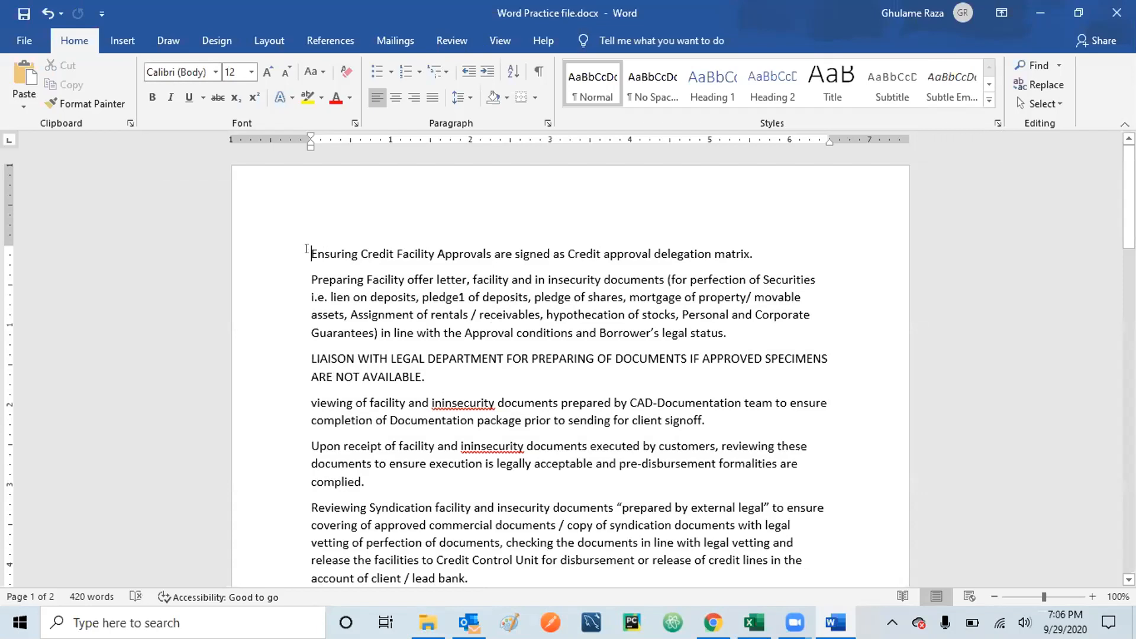
Step: Practise selecting a block of text from the document's start, then make only the first paragraph bold
{"action": "left_click_drag", "start_coordinate": [307, 251], "coordinate": [391, 421]}
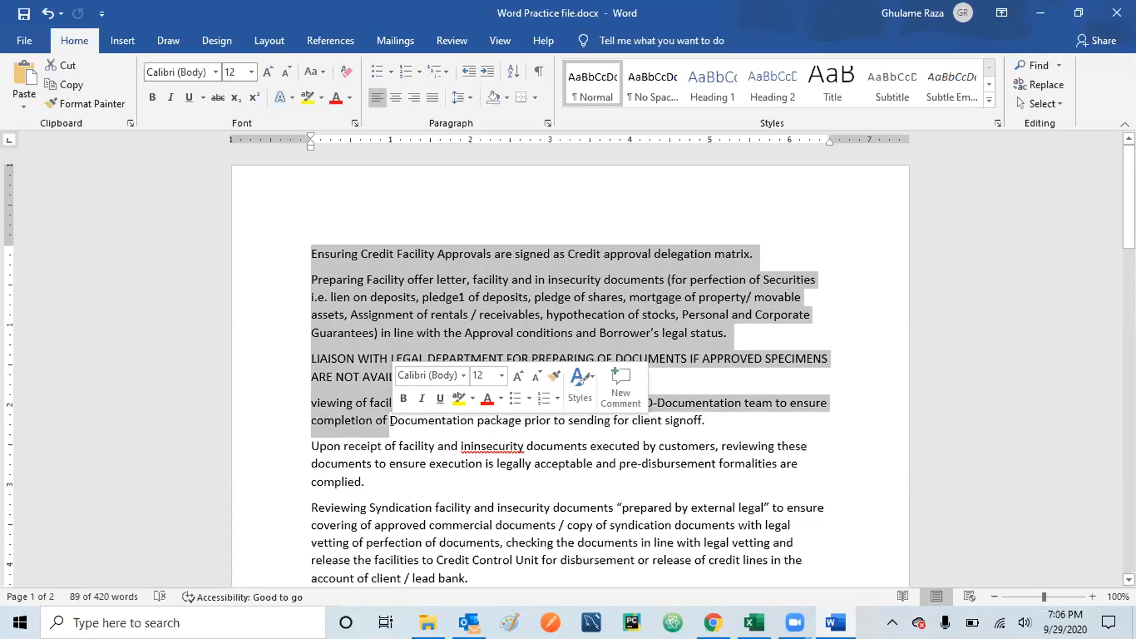
{"action": "left_click", "coordinate": [354, 288]}
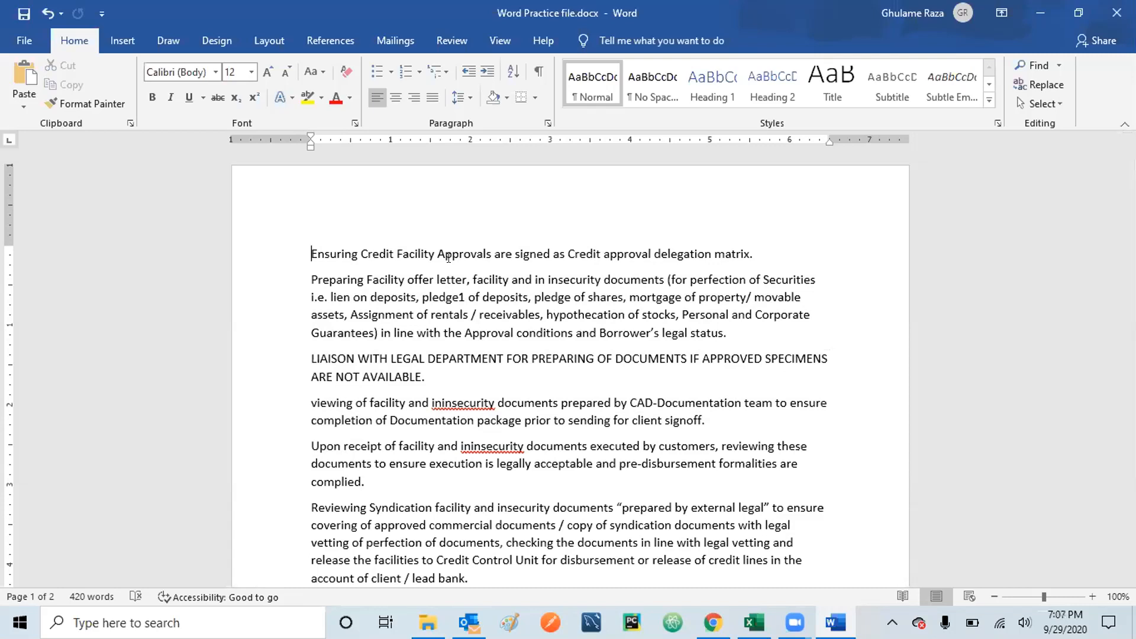
{"action": "triple_click", "coordinate": [452, 260]}
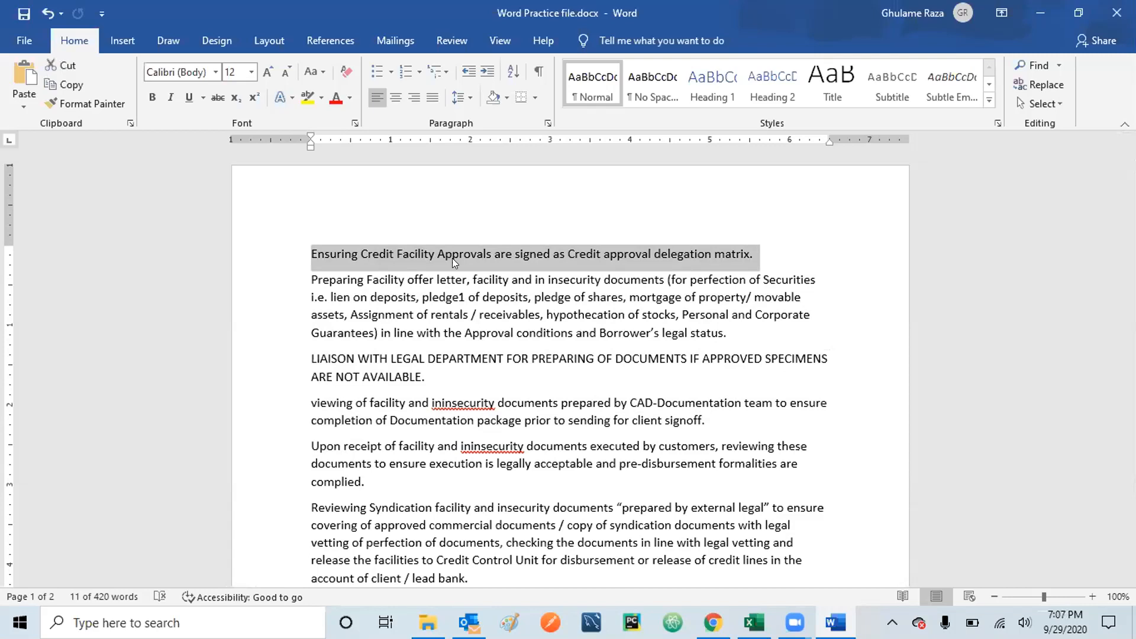
{"action": "left_click", "coordinate": [153, 95]}
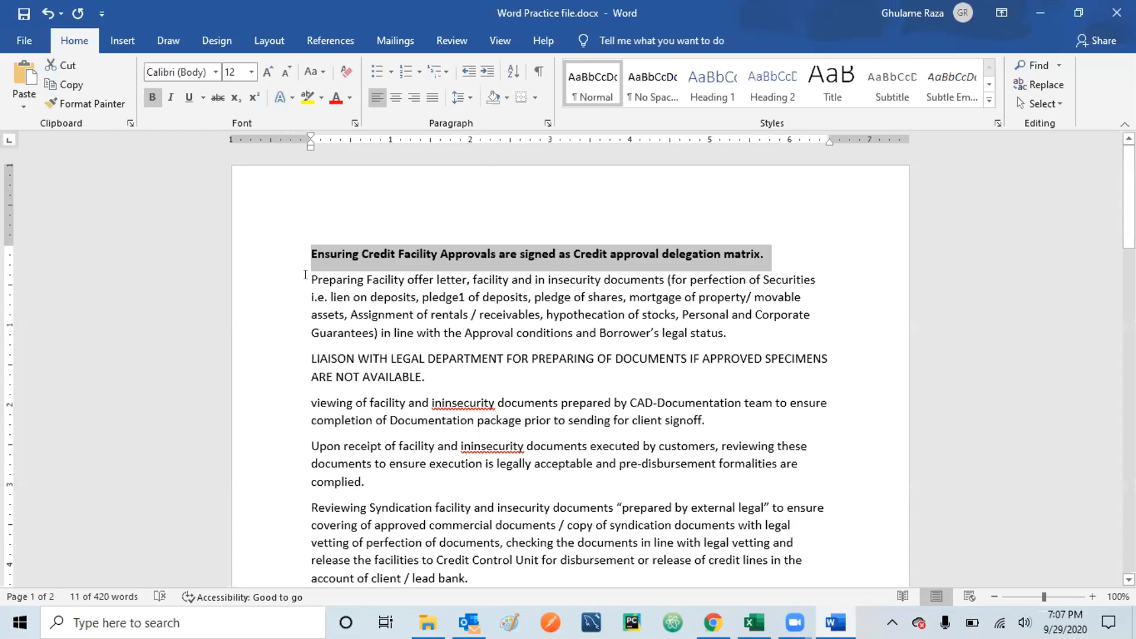
{"action": "left_click", "coordinate": [305, 275]}
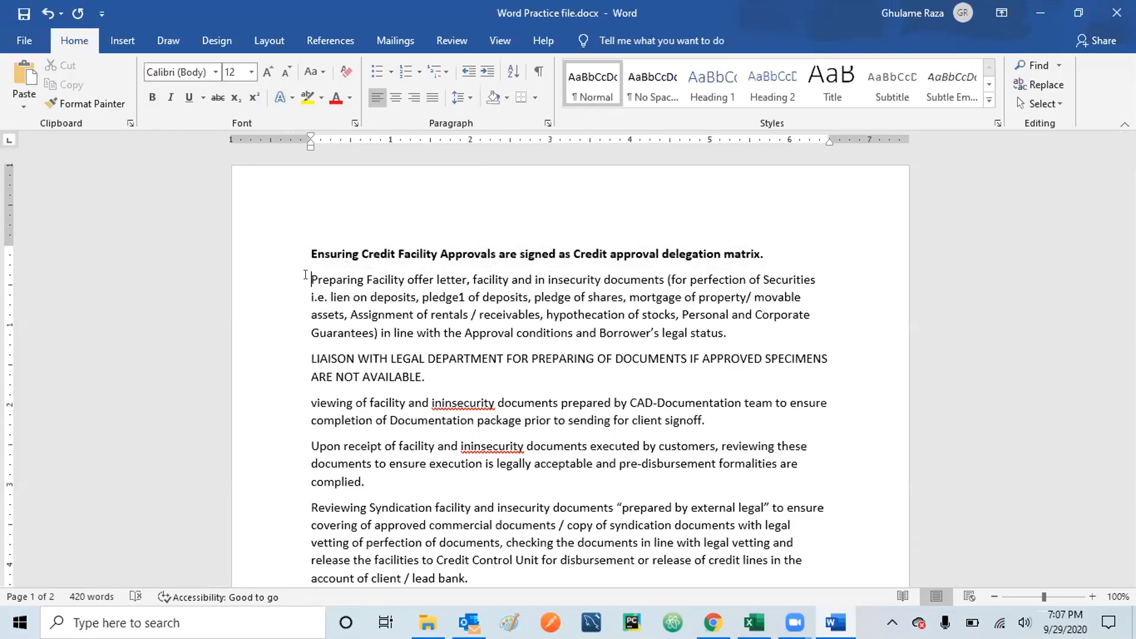
Step: Restore the Word window down, narrow it to about half the screen width, and maximize it again
{"action": "left_click", "coordinate": [1078, 13]}
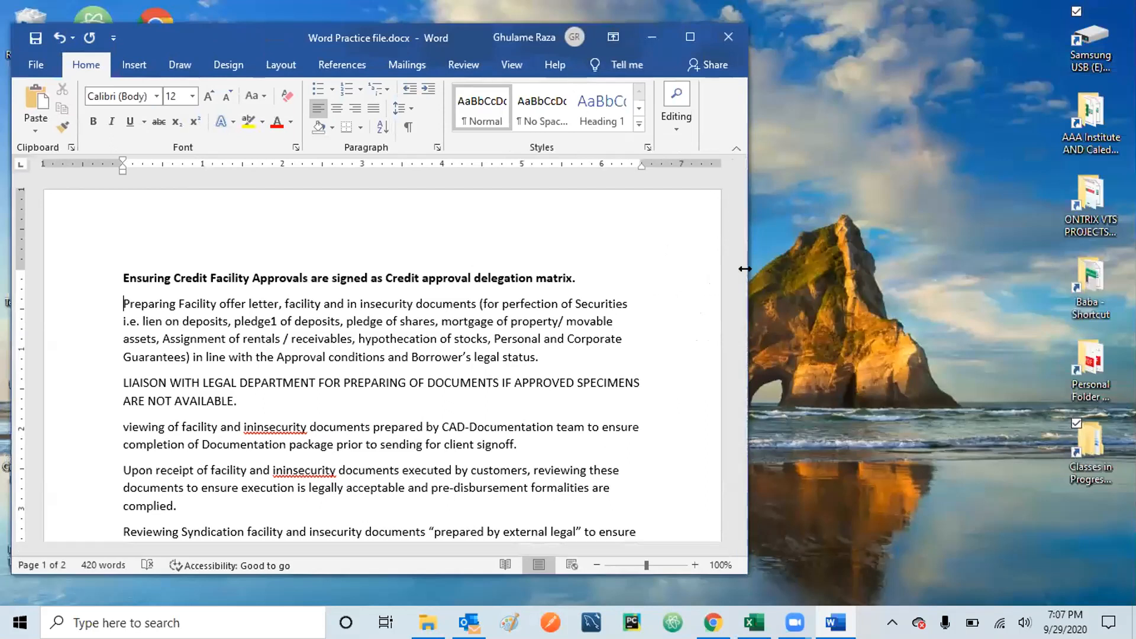
{"action": "left_click_drag", "start_coordinate": [747, 268], "coordinate": [559, 269]}
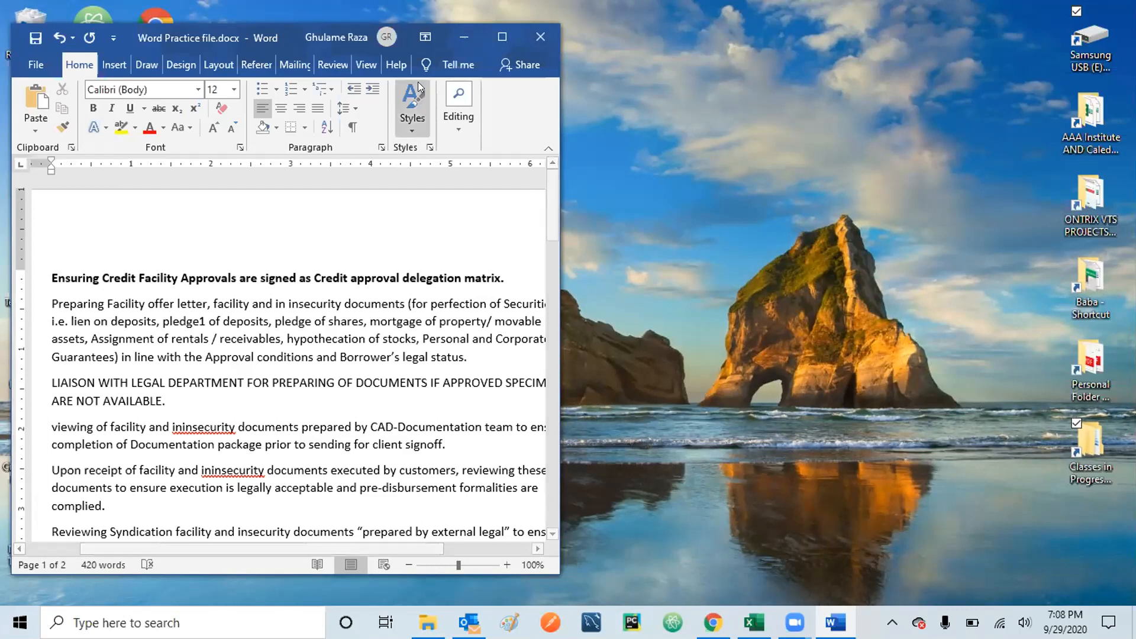
{"action": "left_click", "coordinate": [501, 37]}
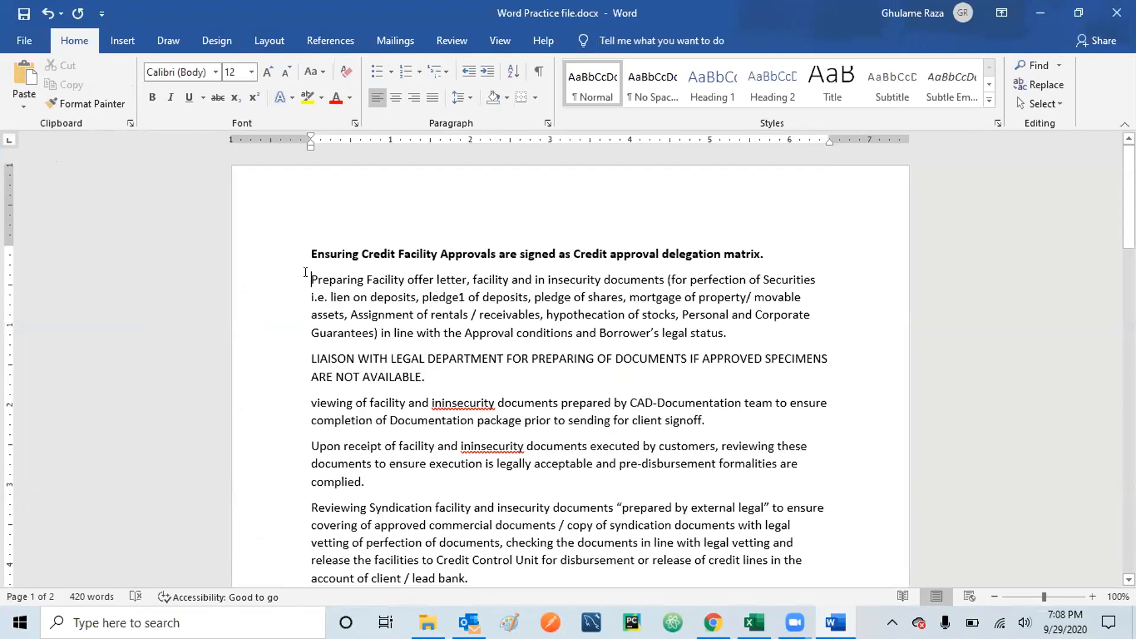
Step: Italicize the first line of the second paragraph, starting "Preparing Facility offer letter"
{"action": "left_click", "coordinate": [308, 276]}
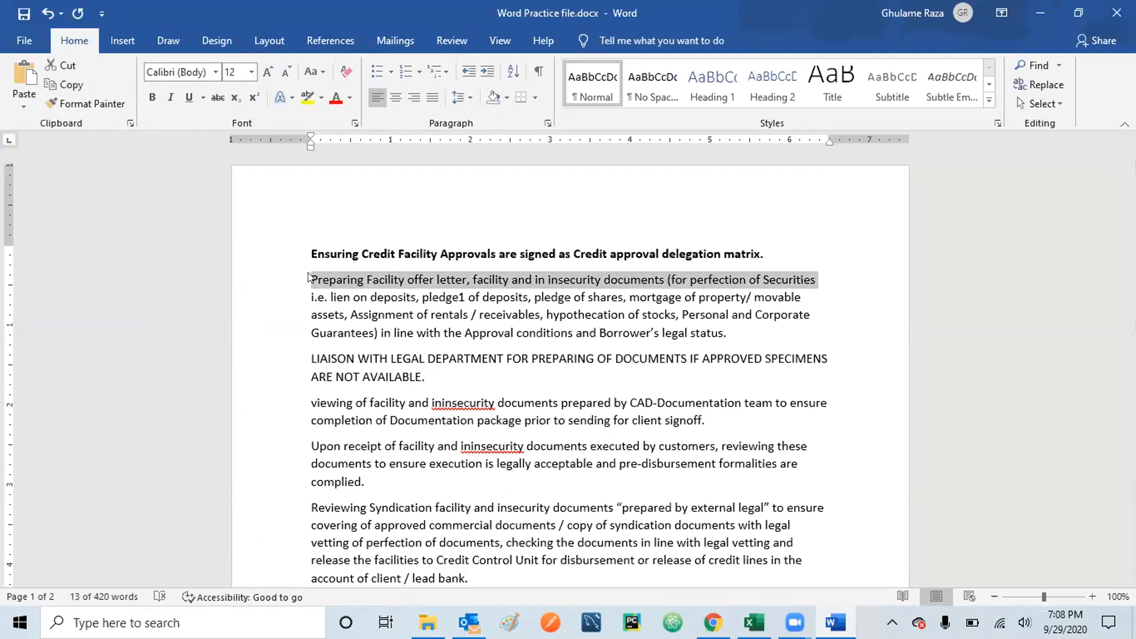
{"action": "left_click", "coordinate": [169, 97]}
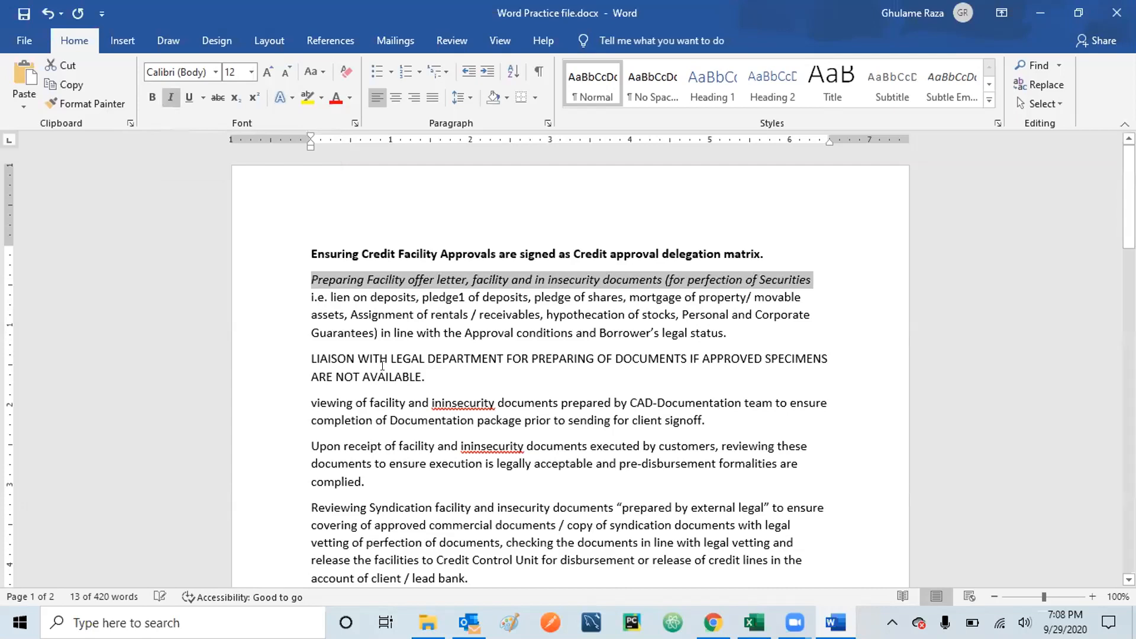
{"action": "left_click", "coordinate": [446, 272]}
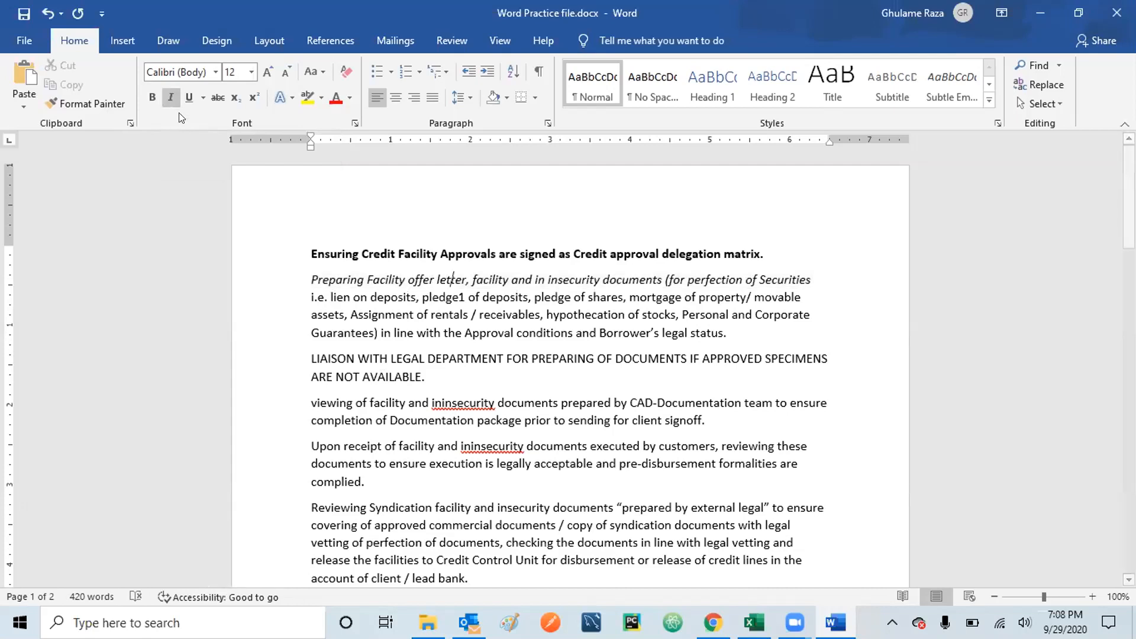
Step: Underline the second paragraph's second line, starting "i.e. lien on deposits", and look over the other underline styles
{"action": "left_click", "coordinate": [307, 252]}
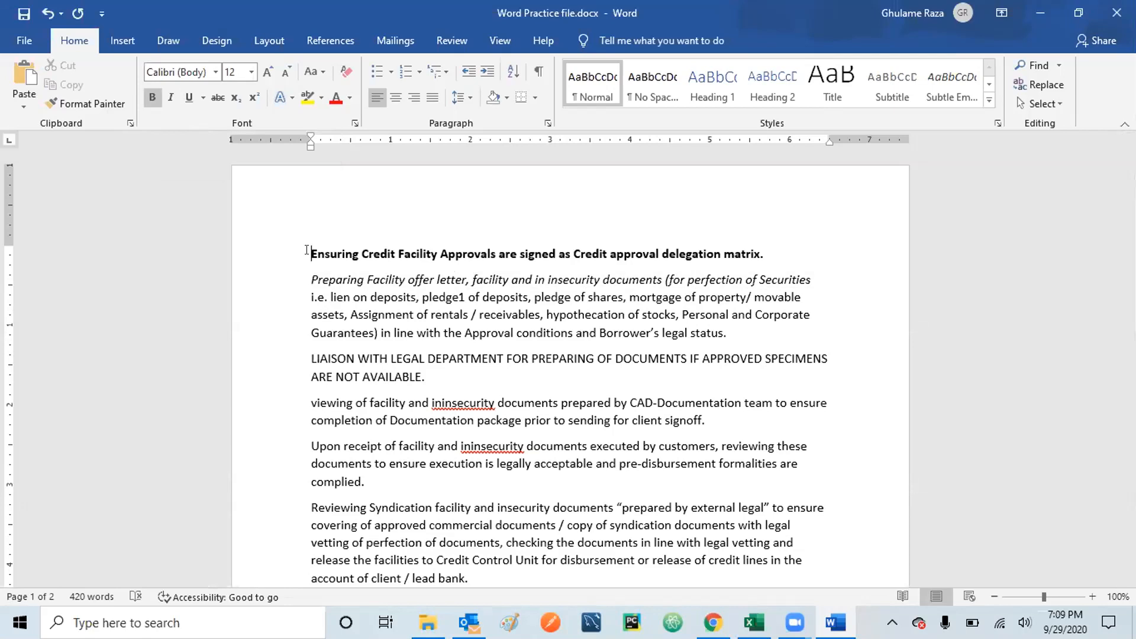
{"action": "left_click", "coordinate": [190, 98]}
{"action": "left_click", "coordinate": [305, 294]}
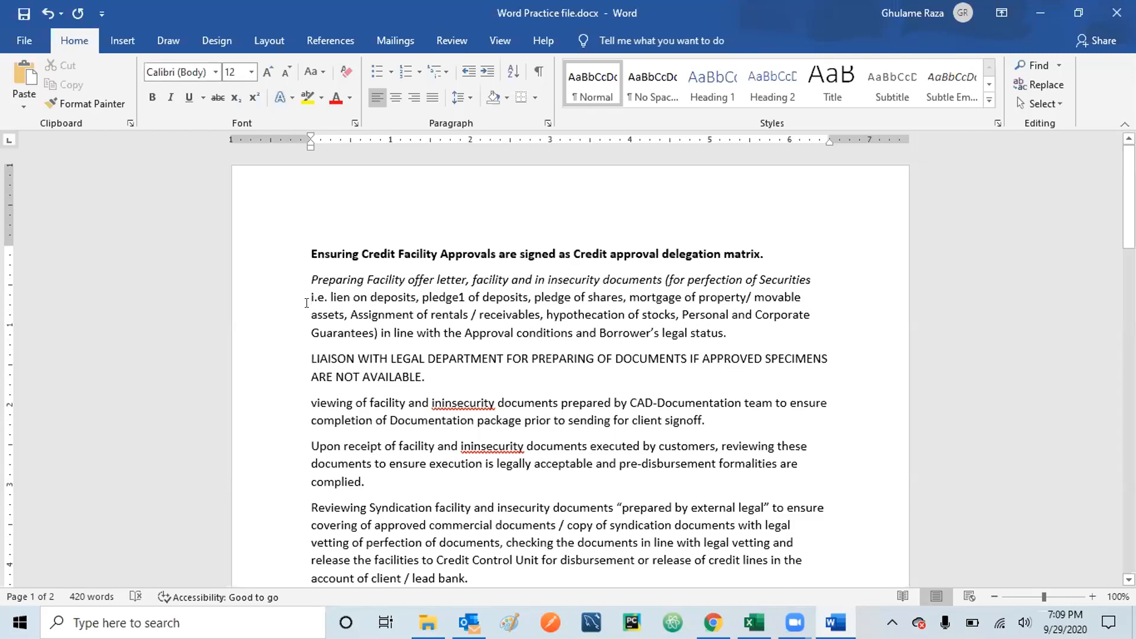
{"action": "key", "text": "shift+End"}
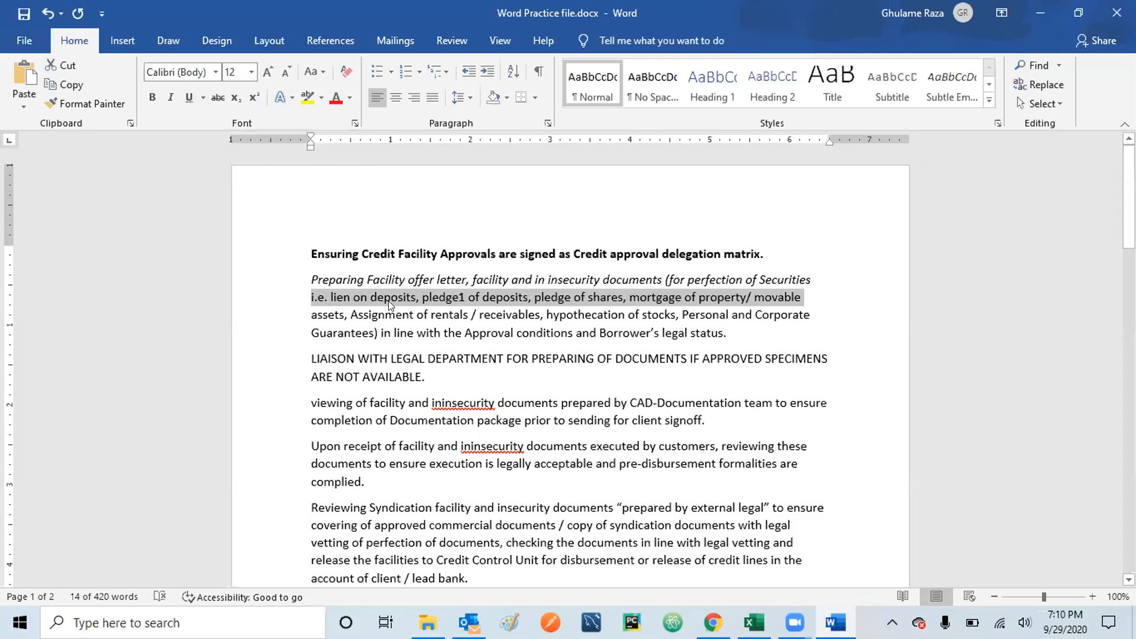
{"action": "left_click", "coordinate": [201, 93]}
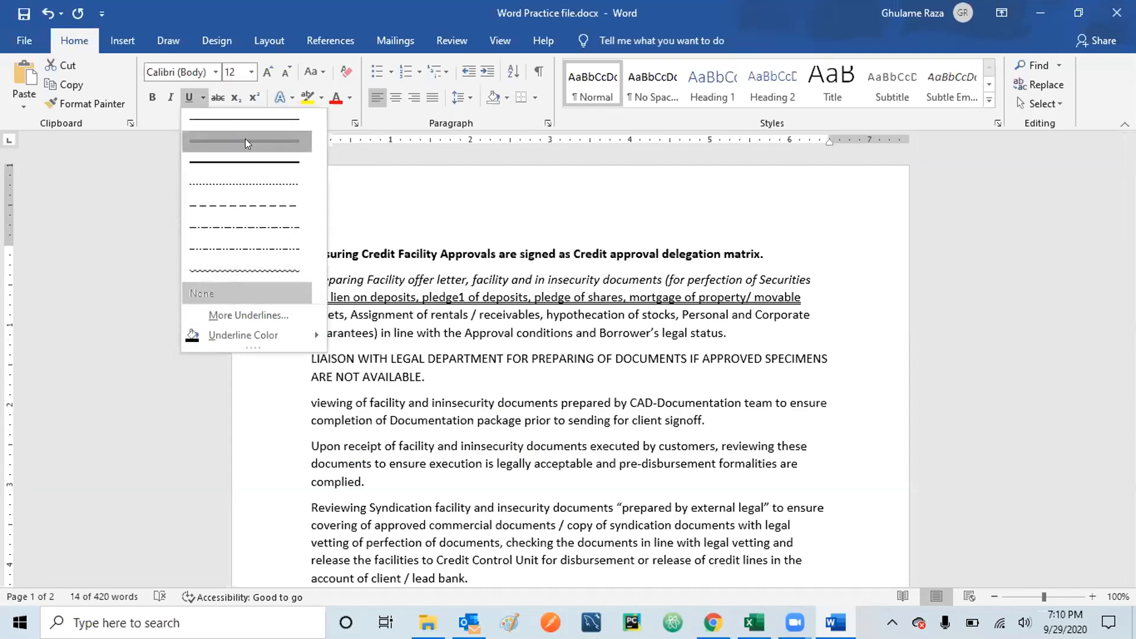
{"action": "left_click", "coordinate": [255, 126]}
{"action": "left_click", "coordinate": [417, 417]}
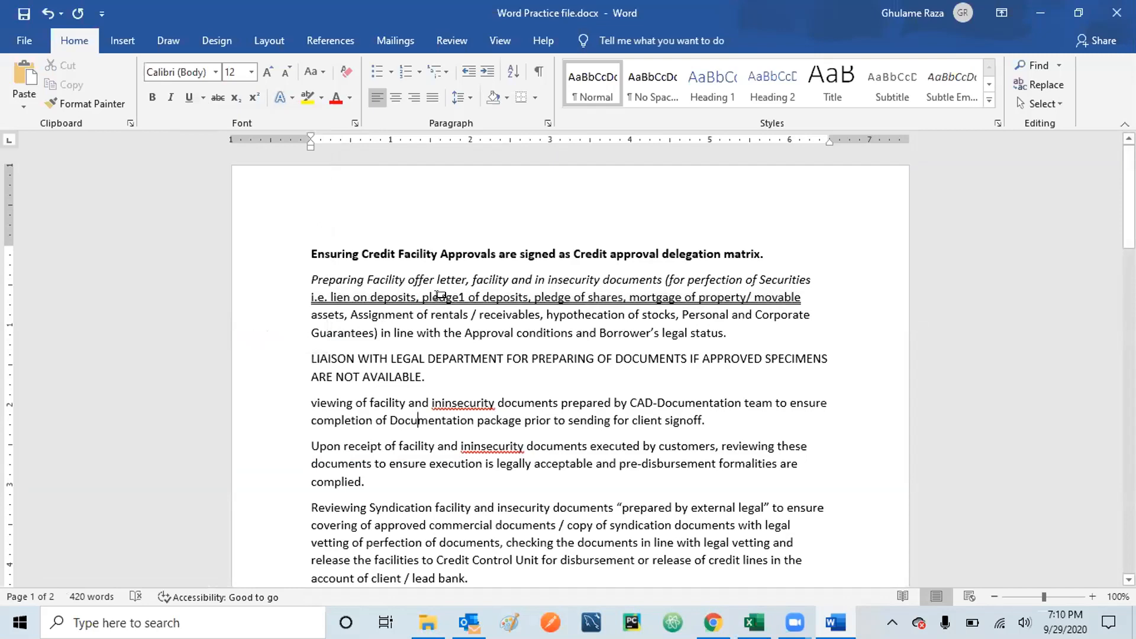
{"action": "left_click", "coordinate": [202, 95]}
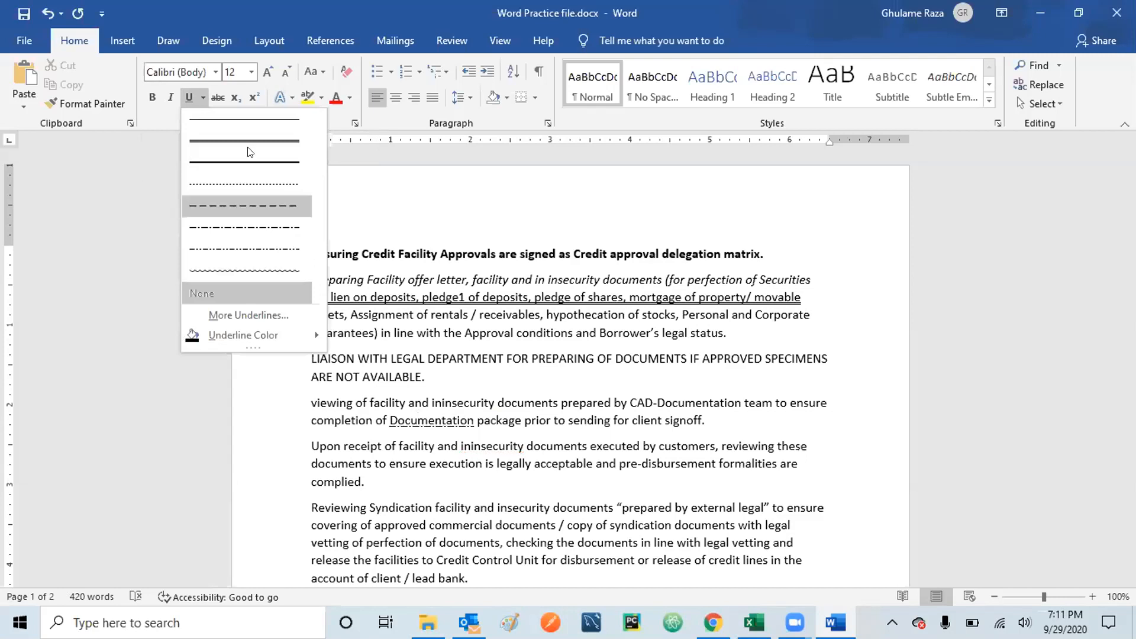
{"action": "left_click", "coordinate": [377, 293]}
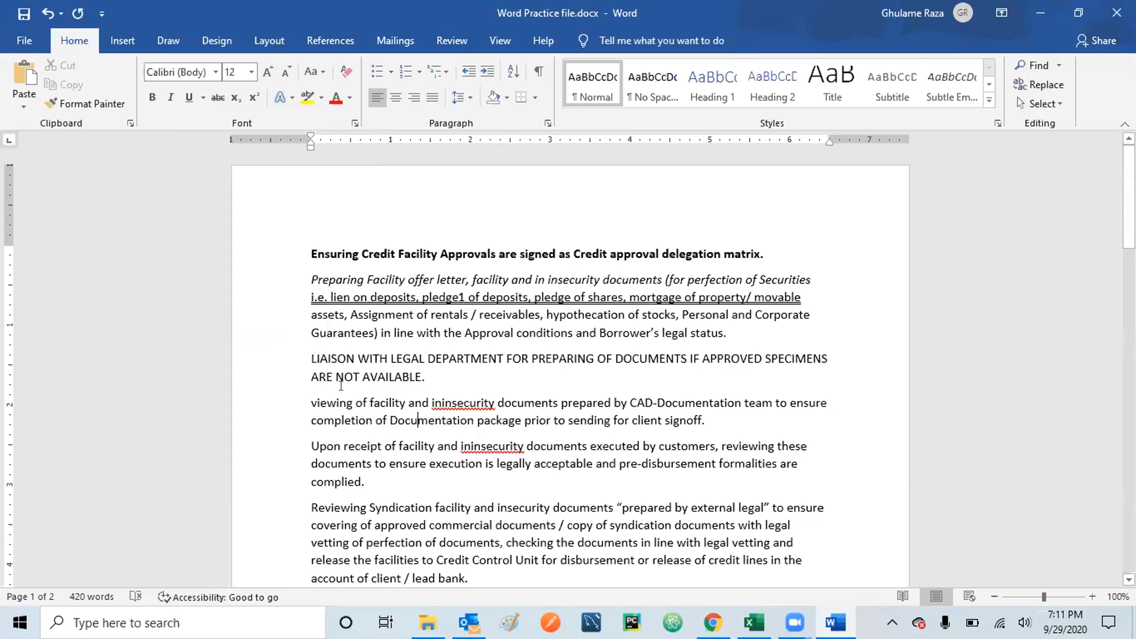
Step: Select the second paragraph's third line, starting "assets, Assignment of rentals", and view its Font dialog settings
{"action": "left_click", "coordinate": [305, 313]}
{"action": "left_click", "coordinate": [309, 316]}
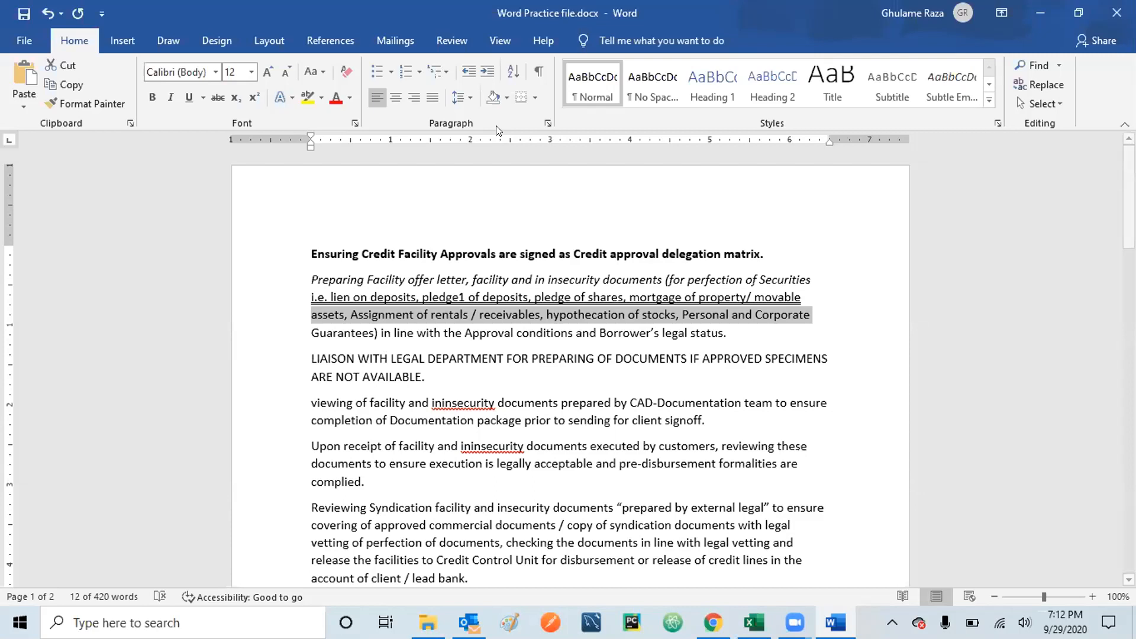
{"action": "key", "text": "ctrl+d"}
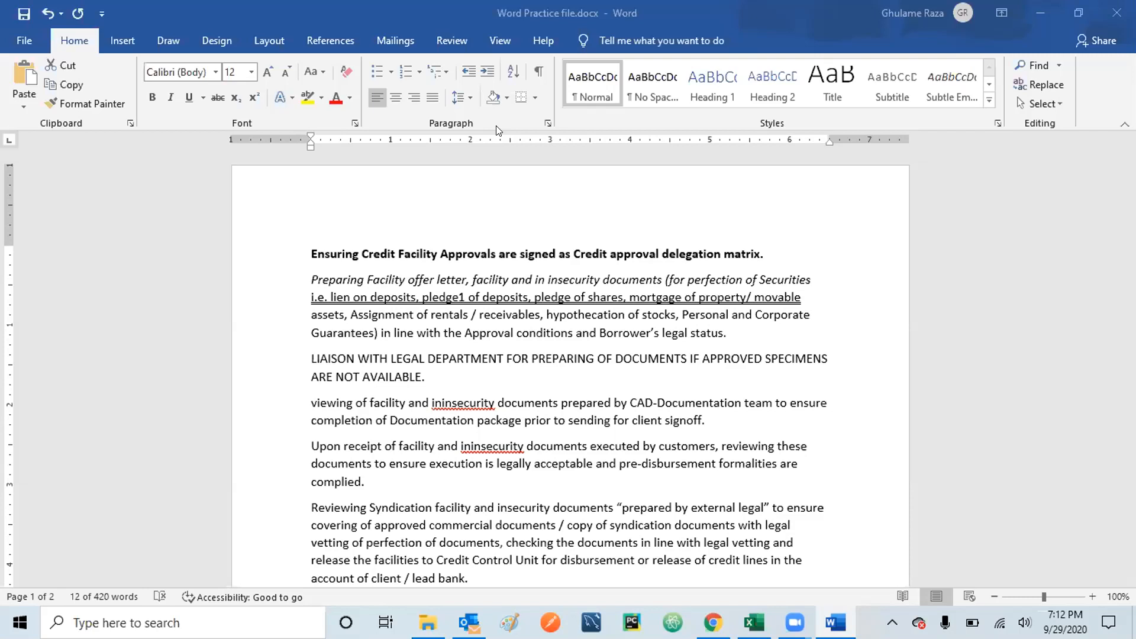
{"action": "left_click", "coordinate": [497, 126]}
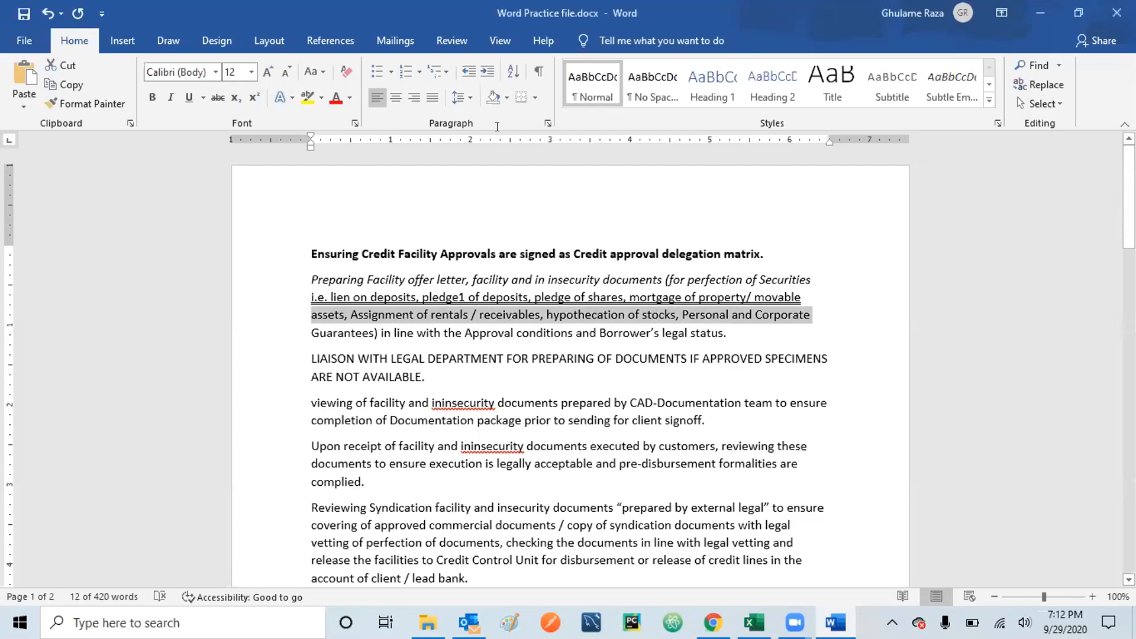
{"action": "left_click", "coordinate": [591, 48]}
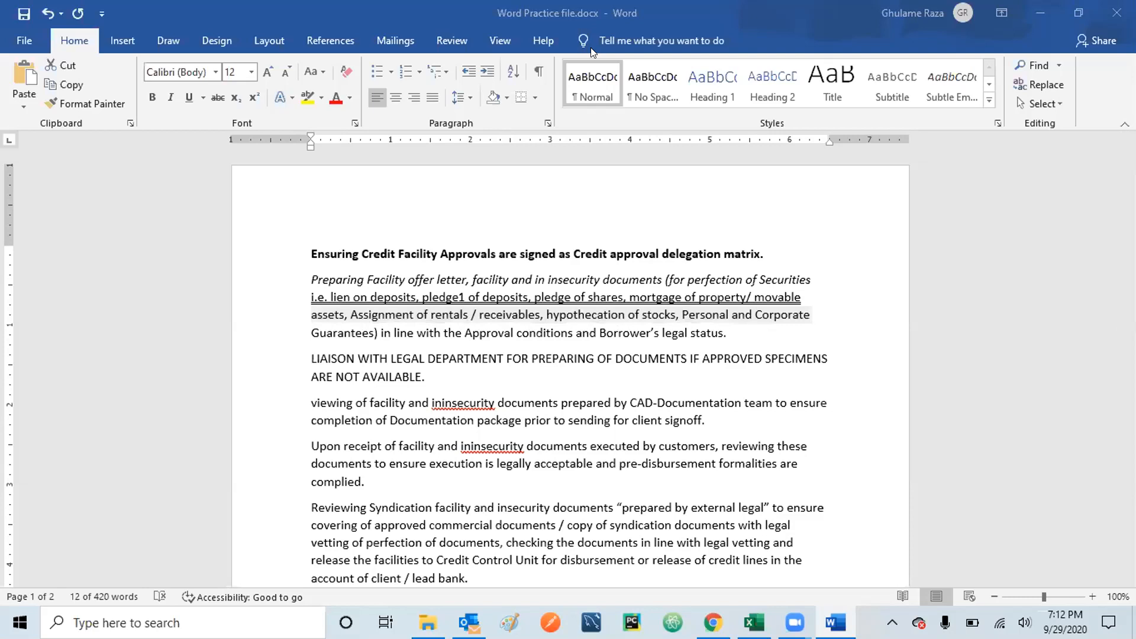
{"action": "left_click", "coordinate": [708, 187]}
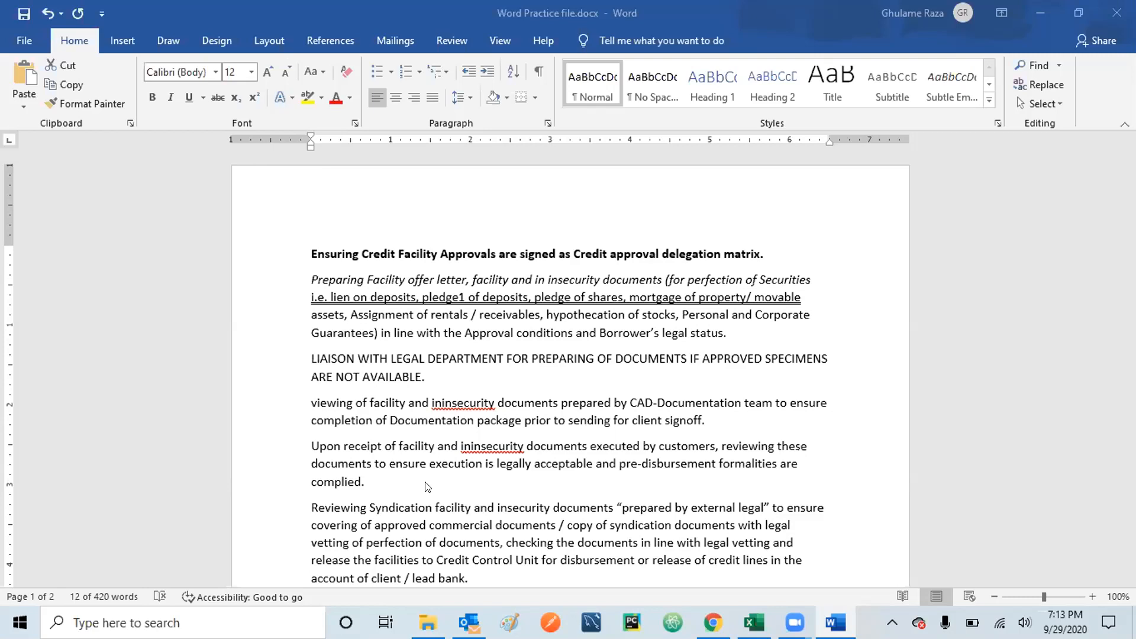
Step: Replace the word "documents" with "page" in the paragraph starting "viewing of facility and ininsecurity"
{"action": "left_click", "coordinate": [513, 403]}
{"action": "double_click", "coordinate": [500, 403]}
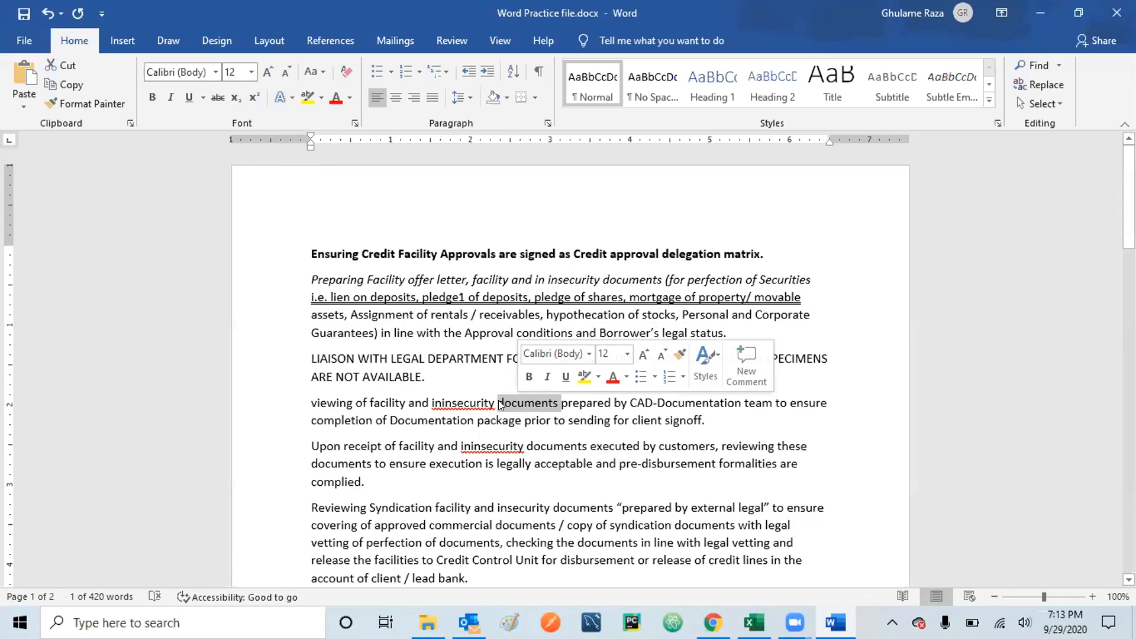
{"action": "key", "text": "Delete"}
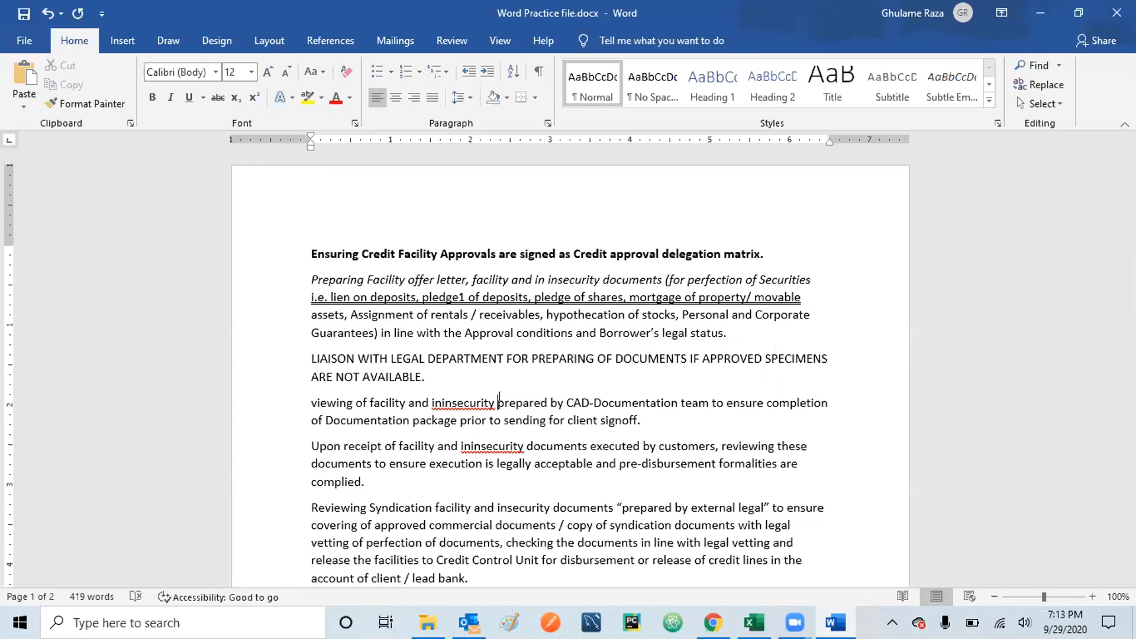
{"action": "type", "text": "page"}
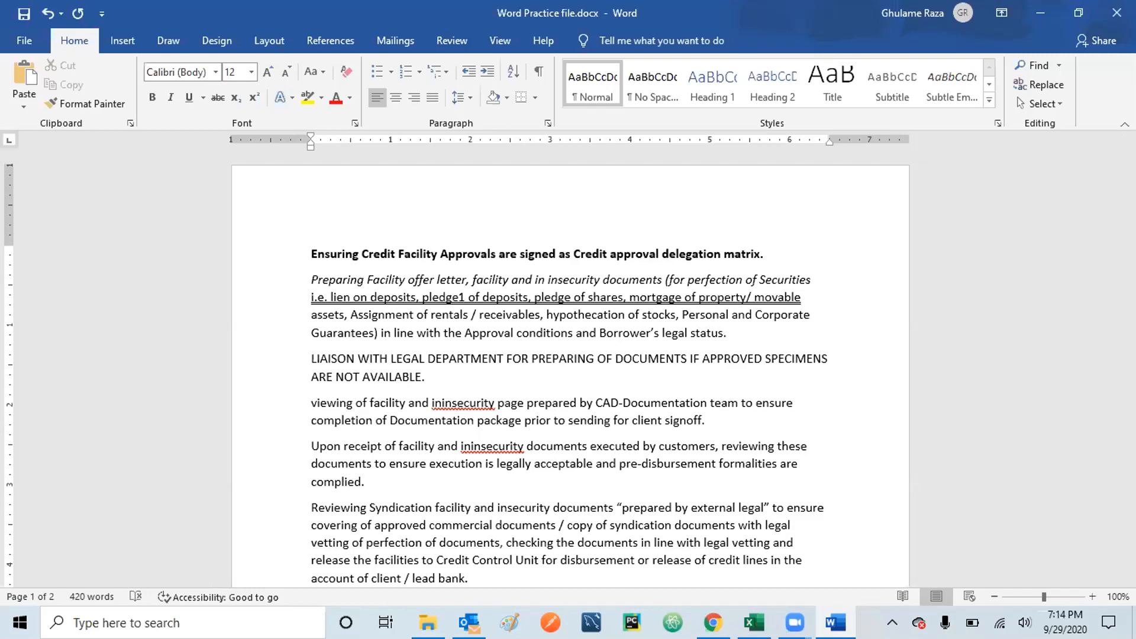
Step: Replace the word "page" with "document" in the paragraph starting "viewing of facility and ininsecurity"
{"action": "key", "text": "shift+Left"}
{"action": "key", "text": "shift+Left"}
{"action": "key", "text": "shift+Left"}
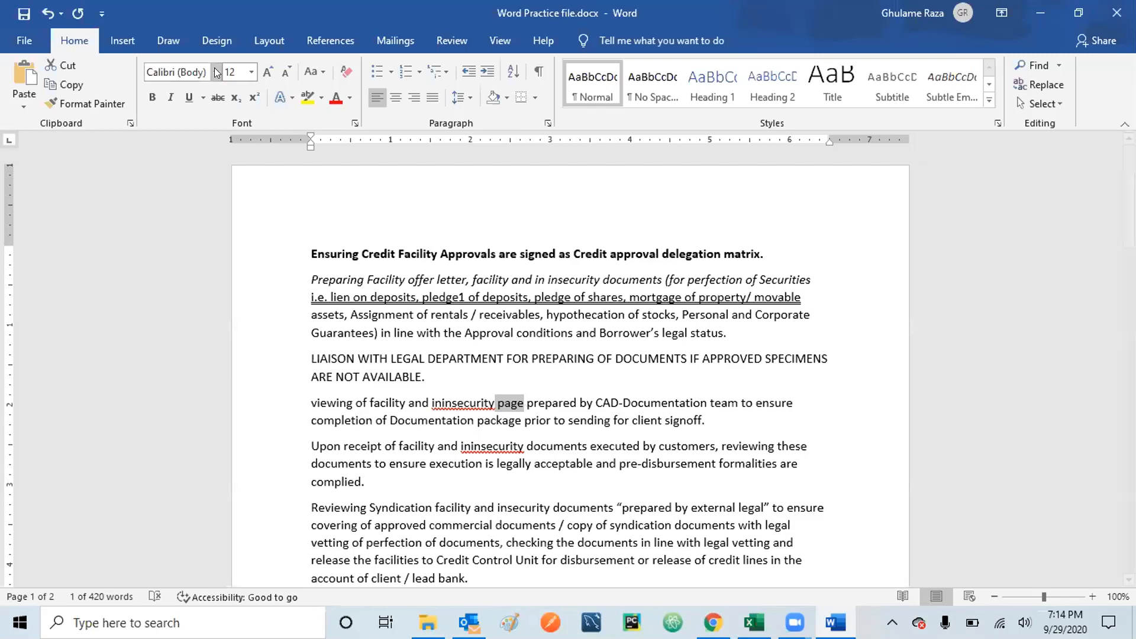
{"action": "type", "text": "document"}
Step: Strike through the word "document" in the paragraph starting "viewing of facility", and look over the change-tracking and review commands
{"action": "key", "text": "Left"}
{"action": "key", "text": "Left"}
{"action": "key", "text": "Left"}
{"action": "key", "text": "Left"}
{"action": "key", "text": "Left"}
{"action": "key", "text": "Left"}
{"action": "key", "text": "Left"}
{"action": "key", "text": "Left"}
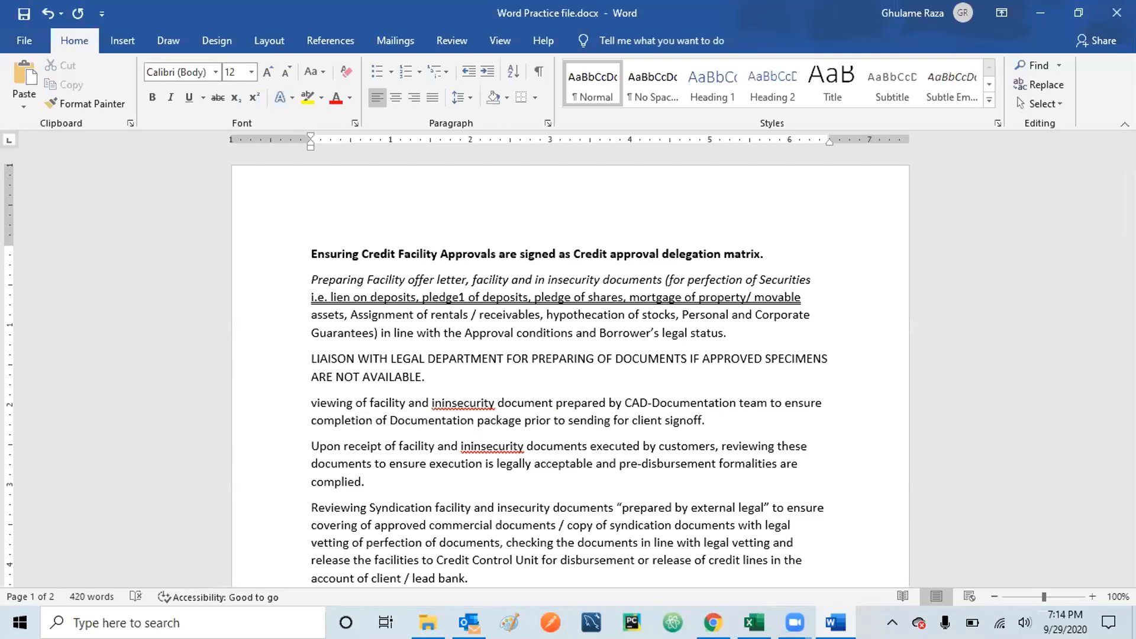
{"action": "key", "text": "shift+Right"}
{"action": "key", "text": "shift+Right"}
{"action": "key", "text": "shift+Right"}
{"action": "key", "text": "shift+Right"}
{"action": "key", "text": "shift+Right"}
{"action": "key", "text": "shift+Right"}
{"action": "key", "text": "shift+Right"}
{"action": "key", "text": "shift+Right"}
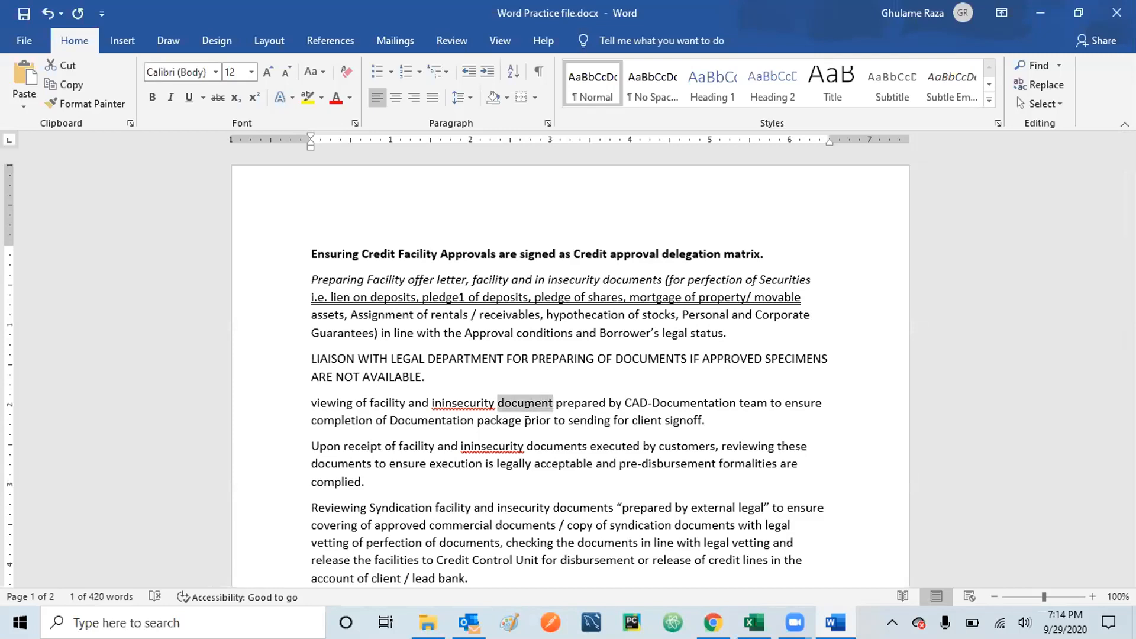
{"action": "left_click", "coordinate": [217, 98]}
{"action": "left_click", "coordinate": [591, 472]}
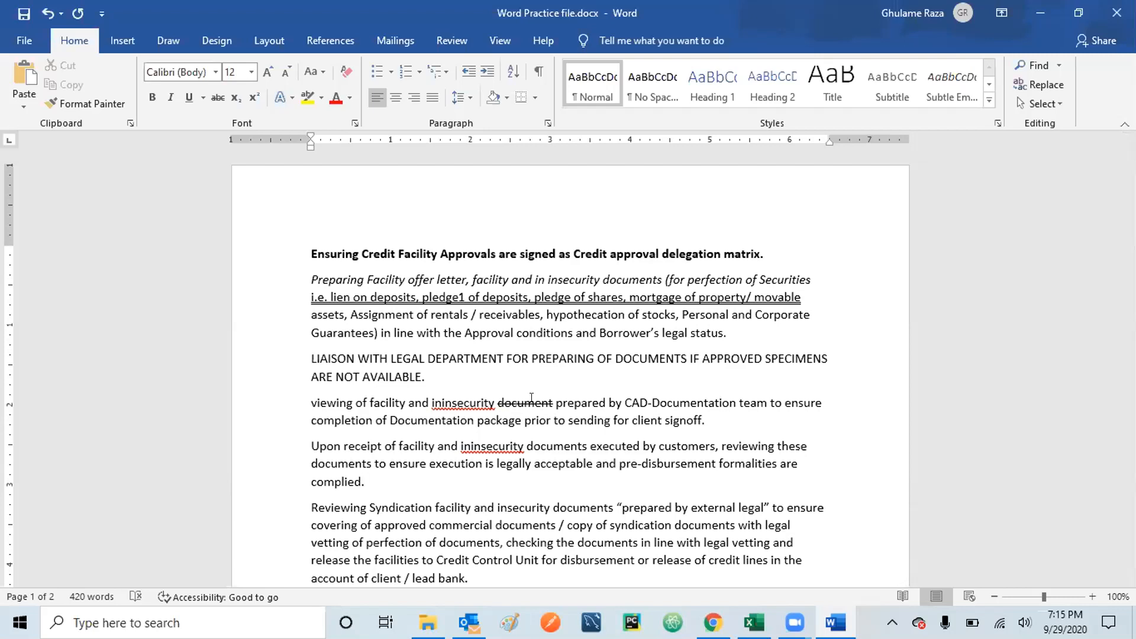
{"action": "left_click", "coordinate": [471, 40]}
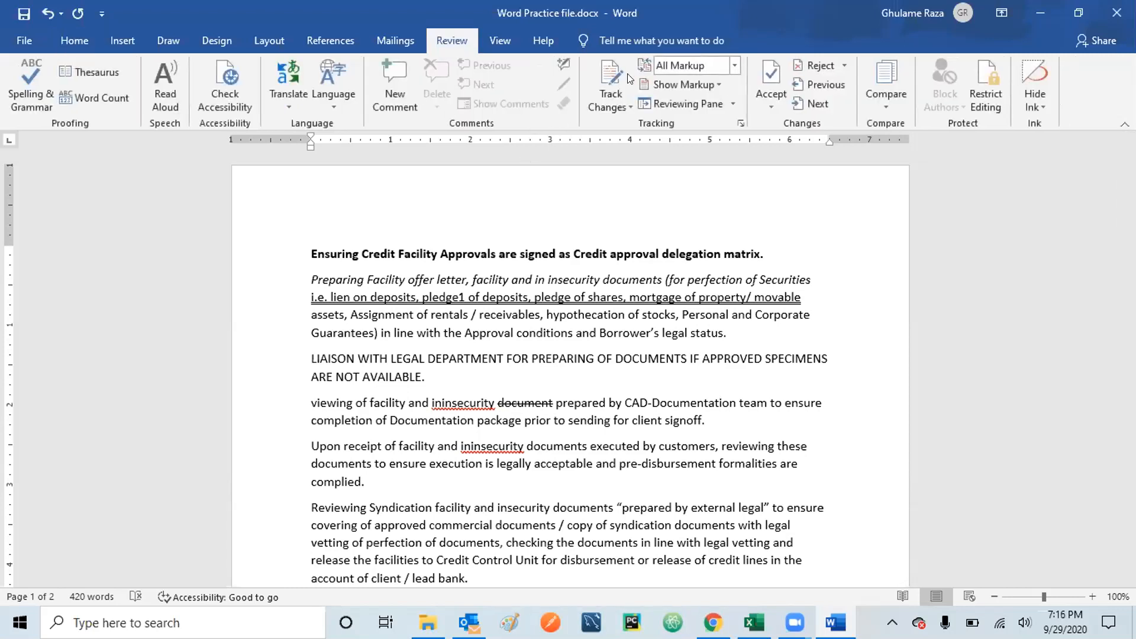
{"action": "left_click", "coordinate": [74, 40]}
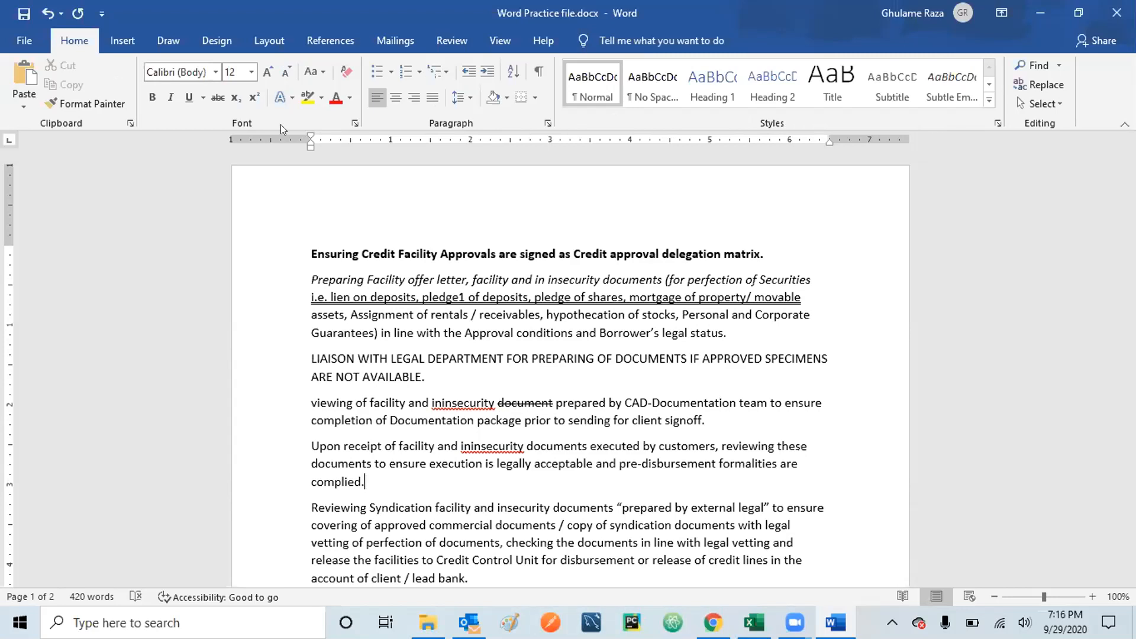
Step: Add "H2O" on the empty line at the end of the document and format its 2 as subscript
{"action": "left_click", "coordinate": [759, 443]}
{"action": "scroll", "coordinate": [757, 436], "scroll_direction": "down", "scroll_amount": 10}
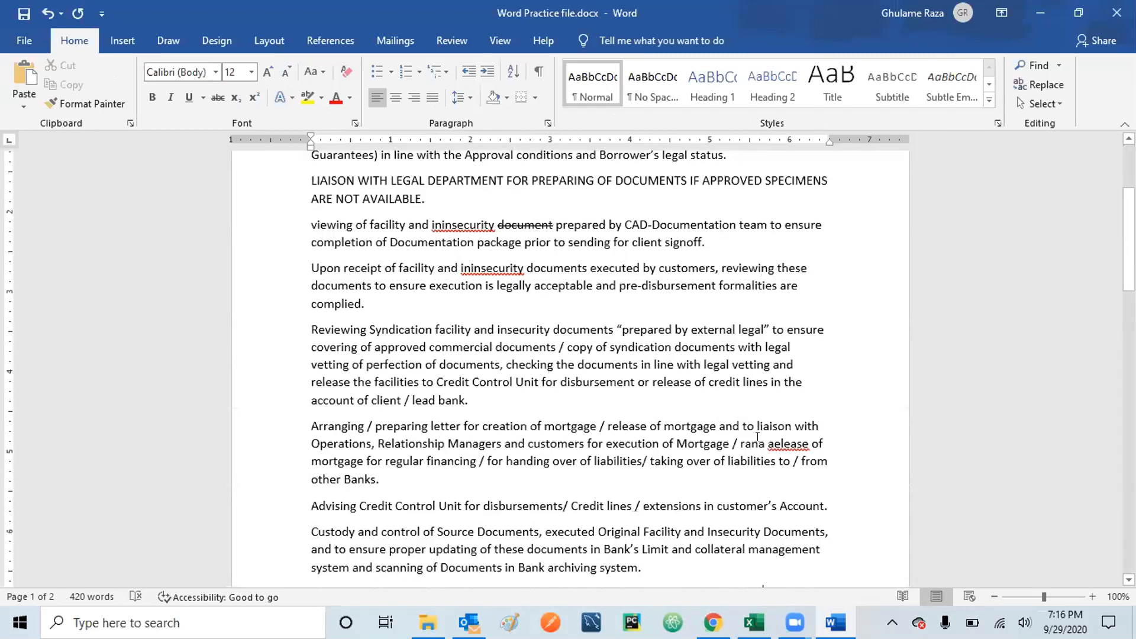
{"action": "key", "text": "ctrl+End"}
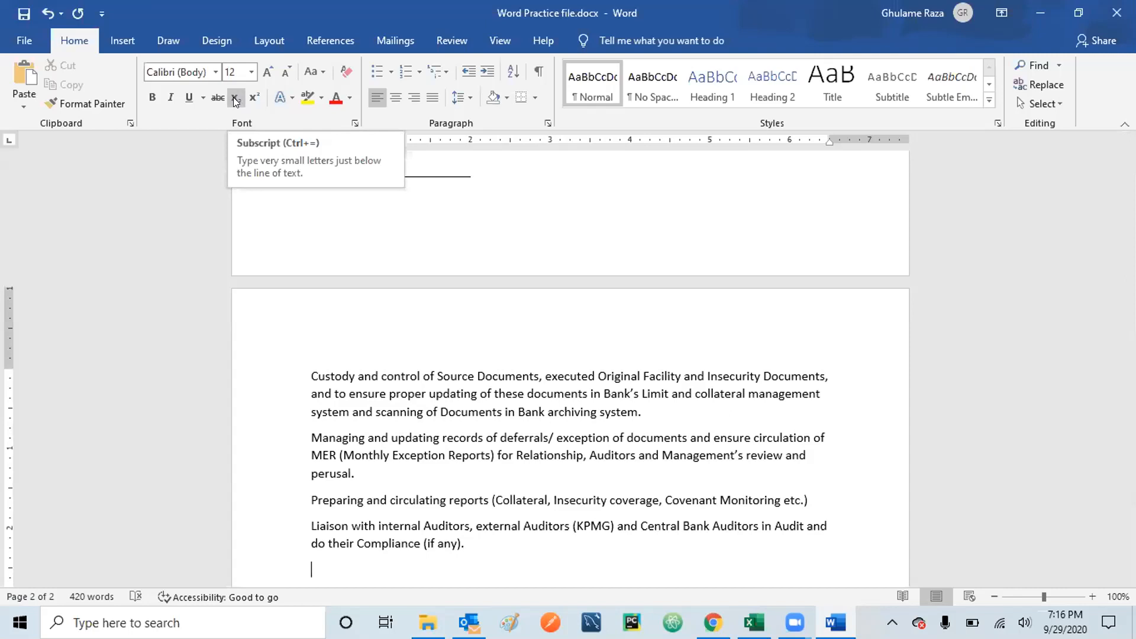
{"action": "type", "text": "H"}
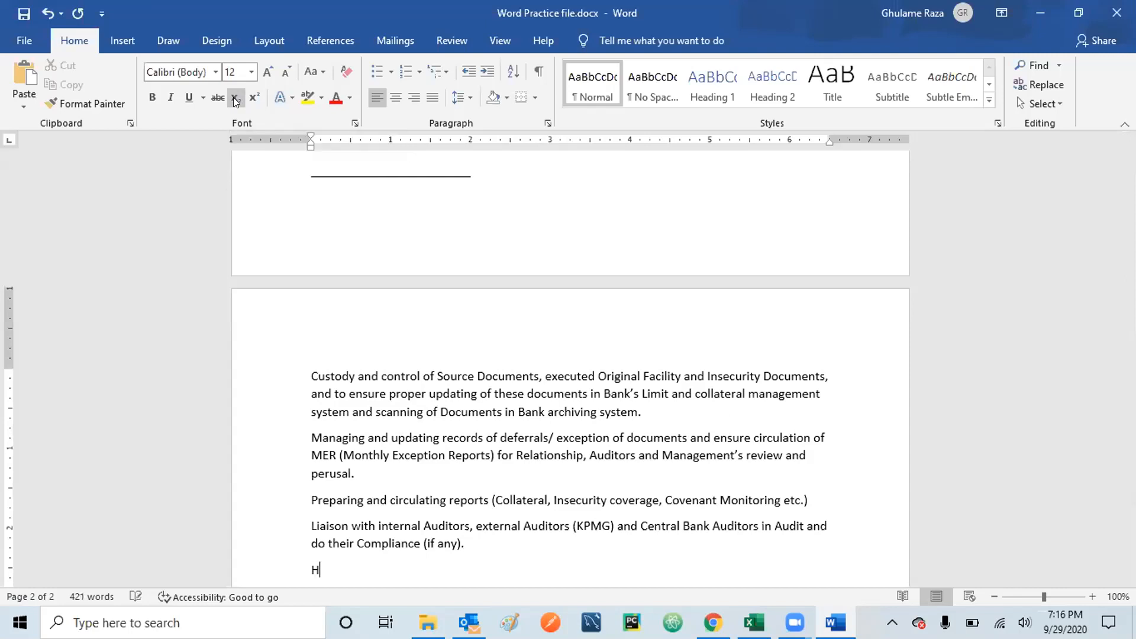
{"action": "type", "text": "2O"}
{"action": "key", "text": "shift+Left"}
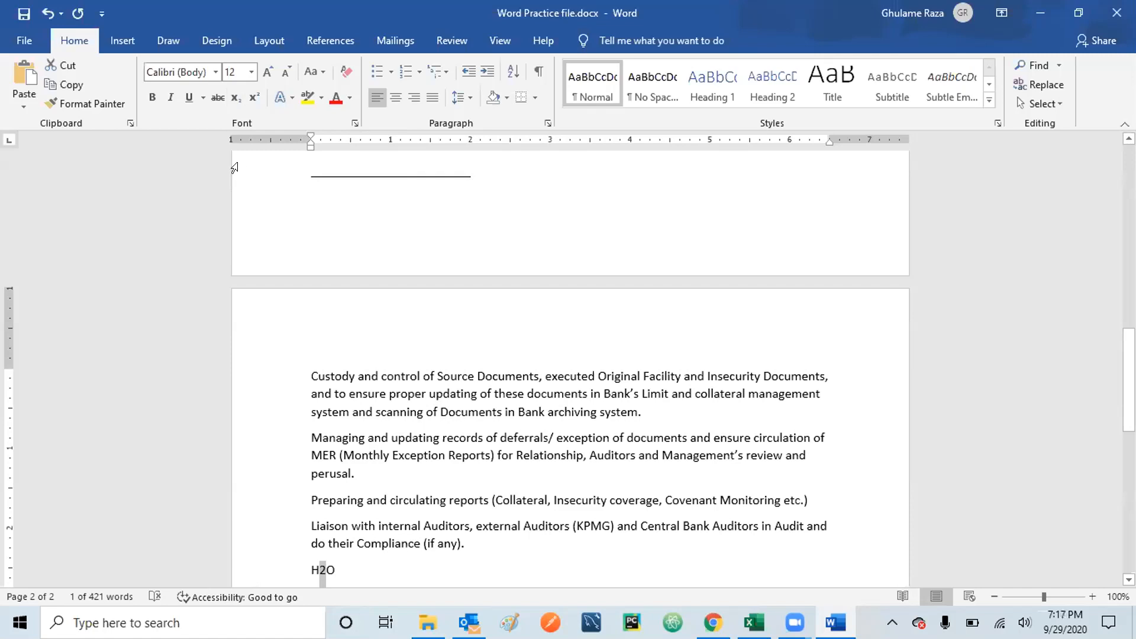
{"action": "left_click", "coordinate": [235, 98]}
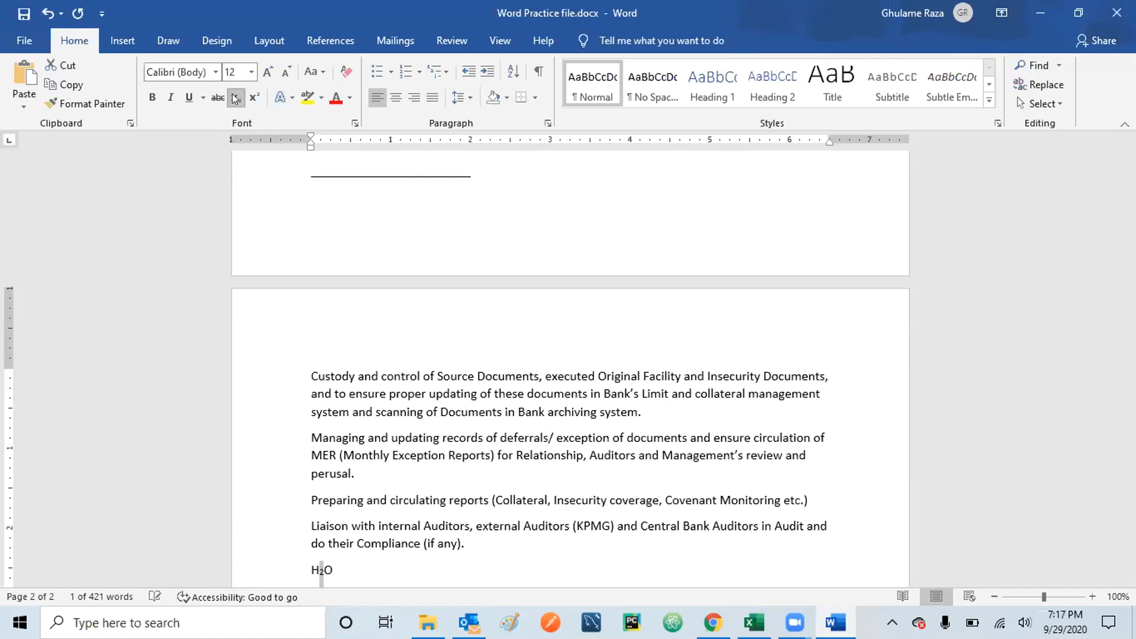
{"action": "left_click", "coordinate": [355, 558]}
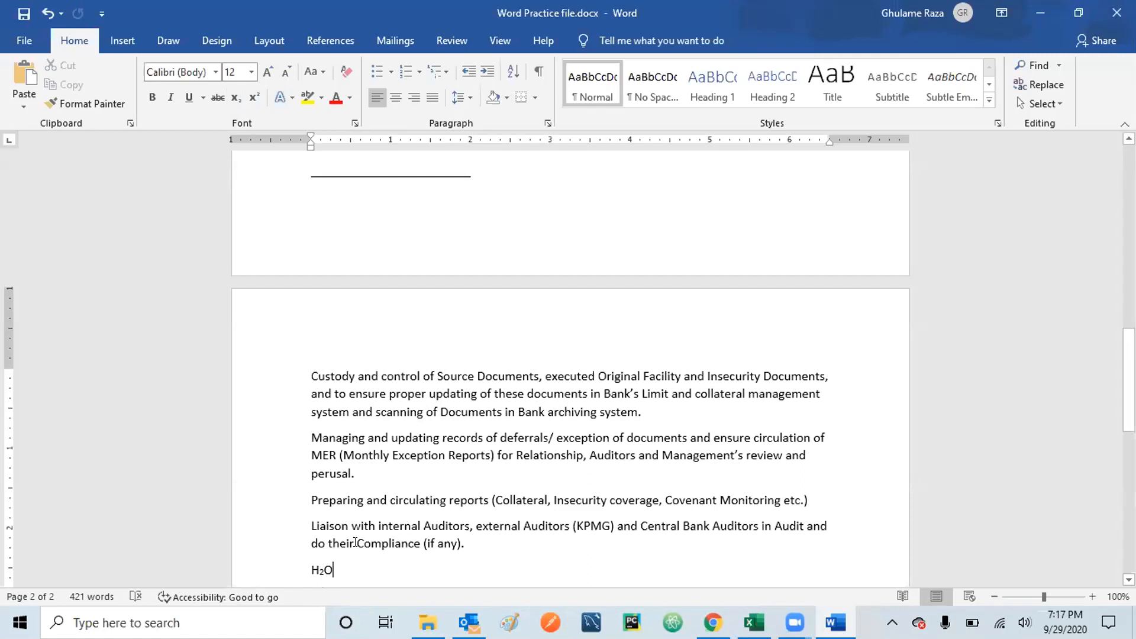
Step: Write the formula "X2 – y2 = (x+y) (x-y)" on a new line below H2O
{"action": "key", "text": "Return"}
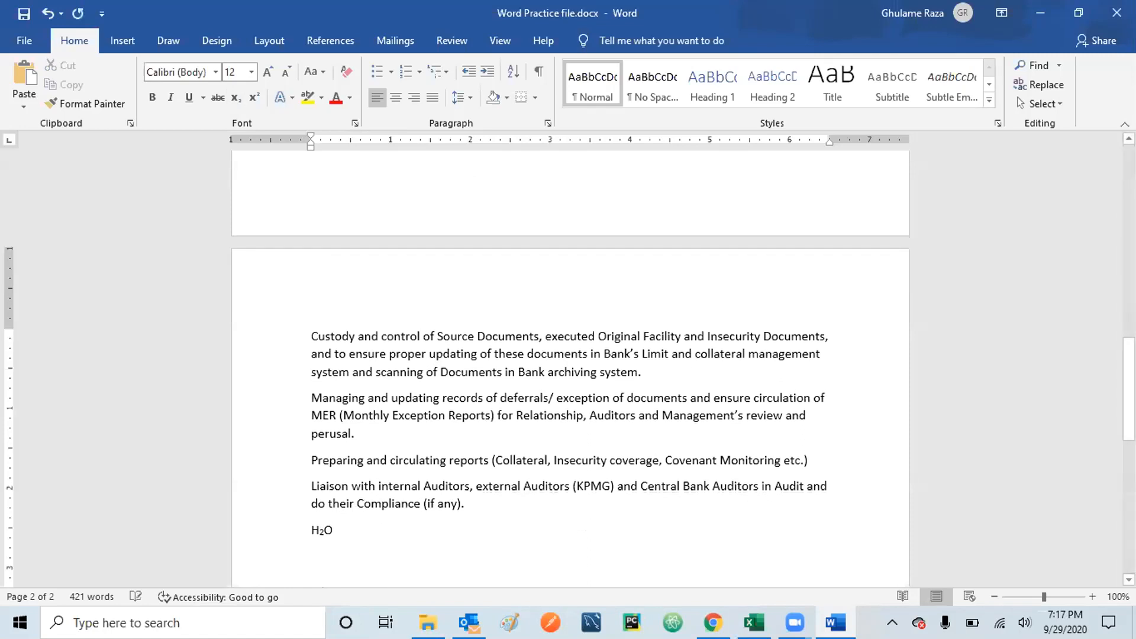
{"action": "type", "text": "x"}
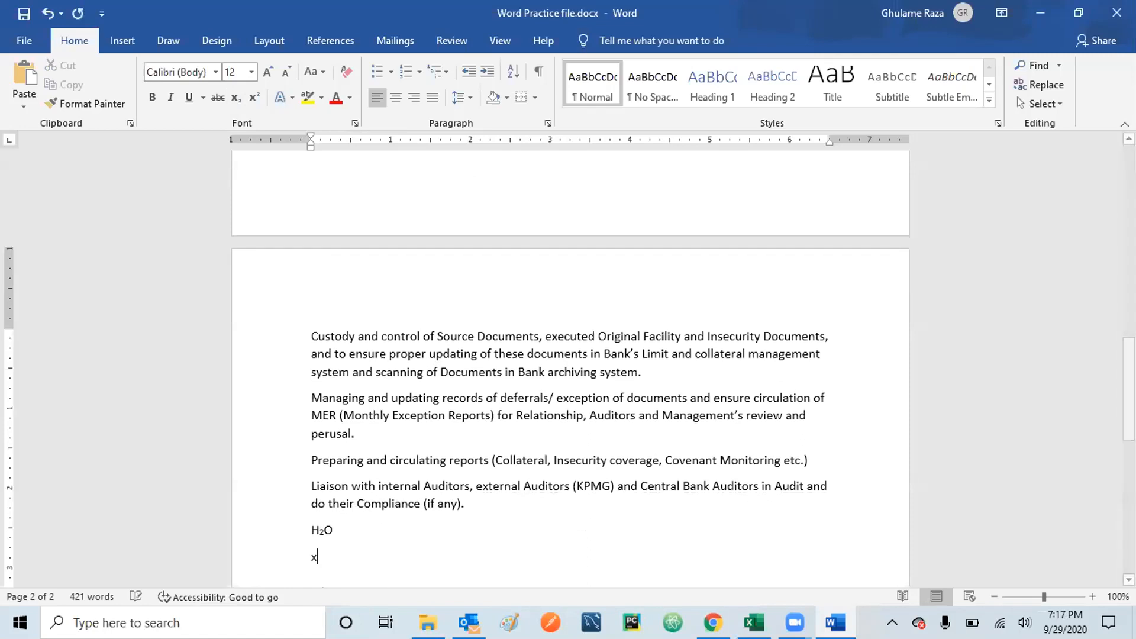
{"action": "type", "text": "2 - y"}
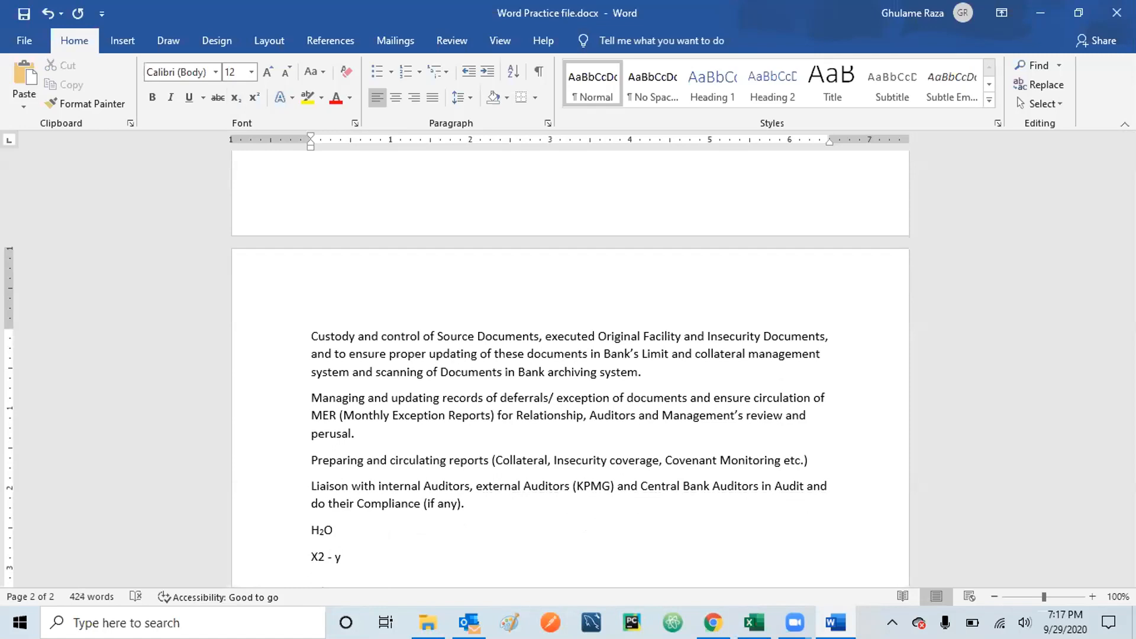
{"action": "type", "text": "2"}
{"action": "type", "text": " = *"}
{"action": "key", "text": "BackSpace"}
{"action": "type", "text": "(x+y) (x-y)"}
Step: Format the 2 after X and the 2 after y in the formula as superscript
{"action": "key", "text": "Left"}
{"action": "key", "text": "Left"}
{"action": "key", "text": "Left"}
{"action": "key", "text": "Left"}
{"action": "key", "text": "Left"}
{"action": "key", "text": "Left"}
{"action": "key", "text": "Left"}
{"action": "key", "text": "Left"}
{"action": "key", "text": "Left"}
{"action": "key", "text": "Left"}
{"action": "key", "text": "Left"}
{"action": "key", "text": "Left"}
{"action": "key", "text": "Left"}
{"action": "key", "text": "Left"}
{"action": "key", "text": "Left"}
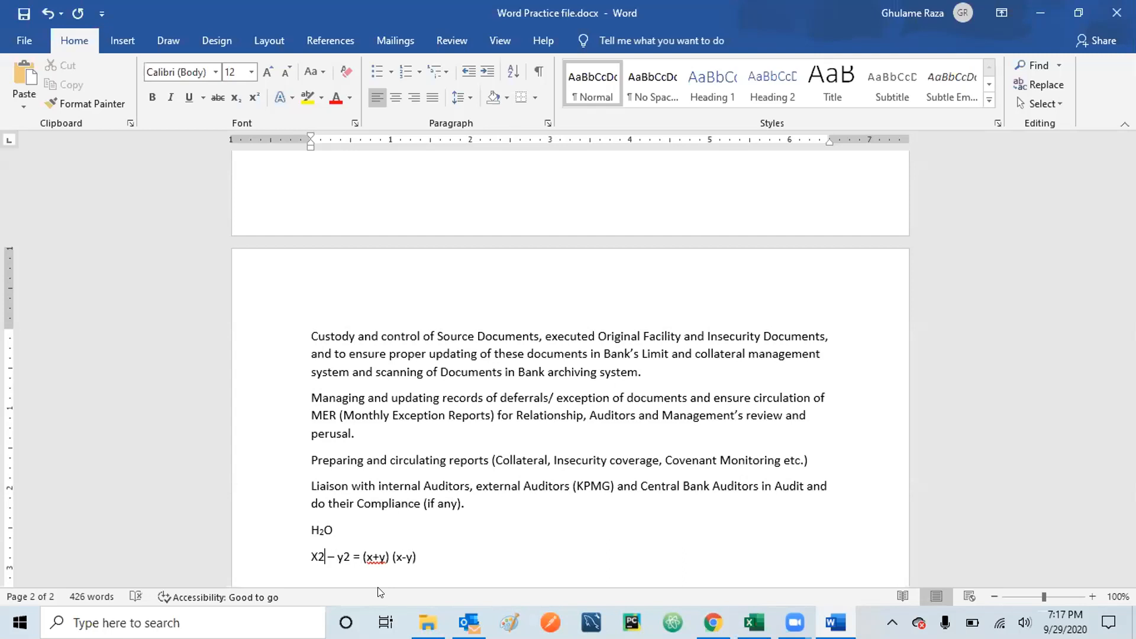
{"action": "key", "text": "shift+Left"}
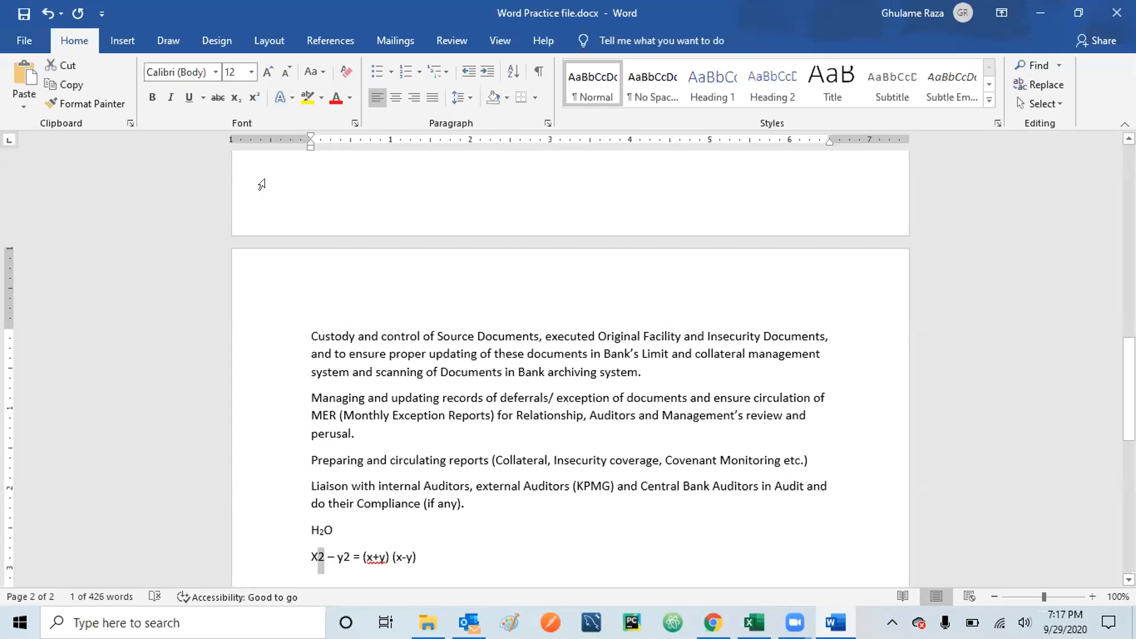
{"action": "left_click", "coordinate": [256, 94]}
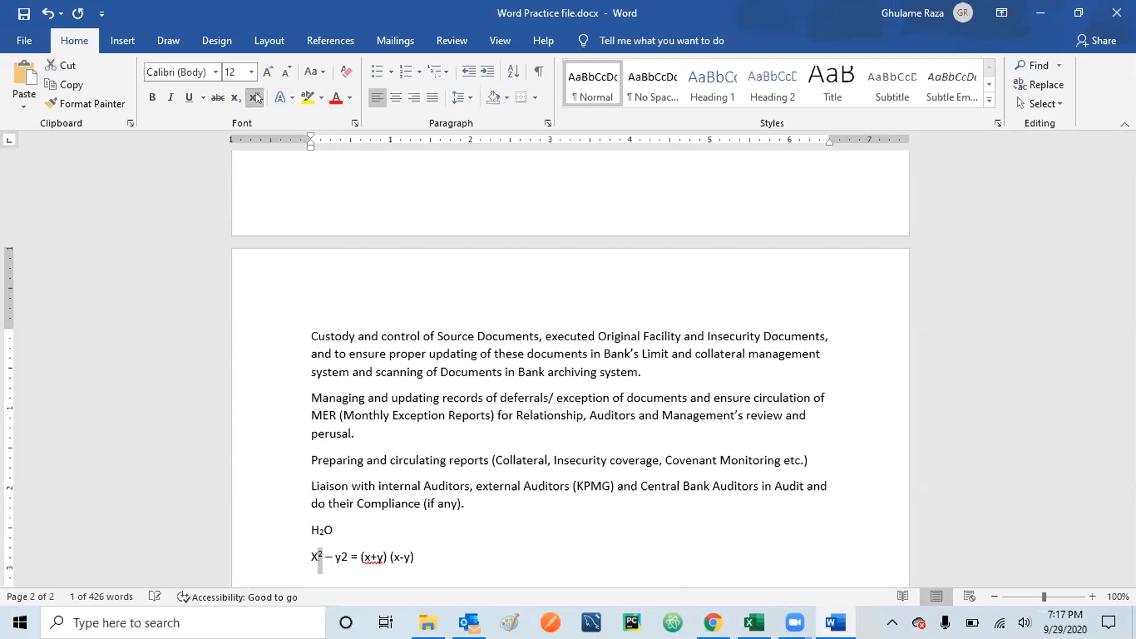
{"action": "left_click", "coordinate": [345, 544]}
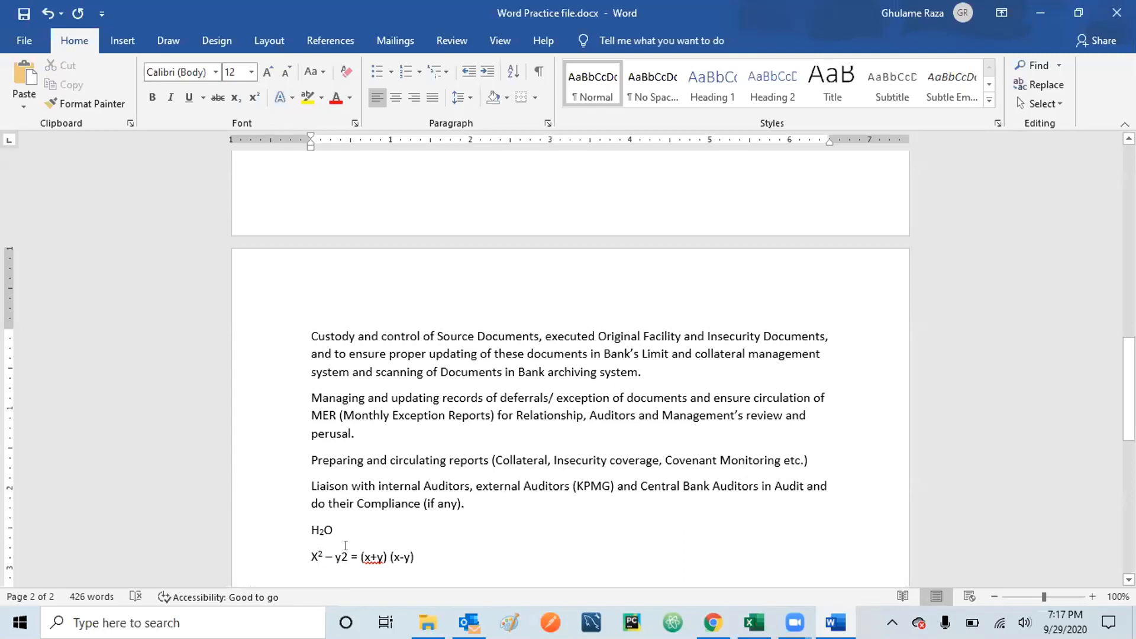
{"action": "key", "text": "shift+Left"}
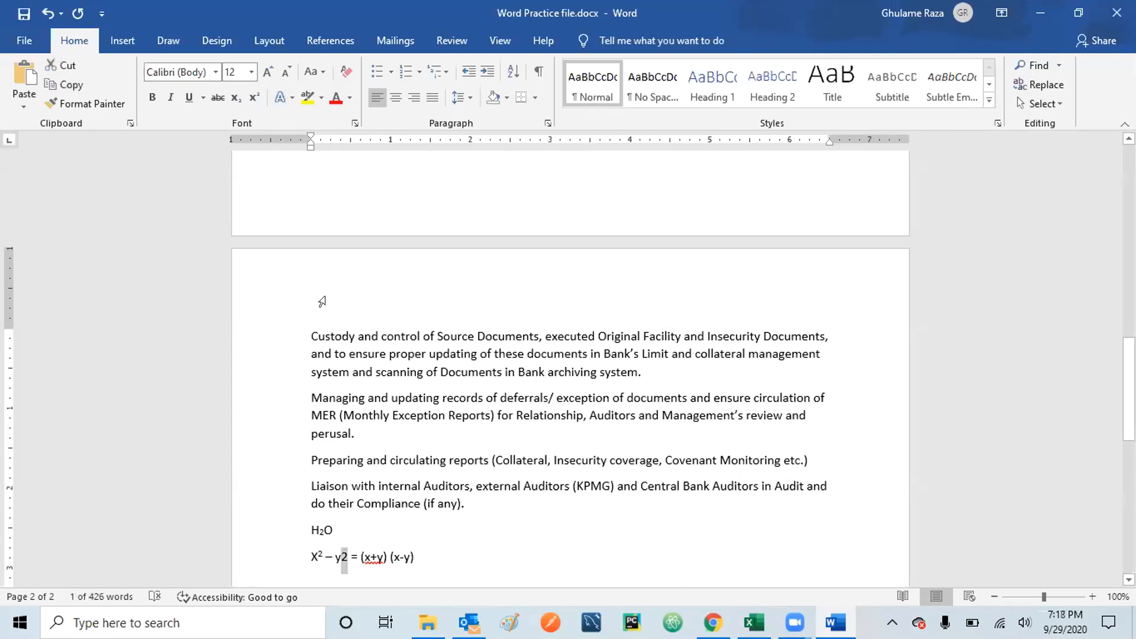
{"action": "left_click", "coordinate": [255, 98]}
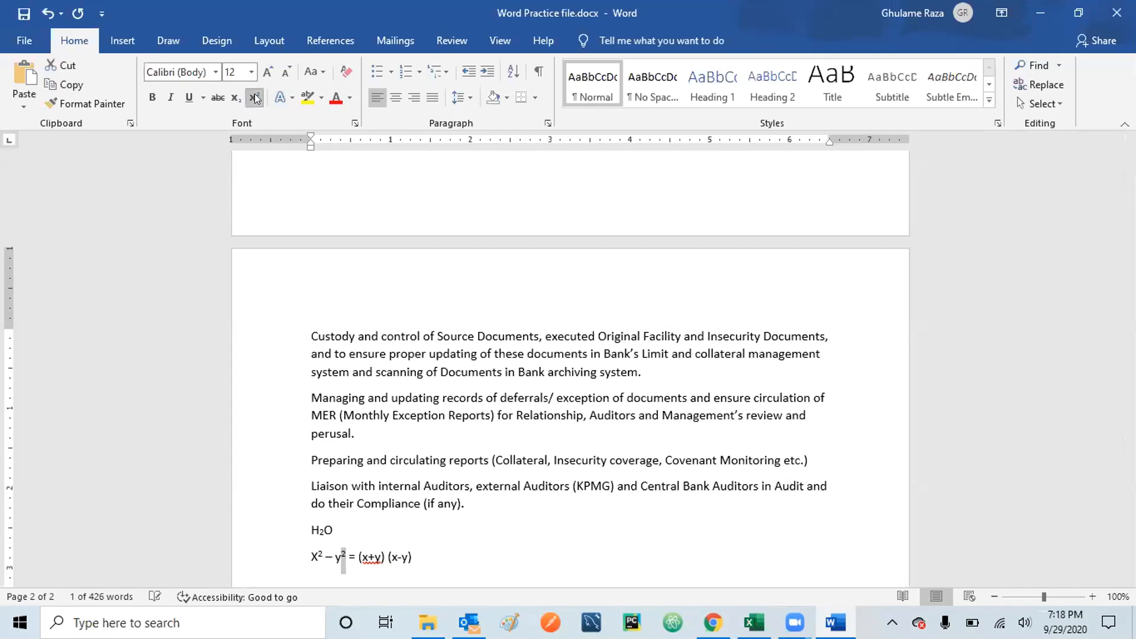
{"action": "left_click", "coordinate": [419, 558]}
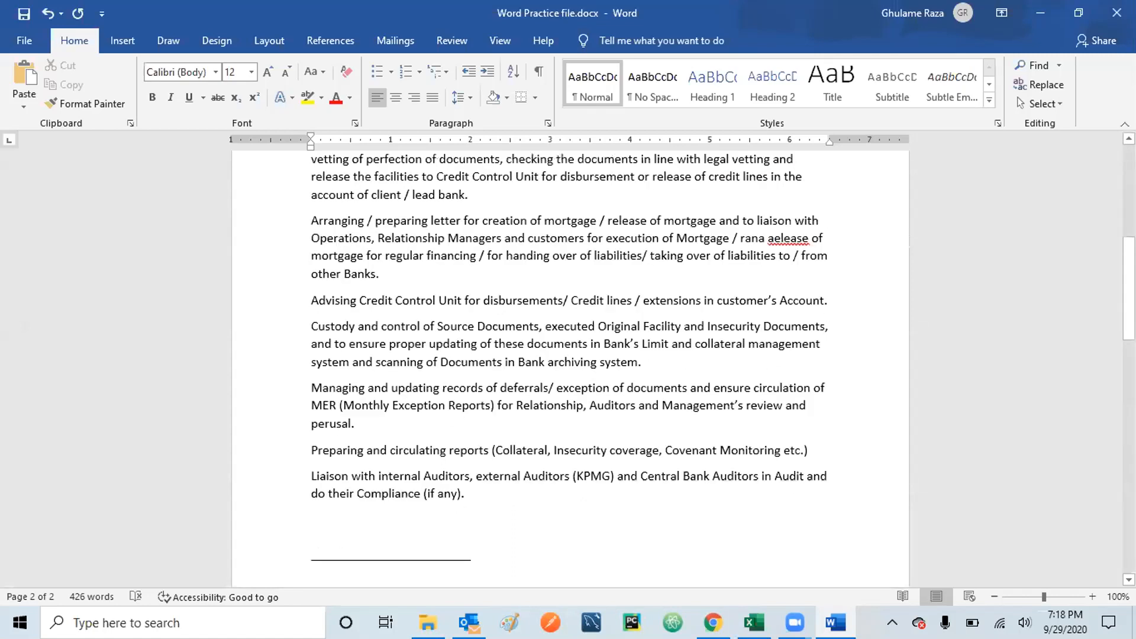
Step: Apply the orange-filled text effect to the second paragraph's third line, starting "assets, Assignment of rentals"
{"action": "scroll", "coordinate": [760, 305], "scroll_direction": "up", "scroll_amount": 7}
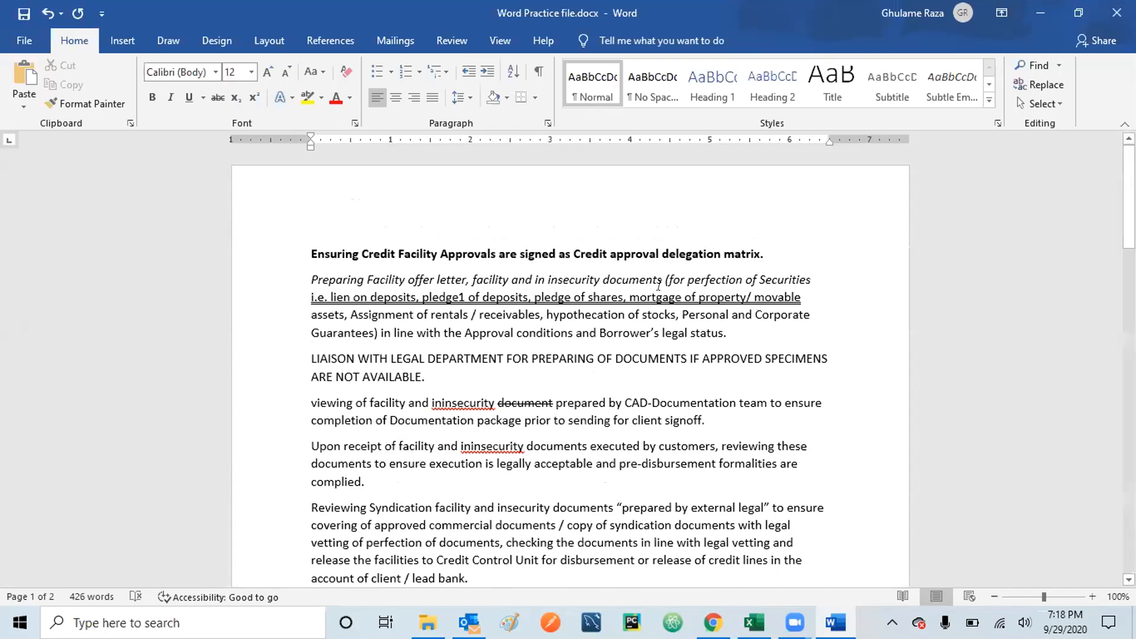
{"action": "left_click", "coordinate": [307, 312]}
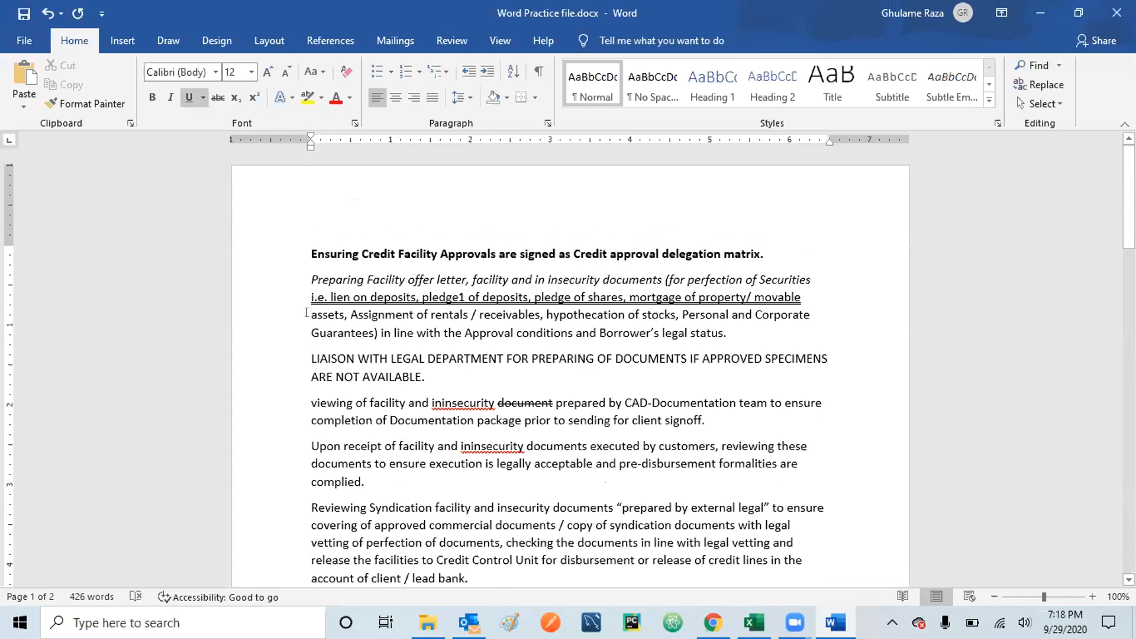
{"action": "key", "text": "shift+End"}
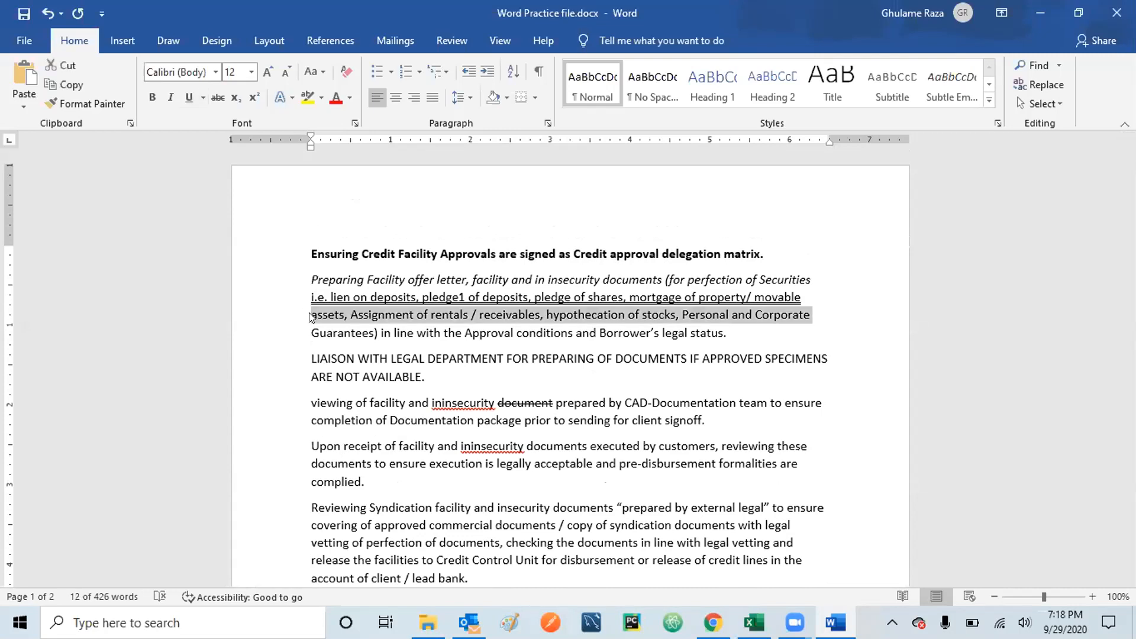
{"action": "left_click", "coordinate": [290, 98]}
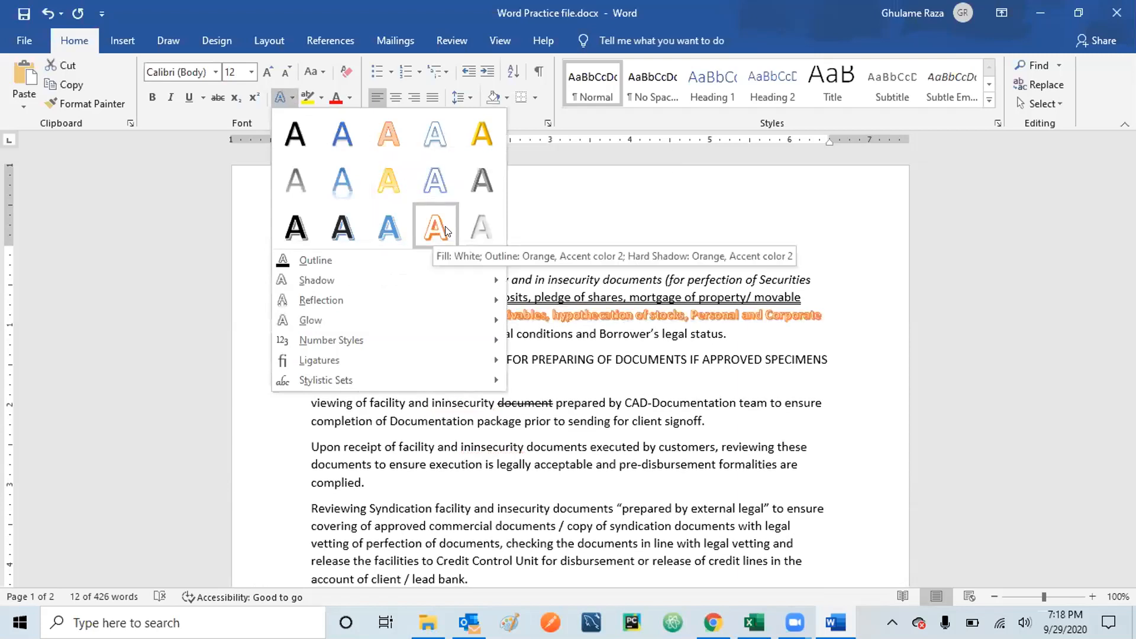
{"action": "left_click", "coordinate": [387, 133]}
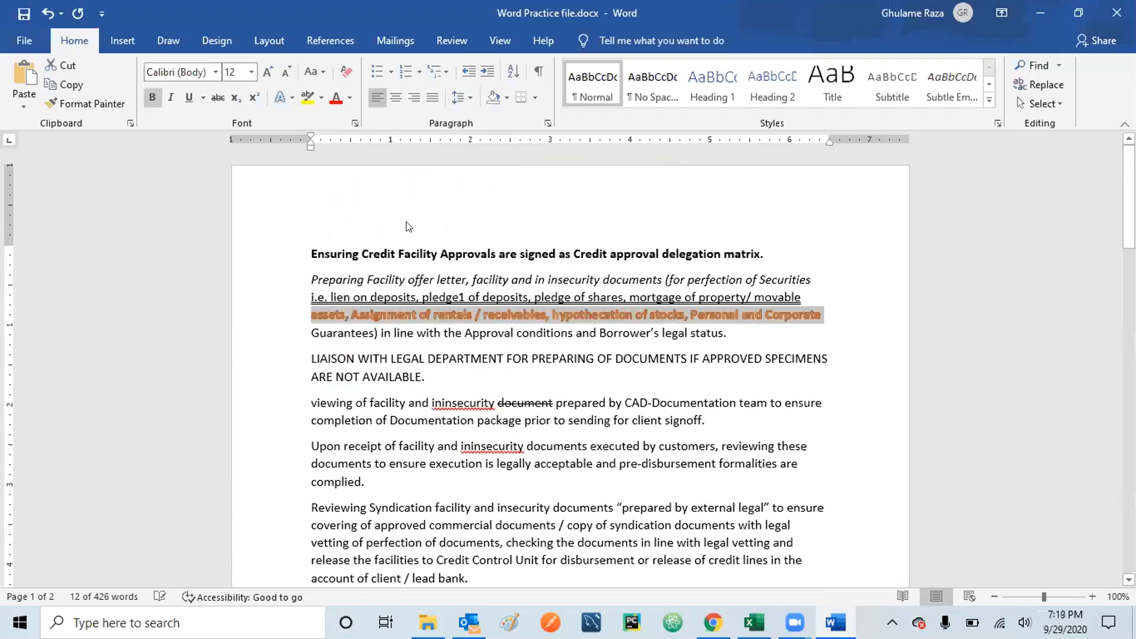
{"action": "left_click", "coordinate": [503, 417]}
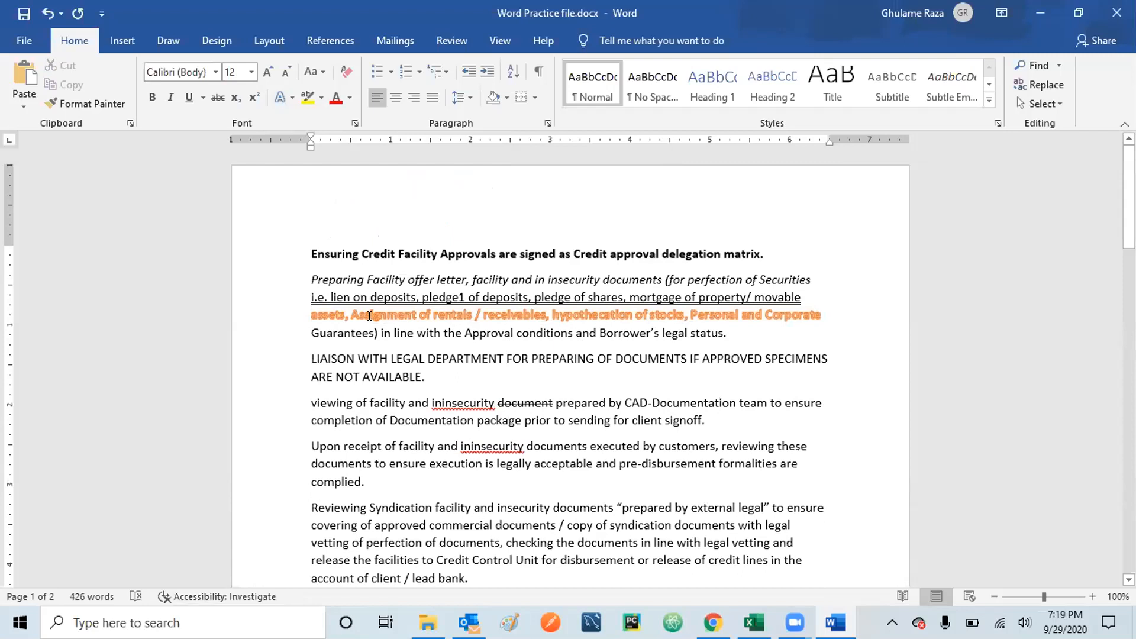
Step: Highlight the second paragraph's last line, starting "Guarantees) in line with", in yellow
{"action": "left_click", "coordinate": [312, 330]}
{"action": "key", "text": "shift+Down"}
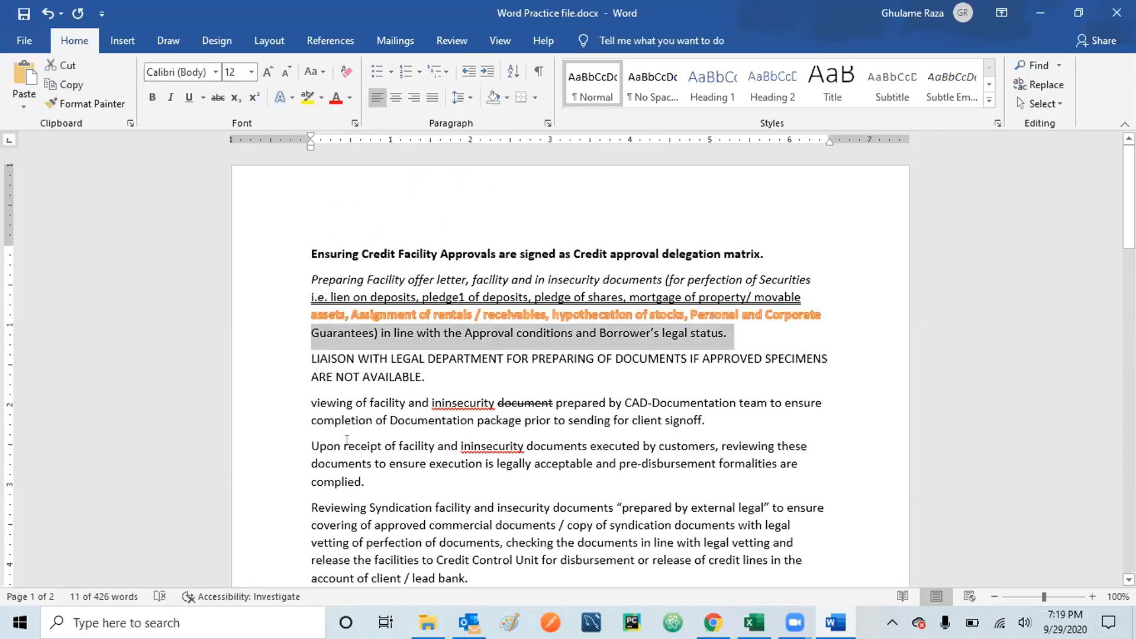
{"action": "left_click", "coordinate": [307, 99]}
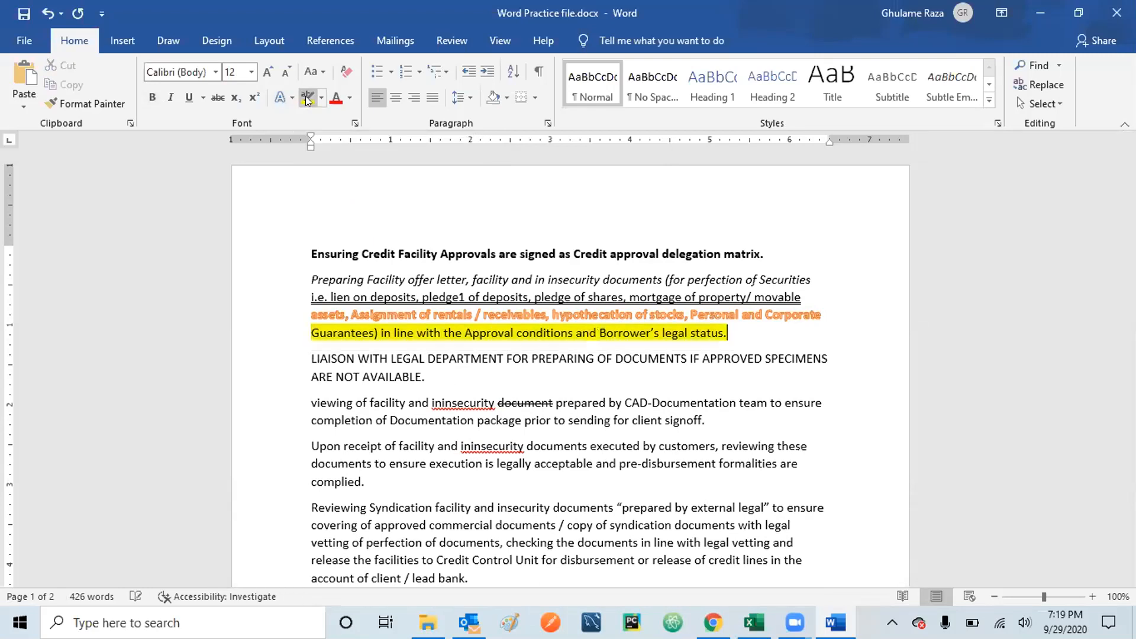
Step: Change the highlight of the second paragraph's last line, starting "Guarantees) in line with", to turquoise
{"action": "left_click", "coordinate": [305, 320]}
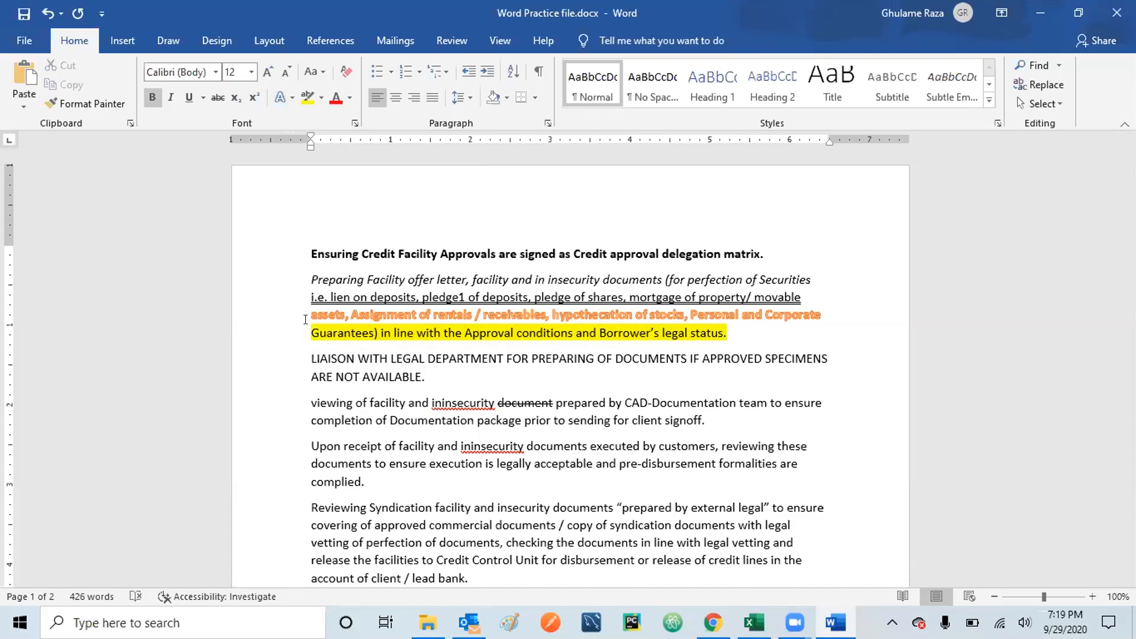
{"action": "left_click", "coordinate": [306, 324]}
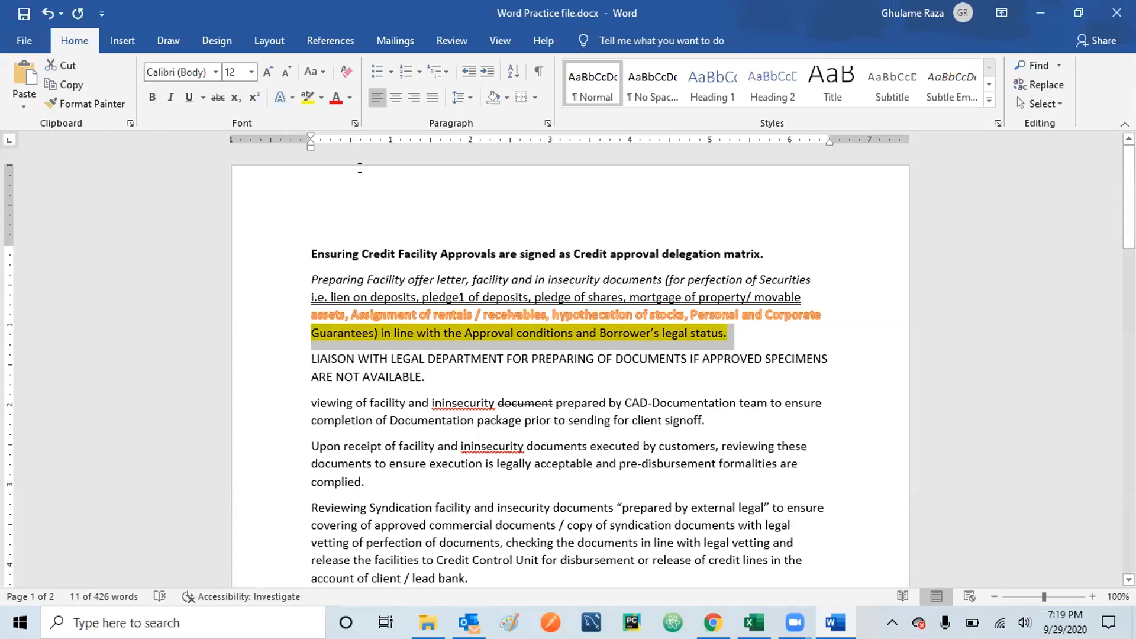
{"action": "left_click", "coordinate": [321, 98]}
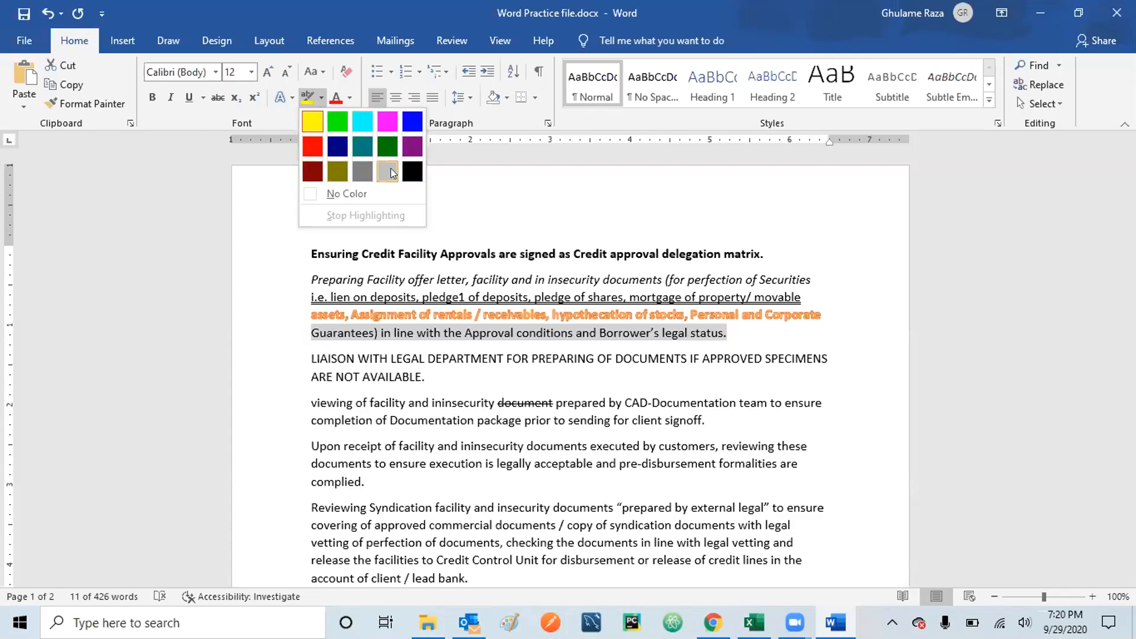
{"action": "left_click", "coordinate": [360, 122]}
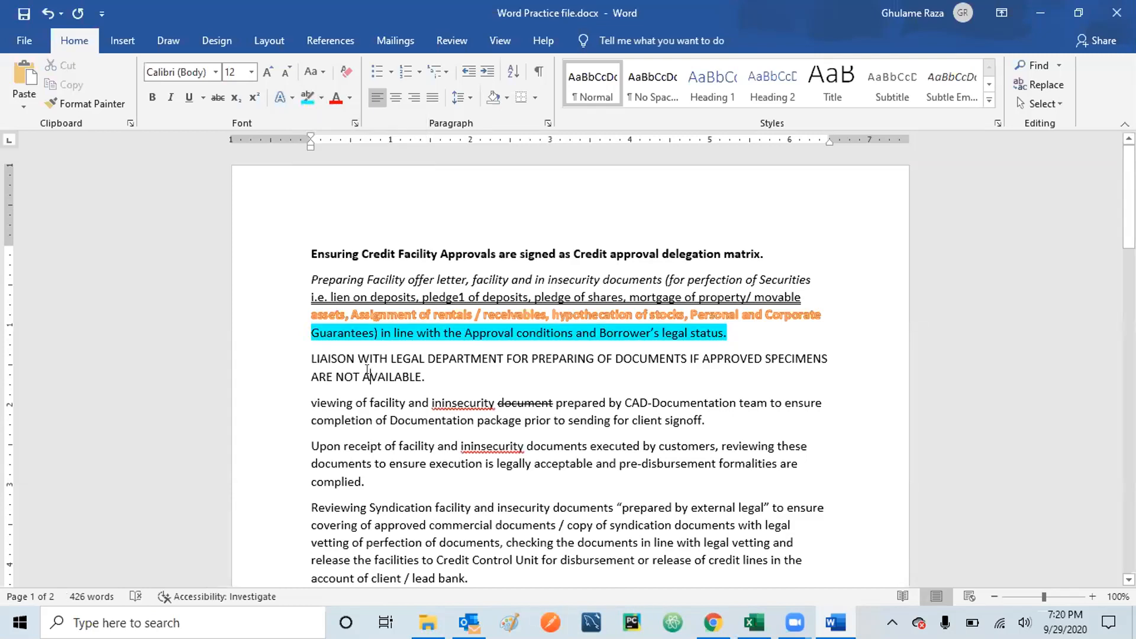
Step: Set the font color of the line starting "LIAISON WITH LEGAL DEPARTMENT" to standard red
{"action": "left_click", "coordinate": [310, 359]}
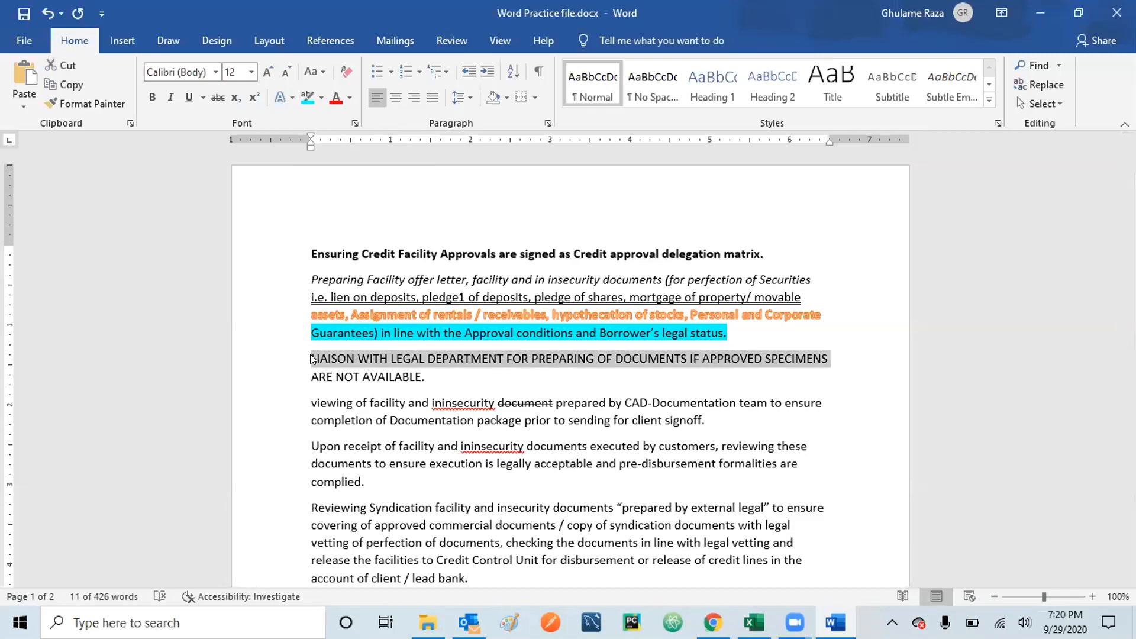
{"action": "left_click", "coordinate": [349, 95]}
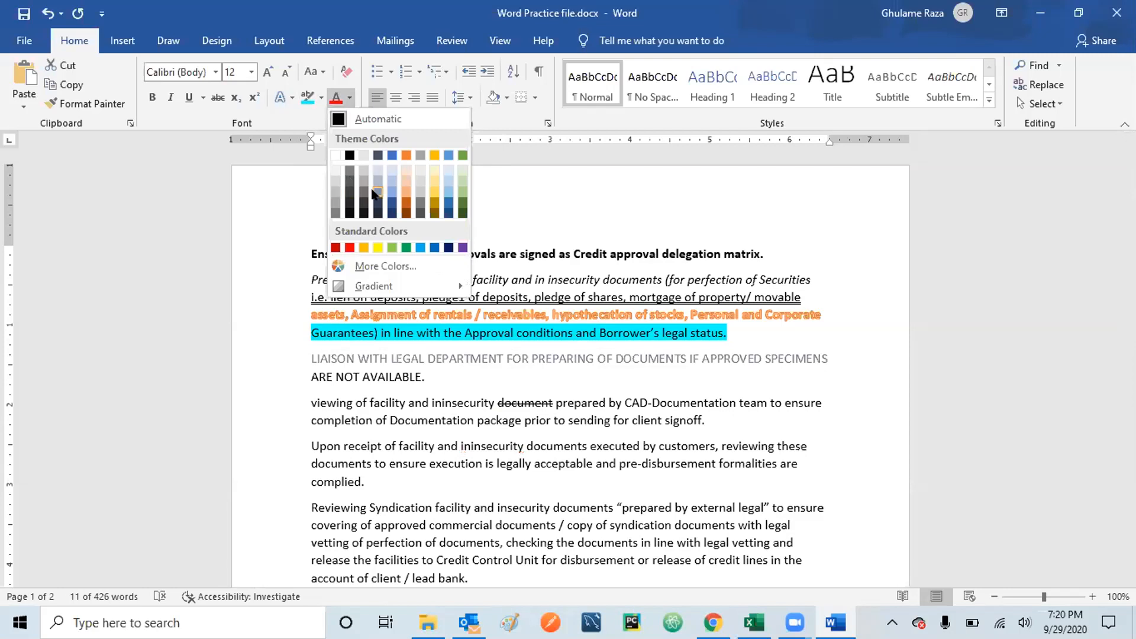
{"action": "left_click", "coordinate": [349, 248]}
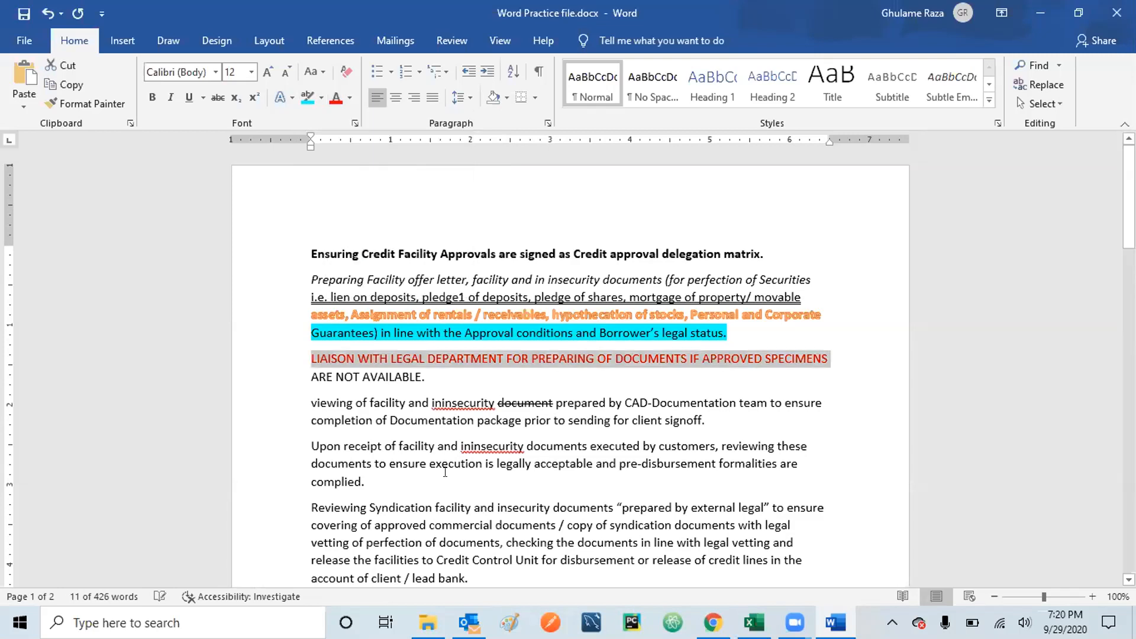
{"action": "left_click", "coordinate": [516, 423]}
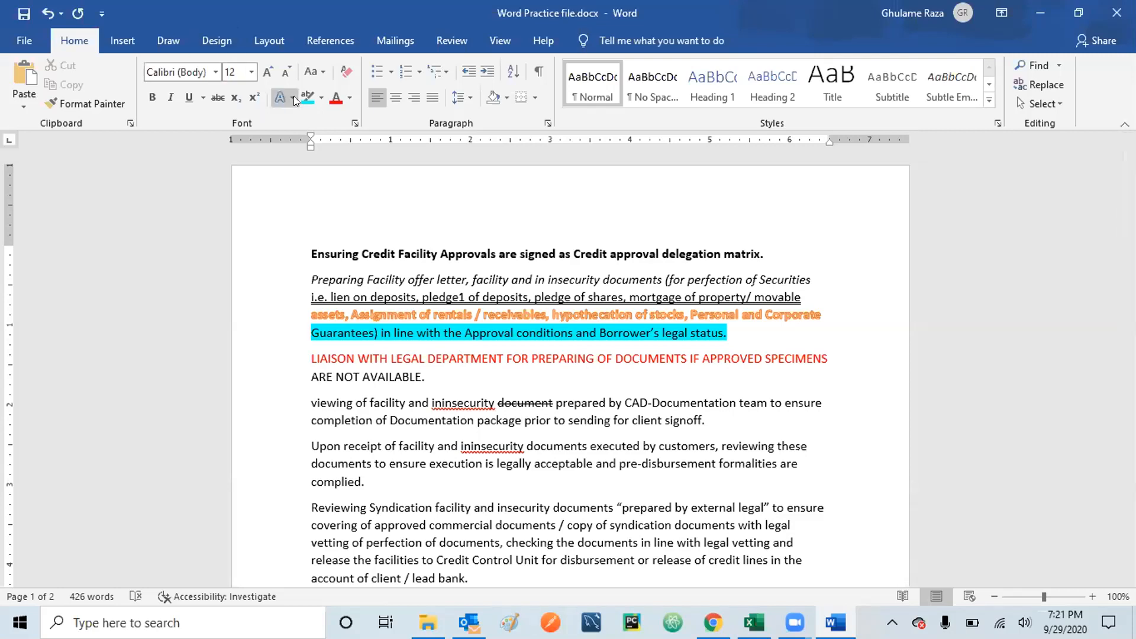
Step: Change the font of the line beginning "viewing of facility and" to Book Antiqua
{"action": "left_click", "coordinate": [309, 403]}
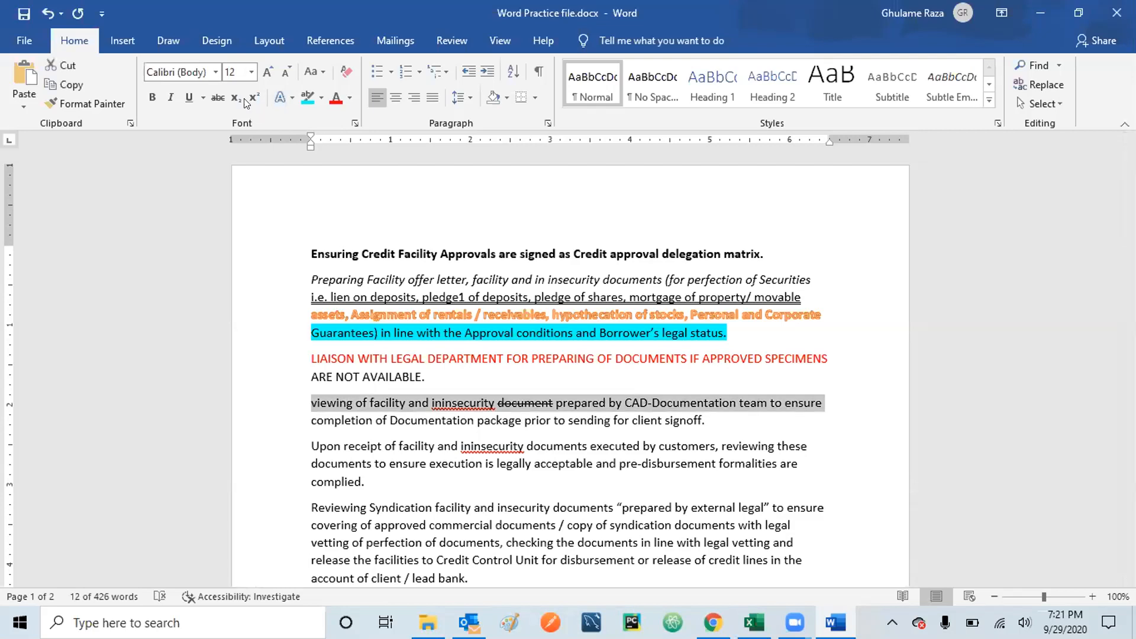
{"action": "left_click", "coordinate": [213, 69]}
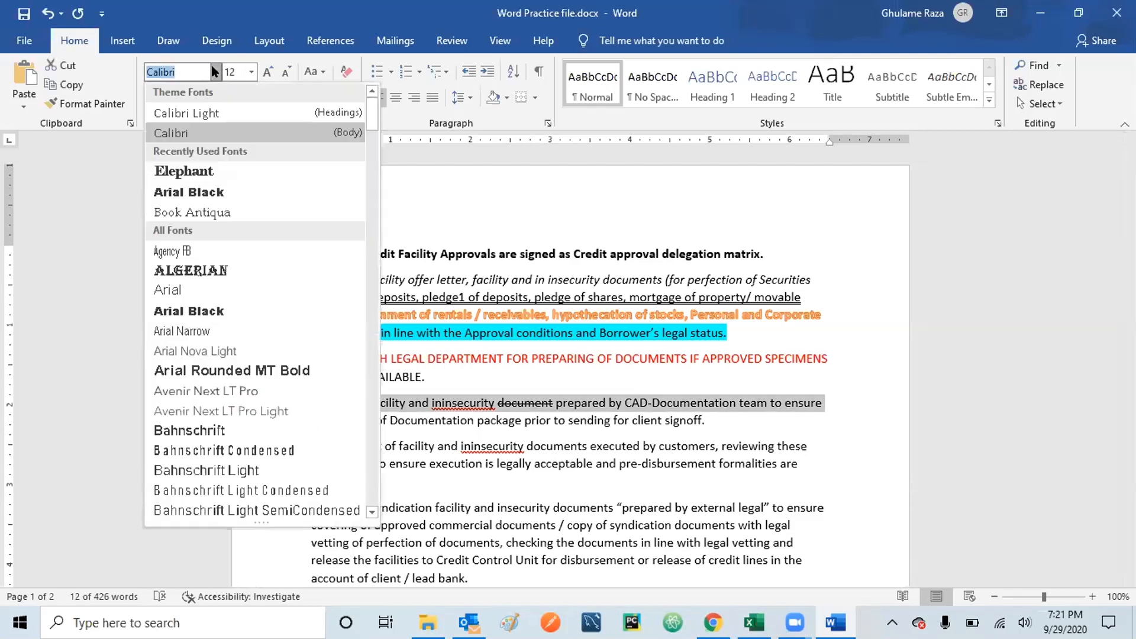
{"action": "left_click_drag", "start_coordinate": [366, 112], "coordinate": [371, 163]}
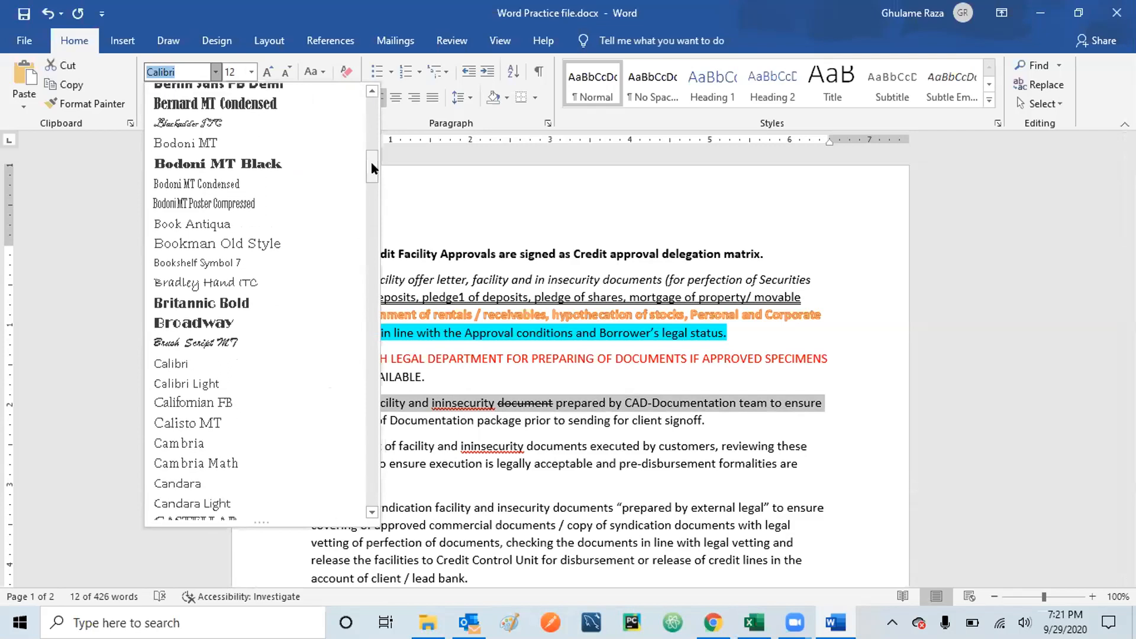
{"action": "left_click", "coordinate": [190, 223]}
{"action": "left_click", "coordinate": [438, 463]}
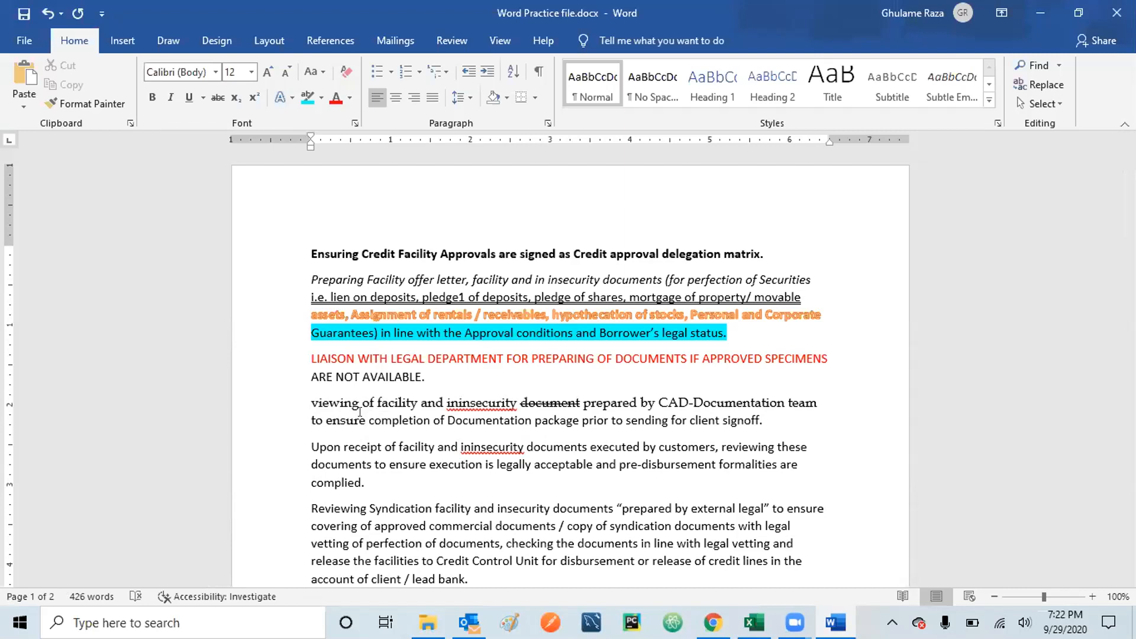
Step: Set the font size of the line beginning "Upon receipt of facility" to 15
{"action": "left_click", "coordinate": [304, 446]}
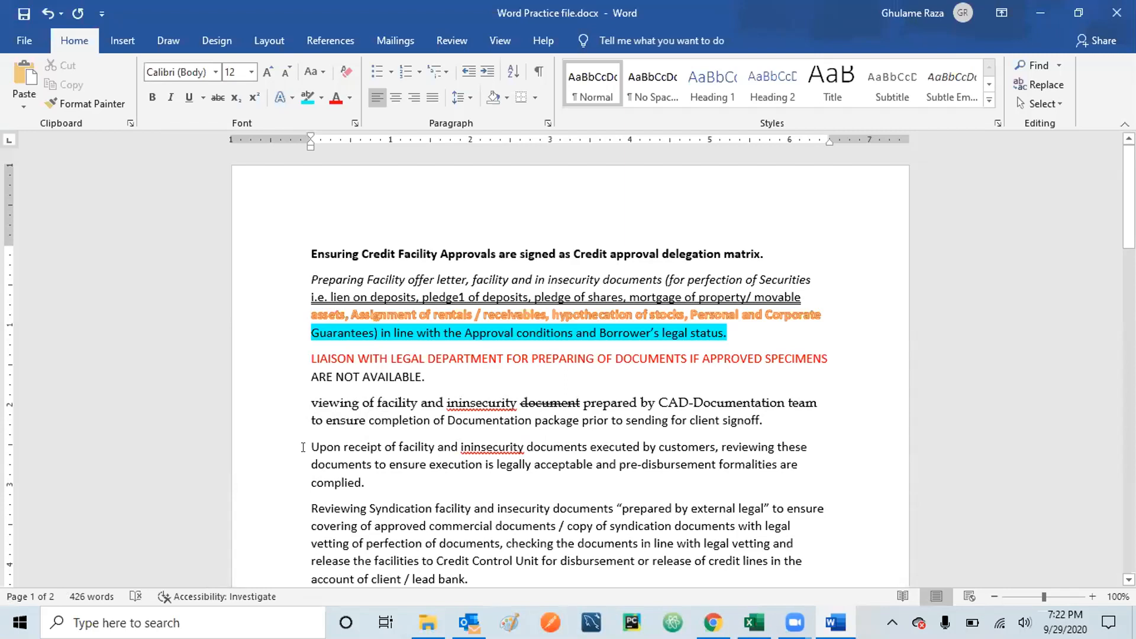
{"action": "key", "text": "shift+End"}
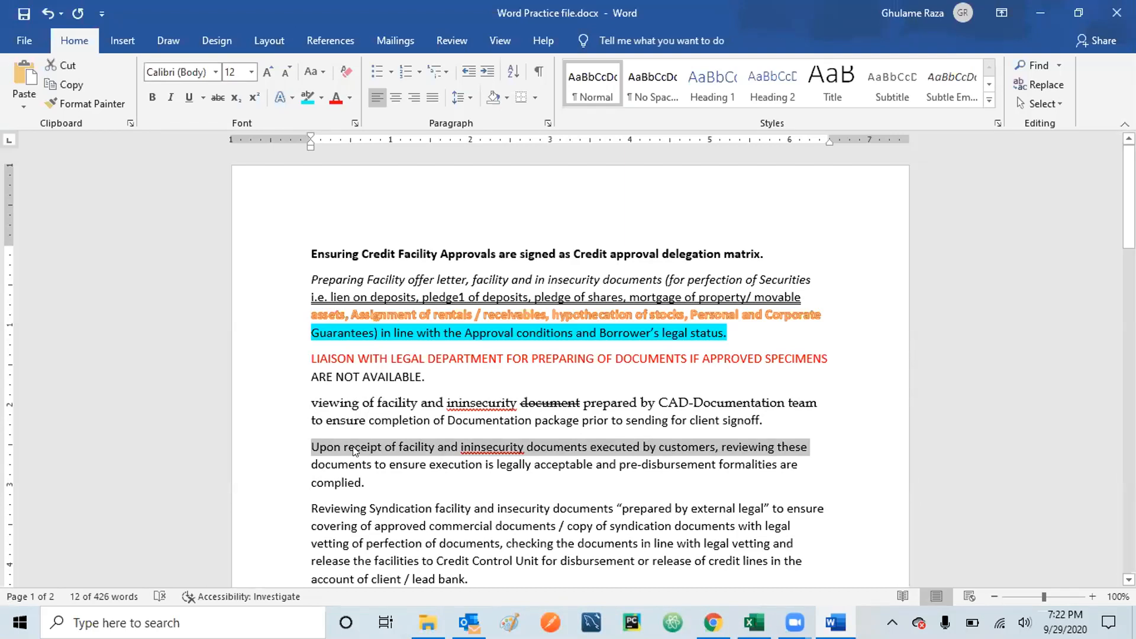
{"action": "left_click", "coordinate": [246, 72]}
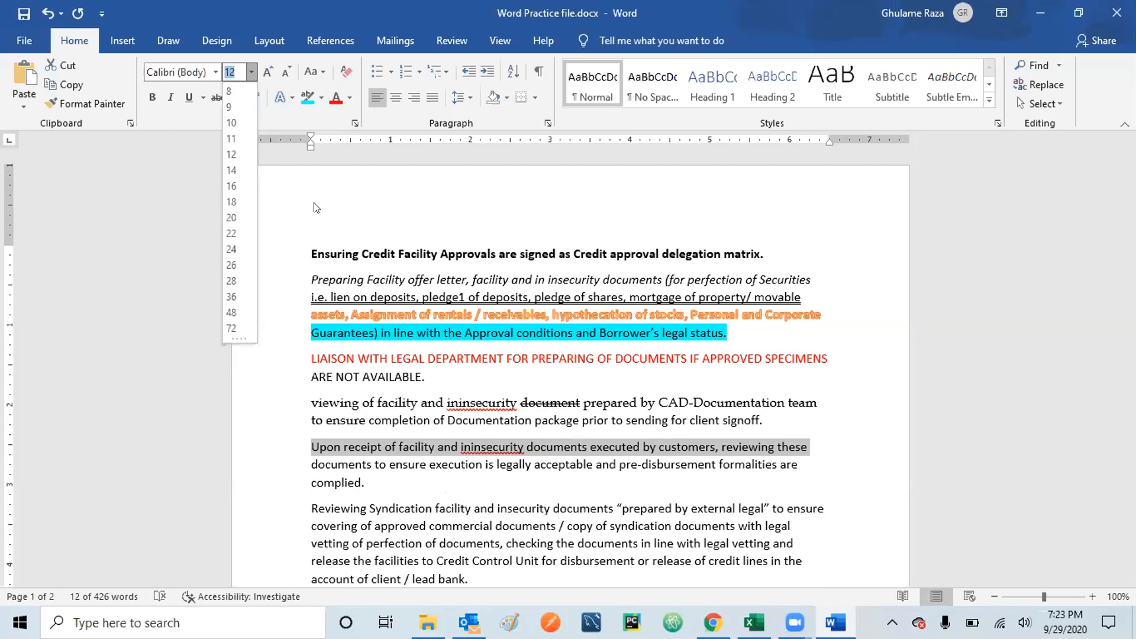
{"action": "key", "text": "Escape"}
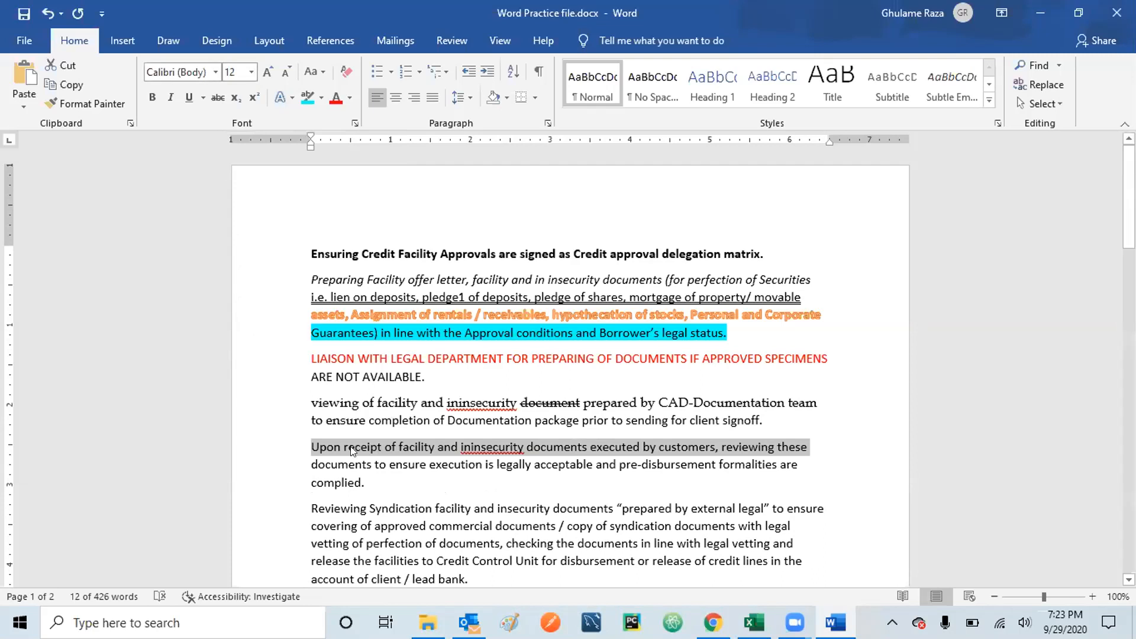
{"action": "left_click", "coordinate": [231, 72]}
{"action": "type", "text": "15"}
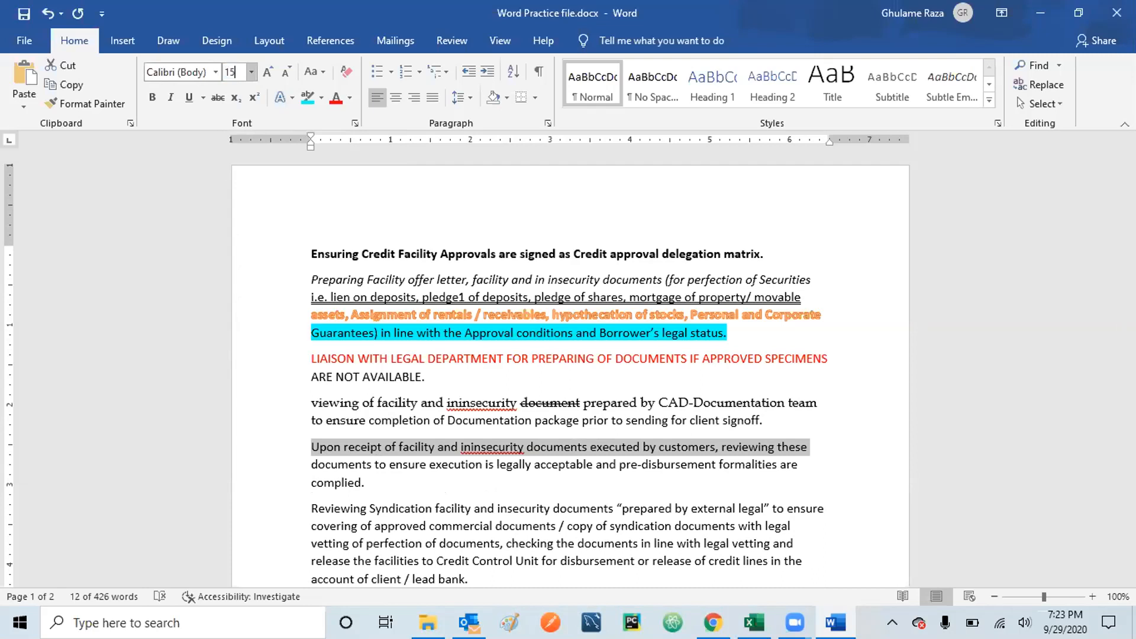
{"action": "key", "text": "Return"}
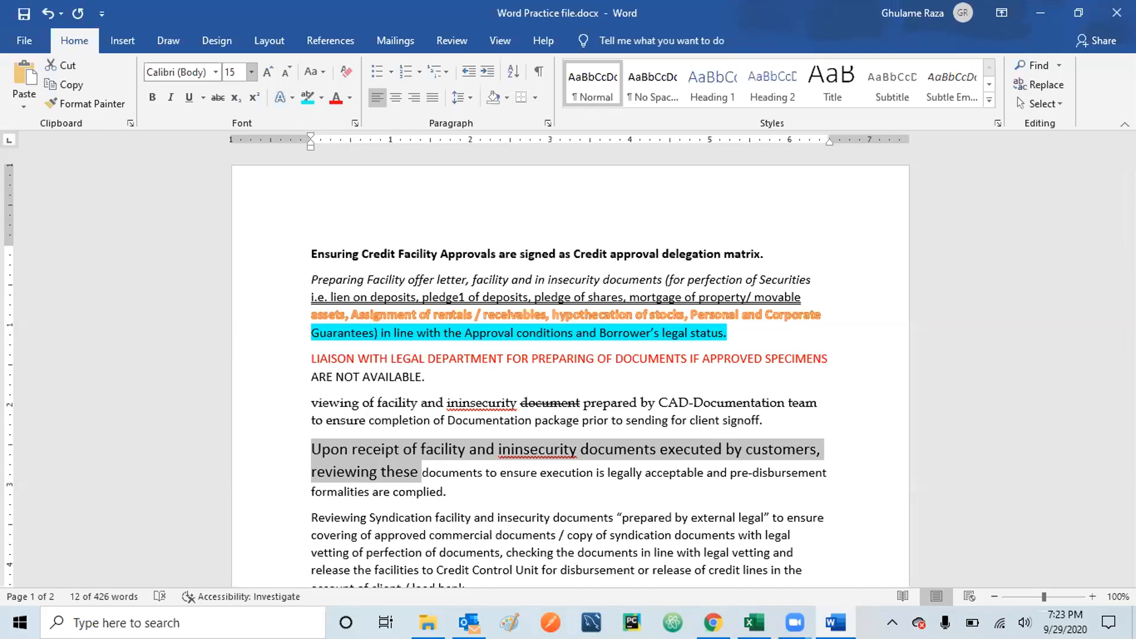
Step: Shrink the selected "Upon receipt" text step by step to font size 8
{"action": "left_click", "coordinate": [287, 72]}
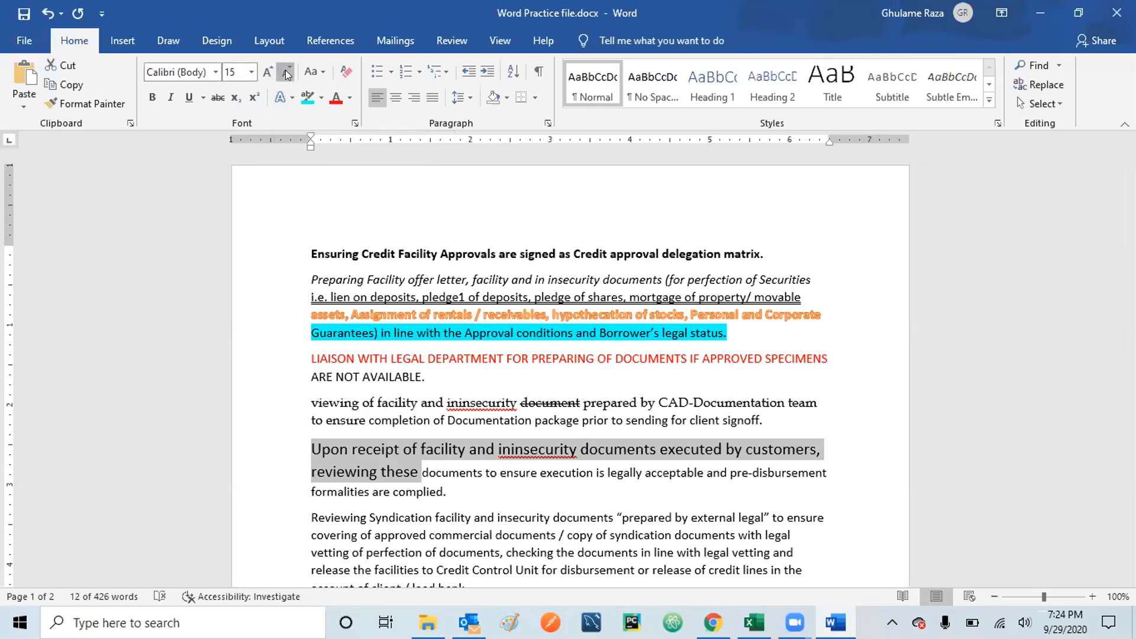
{"action": "left_click", "coordinate": [287, 72]}
{"action": "left_click", "coordinate": [287, 72]}
{"action": "left_click", "coordinate": [287, 72]}
{"action": "left_click", "coordinate": [287, 72]}
{"action": "left_click", "coordinate": [287, 72]}
{"action": "left_click", "coordinate": [286, 72]}
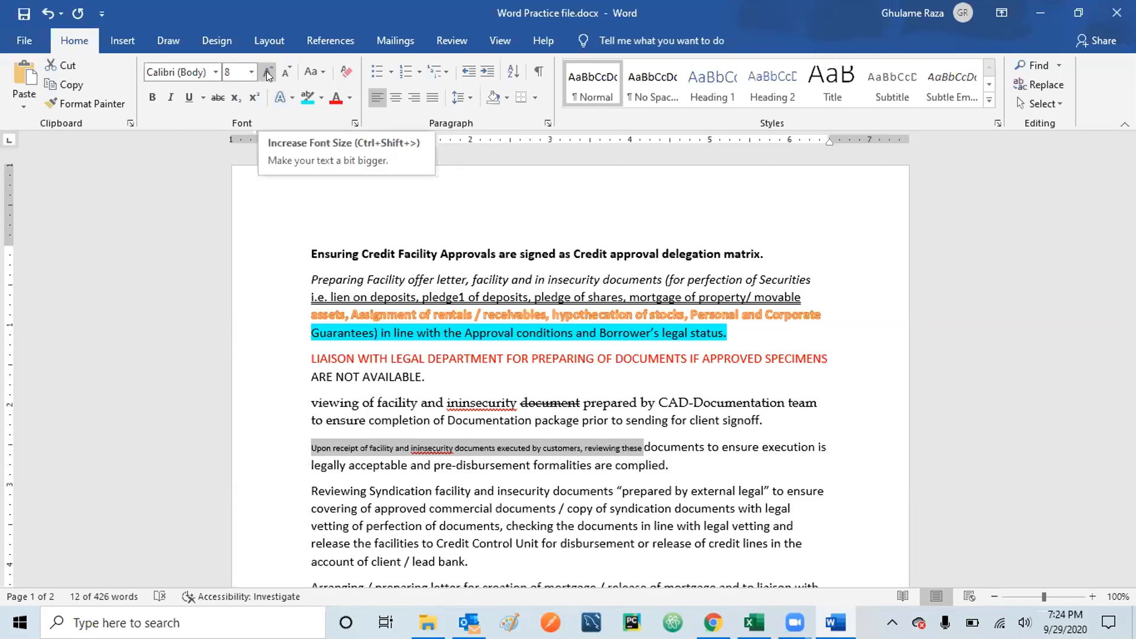
Step: Enlarge the selected "Upon receipt" text step by step to size 16 and reduce it to 12
{"action": "left_click", "coordinate": [267, 73]}
{"action": "left_click", "coordinate": [268, 72]}
{"action": "left_click", "coordinate": [267, 72]}
{"action": "left_click", "coordinate": [268, 73]}
{"action": "left_click", "coordinate": [267, 73]}
{"action": "left_click", "coordinate": [267, 72]}
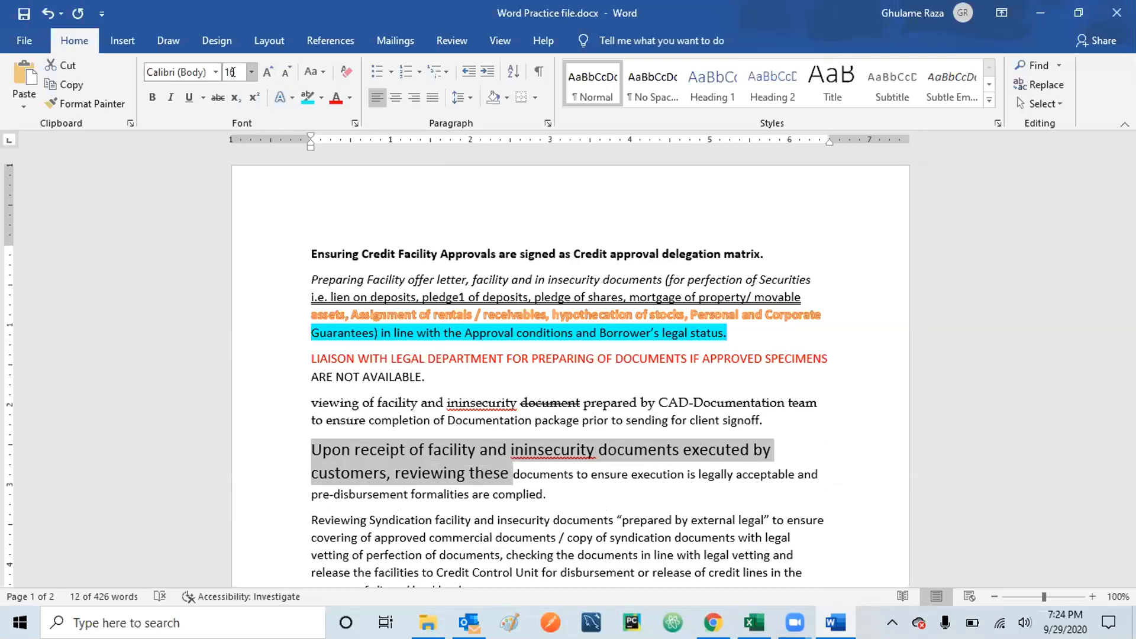
{"action": "left_click", "coordinate": [284, 67]}
{"action": "left_click", "coordinate": [284, 67]}
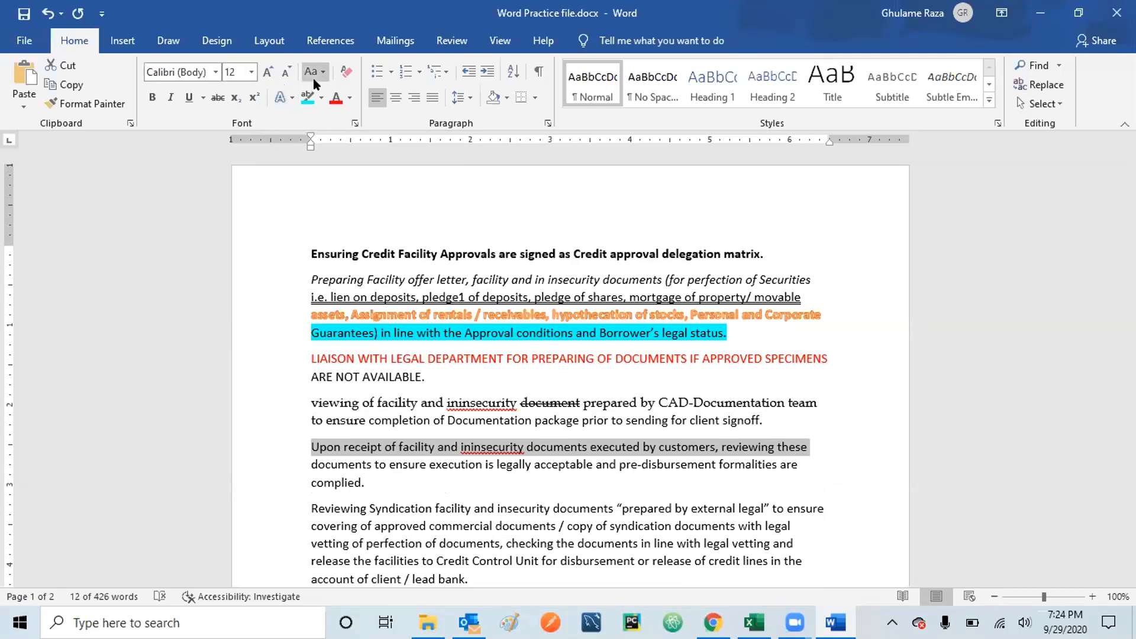
{"action": "left_click", "coordinate": [306, 460]}
{"action": "left_click", "coordinate": [307, 462]}
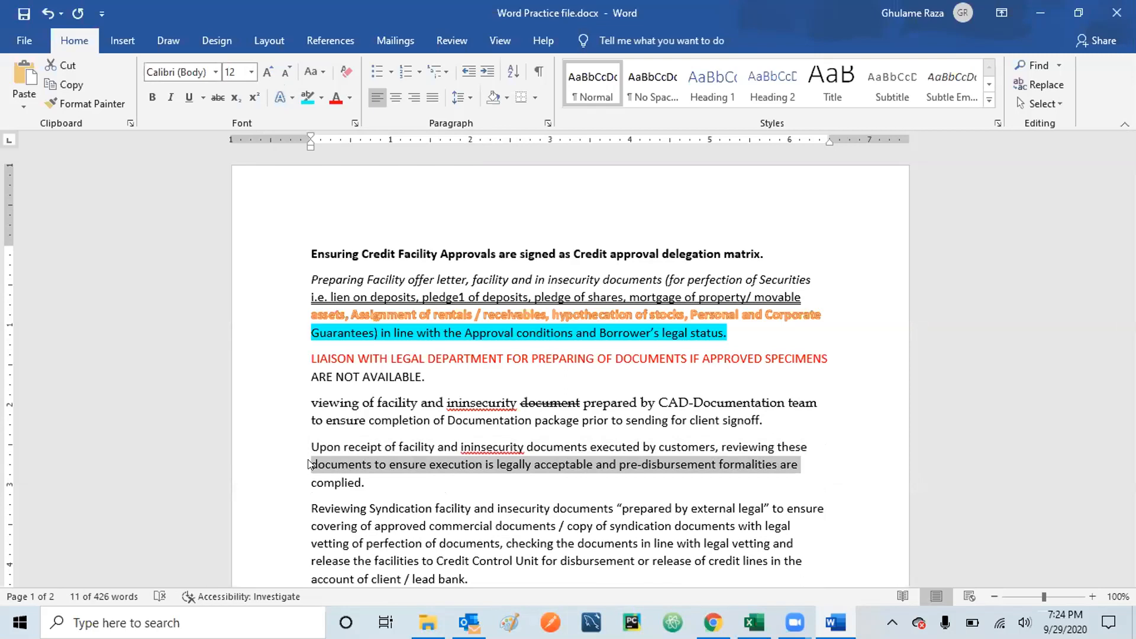
{"action": "left_click", "coordinate": [321, 72]}
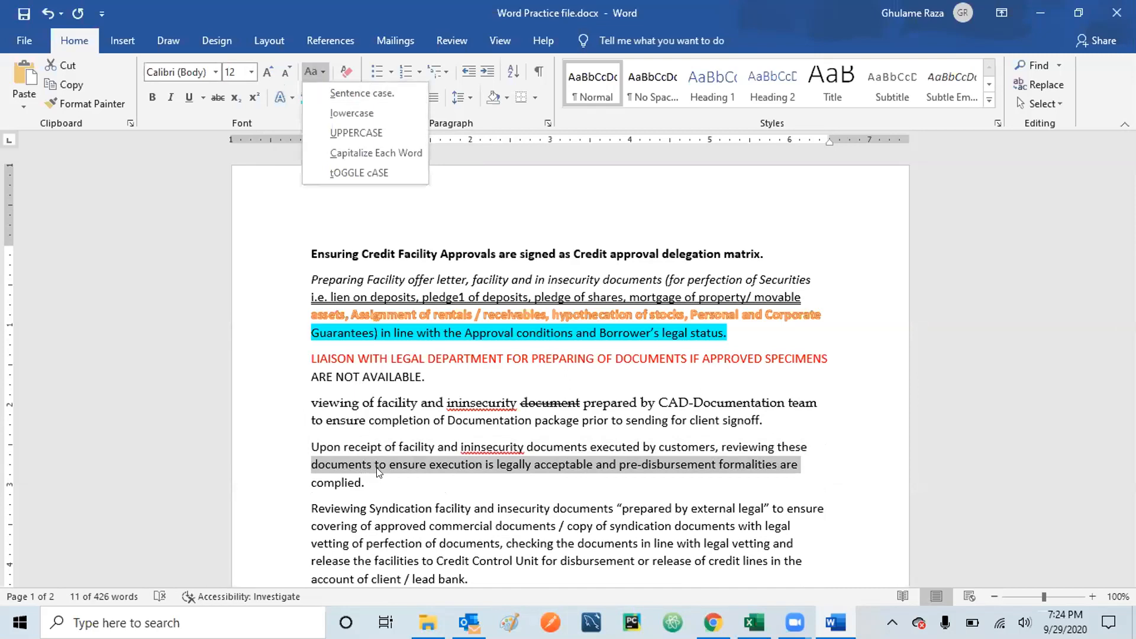
{"action": "left_click", "coordinate": [314, 506]}
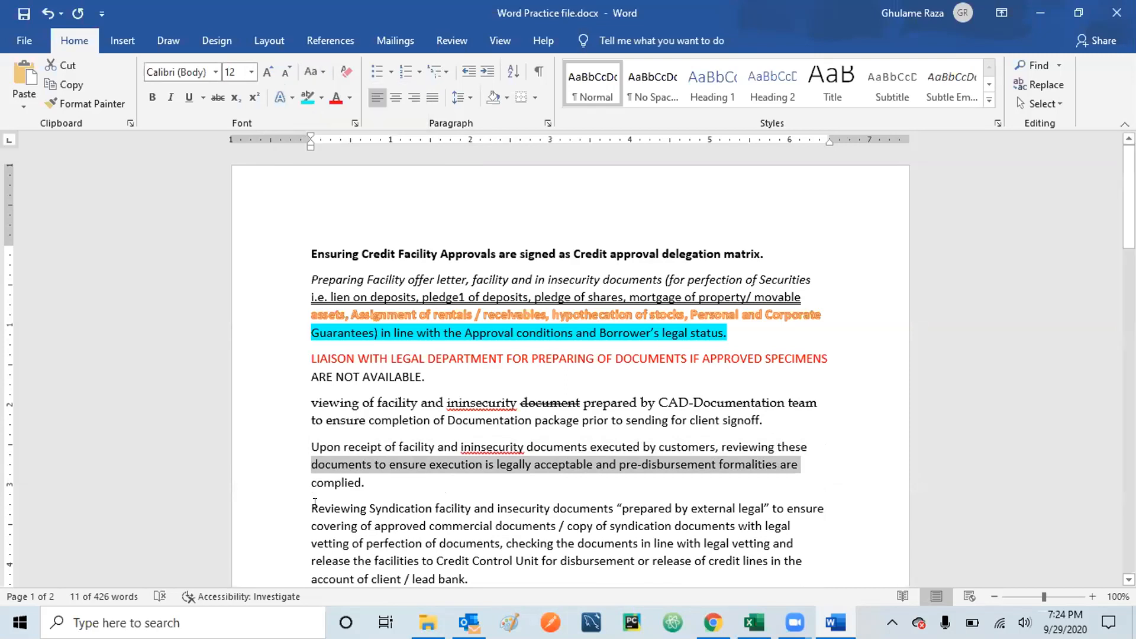
Step: Change the line beginning "Reviewing Syndication facility" to lowercase
{"action": "left_click", "coordinate": [307, 503]}
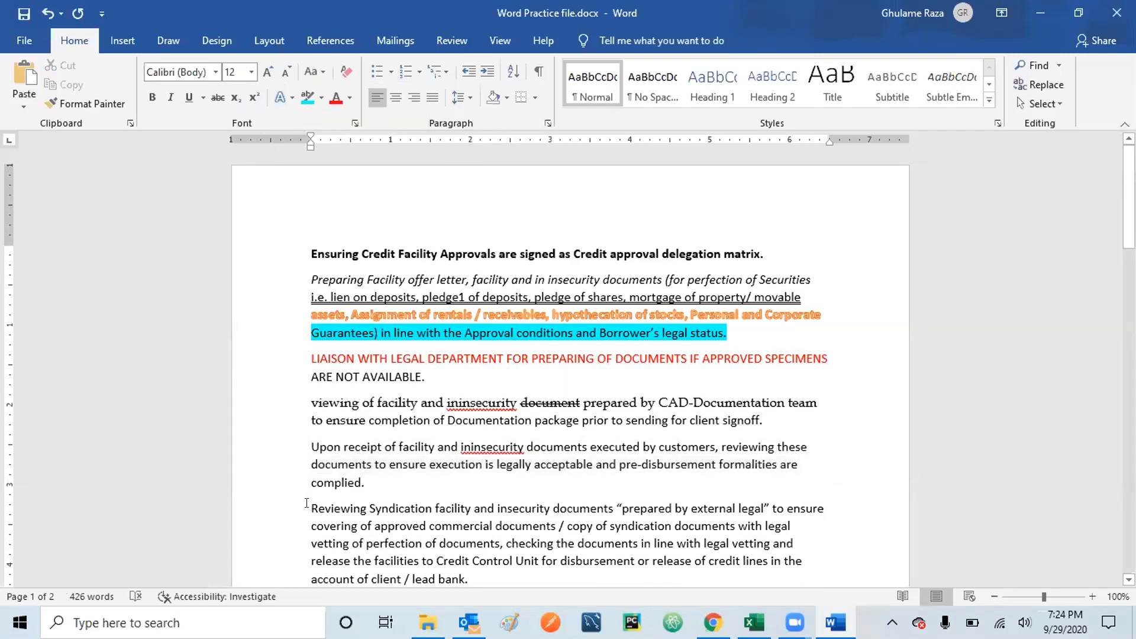
{"action": "key", "text": "shift+End"}
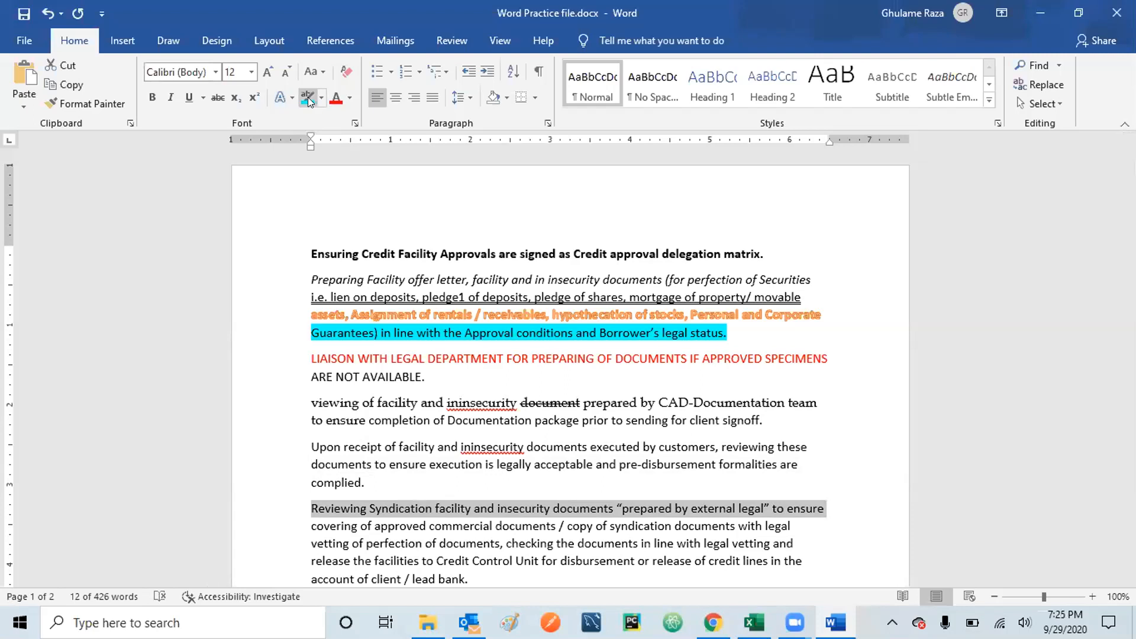
{"action": "left_click", "coordinate": [323, 73]}
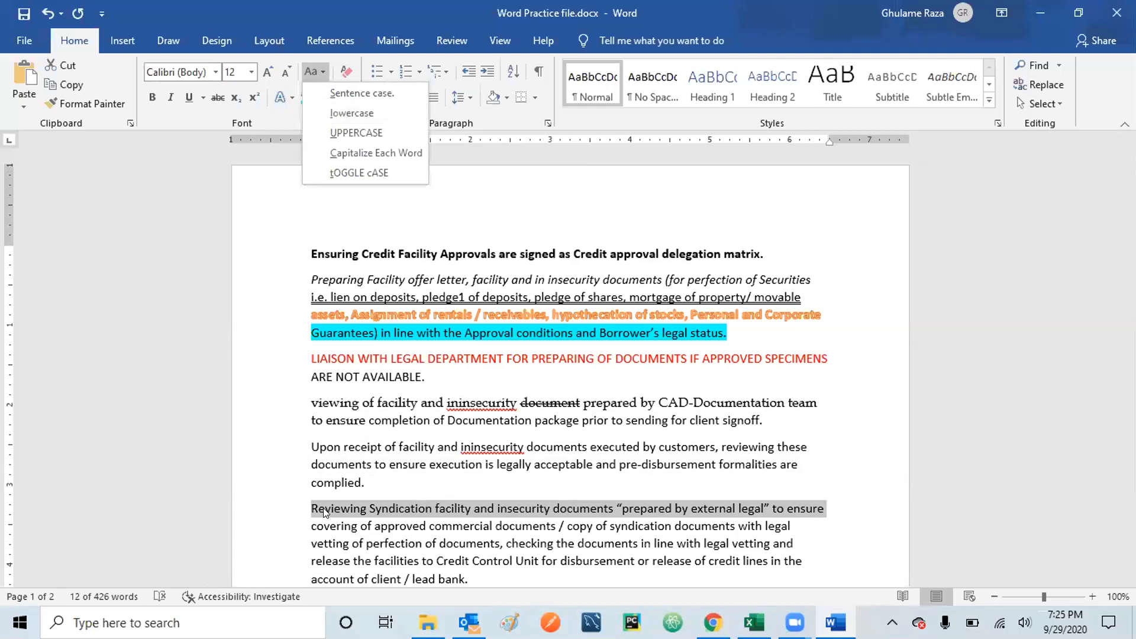
{"action": "left_click", "coordinate": [363, 113]}
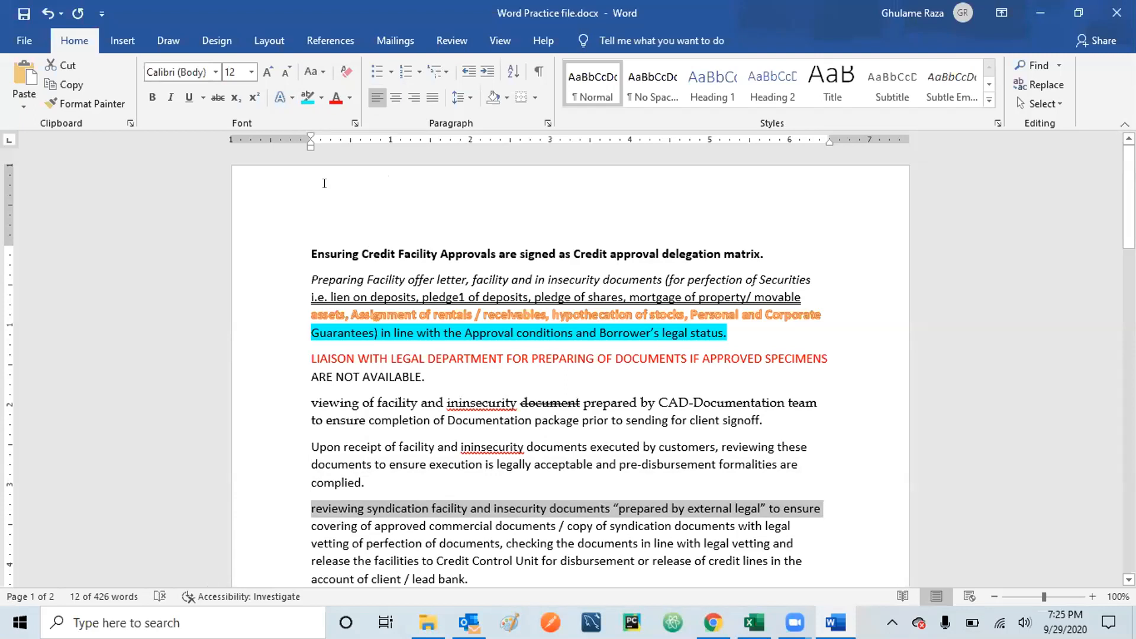
Step: Try UPPERCASE on the whole paragraph beginning "reviewing syndication facility" and undo the case change
{"action": "left_click", "coordinate": [321, 69]}
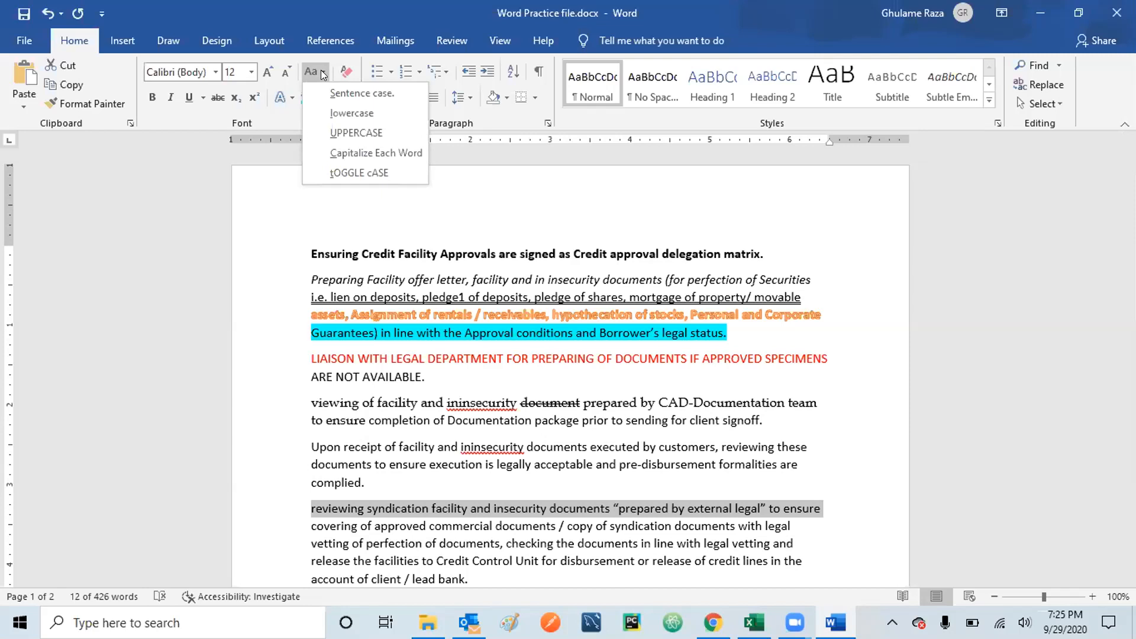
{"action": "left_click", "coordinate": [311, 513]}
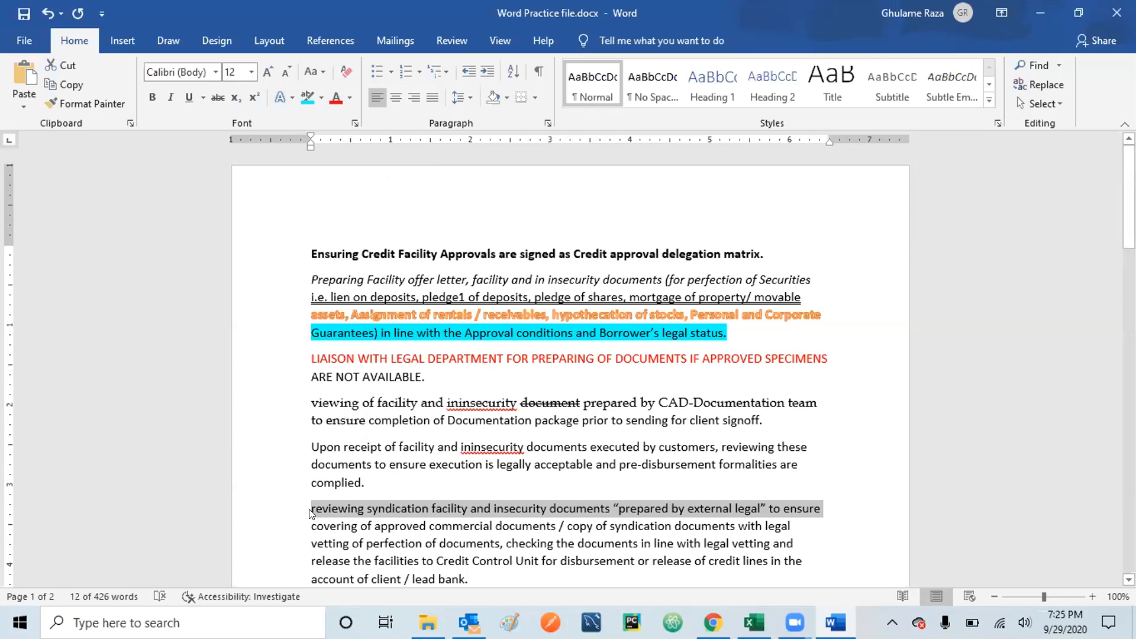
{"action": "left_click", "coordinate": [308, 512]}
{"action": "key", "text": "shift+Down"}
{"action": "key", "text": "shift+Down"}
{"action": "key", "text": "shift+Down"}
{"action": "key", "text": "shift+Down"}
{"action": "key", "text": "shift+Down"}
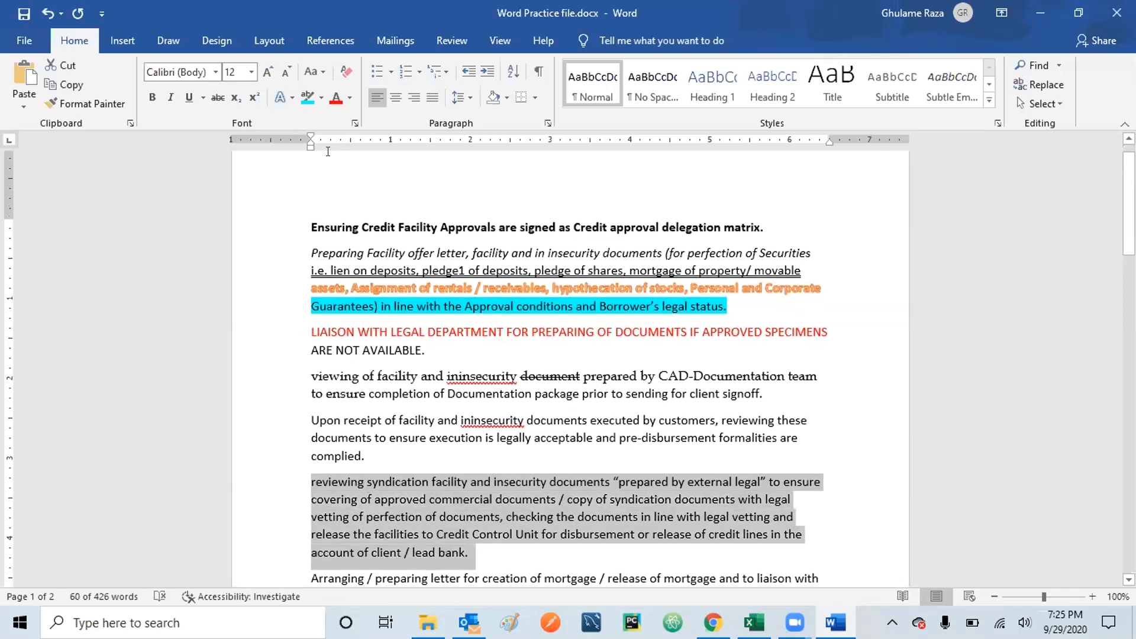
{"action": "left_click", "coordinate": [319, 70]}
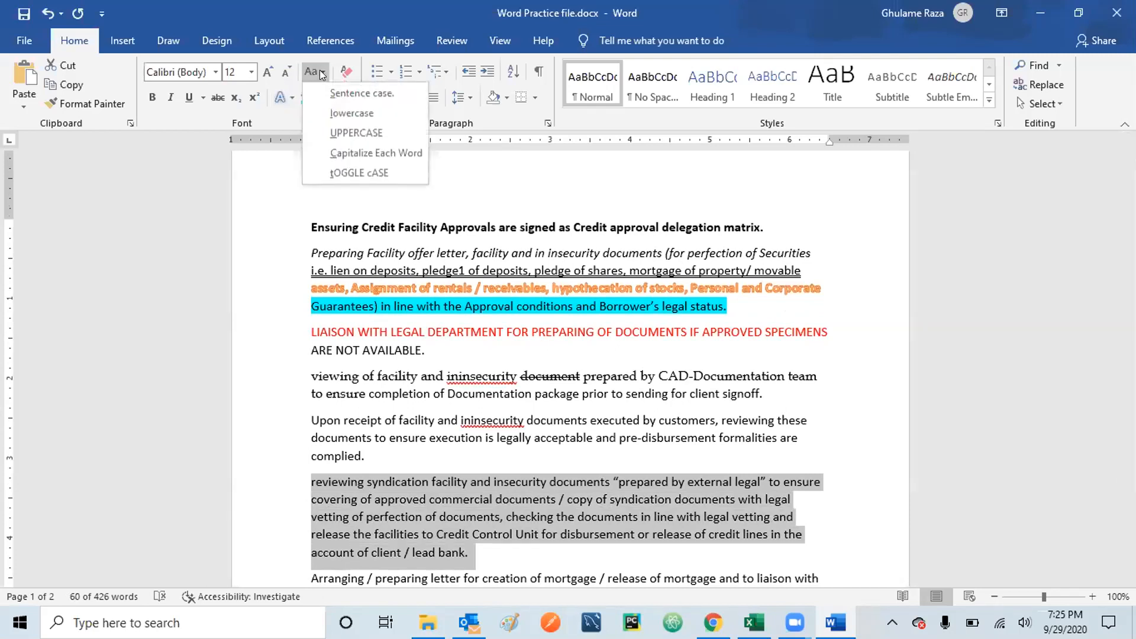
{"action": "left_click", "coordinate": [340, 131]}
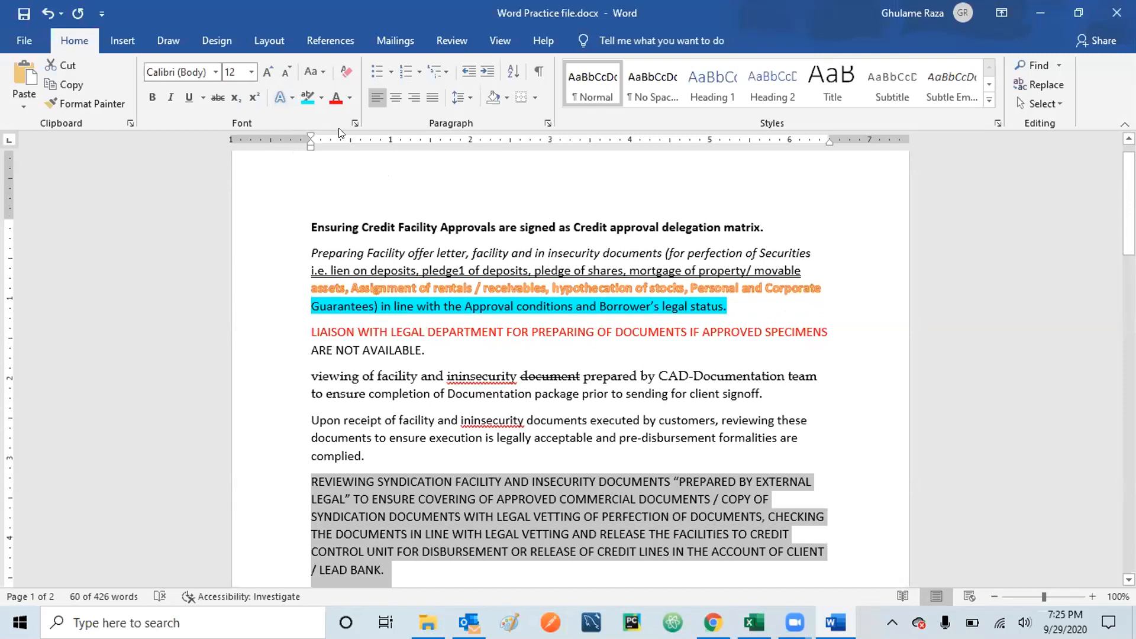
{"action": "left_click", "coordinate": [47, 14]}
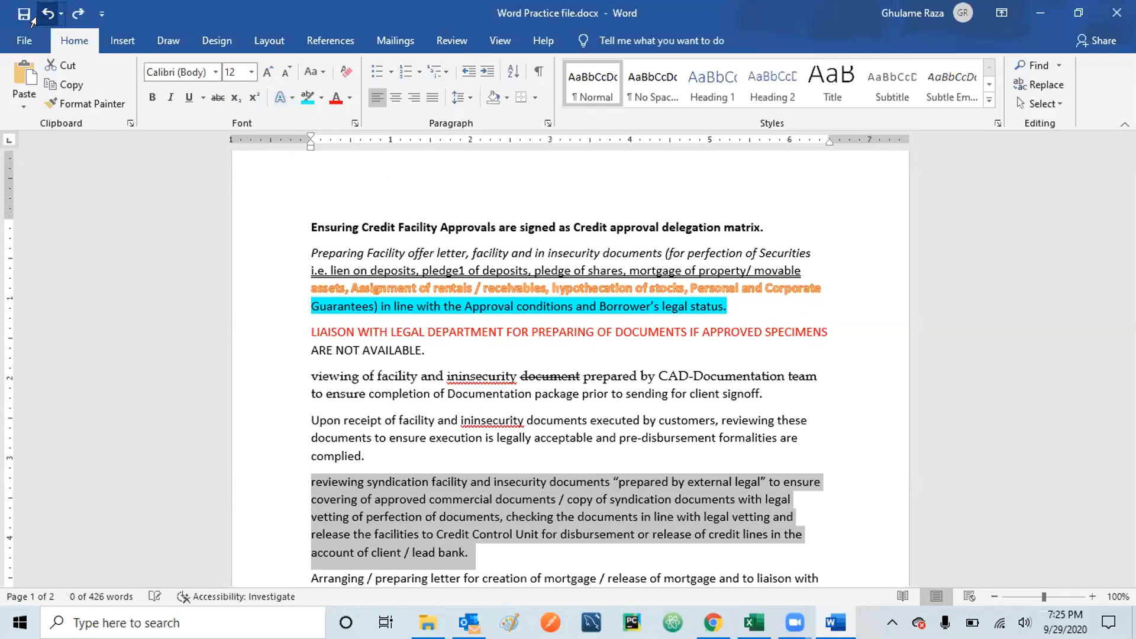
Step: Change only the word "reviewing" at the start of the syndication paragraph to UPPERCASE
{"action": "left_click", "coordinate": [313, 485]}
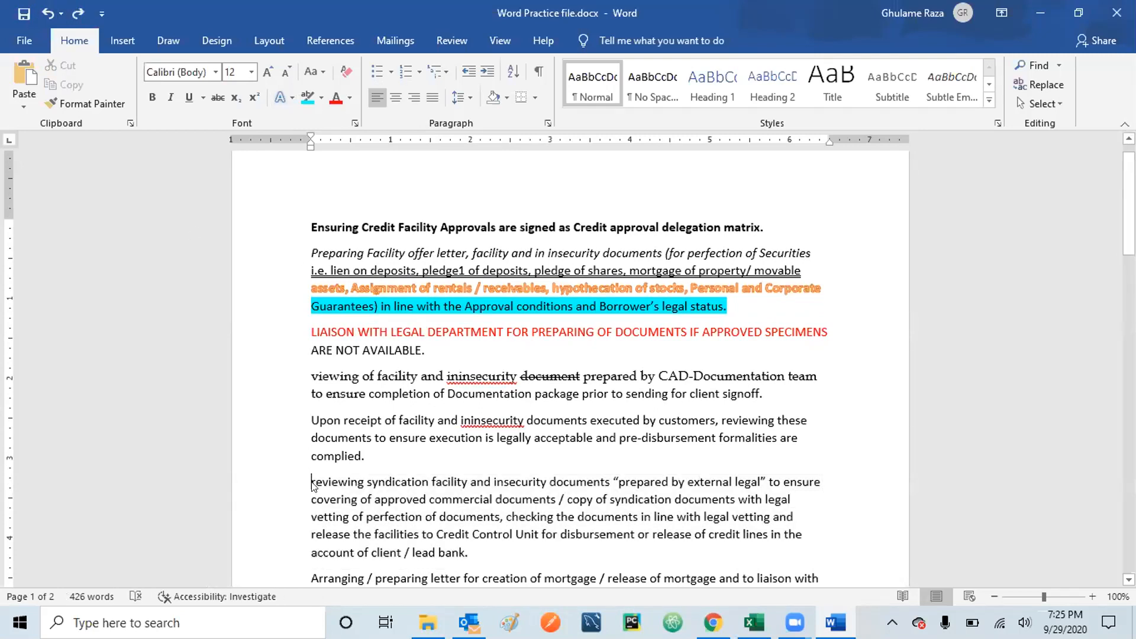
{"action": "key", "text": "shift+Right"}
{"action": "key", "text": "shift+Right"}
{"action": "key", "text": "shift+Right"}
{"action": "key", "text": "shift+Right"}
{"action": "key", "text": "shift+Right"}
{"action": "key", "text": "shift+Right"}
{"action": "key", "text": "shift+Right"}
{"action": "key", "text": "shift+Right"}
{"action": "key", "text": "shift+Right"}
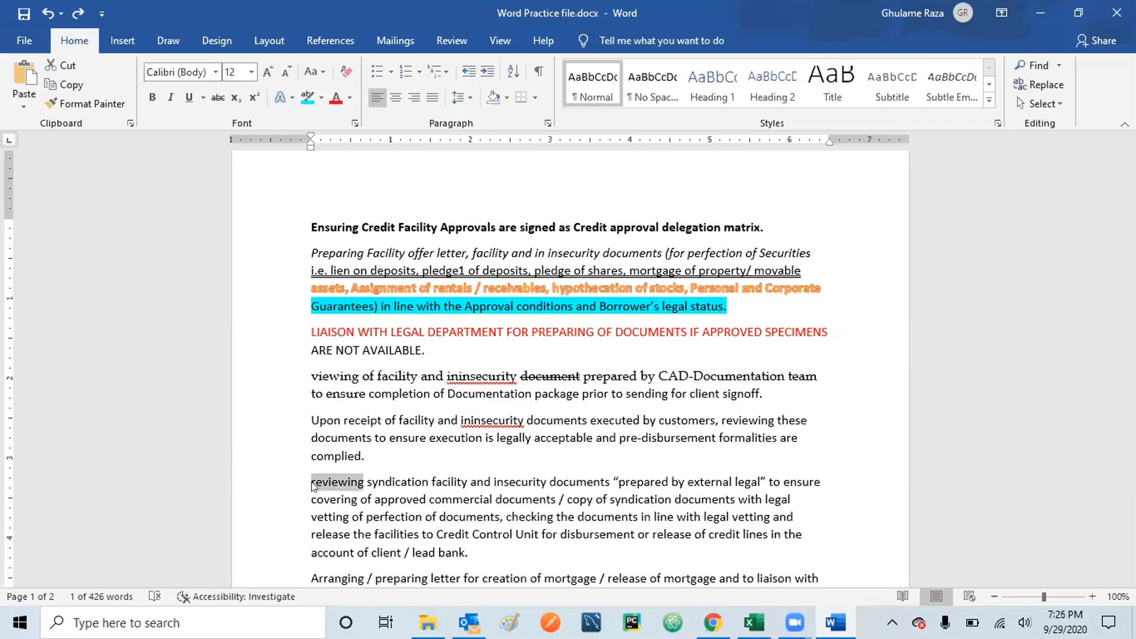
{"action": "left_click", "coordinate": [321, 71]}
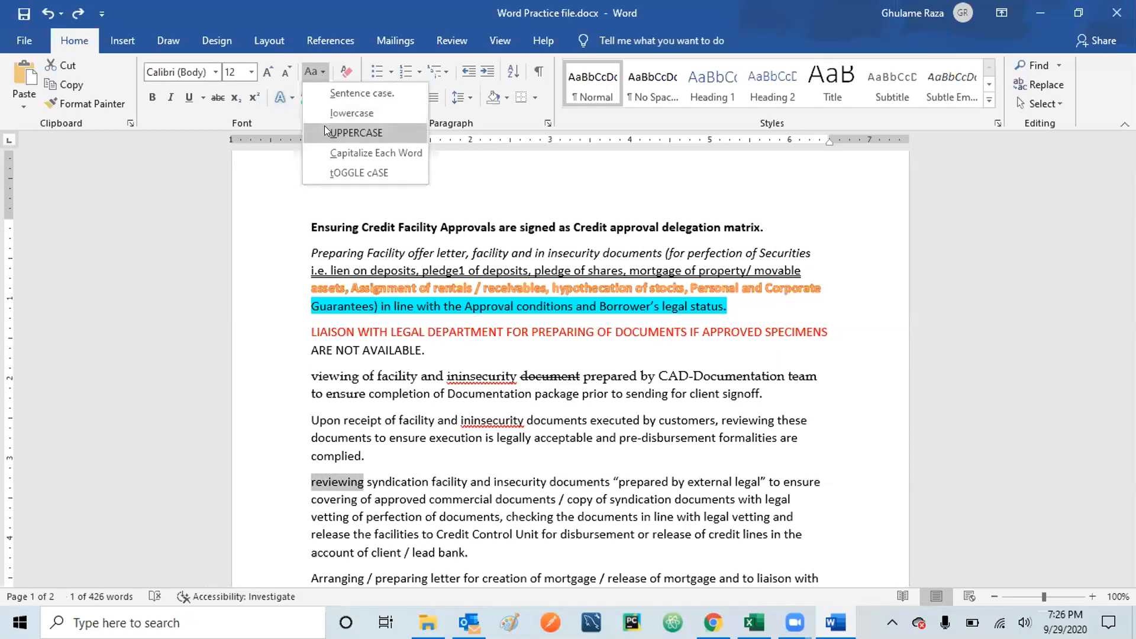
{"action": "left_click", "coordinate": [355, 132]}
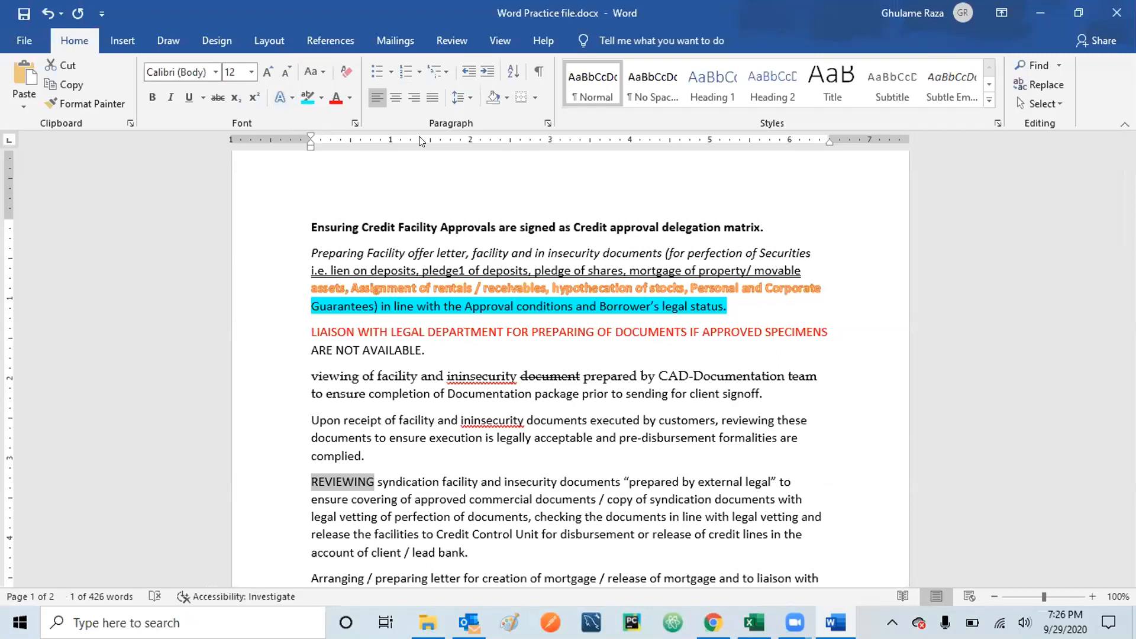
{"action": "left_click", "coordinate": [319, 70]}
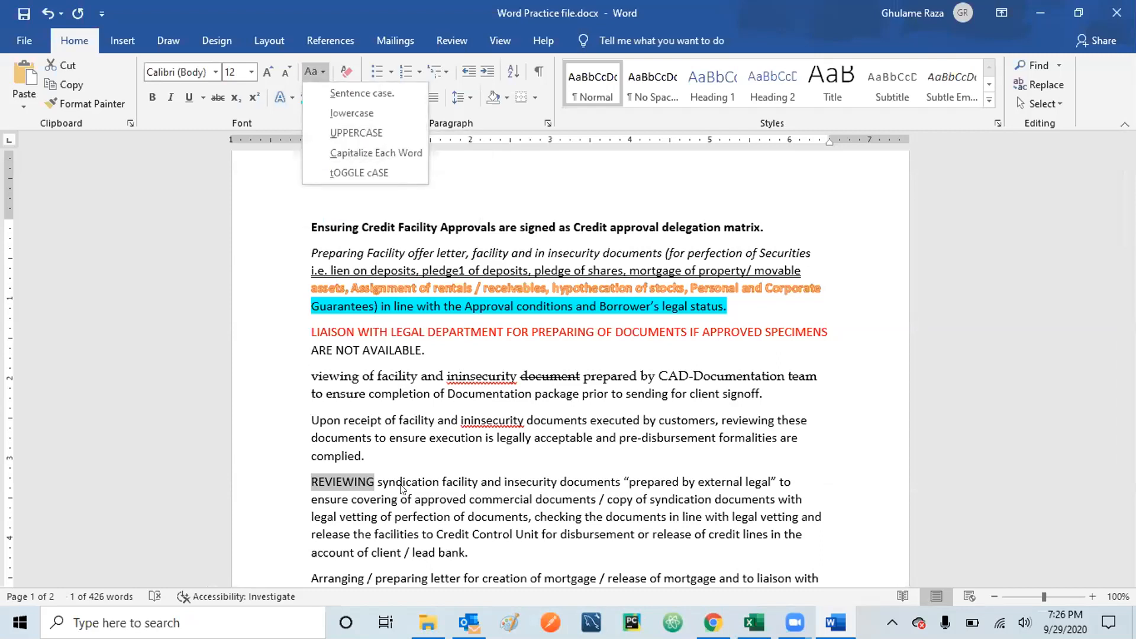
Step: Change the whole paragraph beginning "Upon receipt of facility" to Capitalize Each Word
{"action": "left_click", "coordinate": [305, 418]}
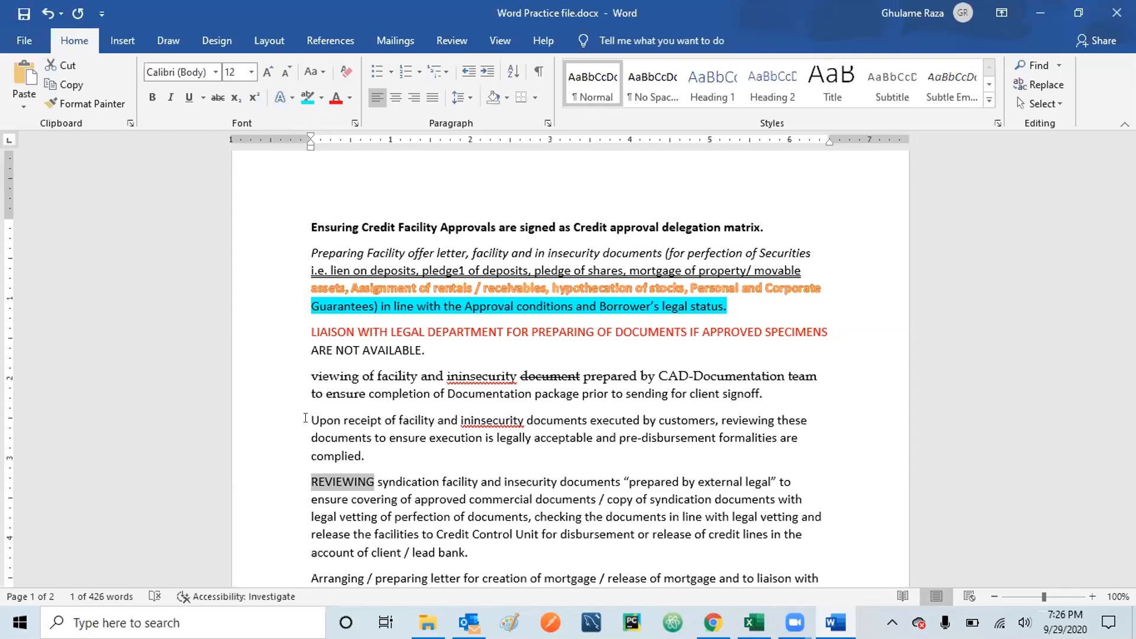
{"action": "key", "text": "shift+Down"}
{"action": "key", "text": "shift+Down"}
{"action": "key", "text": "Up"}
{"action": "key", "text": "Up"}
{"action": "key", "text": "Up"}
{"action": "key", "text": "Up"}
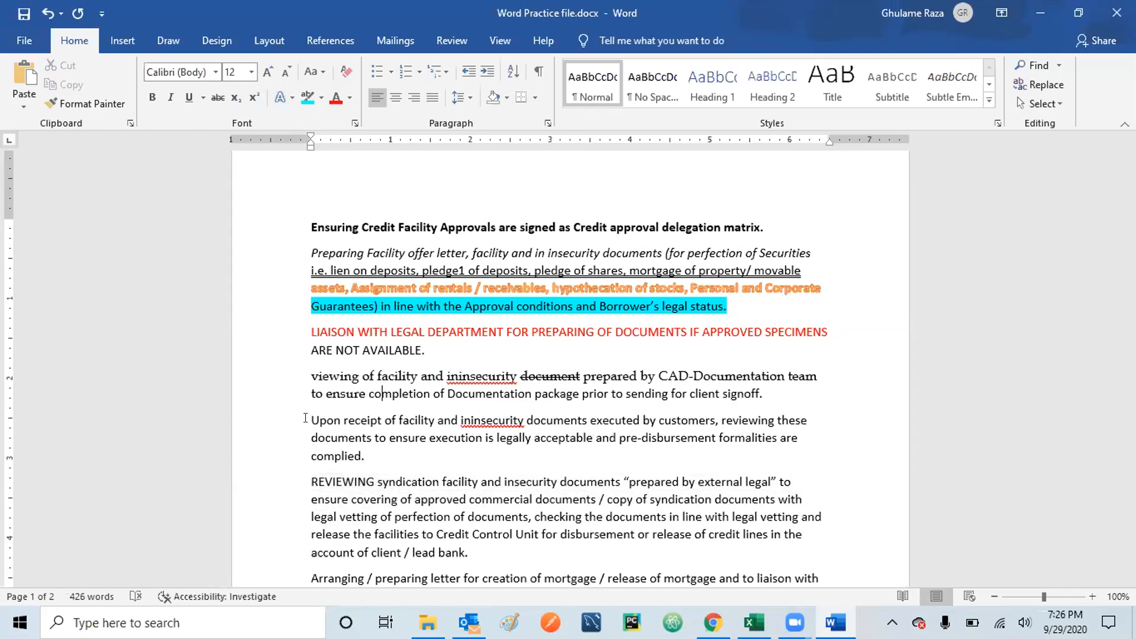
{"action": "key", "text": "Left"}
{"action": "key", "text": "Left"}
{"action": "key", "text": "Left"}
{"action": "key", "text": "Left"}
{"action": "key", "text": "Left"}
{"action": "key", "text": "Left"}
{"action": "key", "text": "Left"}
{"action": "key", "text": "Left"}
{"action": "key", "text": "shift+Down"}
{"action": "key", "text": "shift+Down"}
{"action": "key", "text": "shift+Down"}
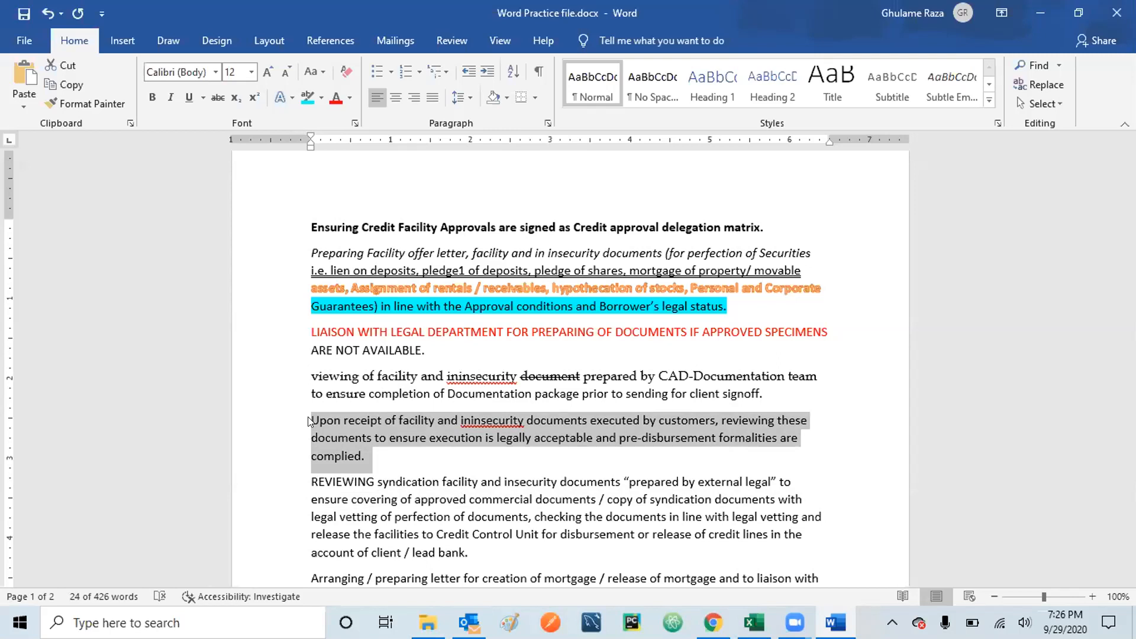
{"action": "left_click", "coordinate": [320, 68]}
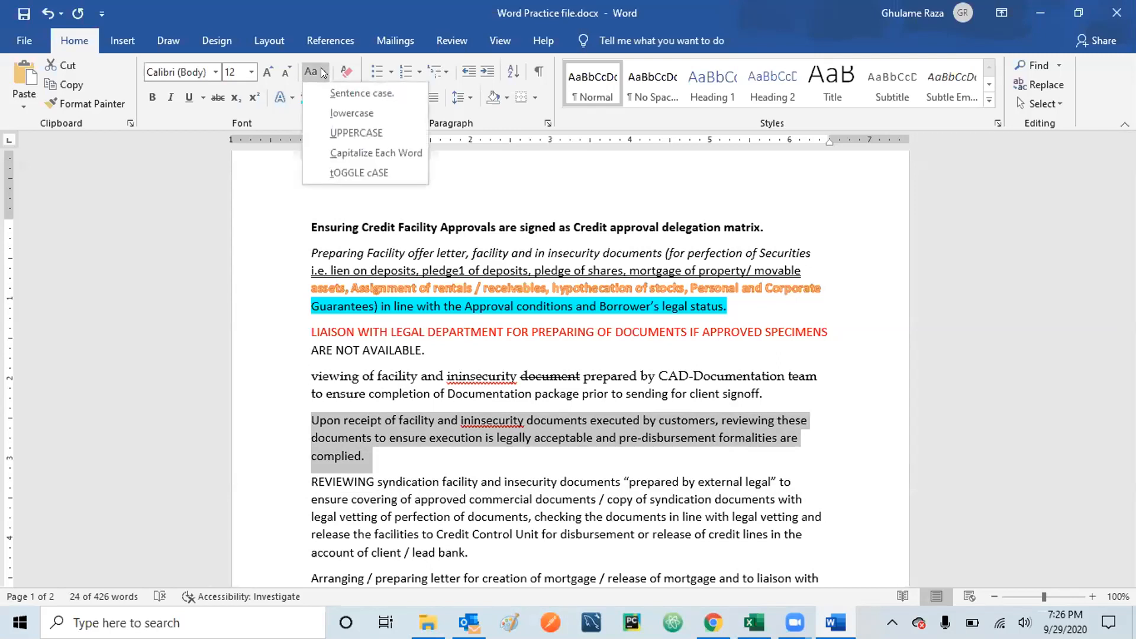
{"action": "left_click", "coordinate": [358, 153]}
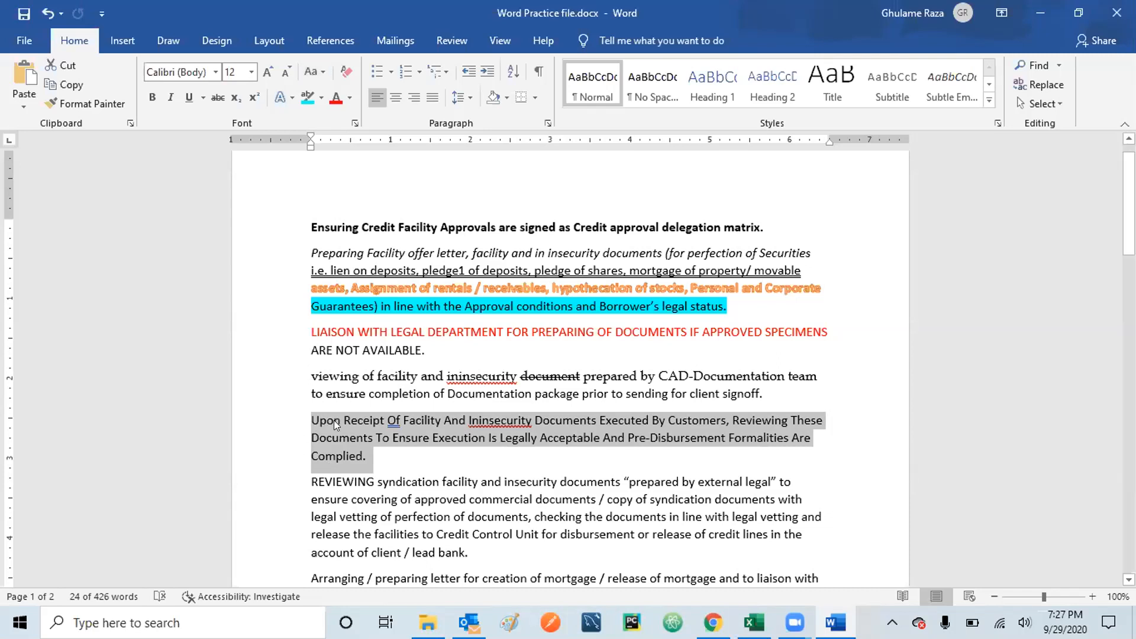
Step: Apply tOGGLE cASE to the whole paragraph beginning "Arranging / preparing letter"
{"action": "left_click", "coordinate": [314, 487]}
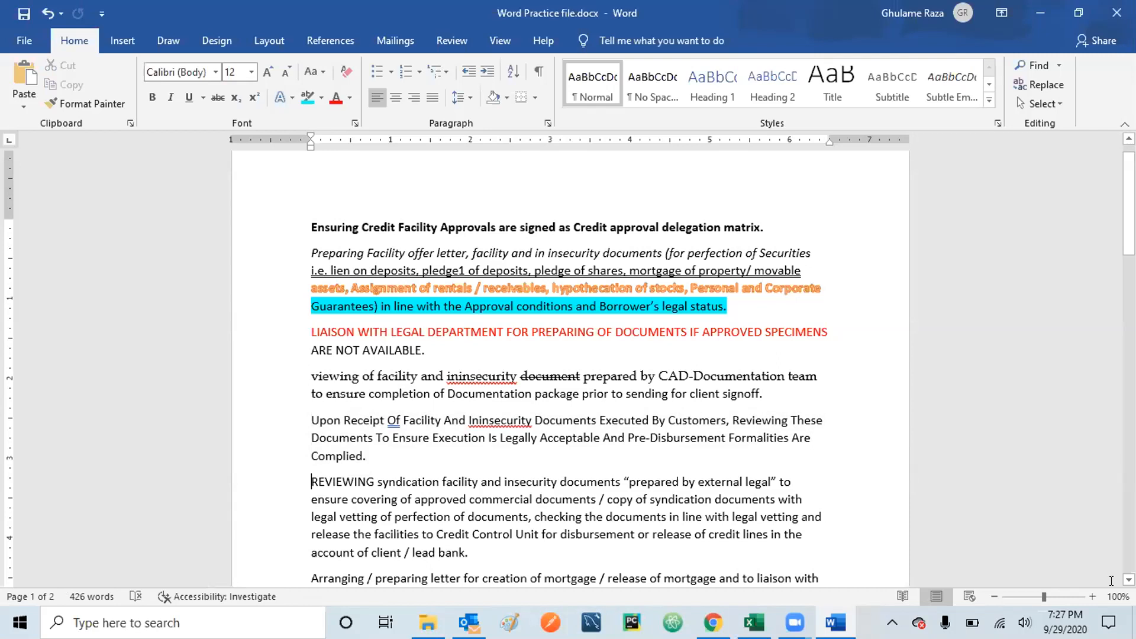
{"action": "scroll", "coordinate": [463, 499], "scroll_direction": "down", "scroll_amount": 3}
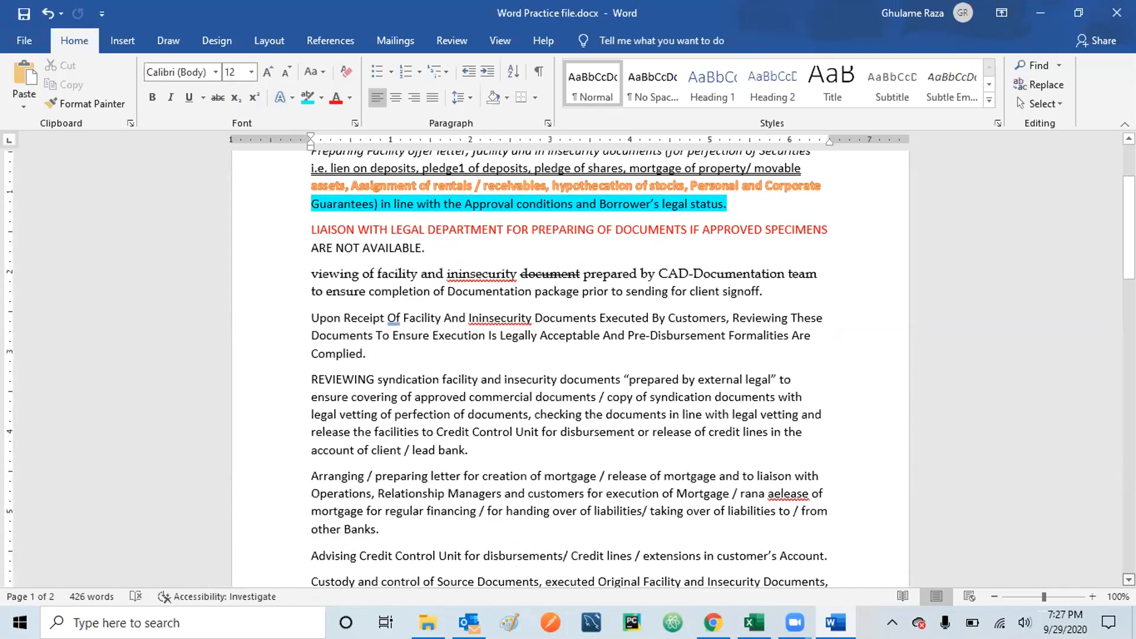
{"action": "triple_click", "coordinate": [307, 468]}
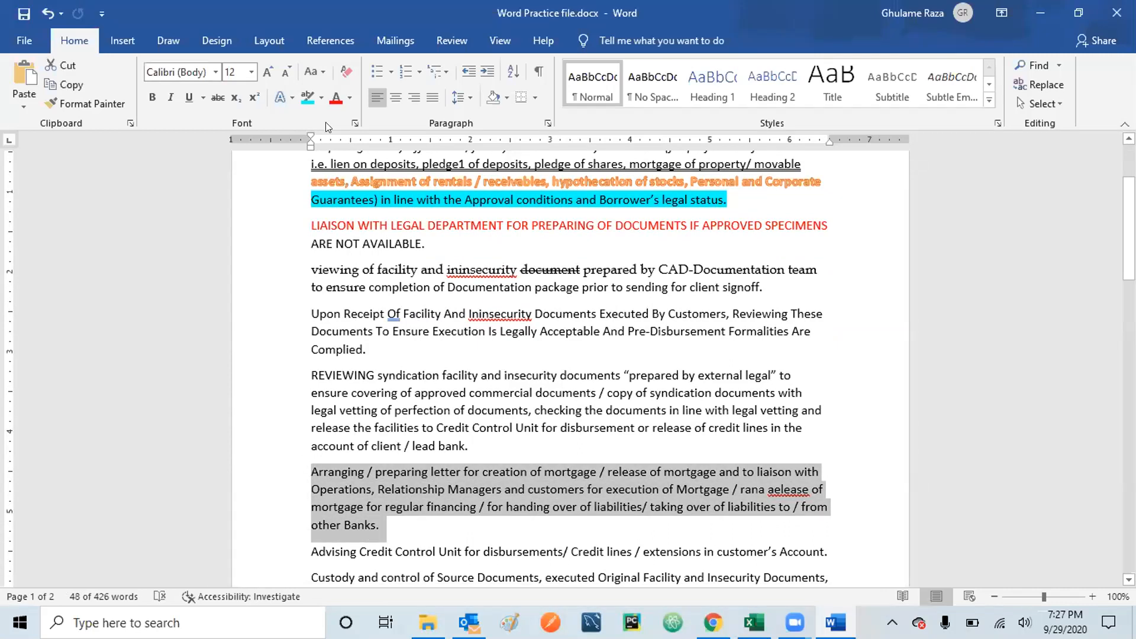
{"action": "left_click", "coordinate": [320, 69]}
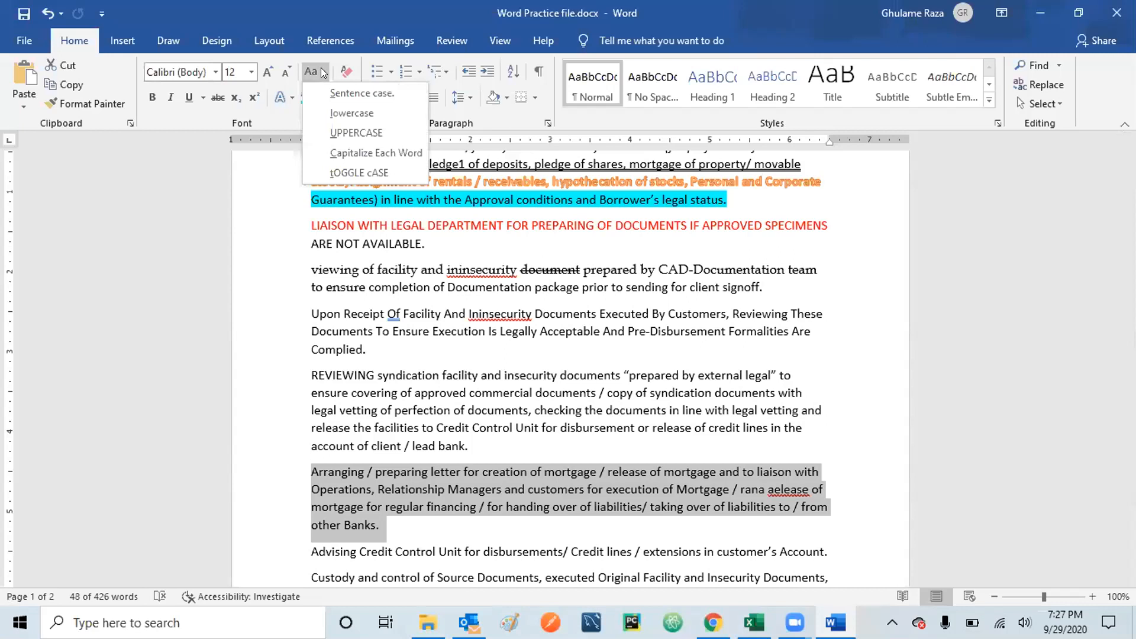
{"action": "left_click", "coordinate": [338, 174]}
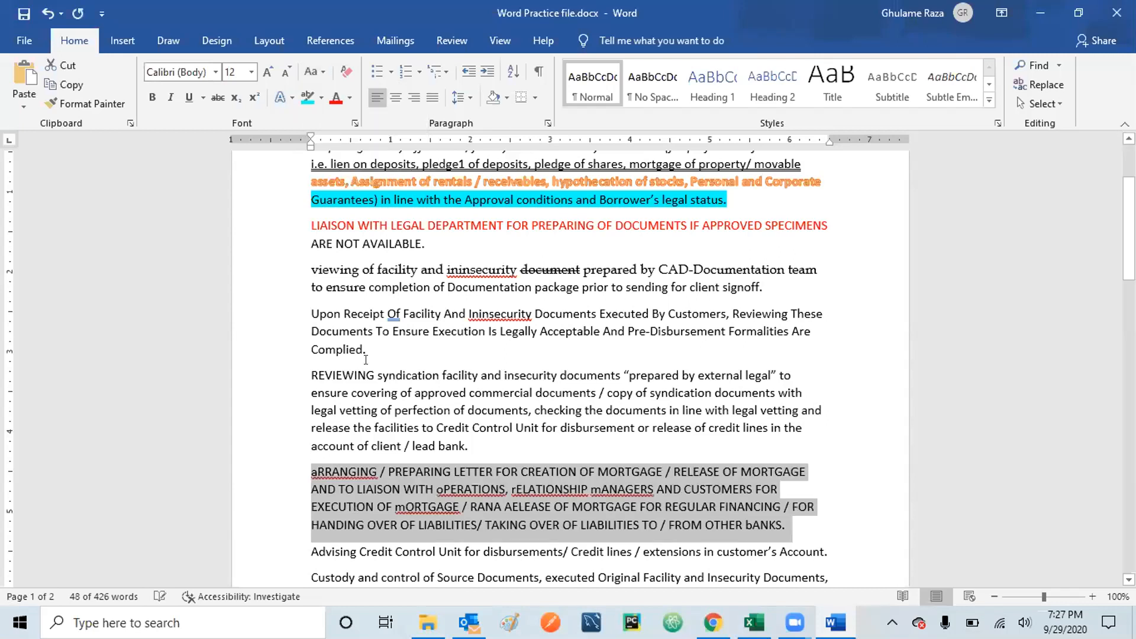
{"action": "left_click", "coordinate": [313, 477]}
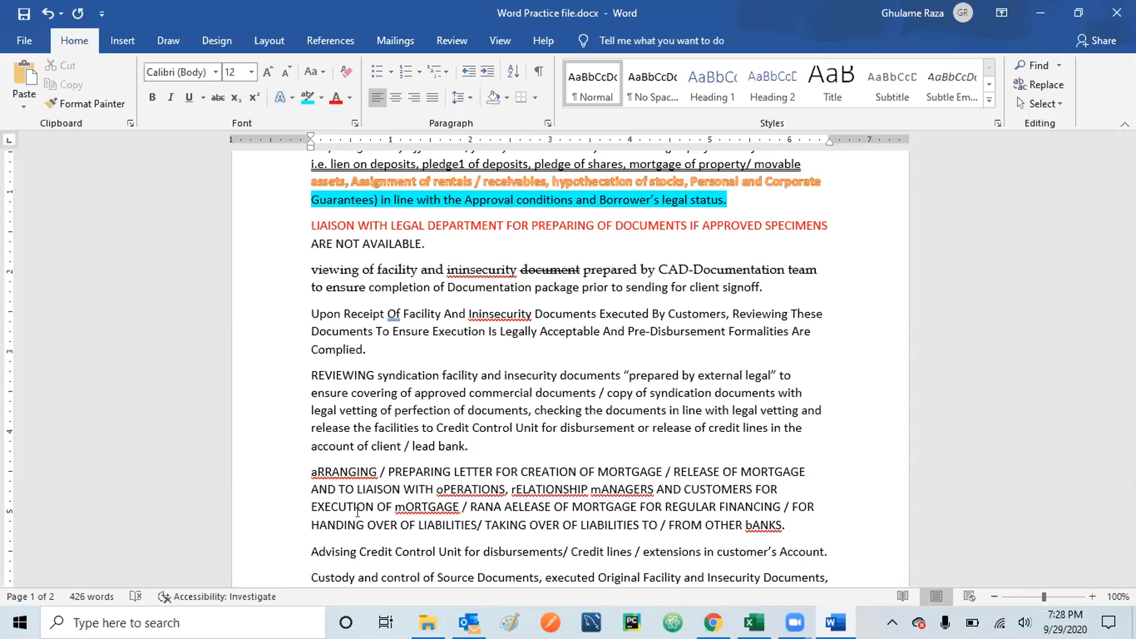
{"action": "left_click", "coordinate": [318, 71]}
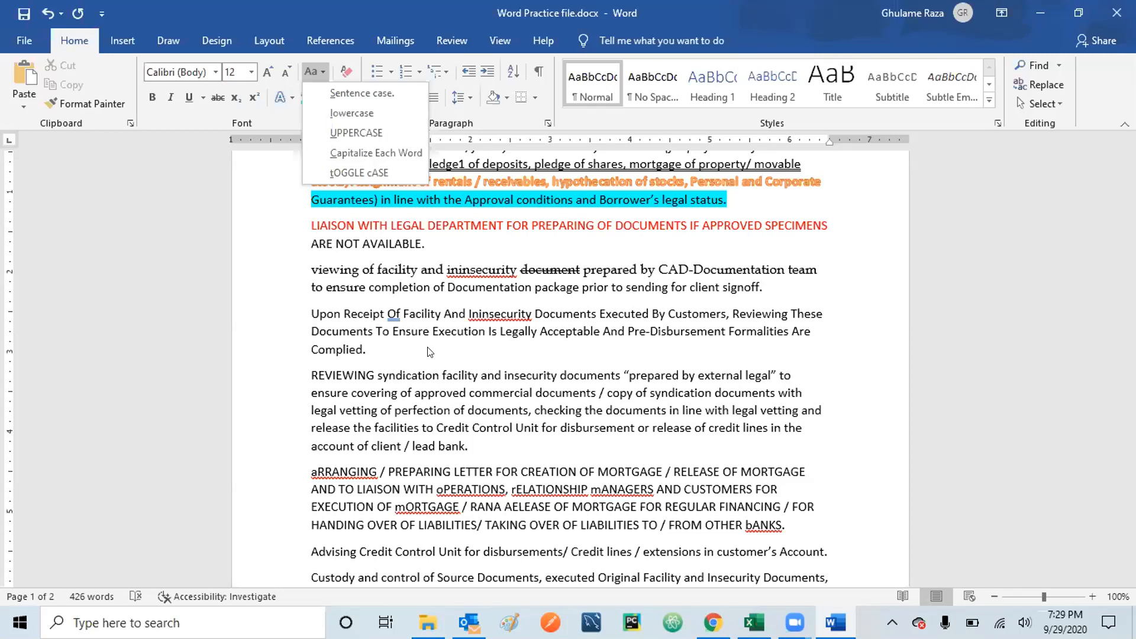
{"action": "left_click", "coordinate": [325, 472]}
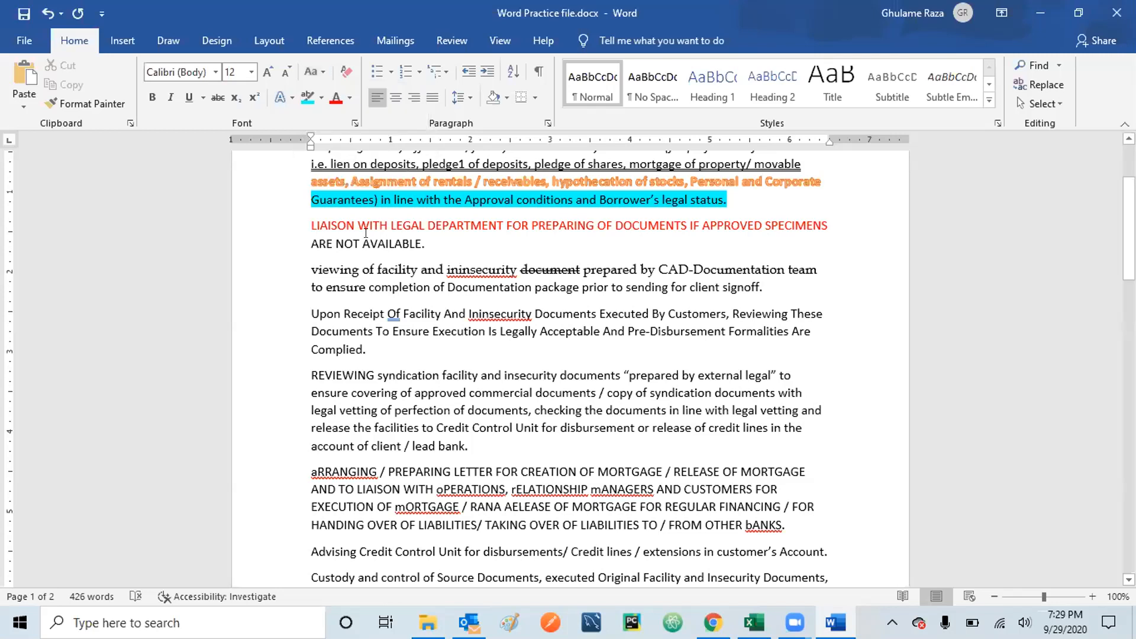
Step: Clear all formatting from the bold first line "Ensuring Credit Facility Approvals"
{"action": "left_click", "coordinate": [317, 237]}
{"action": "scroll", "coordinate": [317, 238], "scroll_direction": "up", "scroll_amount": 1}
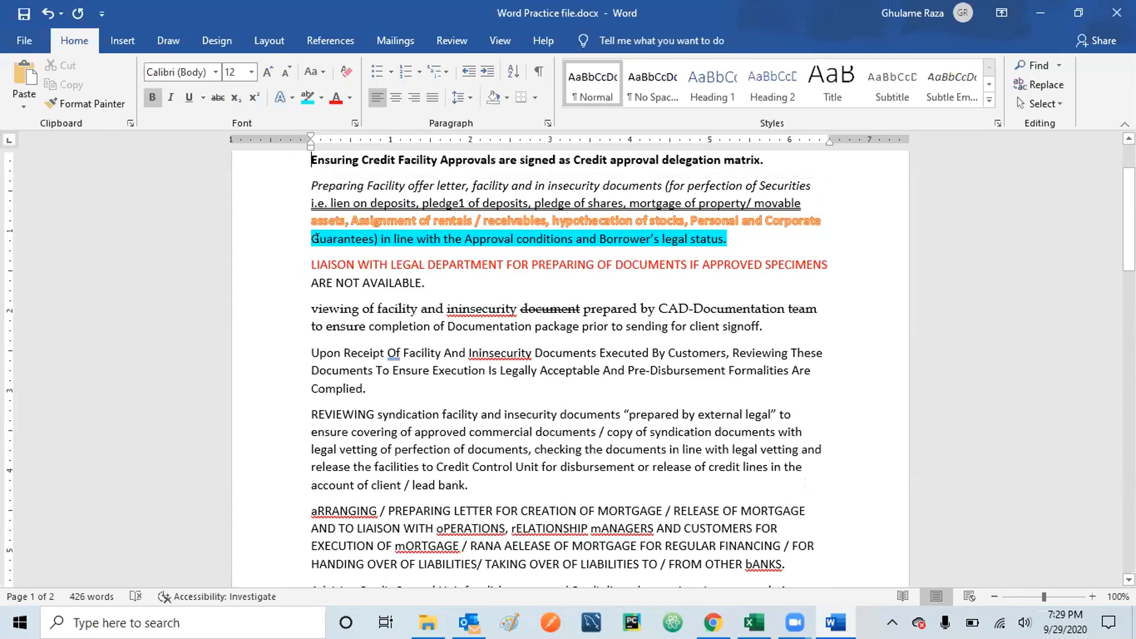
{"action": "left_click", "coordinate": [346, 72]}
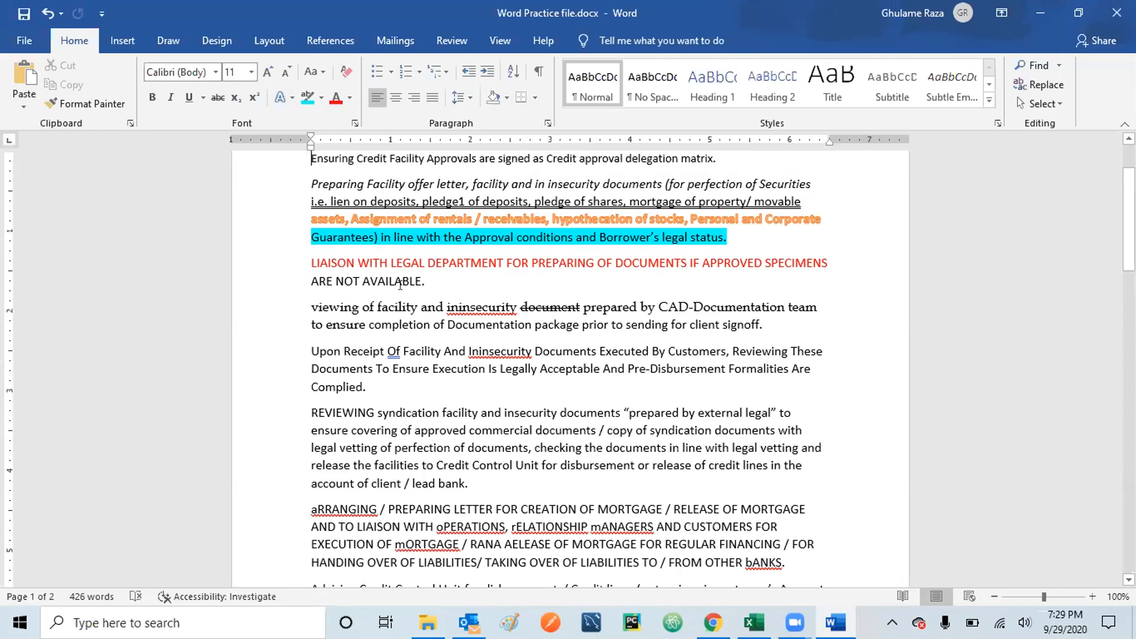
Step: Clear all formatting from the entire document and look through the pages to check the text
{"action": "key", "text": "ctrl+a"}
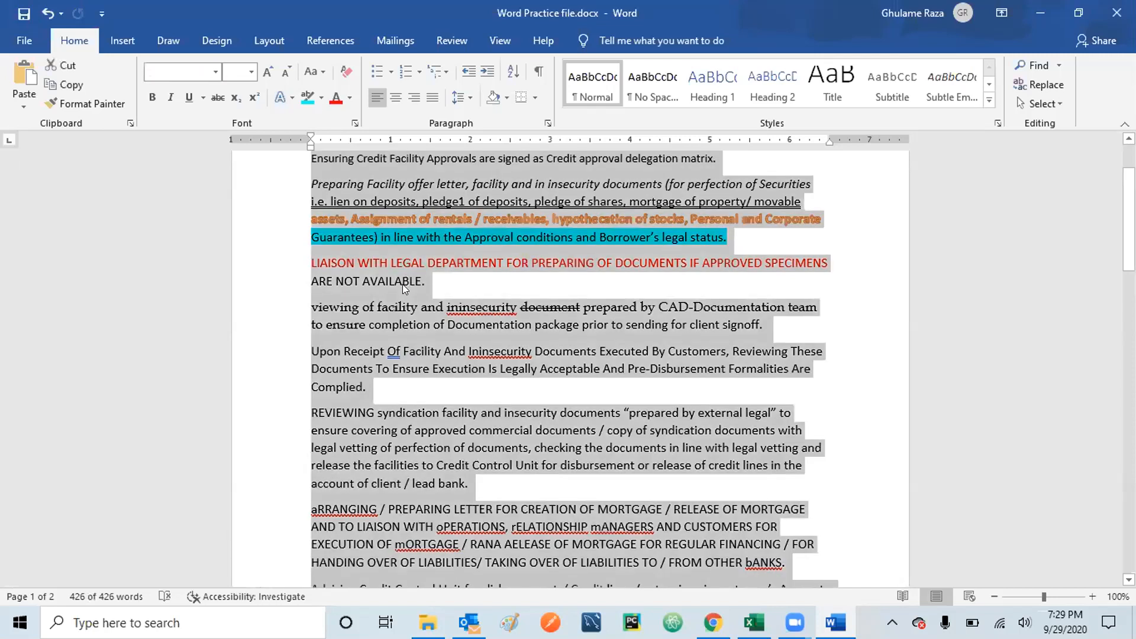
{"action": "left_click", "coordinate": [346, 71]}
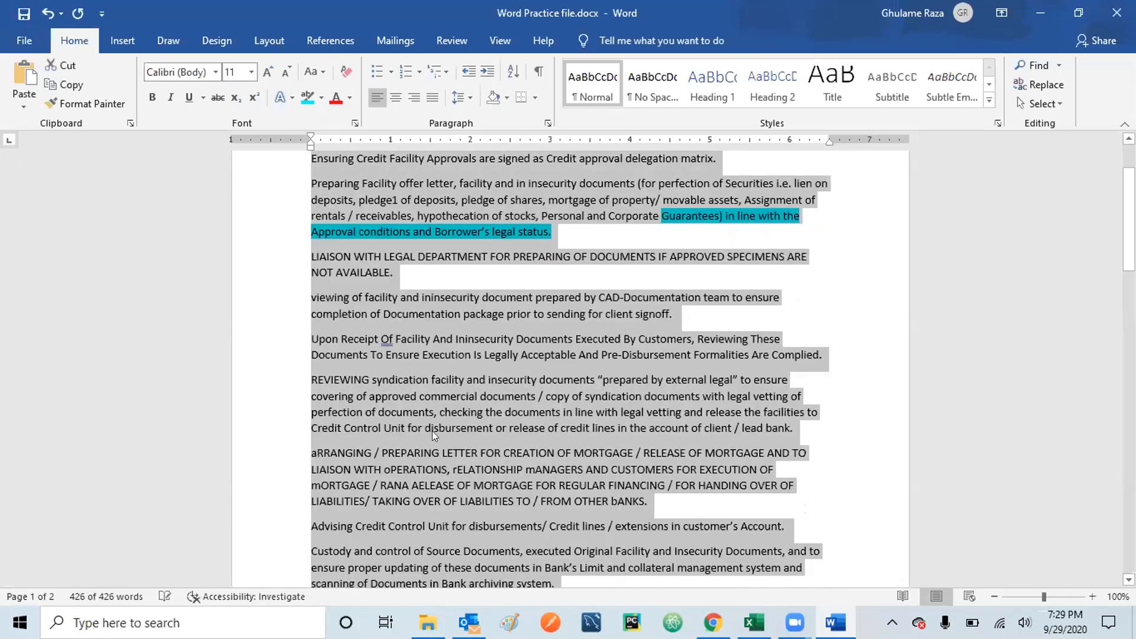
{"action": "left_click", "coordinate": [313, 288]}
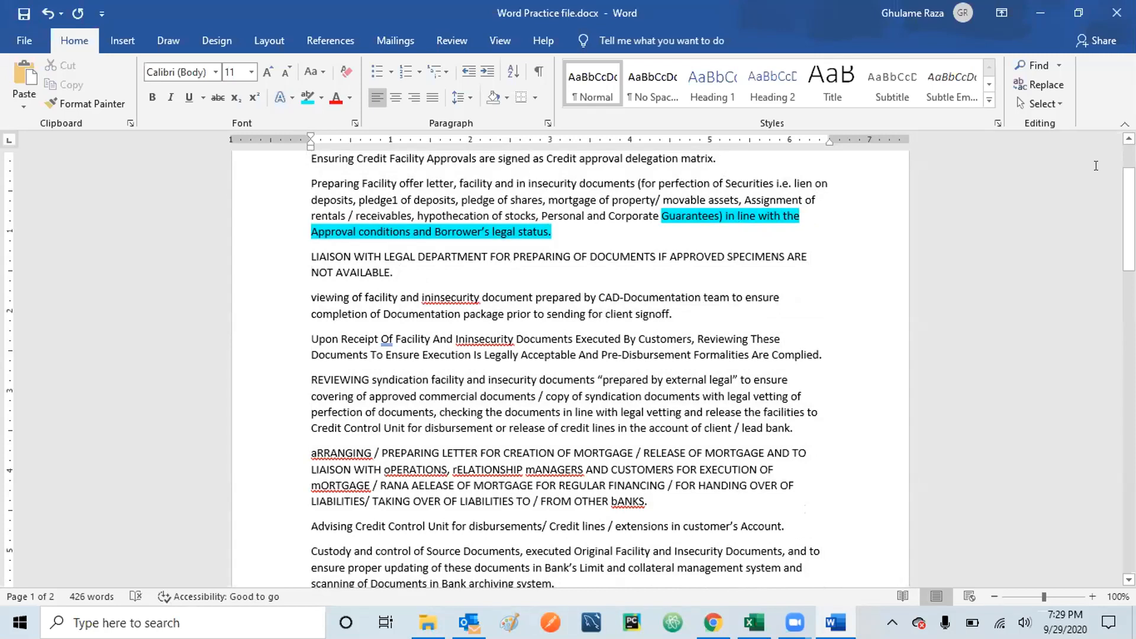
{"action": "scroll", "coordinate": [1095, 295], "scroll_direction": "up", "scroll_amount": 2}
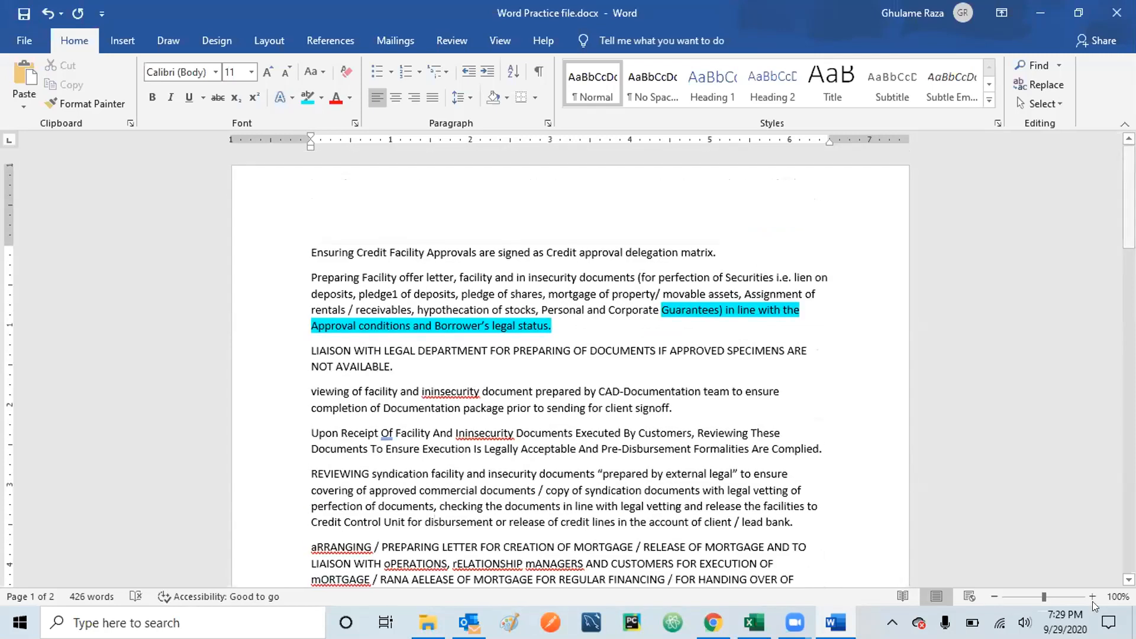
{"action": "scroll", "coordinate": [568, 355], "scroll_direction": "down", "scroll_amount": 9}
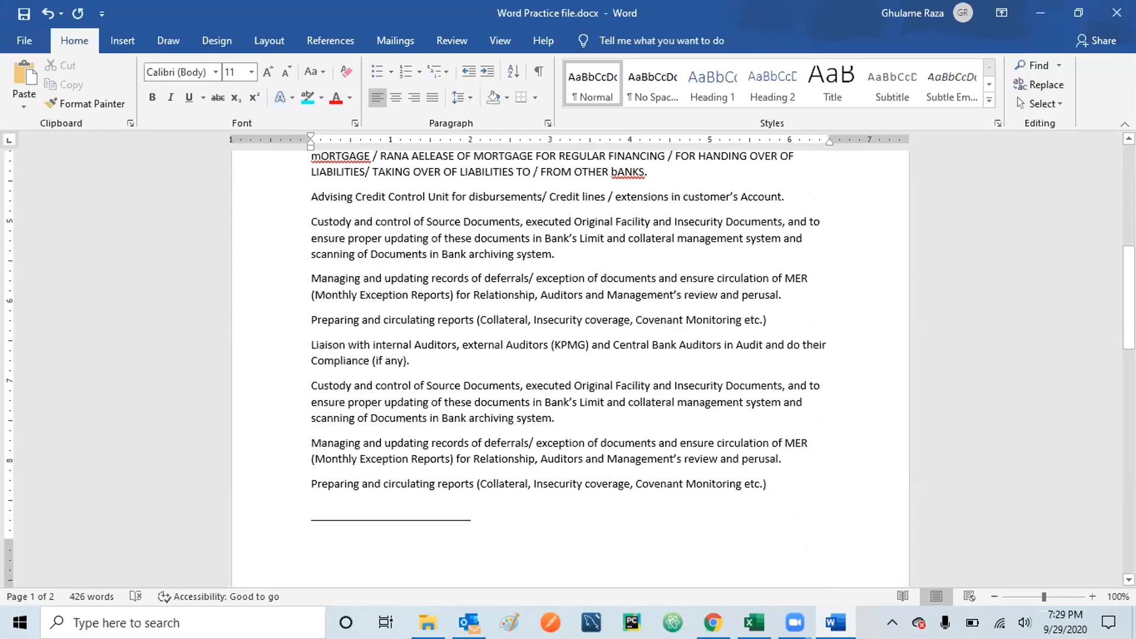
{"action": "scroll", "coordinate": [697, 459], "scroll_direction": "up", "scroll_amount": 9}
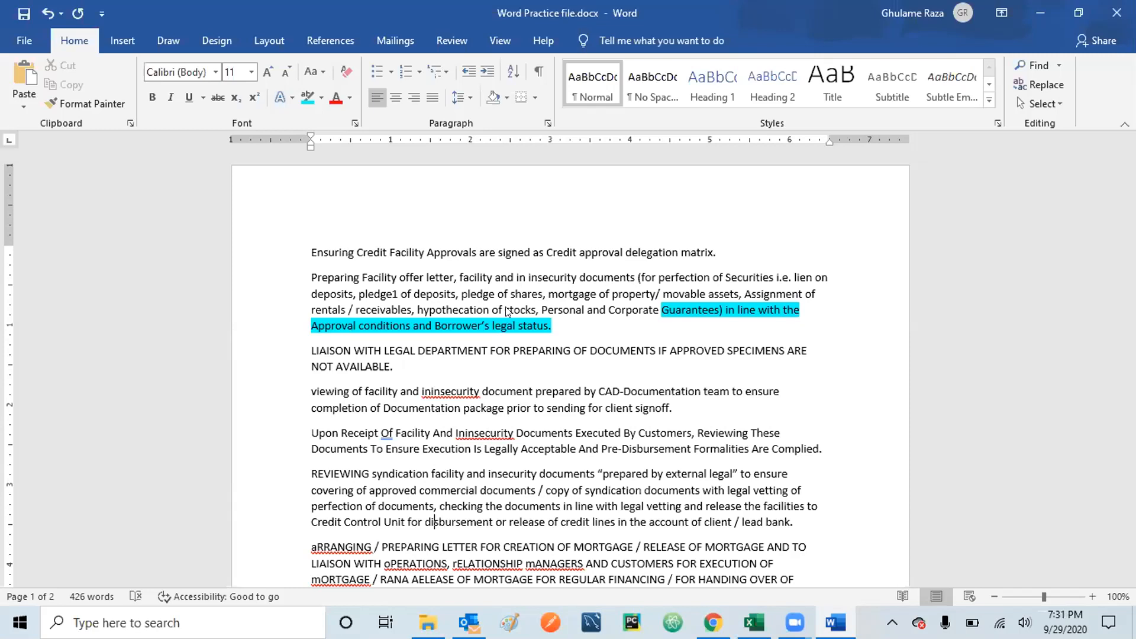
Step: Turn all paragraphs of the document into a bulleted list with the arrowhead bullet
{"action": "left_click", "coordinate": [660, 310]}
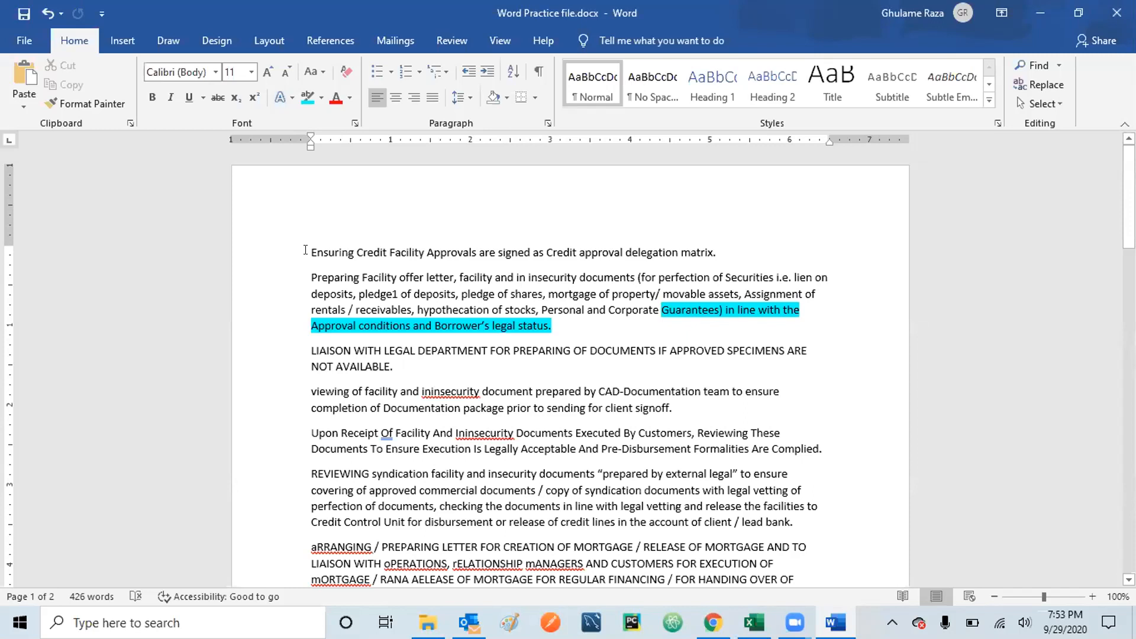
{"action": "key", "text": "ctrl+a"}
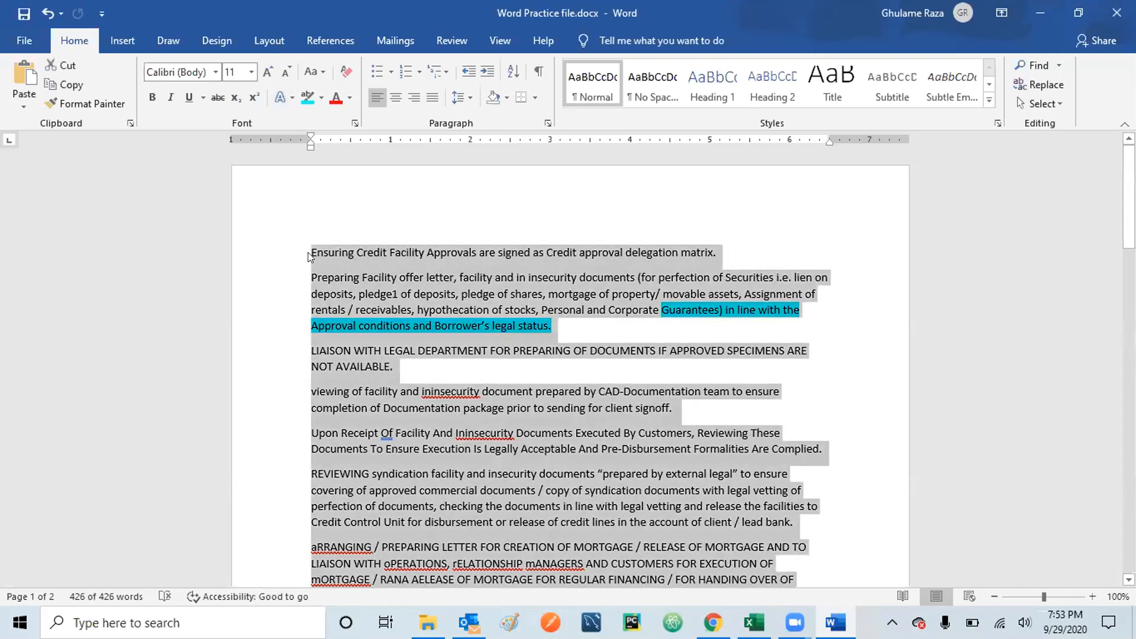
{"action": "left_click", "coordinate": [391, 72]}
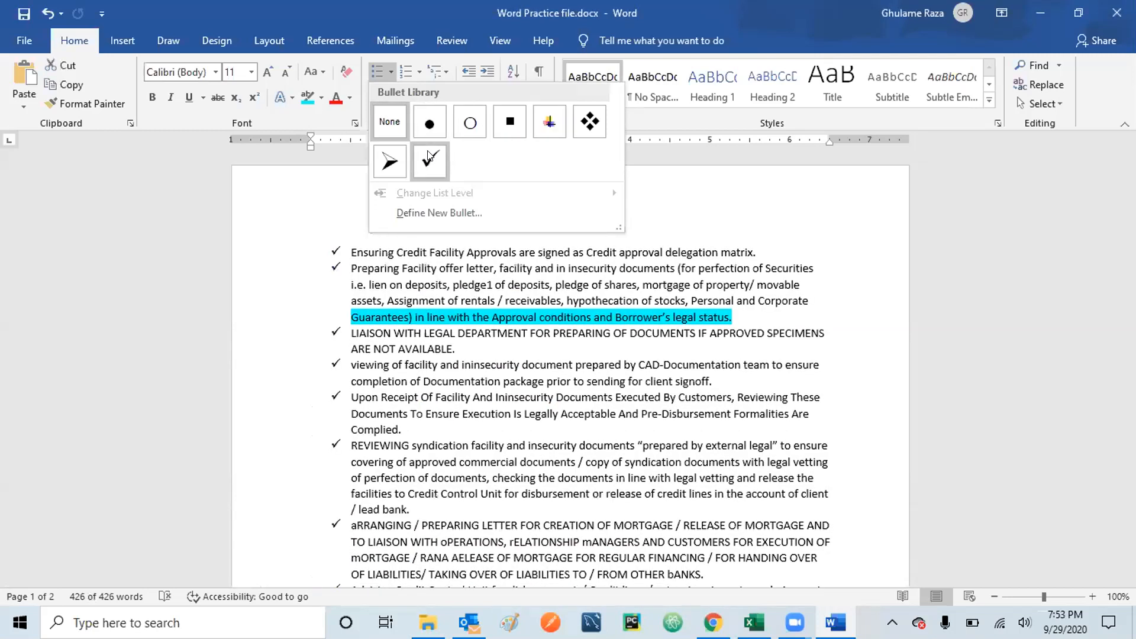
{"action": "left_click", "coordinate": [388, 158]}
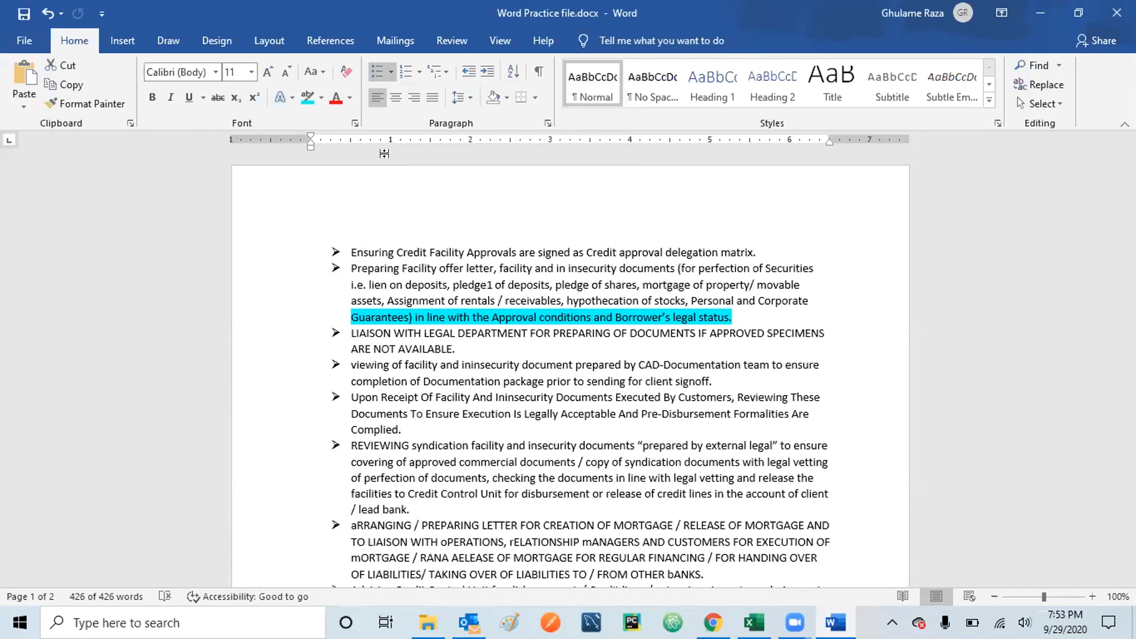
{"action": "left_click", "coordinate": [416, 293]}
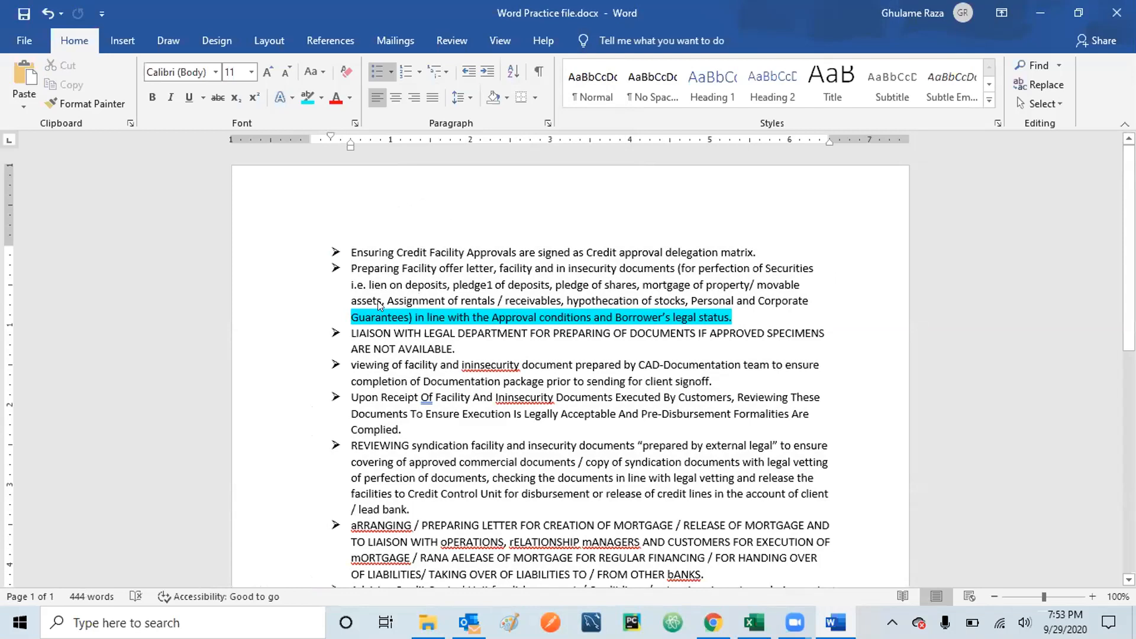
Step: Convert the whole bulleted list to a numbered list in the 1. 2. 3. format
{"action": "key", "text": "ctrl+a"}
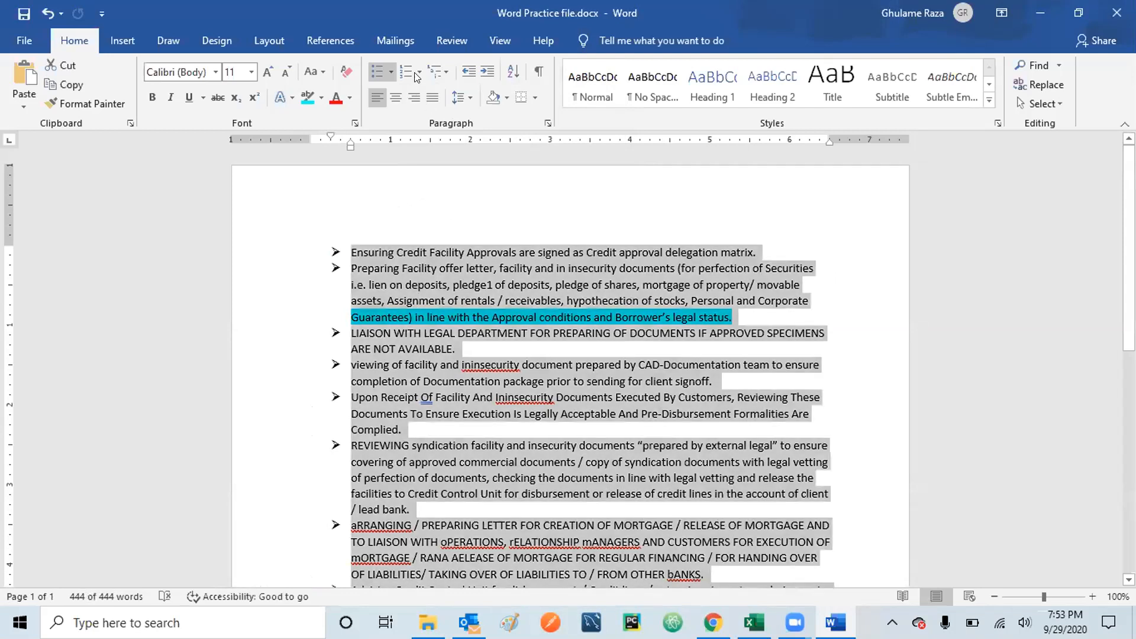
{"action": "left_click", "coordinate": [418, 72]}
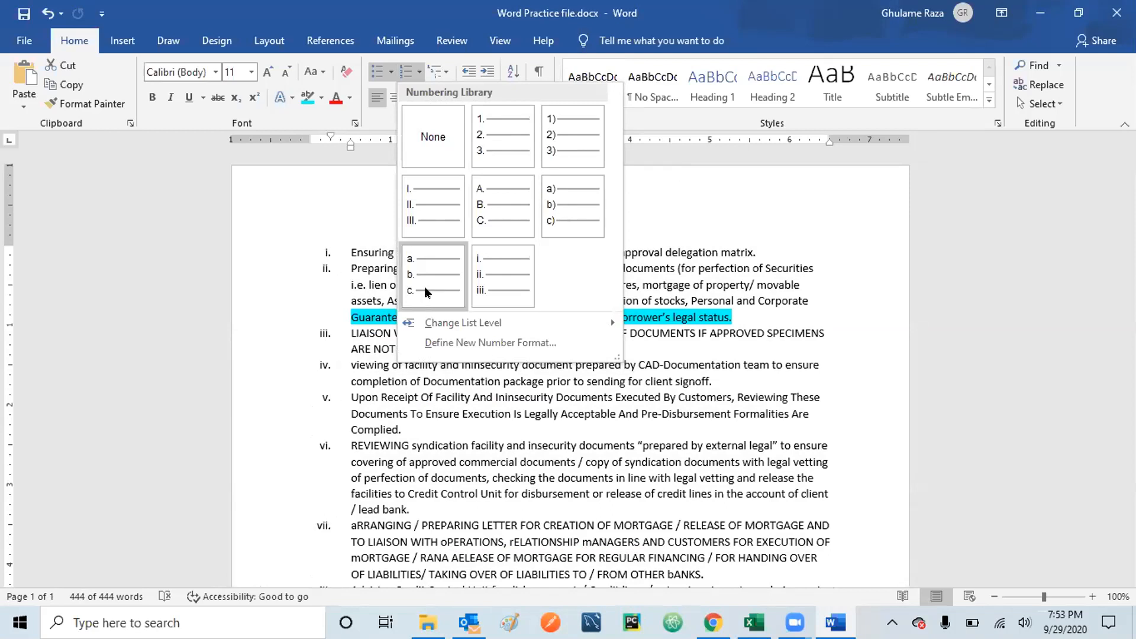
{"action": "left_click", "coordinate": [494, 140]}
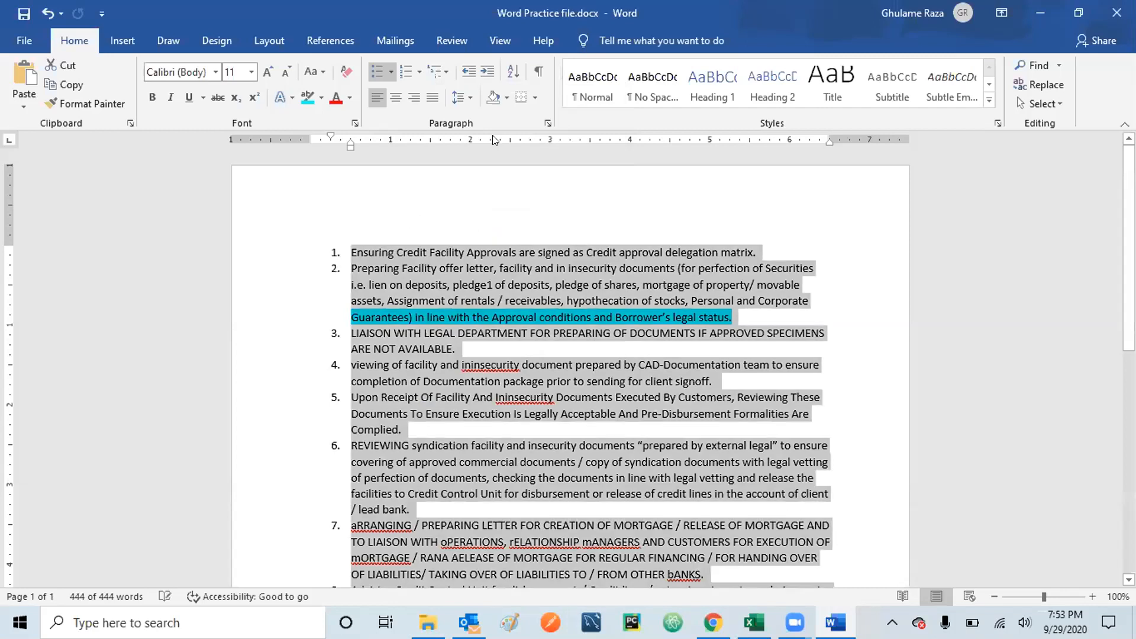
{"action": "left_click", "coordinate": [363, 346]}
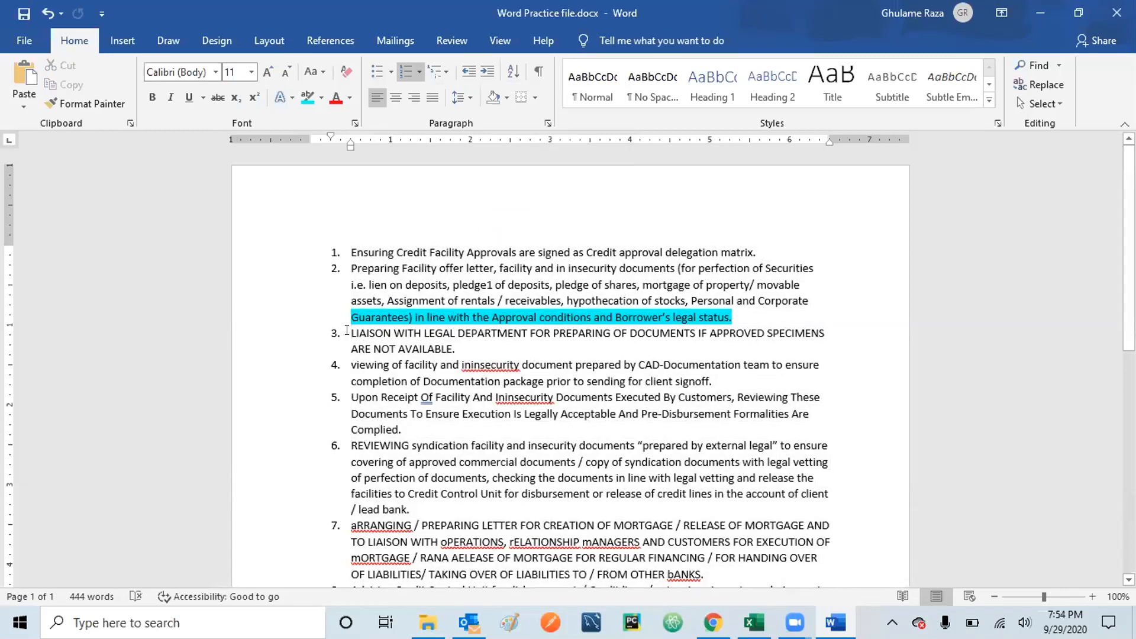
Step: Demote the "LIAISON WITH LEGAL DEPARTMENT" and "viewing of facility" items one list level beneath item 2
{"action": "left_click", "coordinate": [347, 330]}
{"action": "left_click", "coordinate": [613, 381]}
{"action": "left_click", "coordinate": [352, 332]}
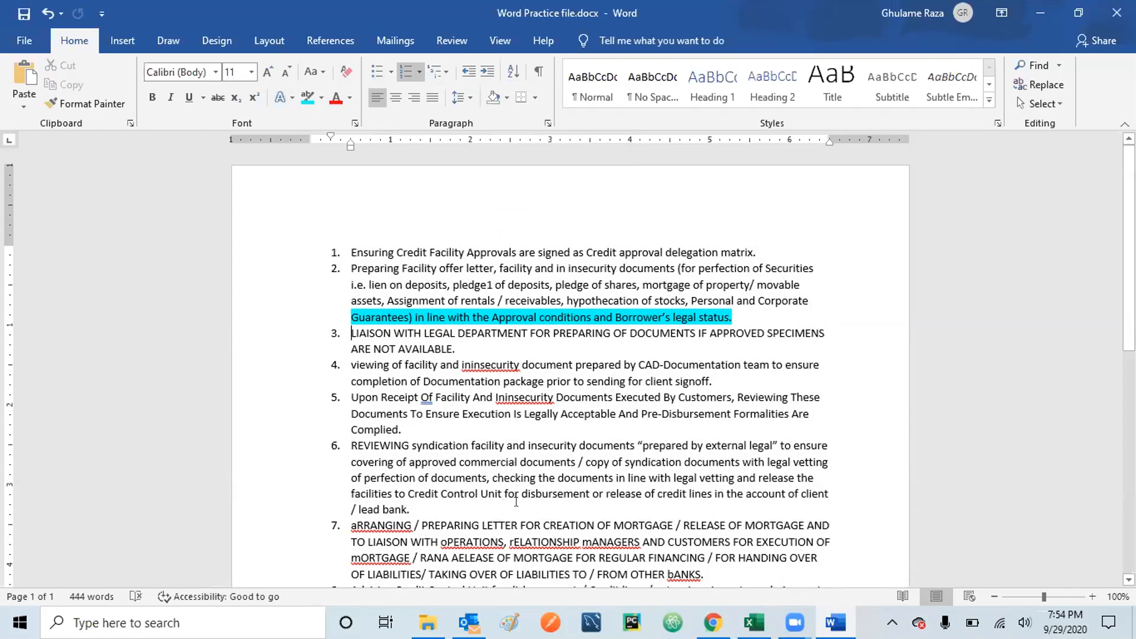
{"action": "left_click", "coordinate": [484, 74]}
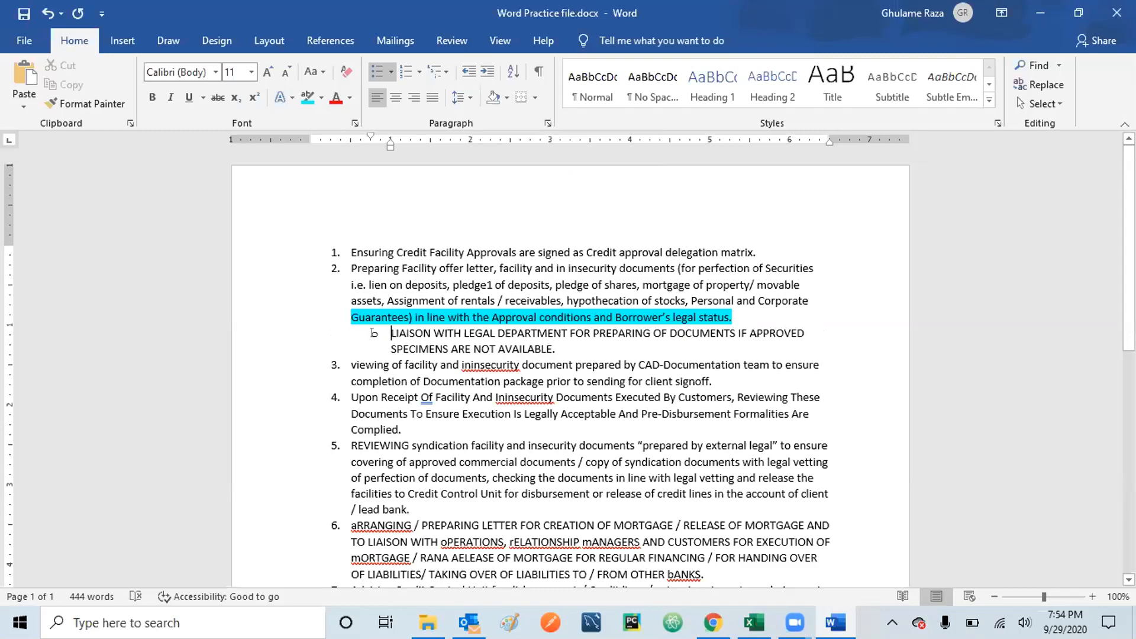
{"action": "left_click", "coordinate": [347, 357]}
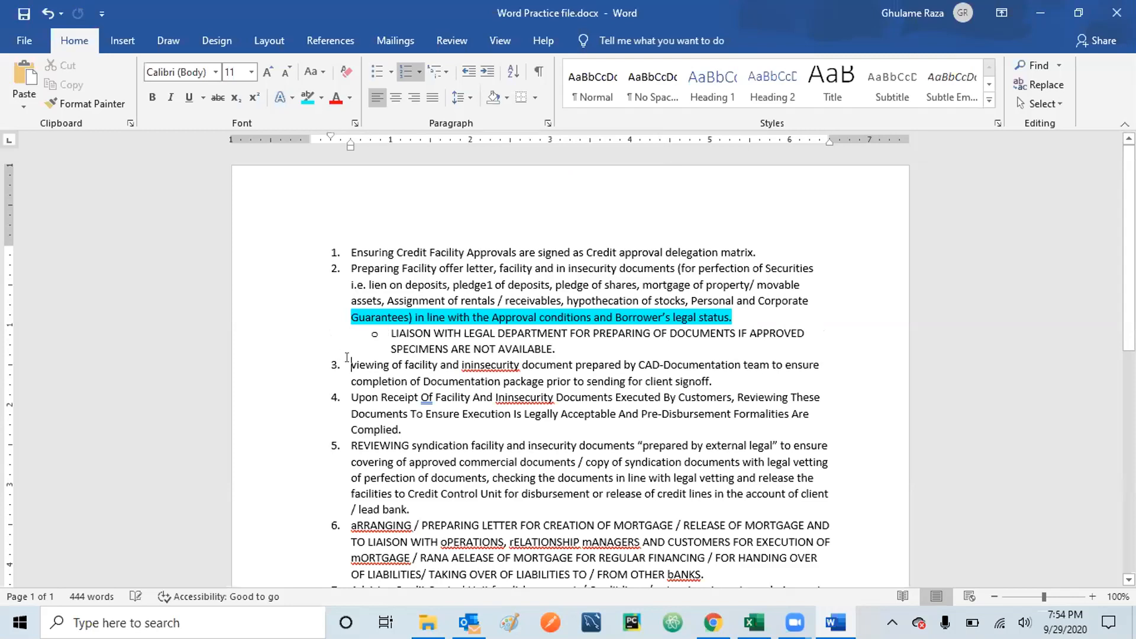
{"action": "left_click", "coordinate": [486, 71]}
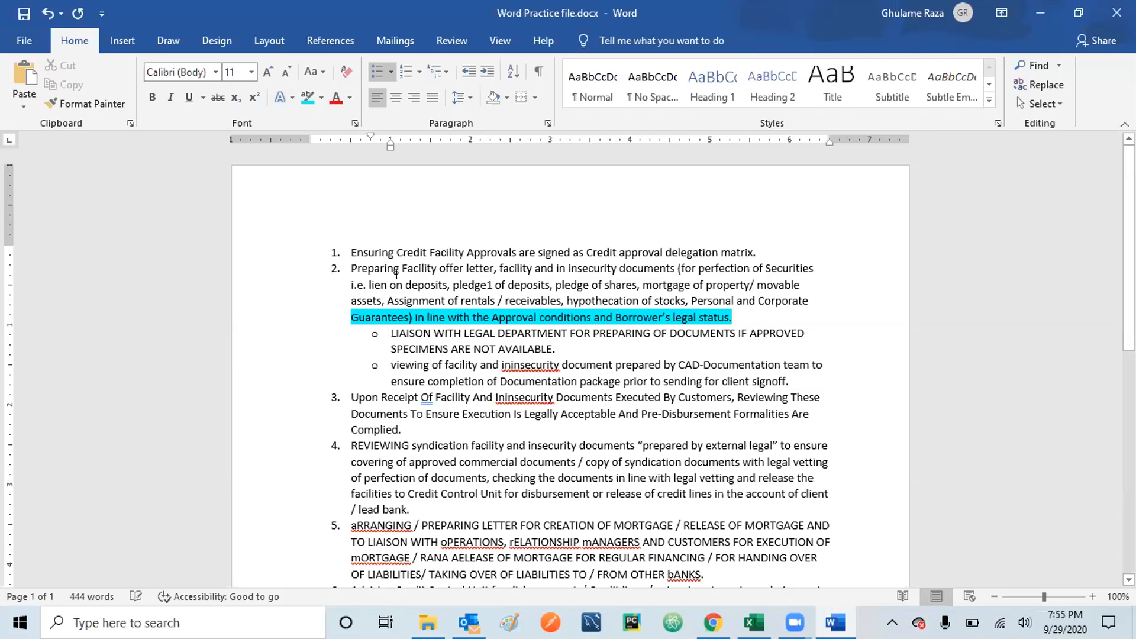
Step: Change the numbering of the two sub-items beneath item 2 to the a. b. c. format
{"action": "left_click", "coordinate": [418, 72]}
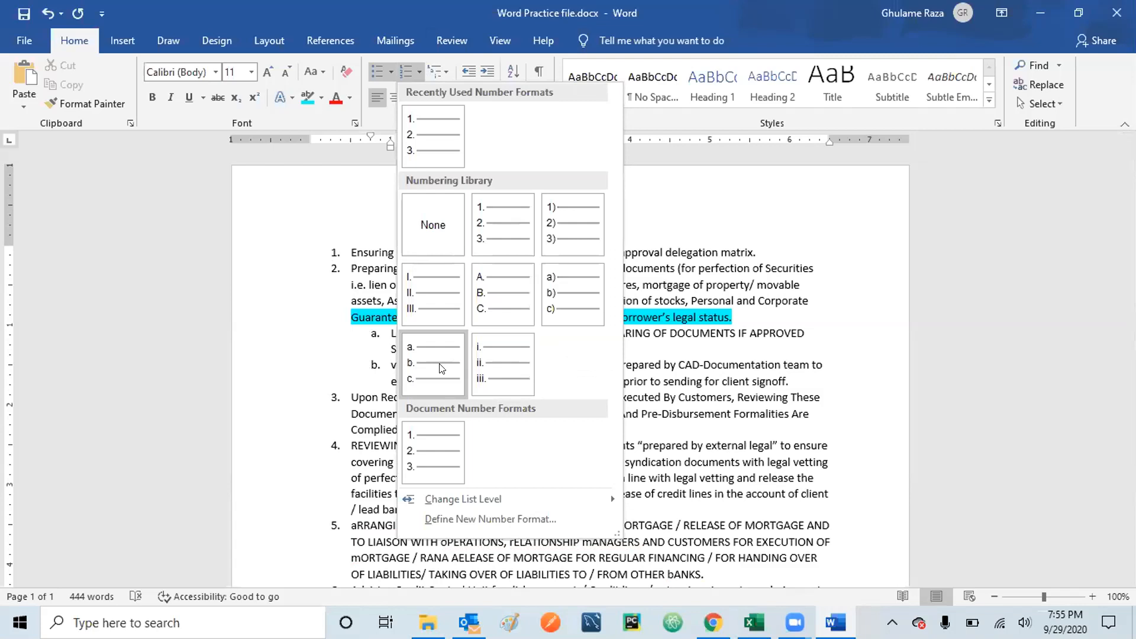
{"action": "left_click", "coordinate": [441, 379]}
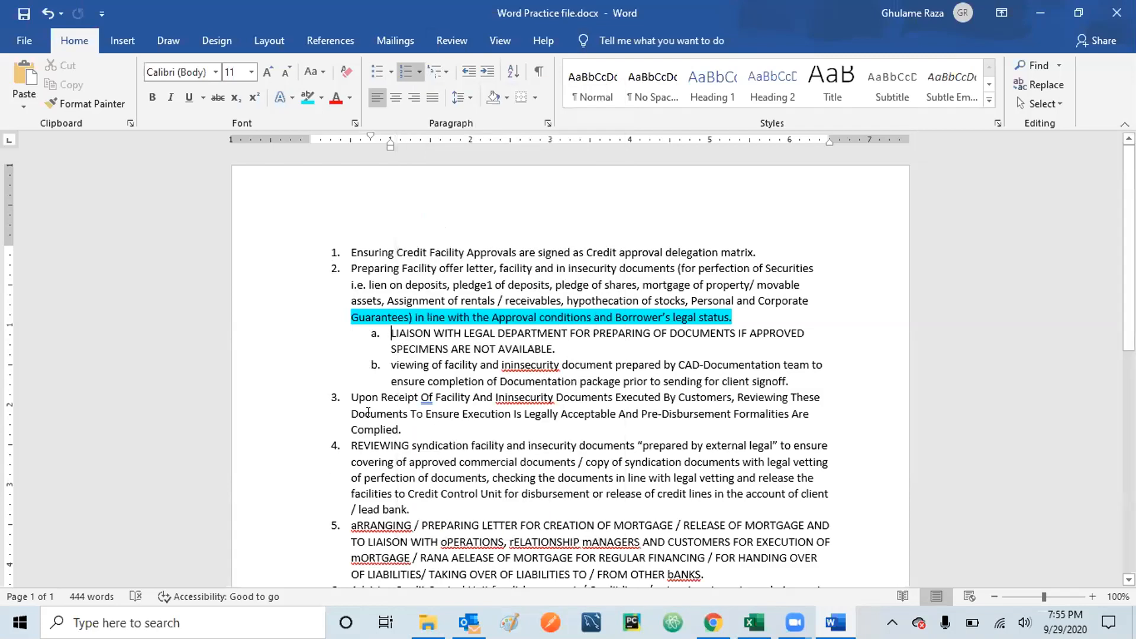
Step: Promote the "viewing of facility" and "LIAISON WITH LEGAL DEPARTMENT" sub-items back to the main numbering level
{"action": "left_click", "coordinate": [386, 333]}
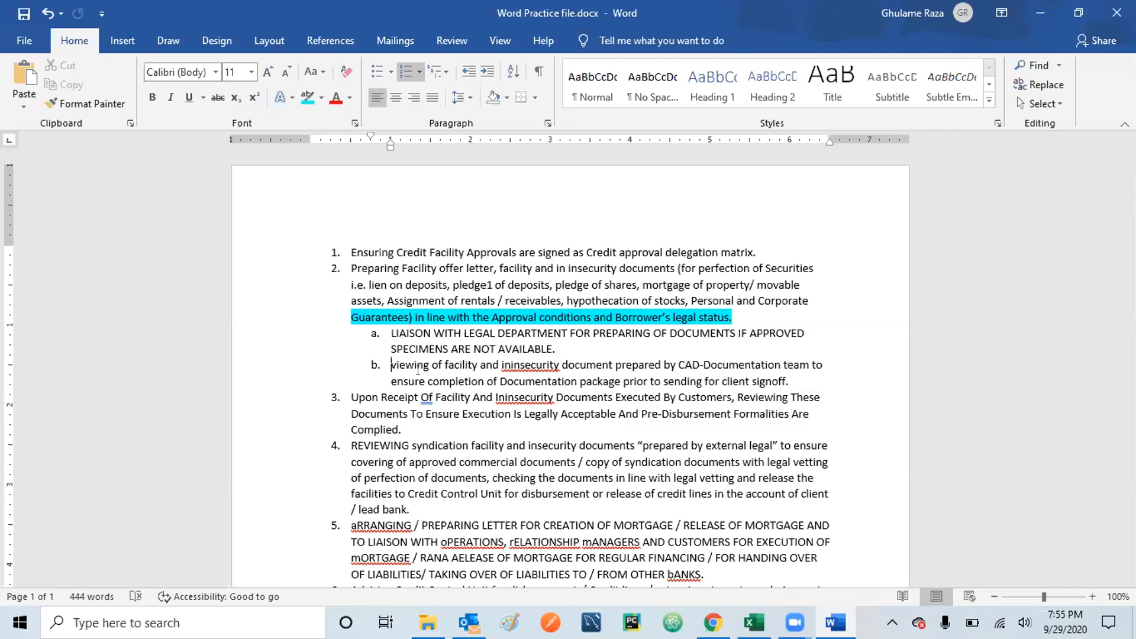
{"action": "left_click", "coordinate": [467, 74]}
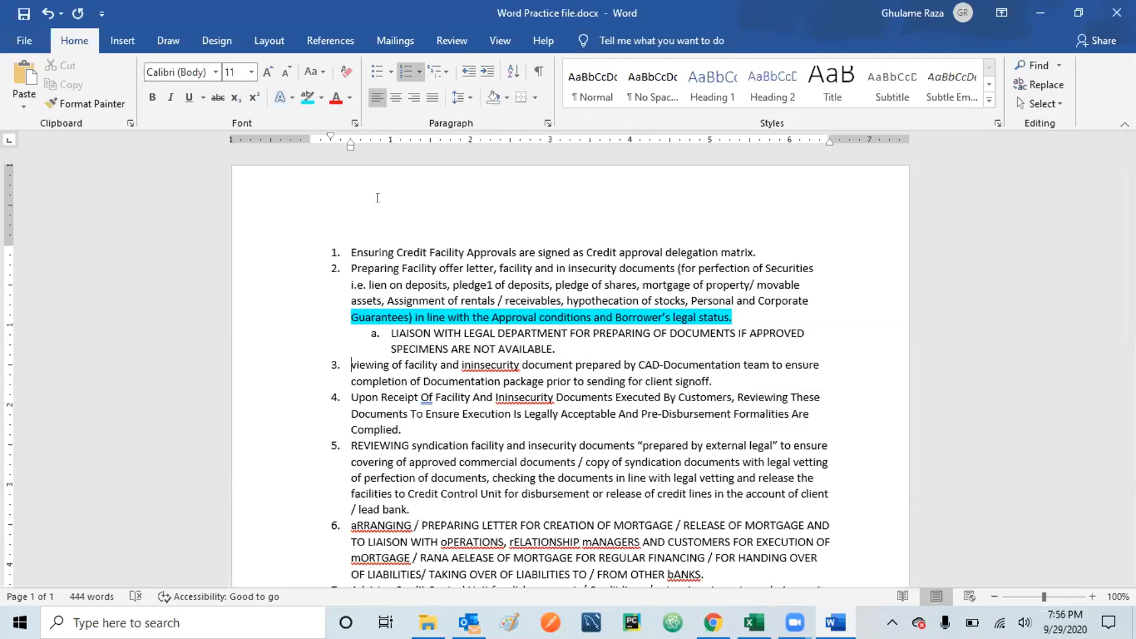
{"action": "left_click", "coordinate": [346, 246]}
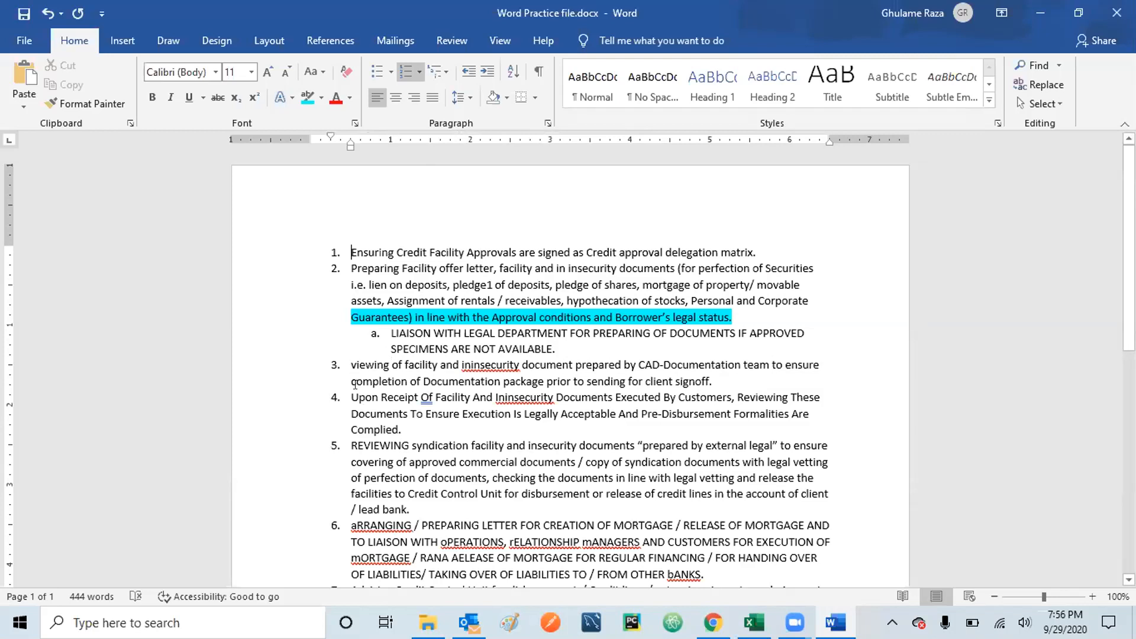
{"action": "left_click", "coordinate": [383, 330]}
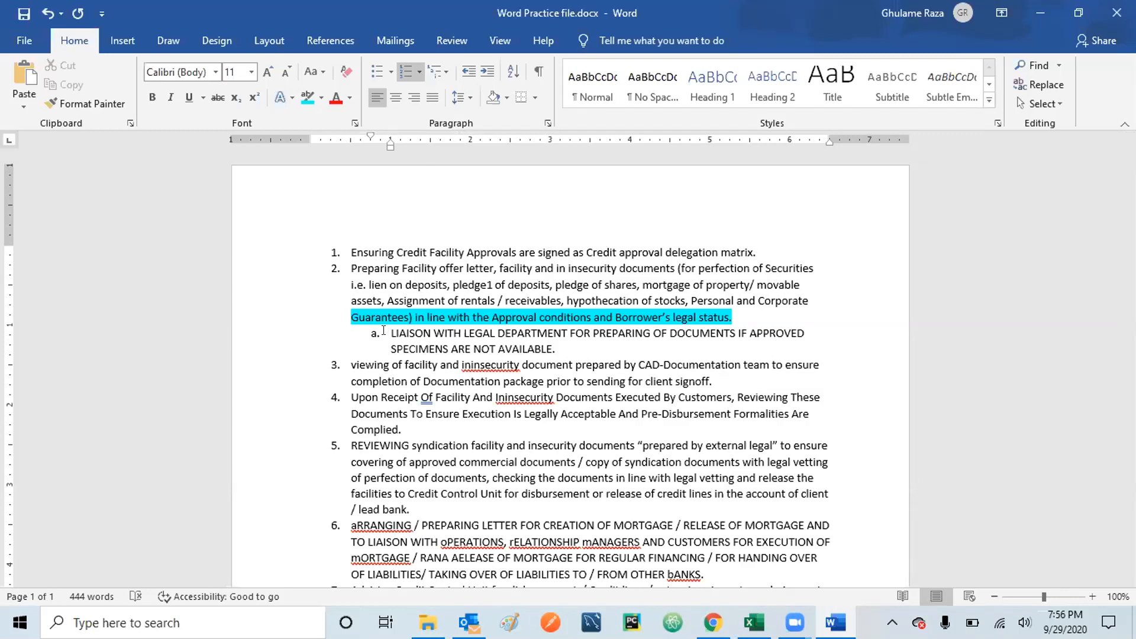
{"action": "left_click", "coordinate": [346, 441]}
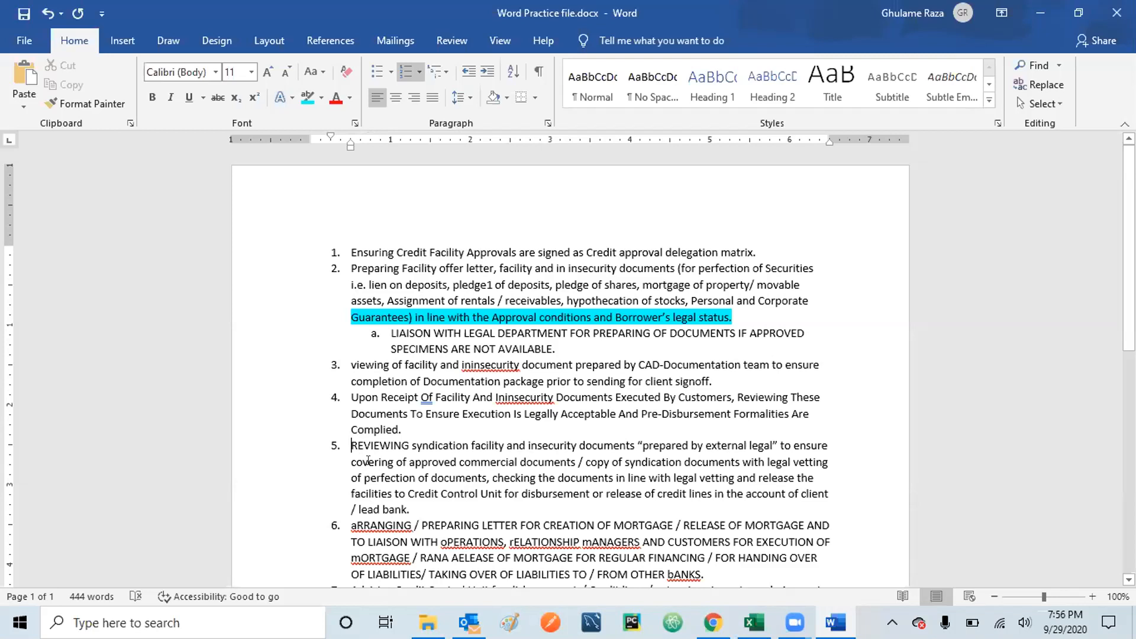
{"action": "left_click", "coordinate": [385, 329]}
{"action": "left_click", "coordinate": [503, 345]}
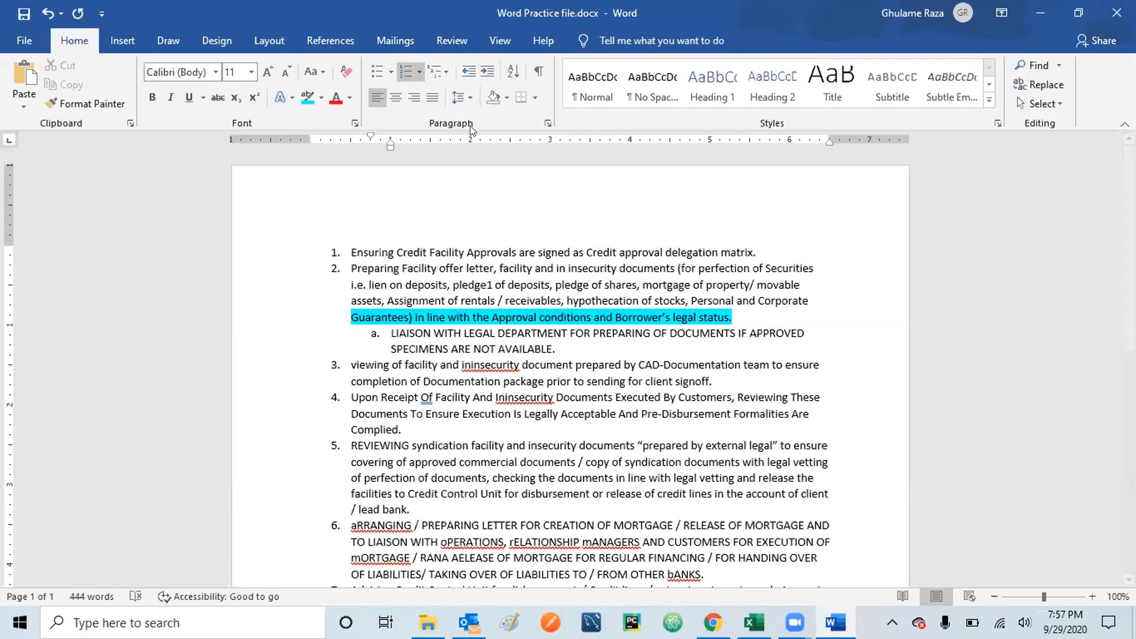
{"action": "left_click", "coordinate": [468, 71]}
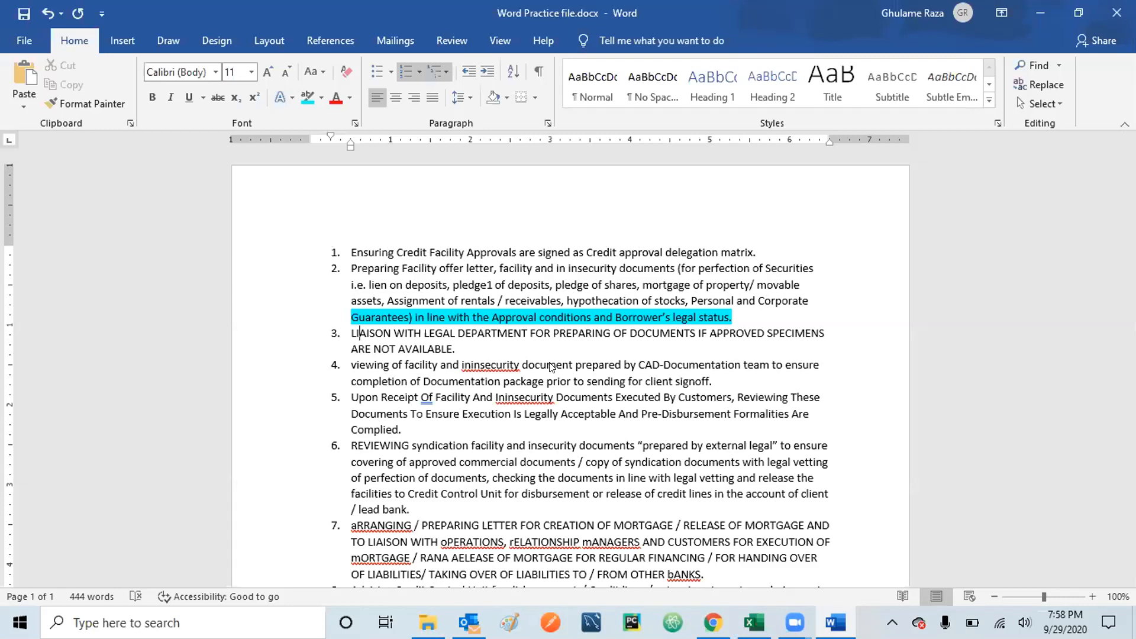
{"action": "left_click", "coordinate": [438, 72]}
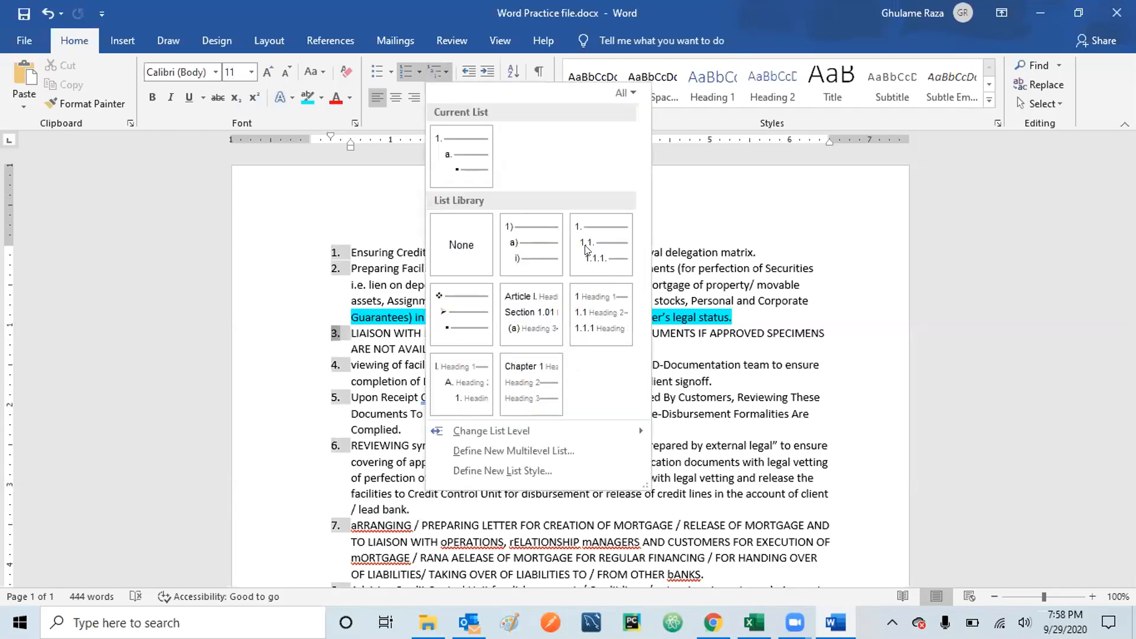
{"action": "mouse_move", "coordinate": [572, 210]}
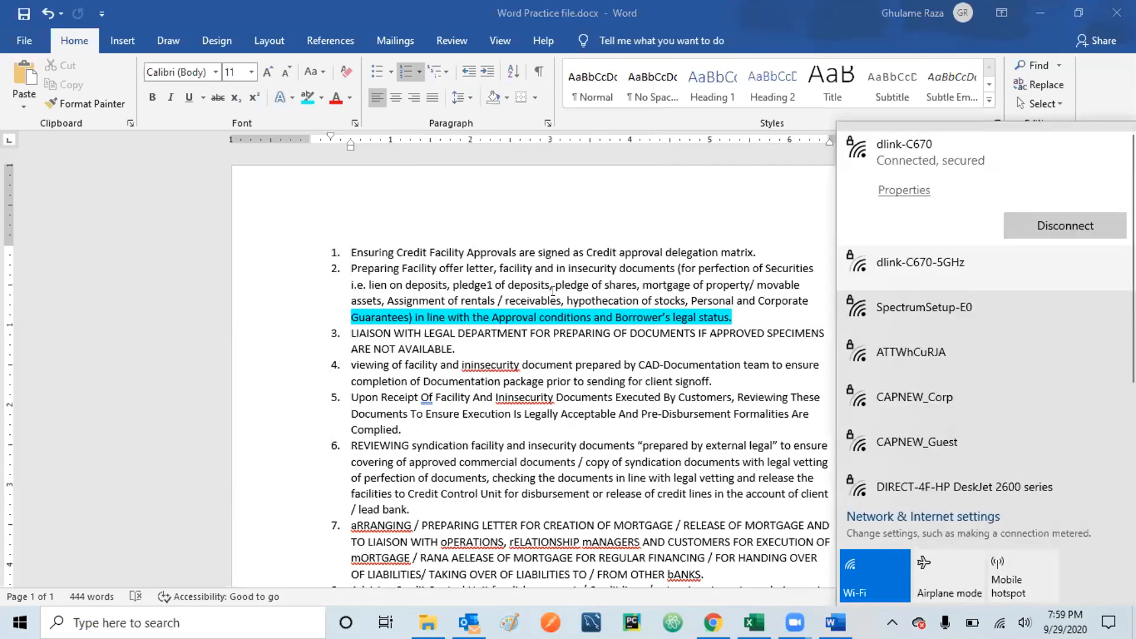
Step: Remove the list numbering from the entire document so all items are plain paragraphs
{"action": "left_click", "coordinate": [552, 290]}
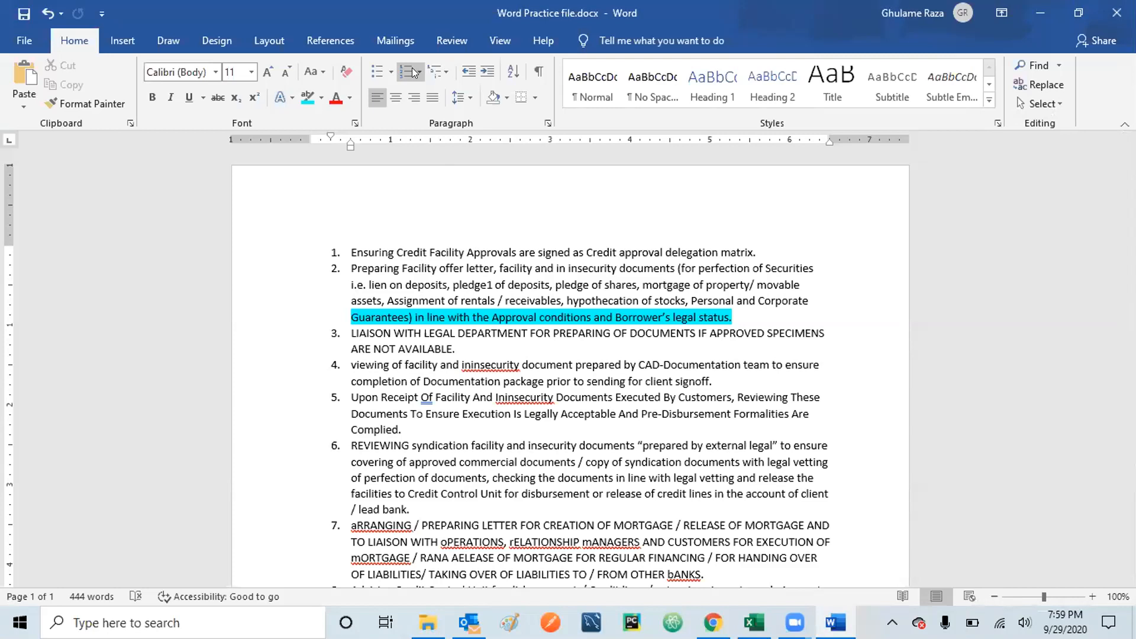
{"action": "key", "text": "ctrl+a"}
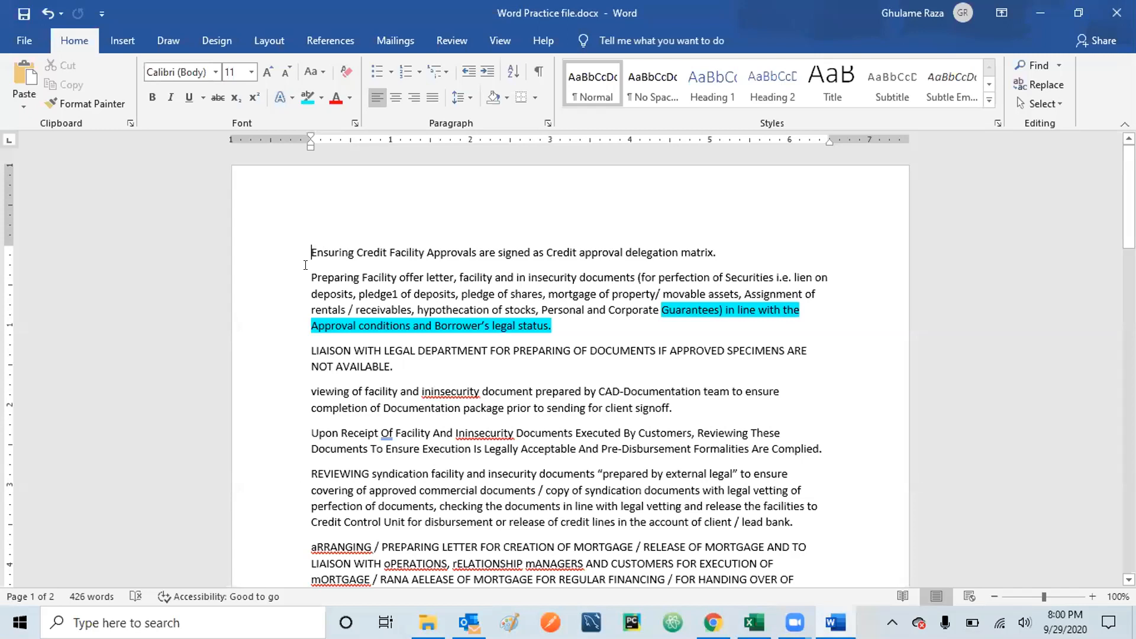
Step: Try left, centred and right alignment on the entire document and settle on justified text
{"action": "key", "text": "ctrl+a"}
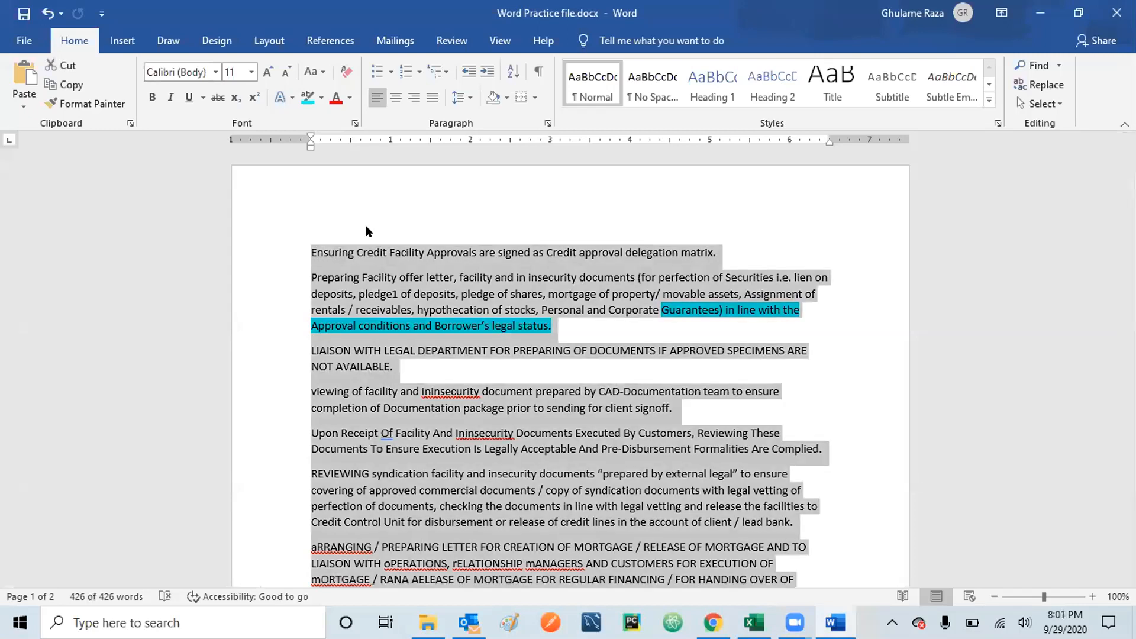
{"action": "key", "text": "ctrl+j"}
{"action": "left_click", "coordinate": [376, 98]}
{"action": "left_click", "coordinate": [395, 98]}
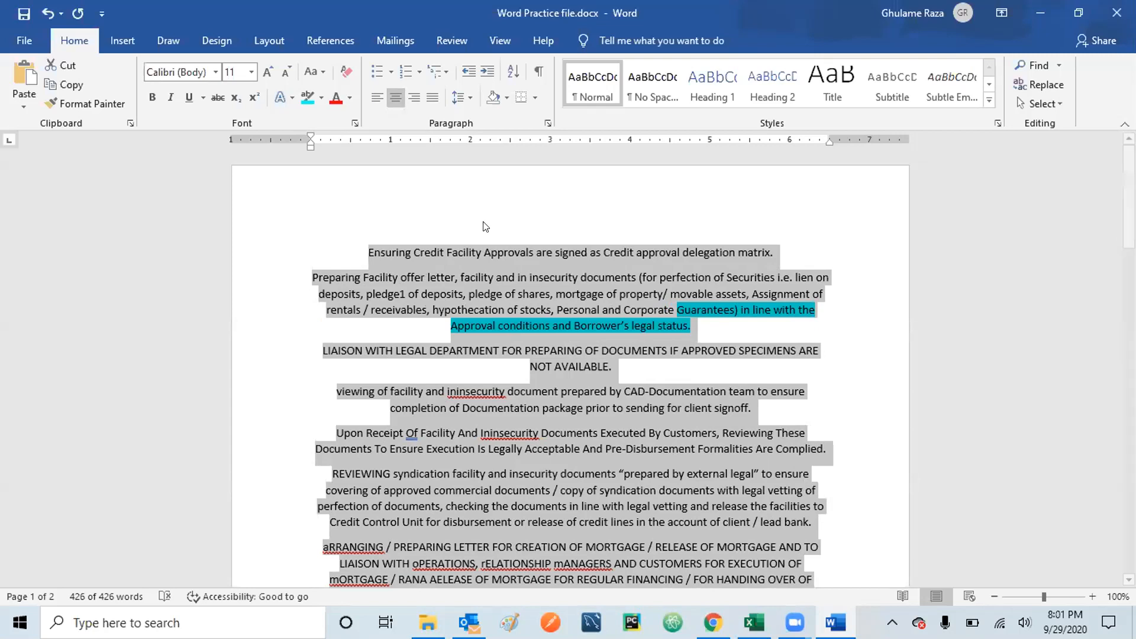
{"action": "left_click", "coordinate": [407, 96]}
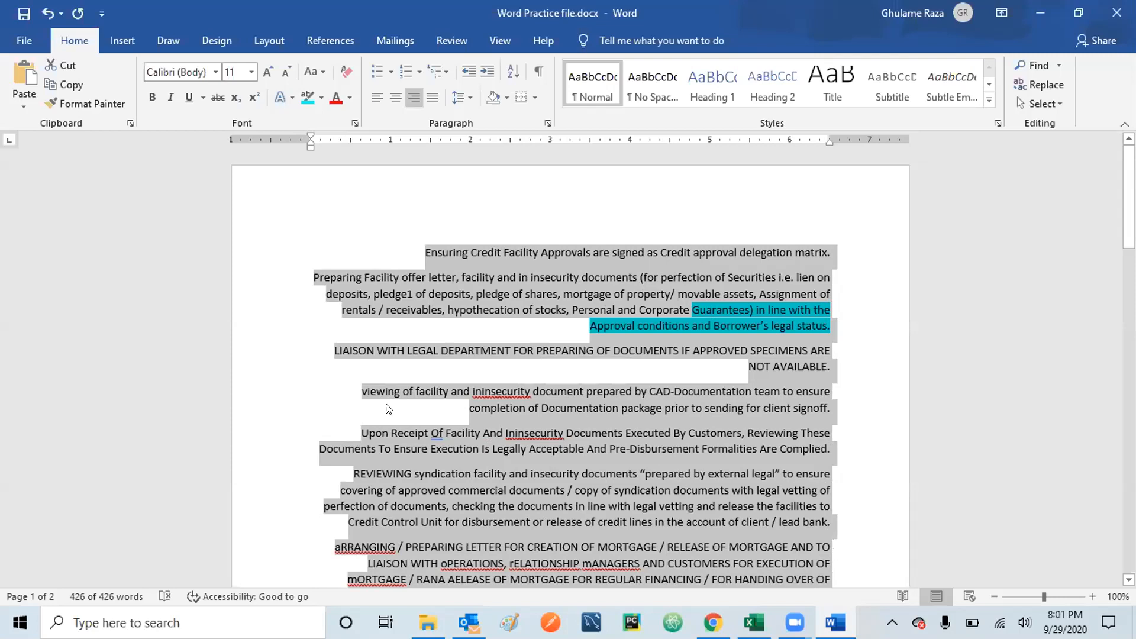
{"action": "left_click", "coordinate": [432, 99]}
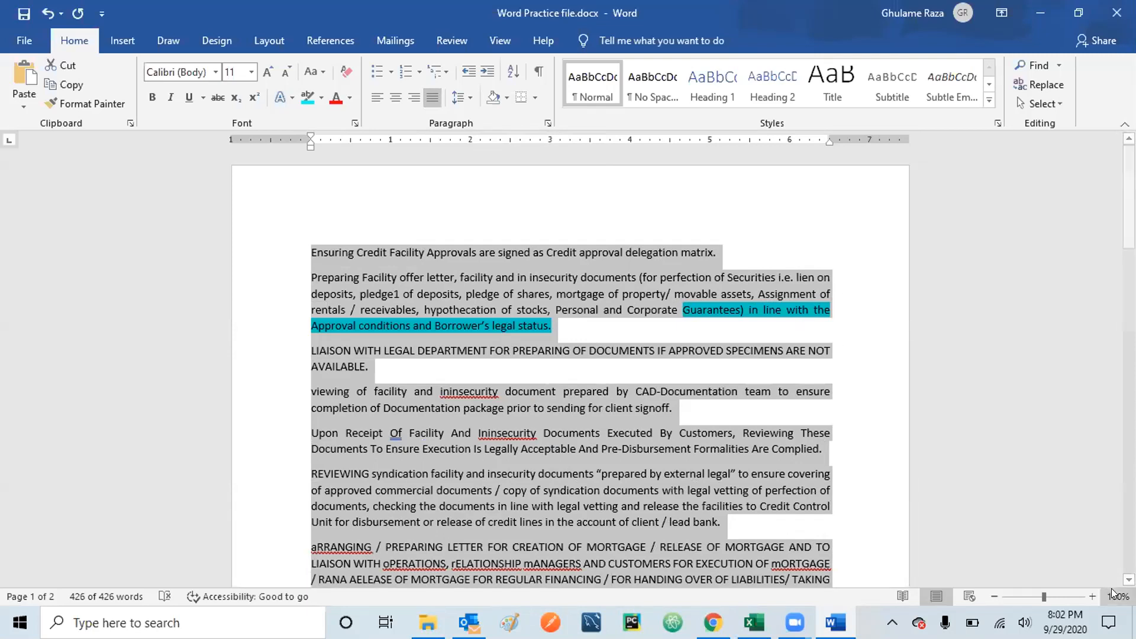
{"action": "scroll", "coordinate": [839, 504], "scroll_direction": "down", "scroll_amount": 2}
{"action": "scroll", "coordinate": [1065, 402], "scroll_direction": "down", "scroll_amount": 1}
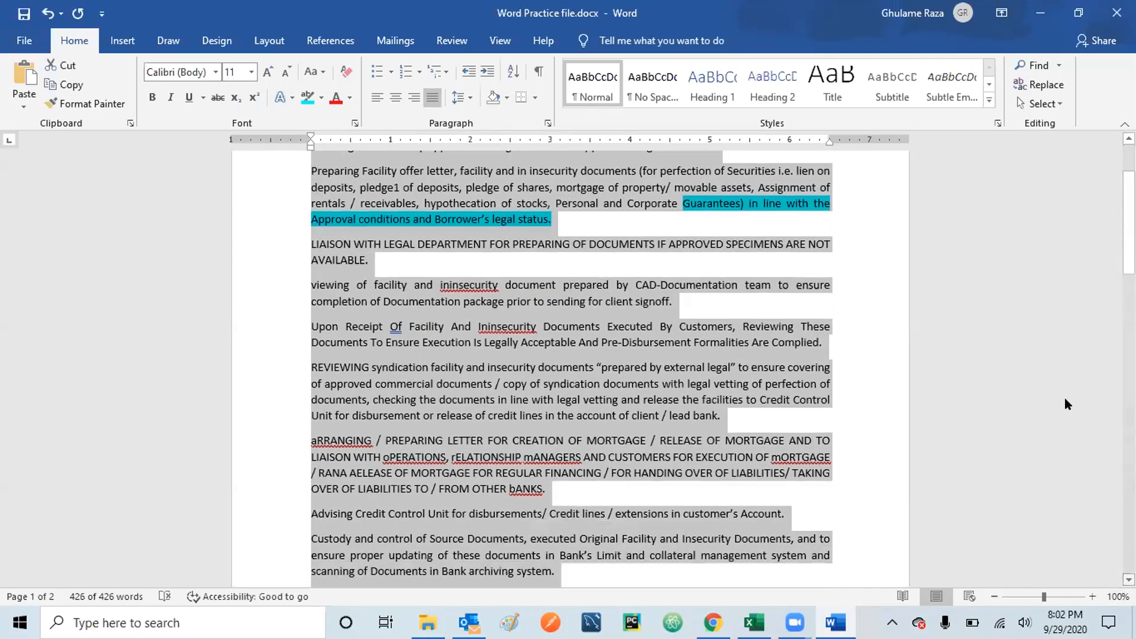
{"action": "scroll", "coordinate": [571, 367], "scroll_direction": "up", "scroll_amount": 3}
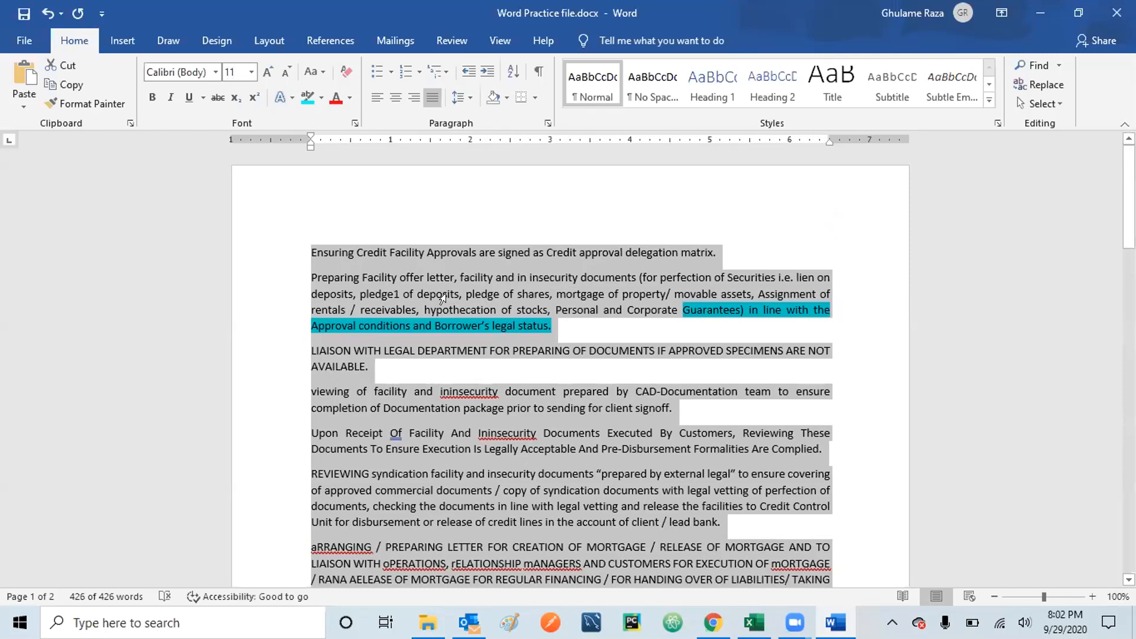
{"action": "left_click", "coordinate": [342, 293]}
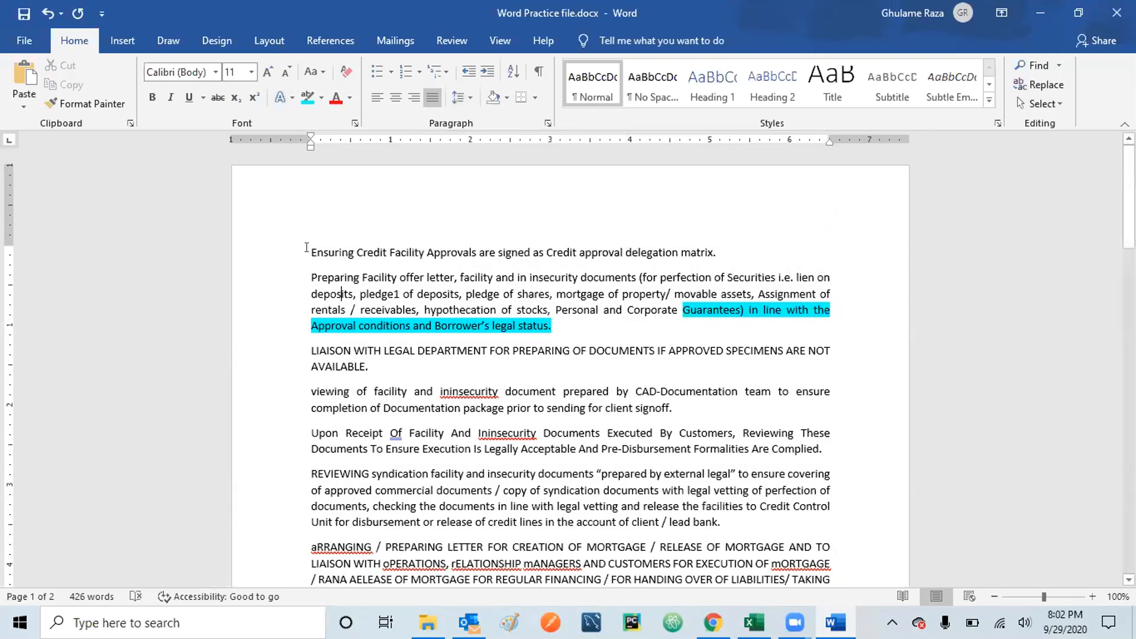
Step: Set the line spacing of the first two paragraphs to 1.5
{"action": "left_click_drag", "start_coordinate": [312, 255], "coordinate": [347, 271]}
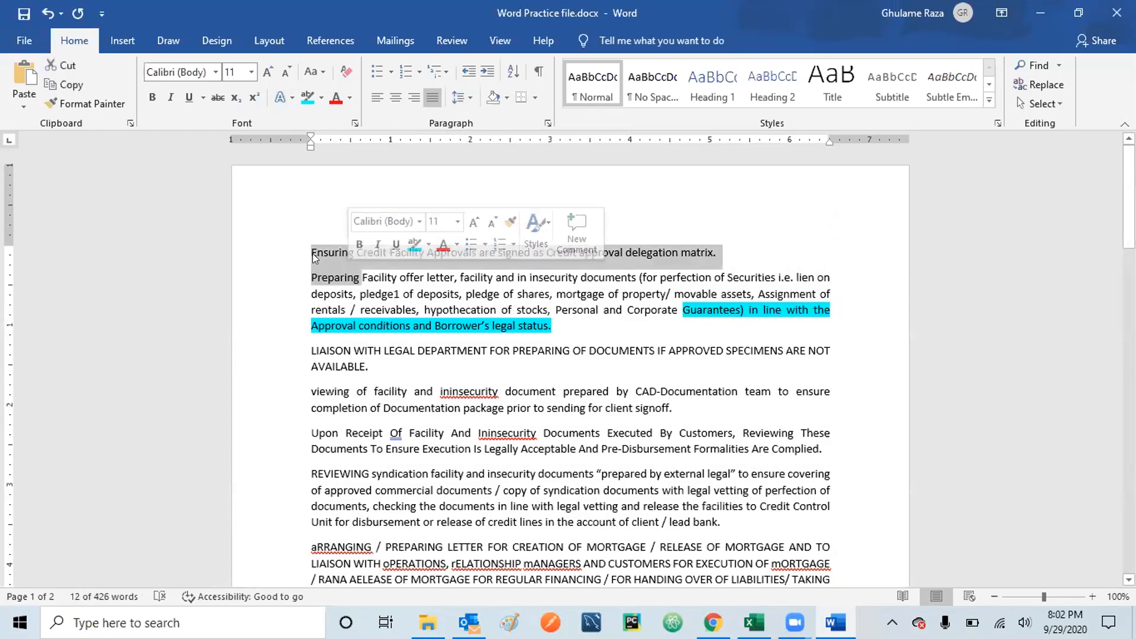
{"action": "left_click", "coordinate": [470, 96]}
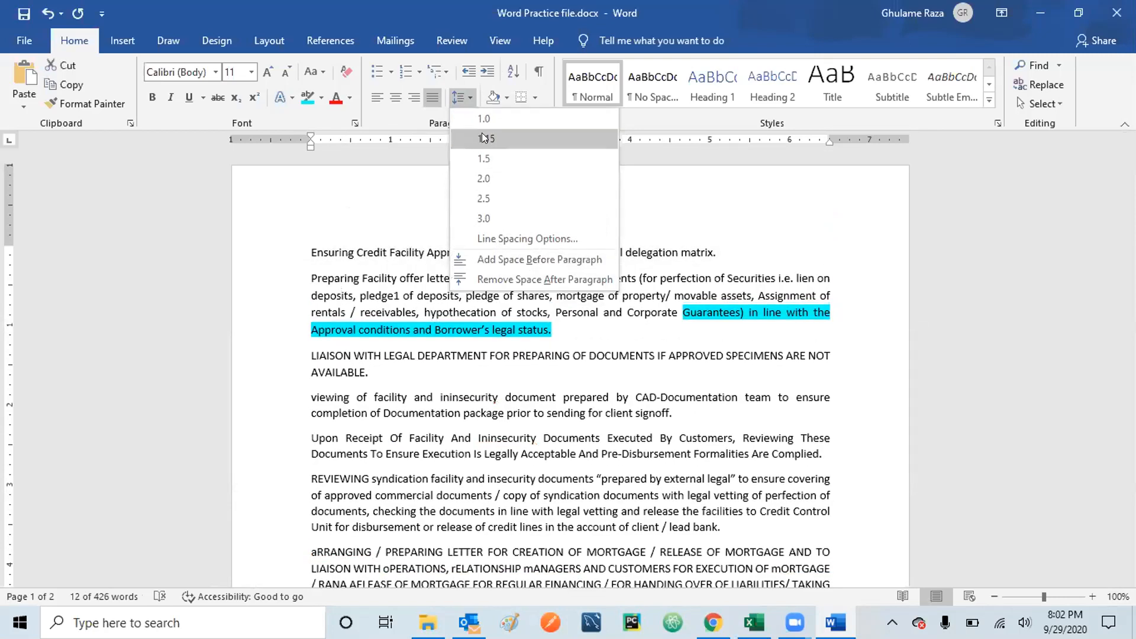
{"action": "left_click", "coordinate": [484, 157]}
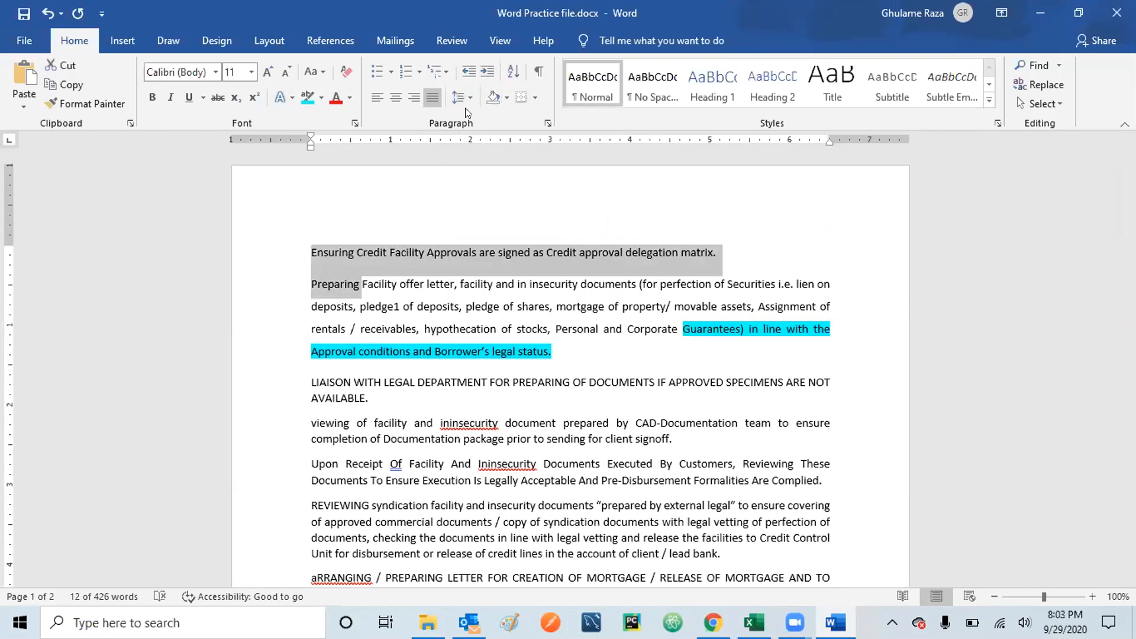
Step: Open the detailed line spacing options for the first two paragraphs
{"action": "left_click", "coordinate": [470, 94]}
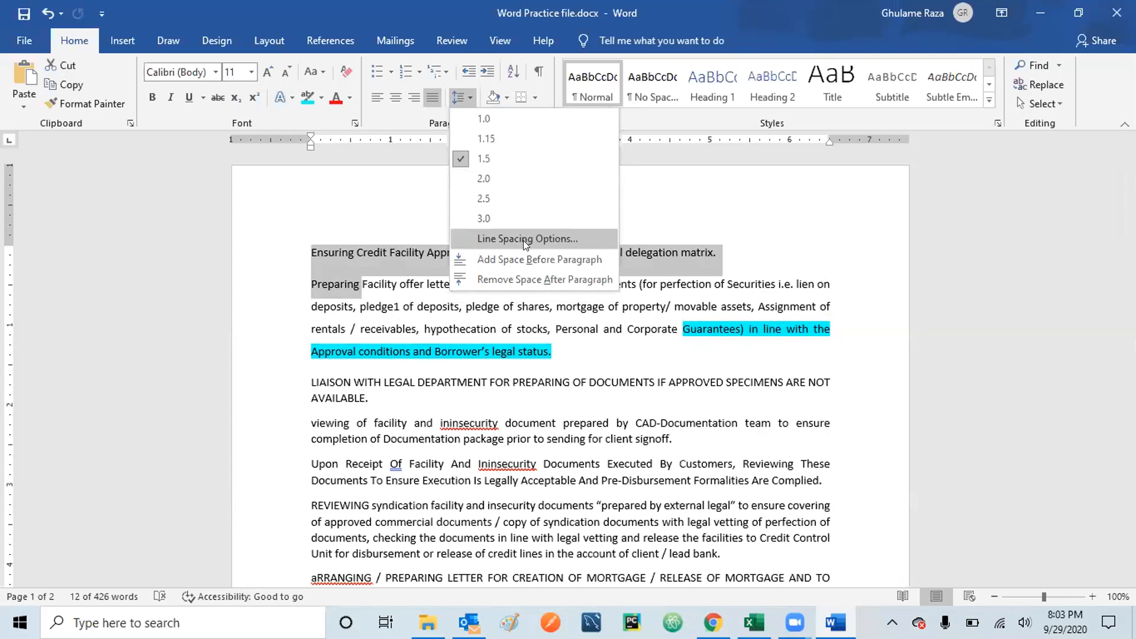
{"action": "left_click", "coordinate": [512, 240]}
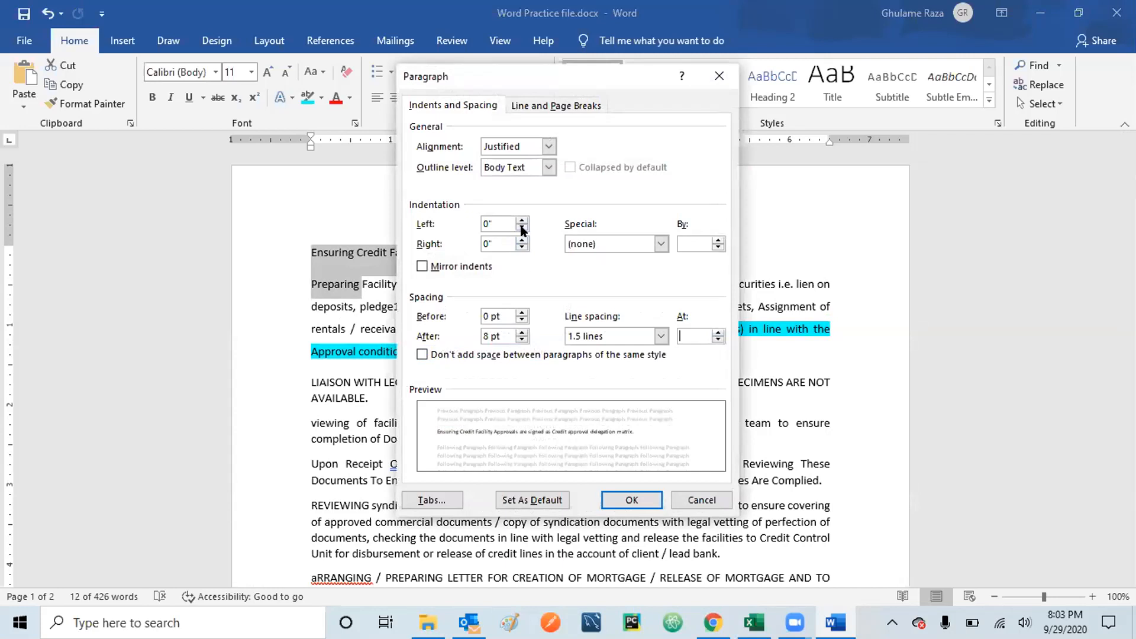
Step: Try a left indent of -0.6 inches in the paragraph settings and return it to 0
{"action": "left_click", "coordinate": [522, 229]}
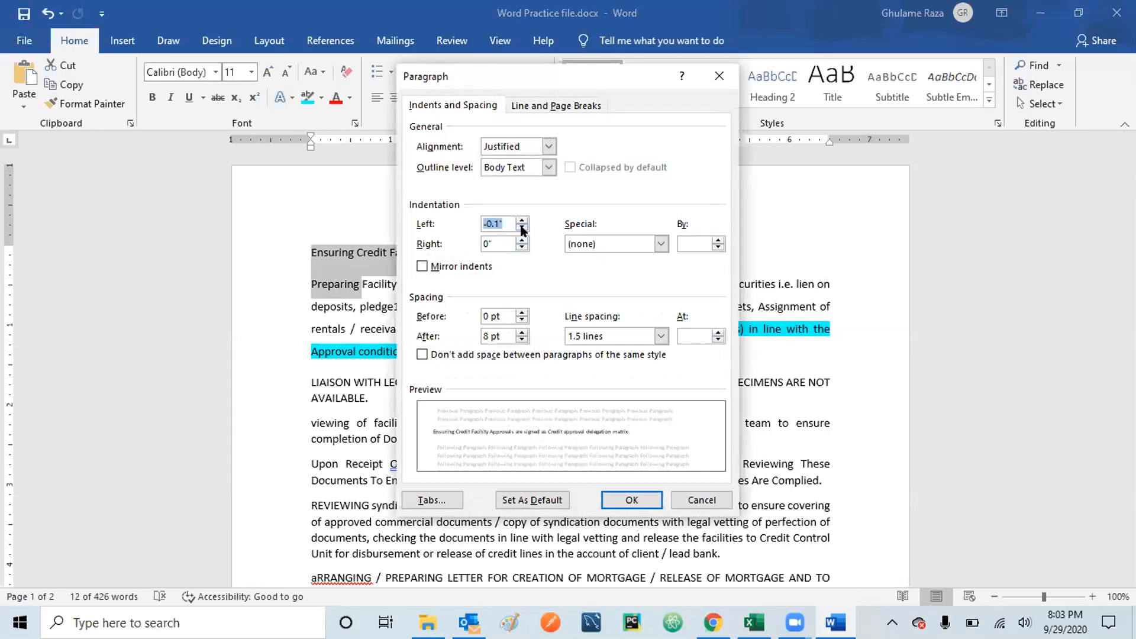
{"action": "left_click", "coordinate": [523, 229]}
{"action": "left_click", "coordinate": [522, 229]}
{"action": "left_click", "coordinate": [522, 229]}
{"action": "left_click", "coordinate": [522, 228]}
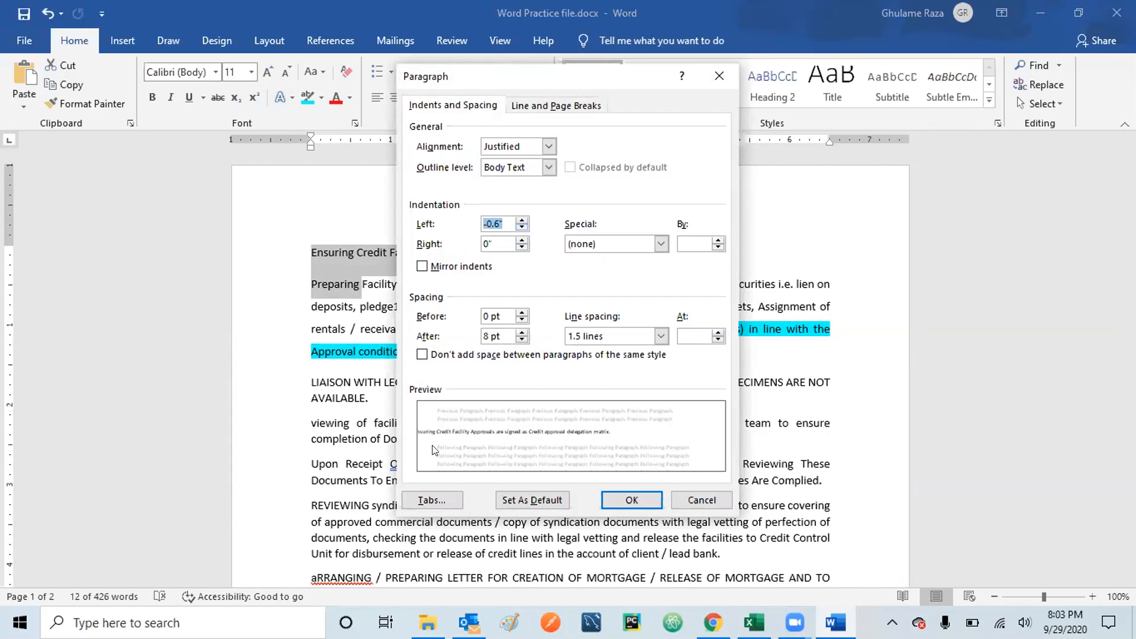
{"action": "left_click", "coordinate": [521, 220]}
{"action": "left_click", "coordinate": [522, 220]}
{"action": "left_click", "coordinate": [521, 220]}
{"action": "left_click", "coordinate": [521, 221]}
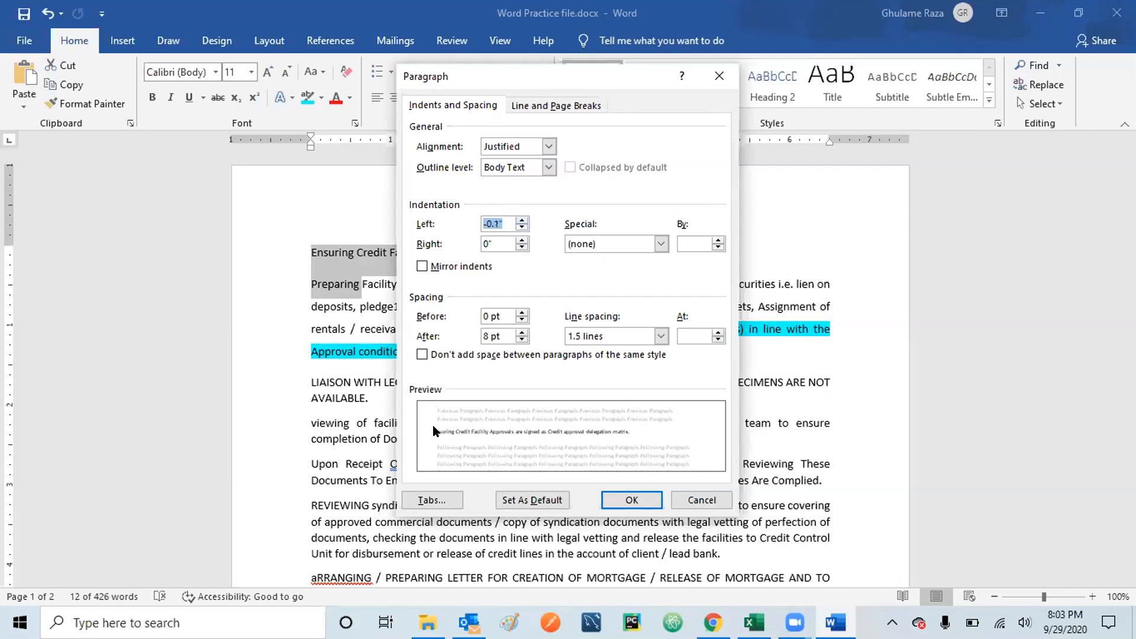
Step: Try different amounts of spacing before the paragraphs, including 24 pt and Auto, and return it to 0 pt
{"action": "left_click", "coordinate": [523, 312]}
{"action": "left_click", "coordinate": [522, 311]}
{"action": "left_click", "coordinate": [522, 311]}
{"action": "left_click", "coordinate": [522, 311]}
{"action": "left_click", "coordinate": [522, 311]}
{"action": "left_click", "coordinate": [523, 311]}
{"action": "left_click", "coordinate": [523, 312]}
{"action": "left_click", "coordinate": [523, 311]}
{"action": "left_click", "coordinate": [521, 323]}
{"action": "left_click", "coordinate": [522, 322]}
{"action": "left_click", "coordinate": [522, 322]}
{"action": "left_click", "coordinate": [522, 323]}
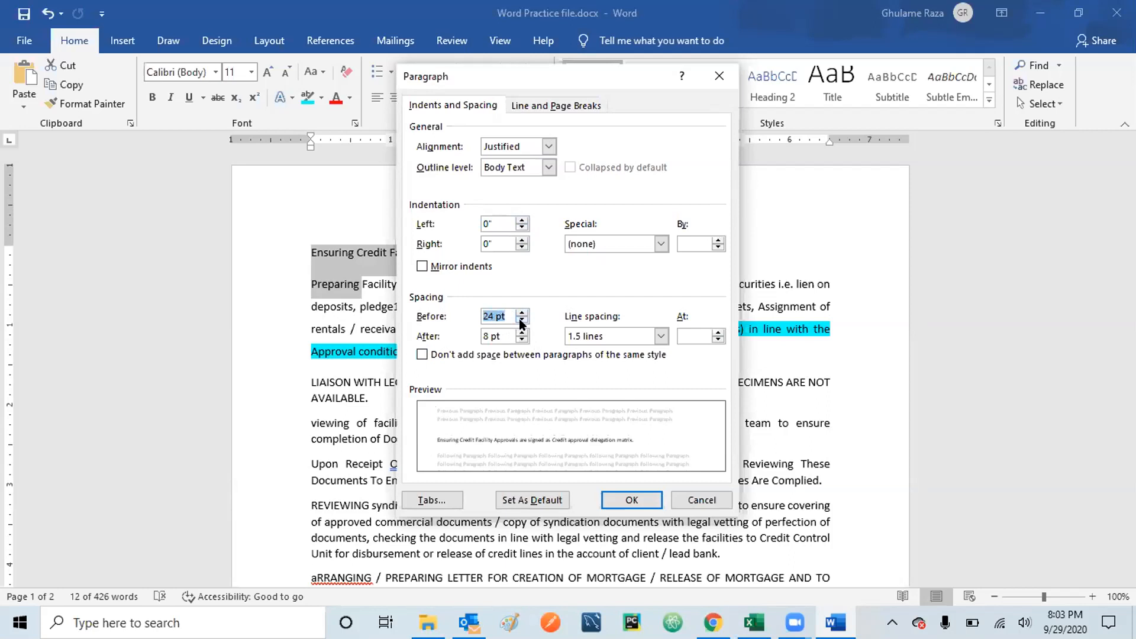
{"action": "left_click", "coordinate": [522, 322]}
{"action": "left_click", "coordinate": [522, 322]}
{"action": "left_click", "coordinate": [522, 322]}
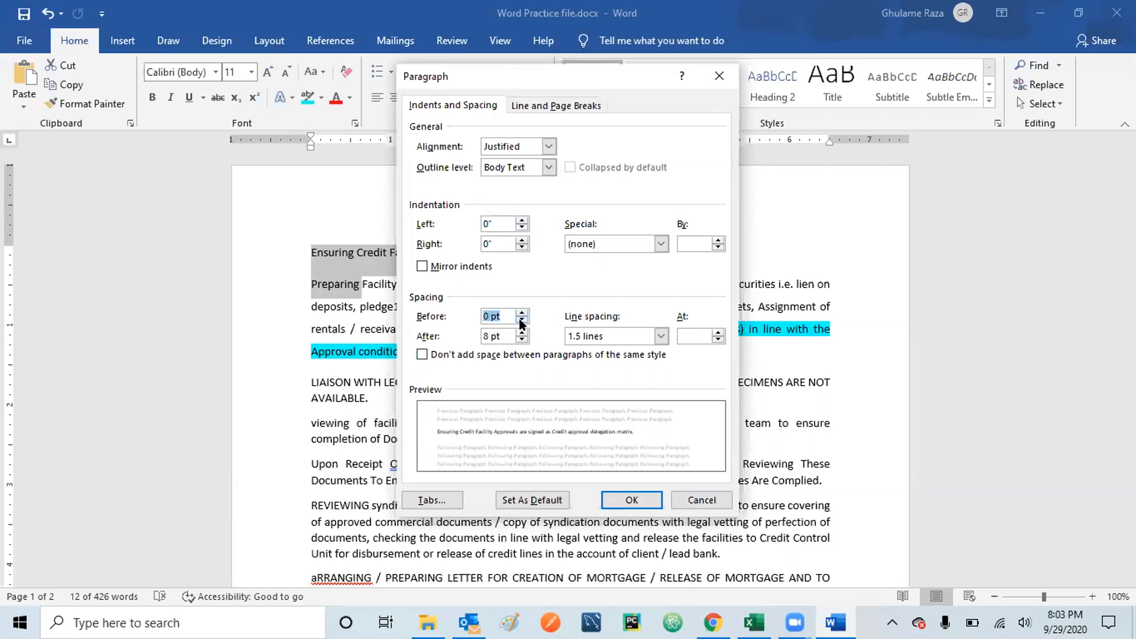
{"action": "left_click", "coordinate": [521, 322]}
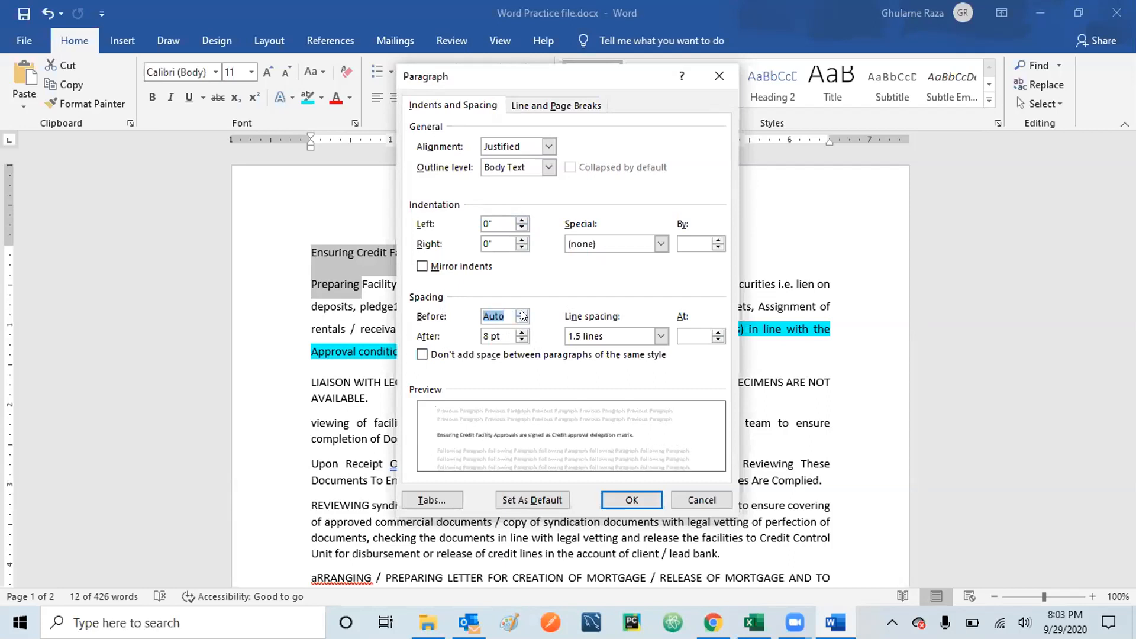
{"action": "left_click", "coordinate": [522, 314]}
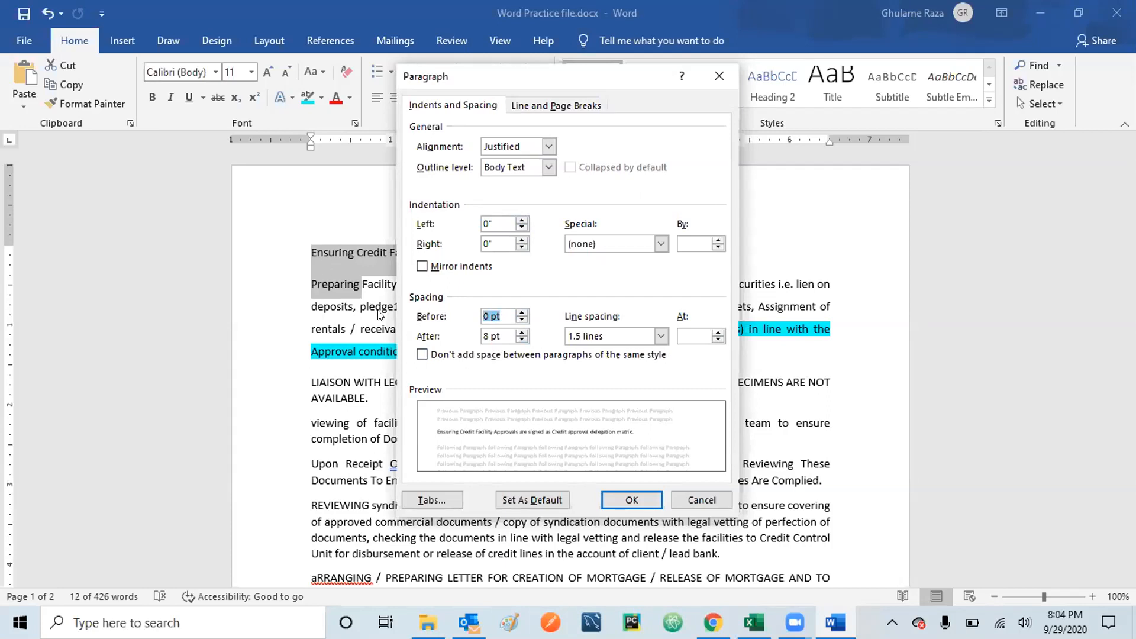
Step: Set the spacing after the first two paragraphs to 0 pt and apply the paragraph settings
{"action": "left_click", "coordinate": [521, 339]}
{"action": "left_click", "coordinate": [521, 340]}
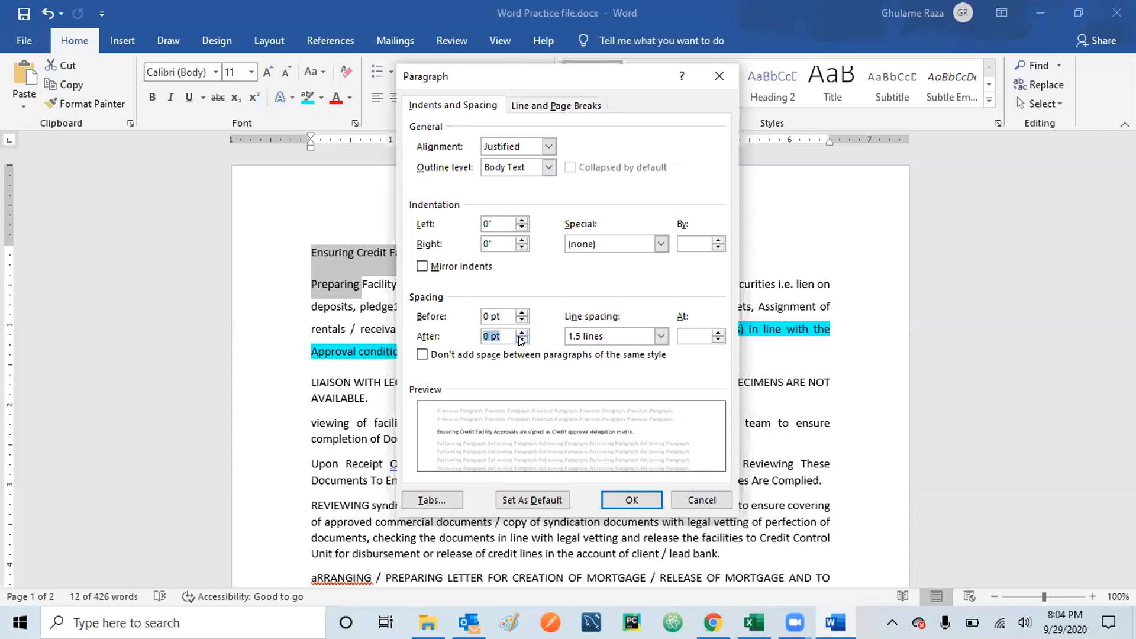
{"action": "left_click", "coordinate": [631, 500]}
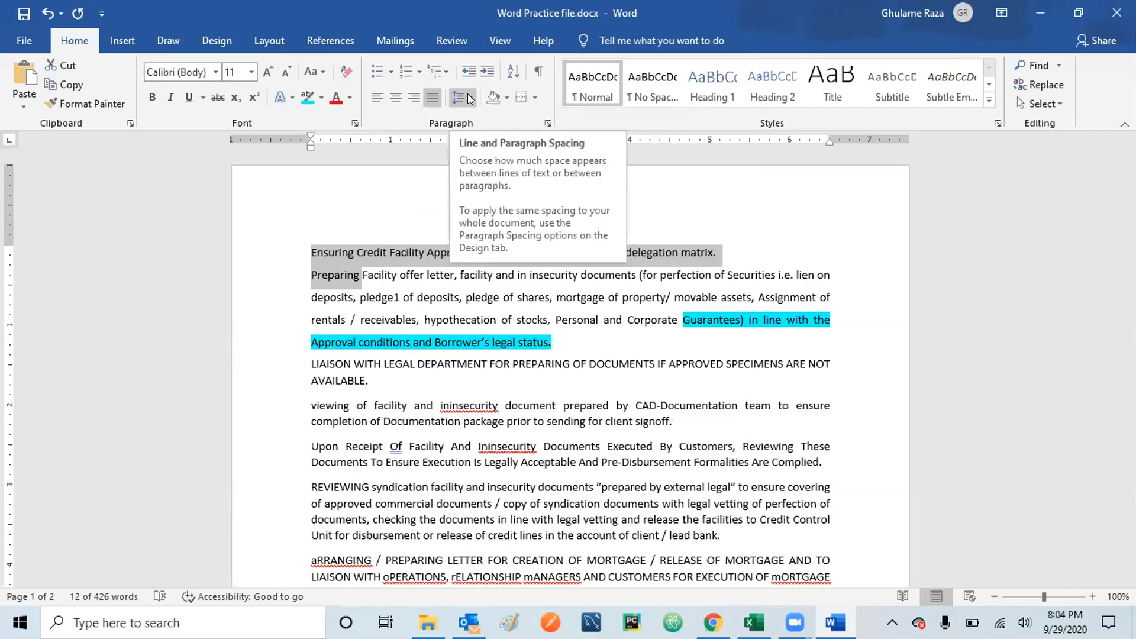
{"action": "left_click", "coordinate": [310, 252]}
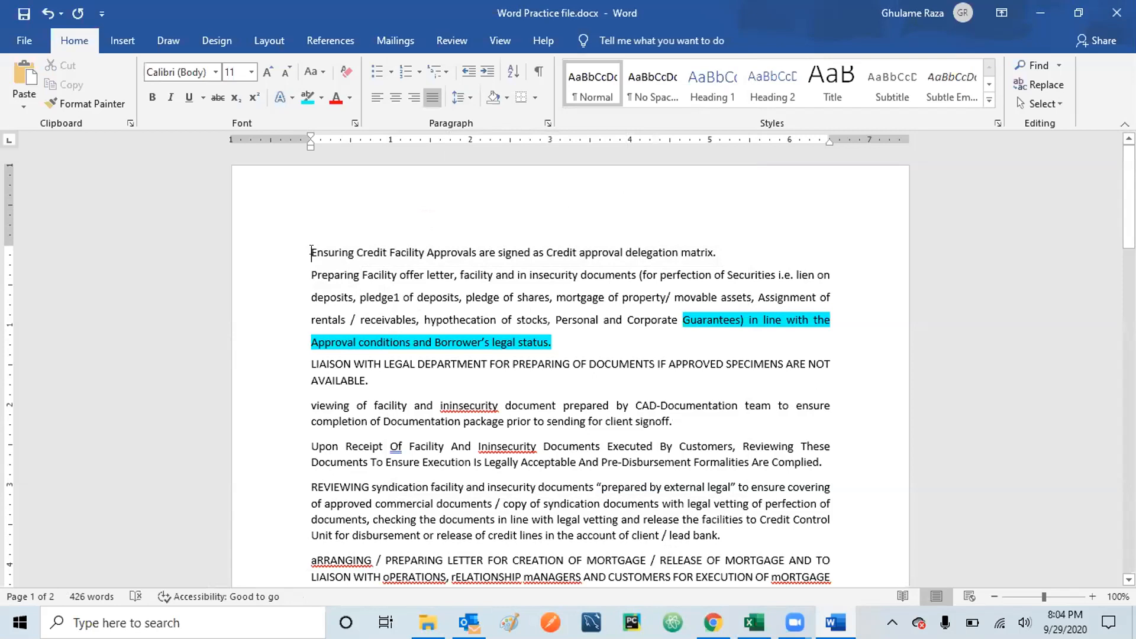
Step: Set the line spacing of the first two paragraphs to 1.0
{"action": "left_click_drag", "start_coordinate": [311, 249], "coordinate": [402, 320]}
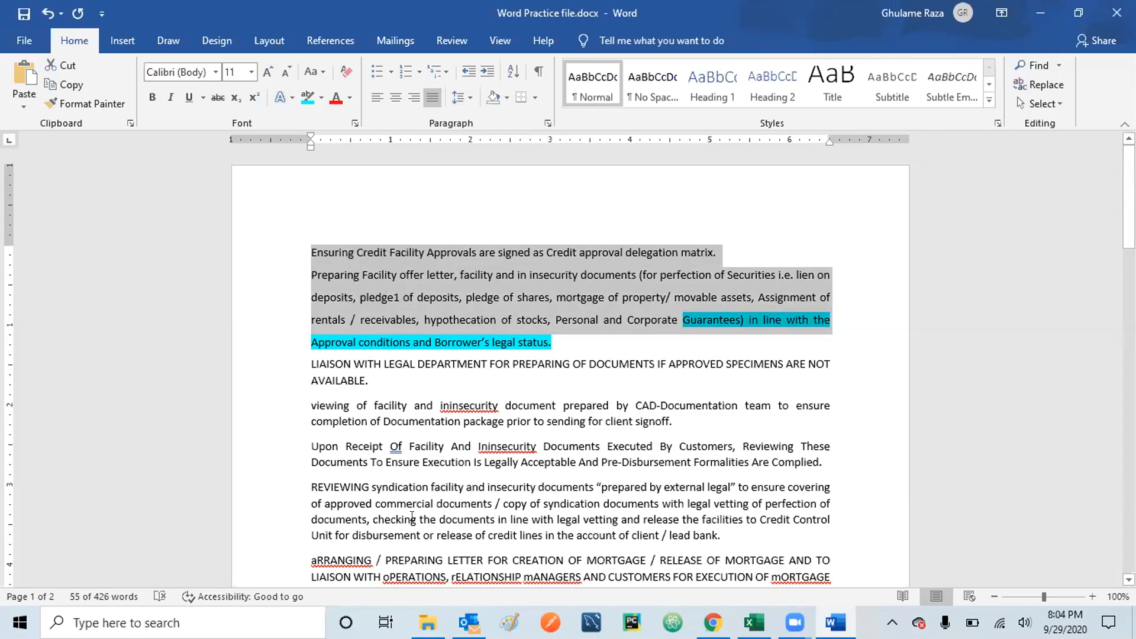
{"action": "left_click", "coordinate": [467, 95]}
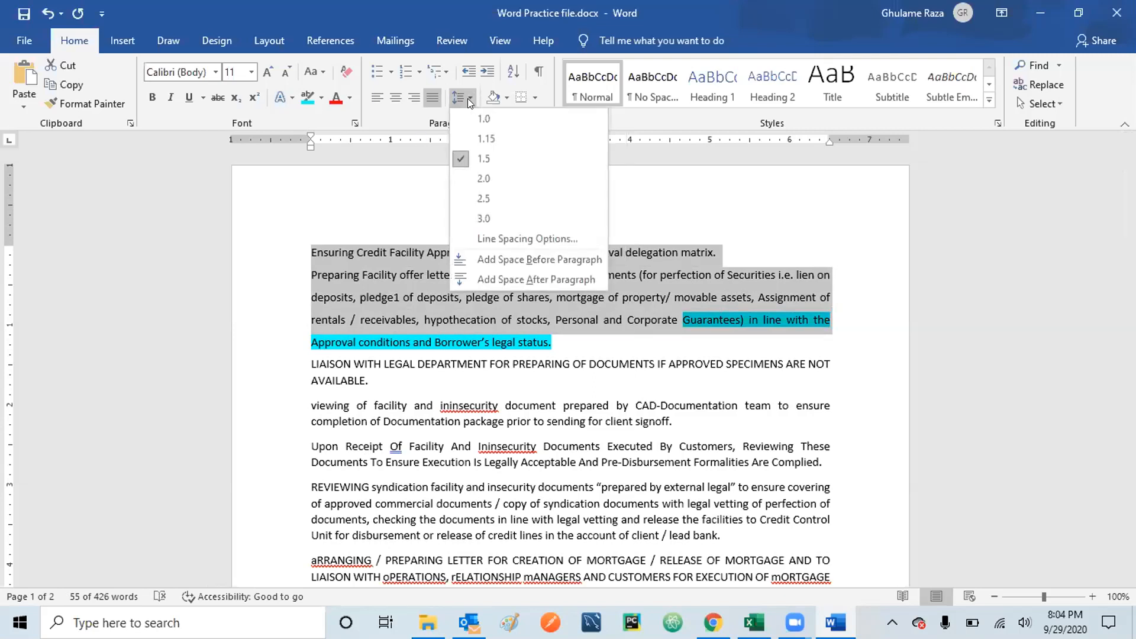
{"action": "left_click", "coordinate": [471, 121]}
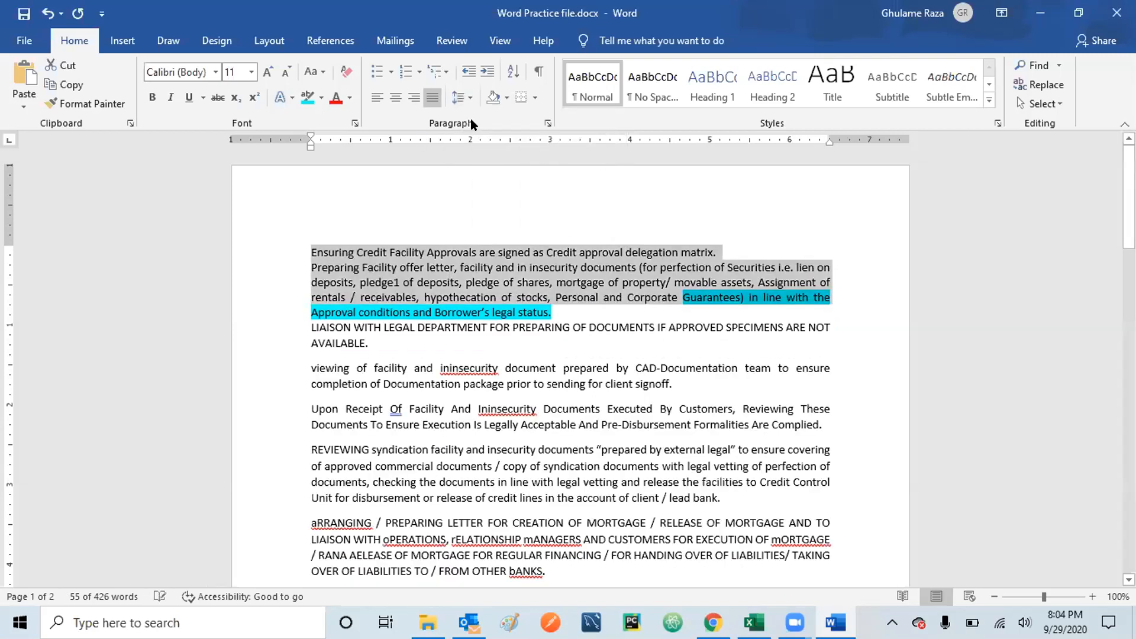
{"action": "left_click", "coordinate": [637, 399]}
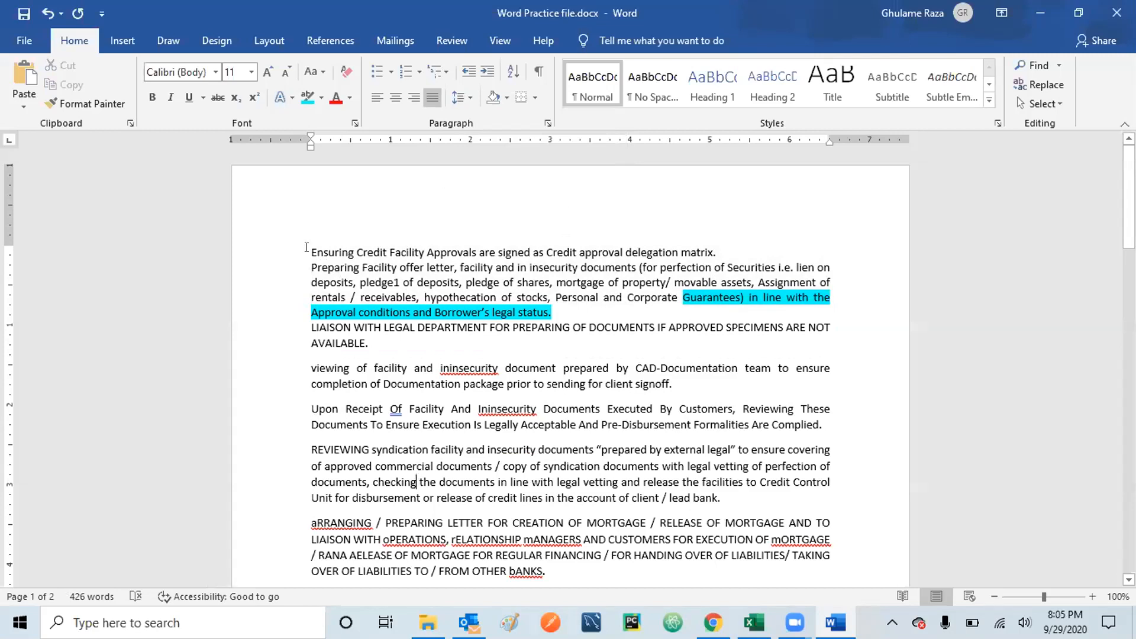
{"action": "left_click_drag", "start_coordinate": [307, 248], "coordinate": [340, 258]}
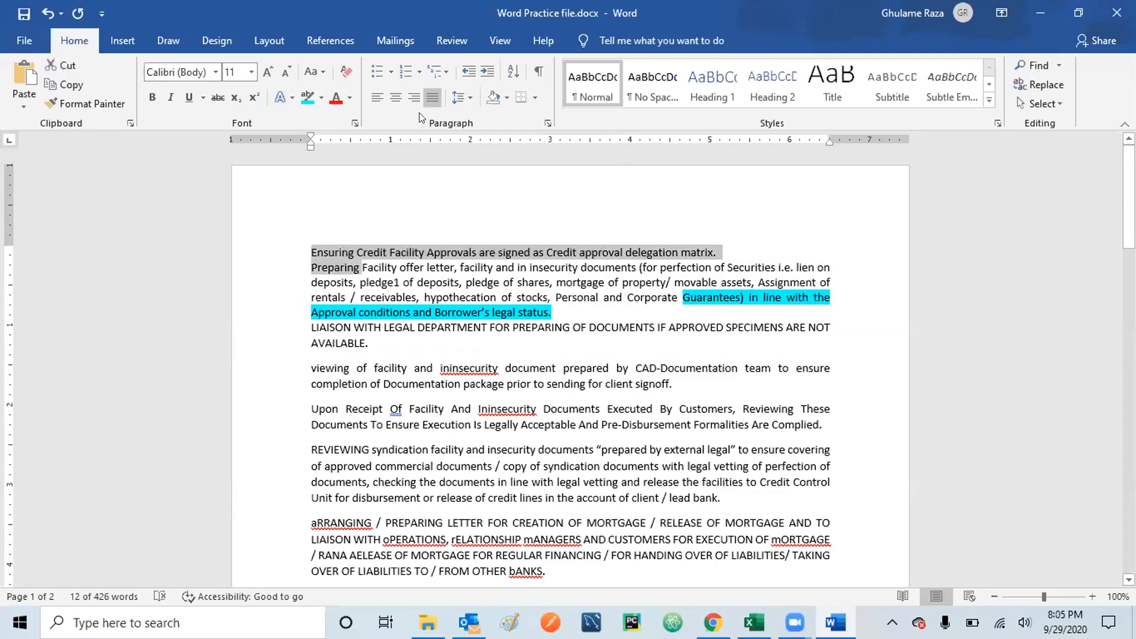
{"action": "left_click", "coordinate": [466, 97]}
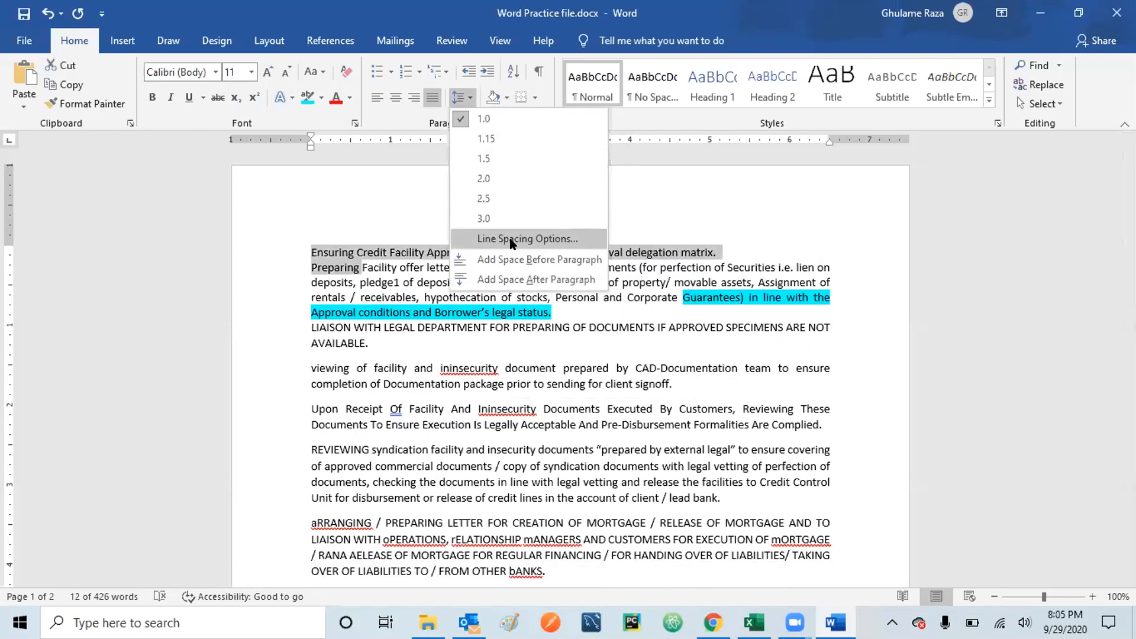
{"action": "left_click", "coordinate": [502, 238]}
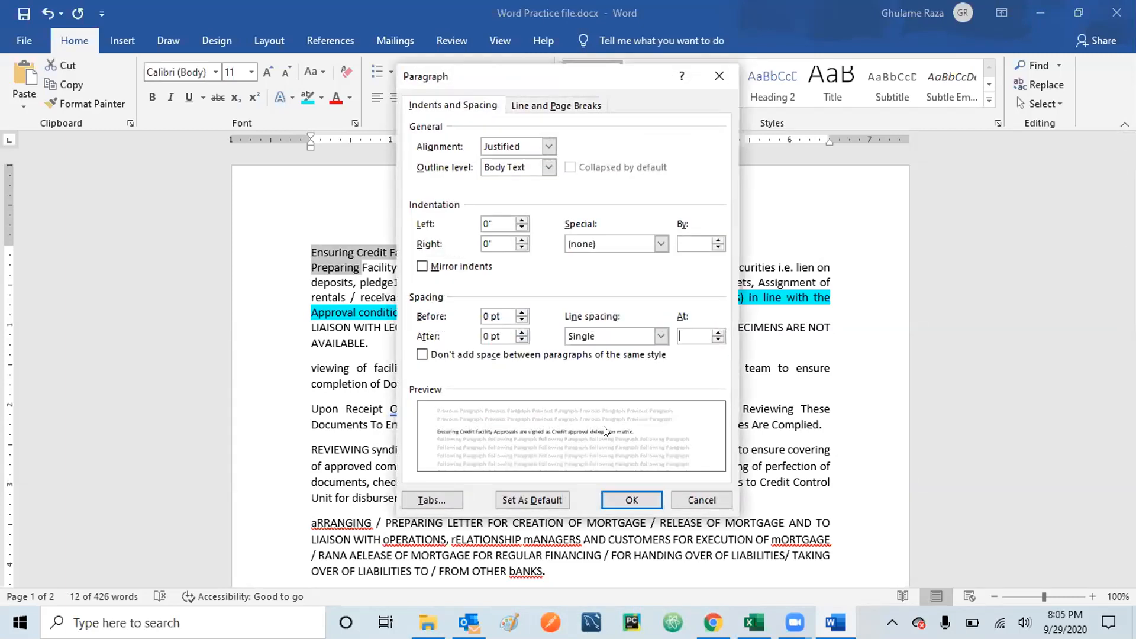
{"action": "left_click", "coordinate": [700, 501]}
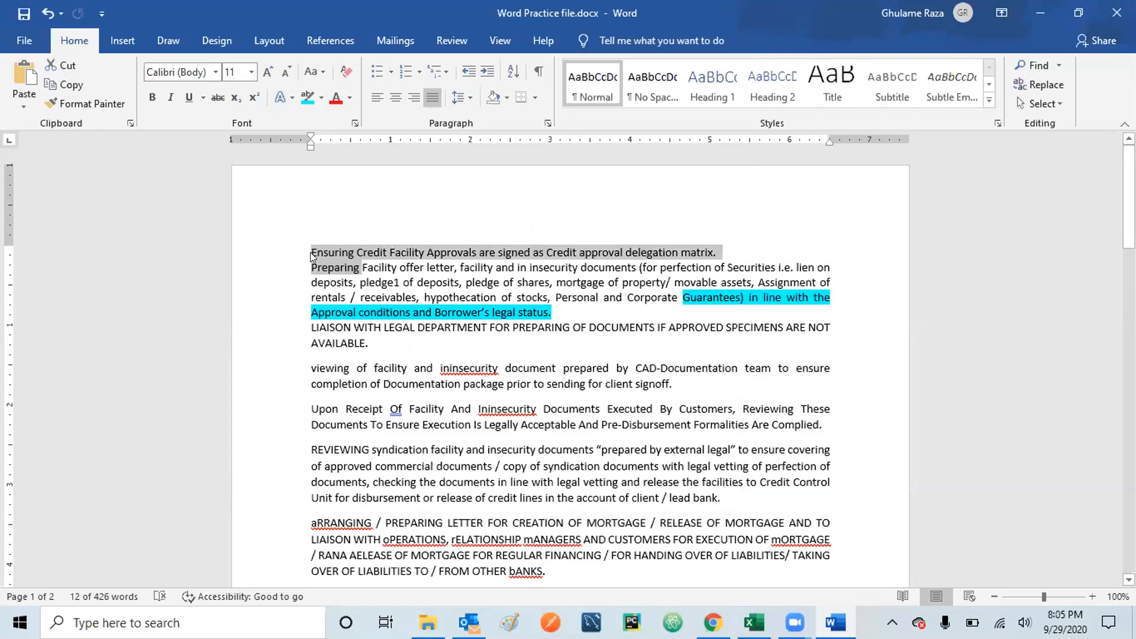
Step: Set the spacing after the first paragraph, "Ensuring Credit Facility Approvals", to 6 pt
{"action": "left_click", "coordinate": [311, 255]}
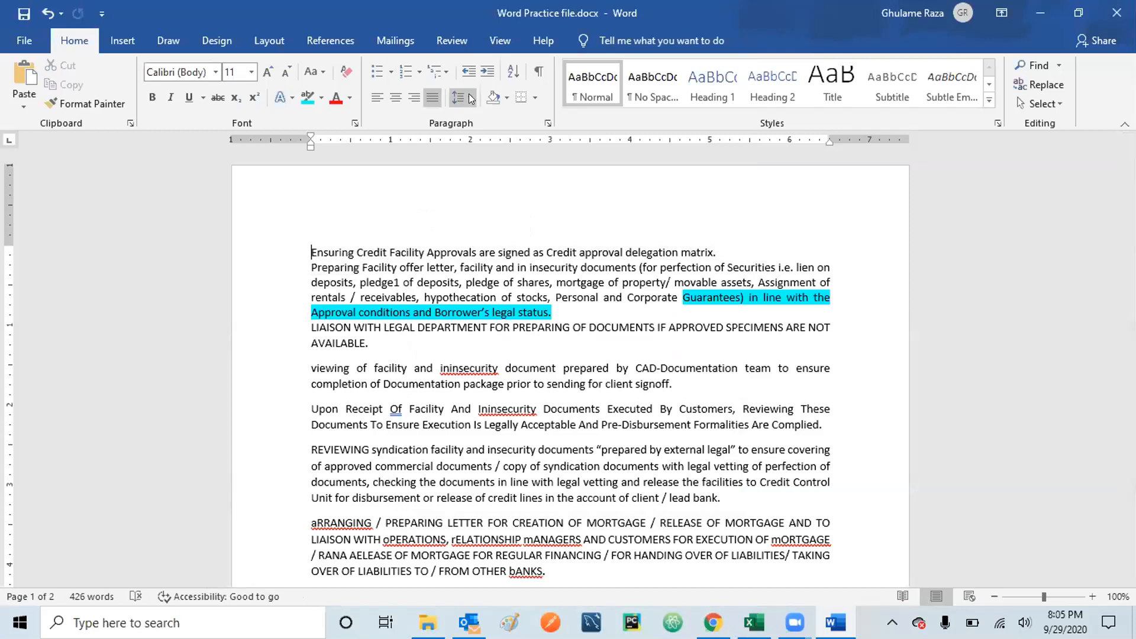
{"action": "left_click", "coordinate": [469, 99]}
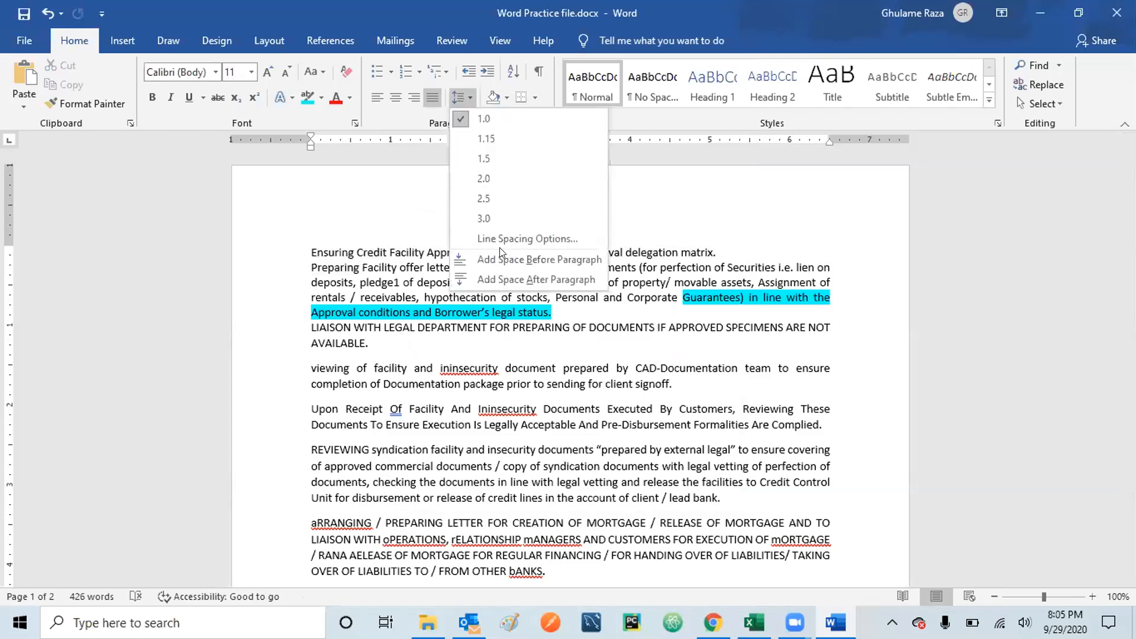
{"action": "left_click", "coordinate": [500, 239]}
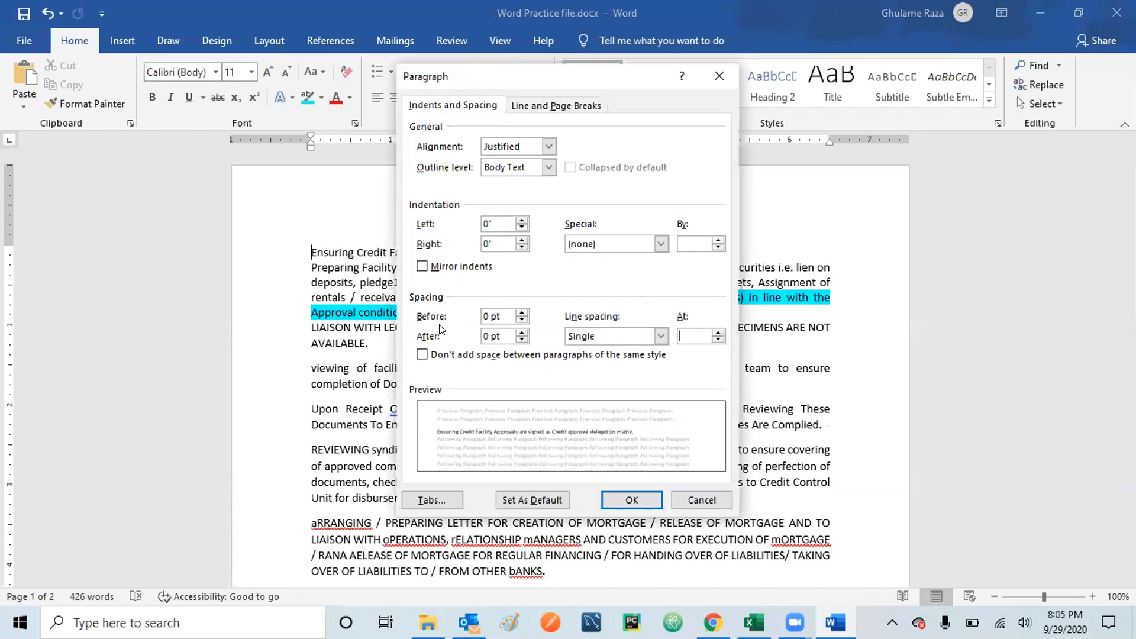
{"action": "left_click", "coordinate": [522, 333]}
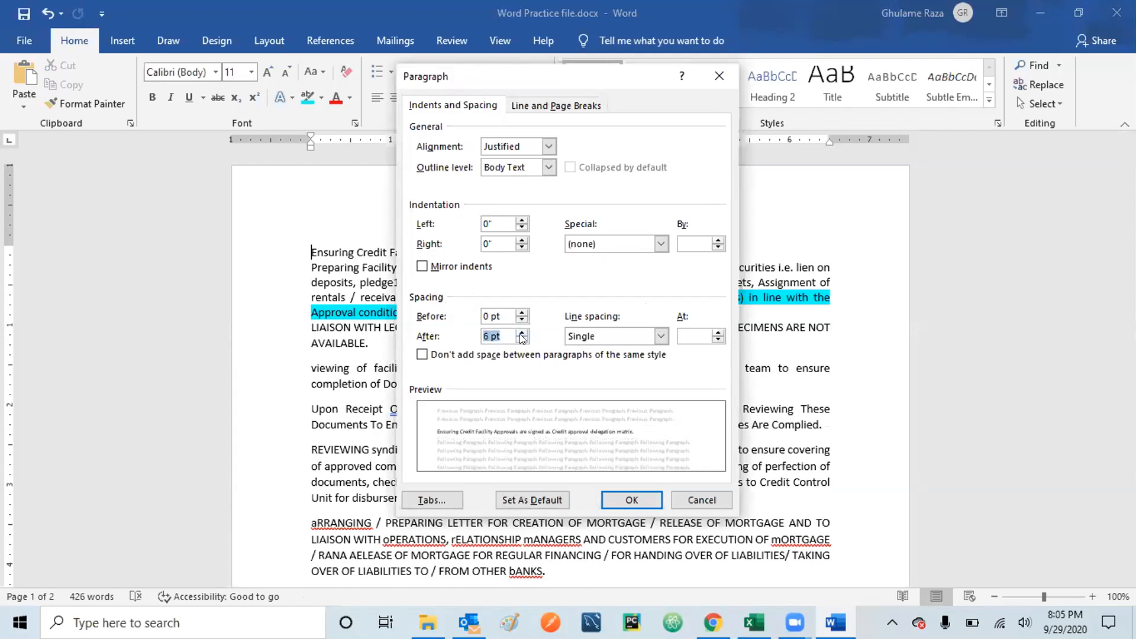
{"action": "left_click", "coordinate": [625, 500]}
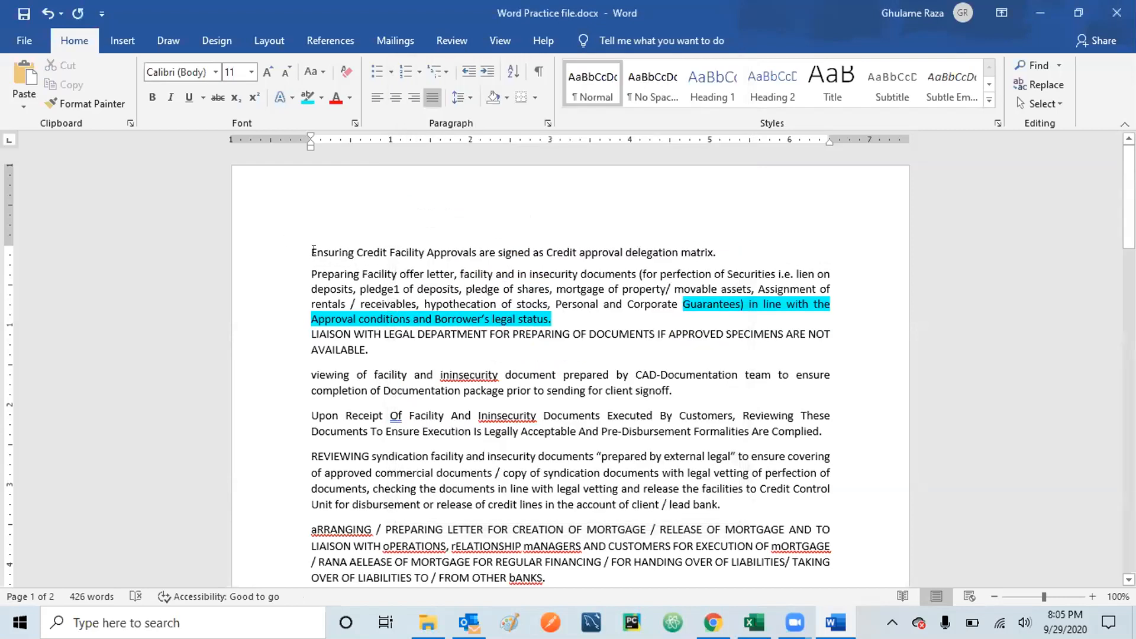
Step: Set the line spacing of the "LIAISON WITH LEGAL DEPARTMENT" paragraph to 2.0
{"action": "left_click", "coordinate": [329, 356]}
{"action": "left_click", "coordinate": [470, 88]}
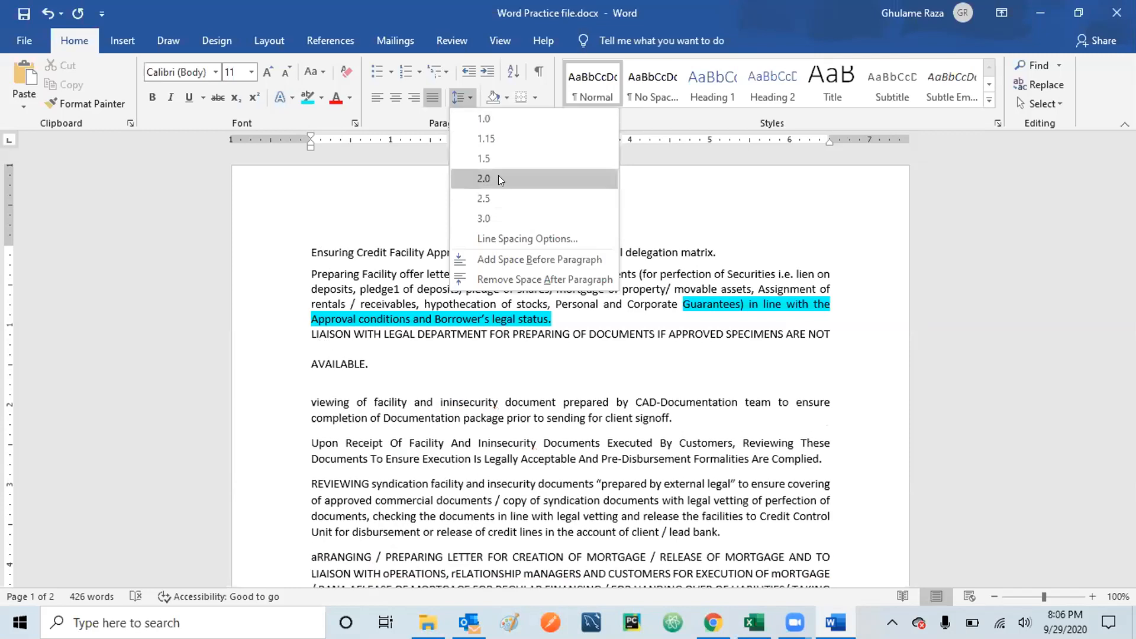
{"action": "left_click", "coordinate": [483, 179]}
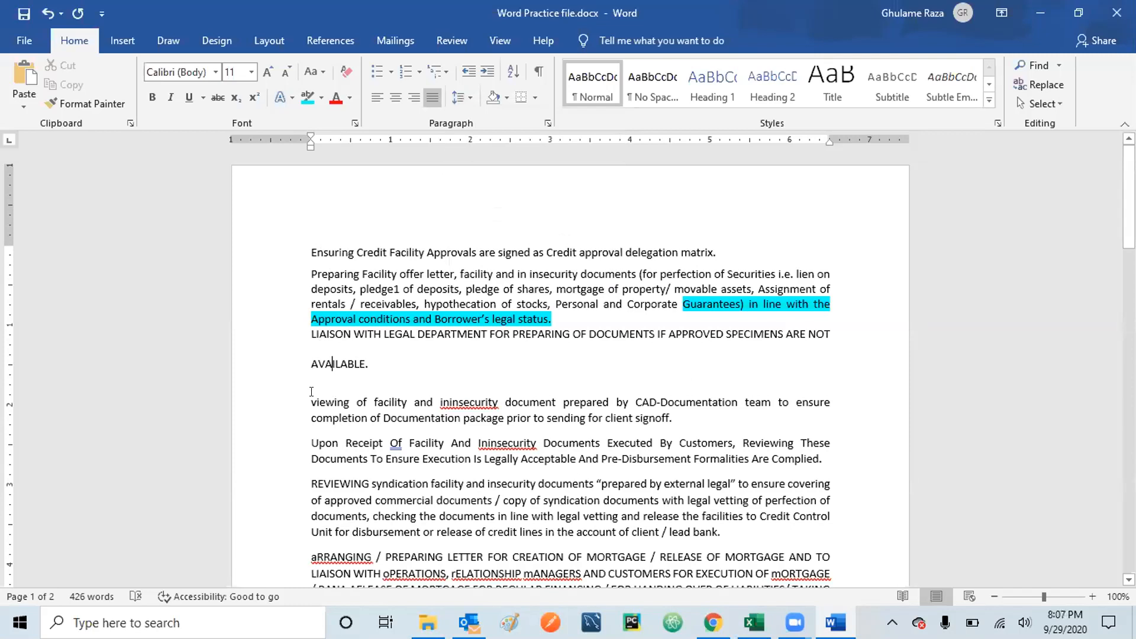
Step: Set the line spacing of the "LIAISON WITH LEGAL DEPARTMENT" and "viewing of facility" paragraphs to 1.0
{"action": "left_click", "coordinate": [311, 362]}
{"action": "left_click_drag", "start_coordinate": [311, 362], "coordinate": [313, 396]}
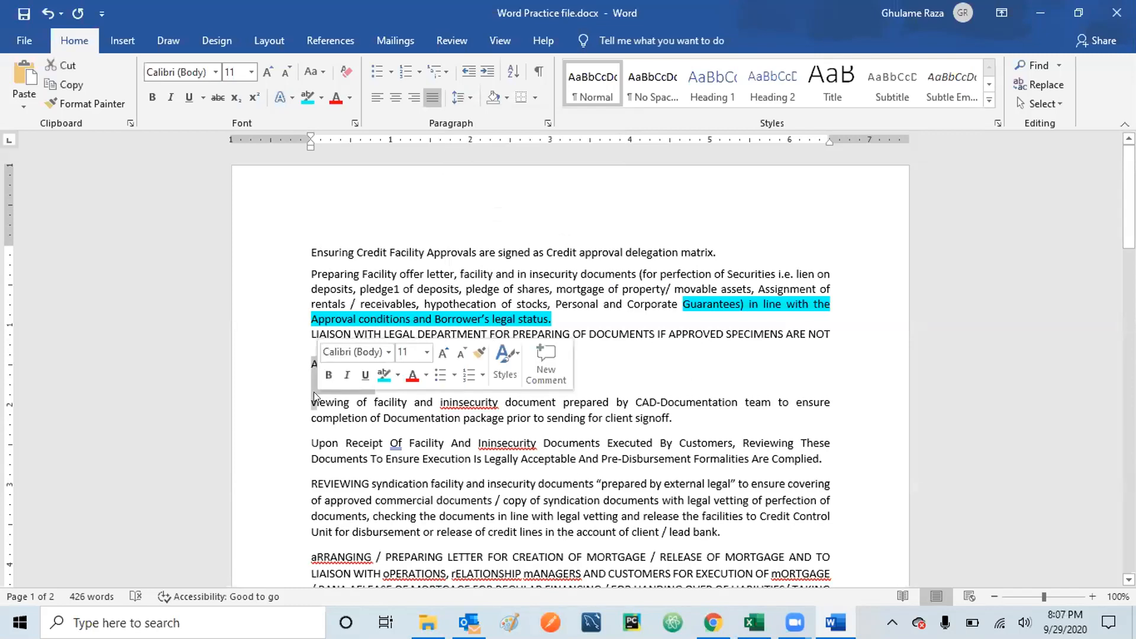
{"action": "key", "text": "Left"}
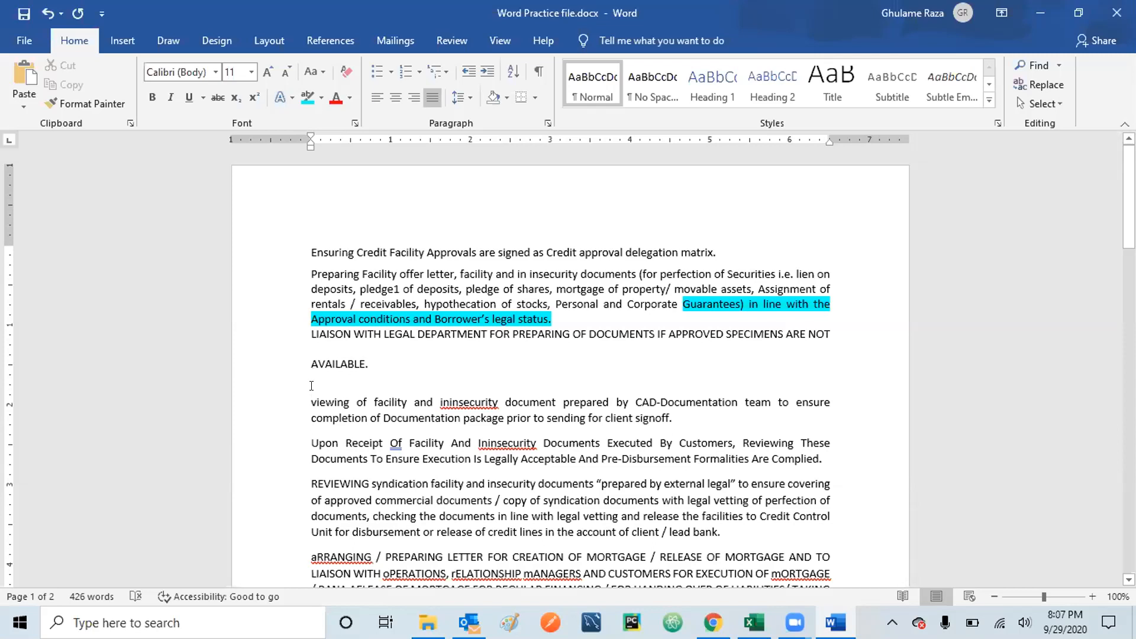
{"action": "left_click_drag", "start_coordinate": [304, 364], "coordinate": [356, 404]}
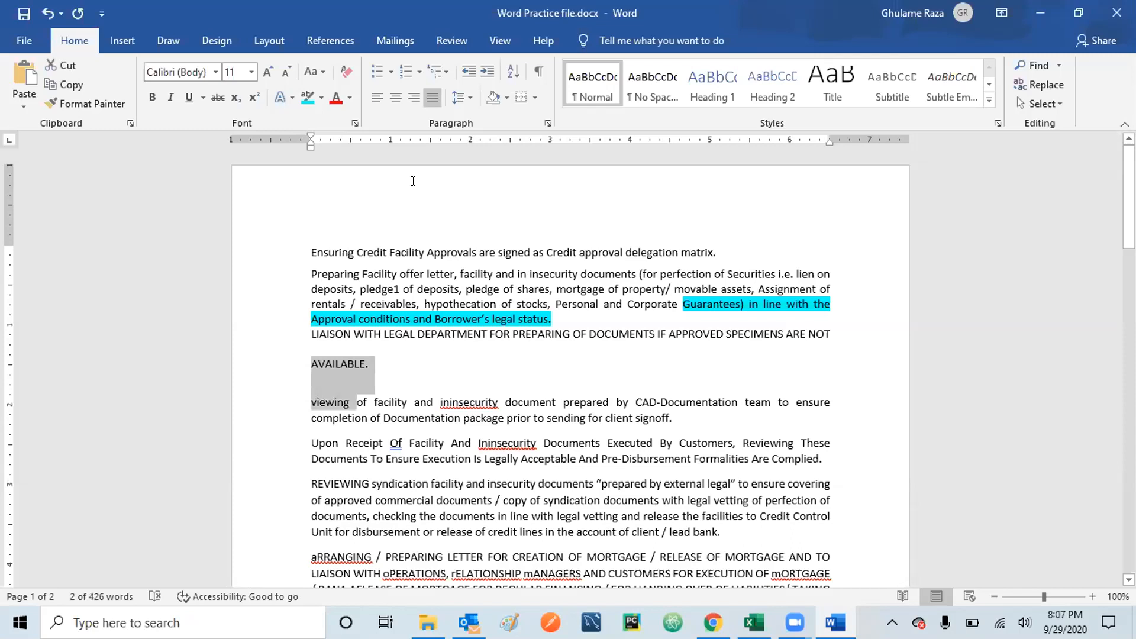
{"action": "left_click", "coordinate": [469, 97]}
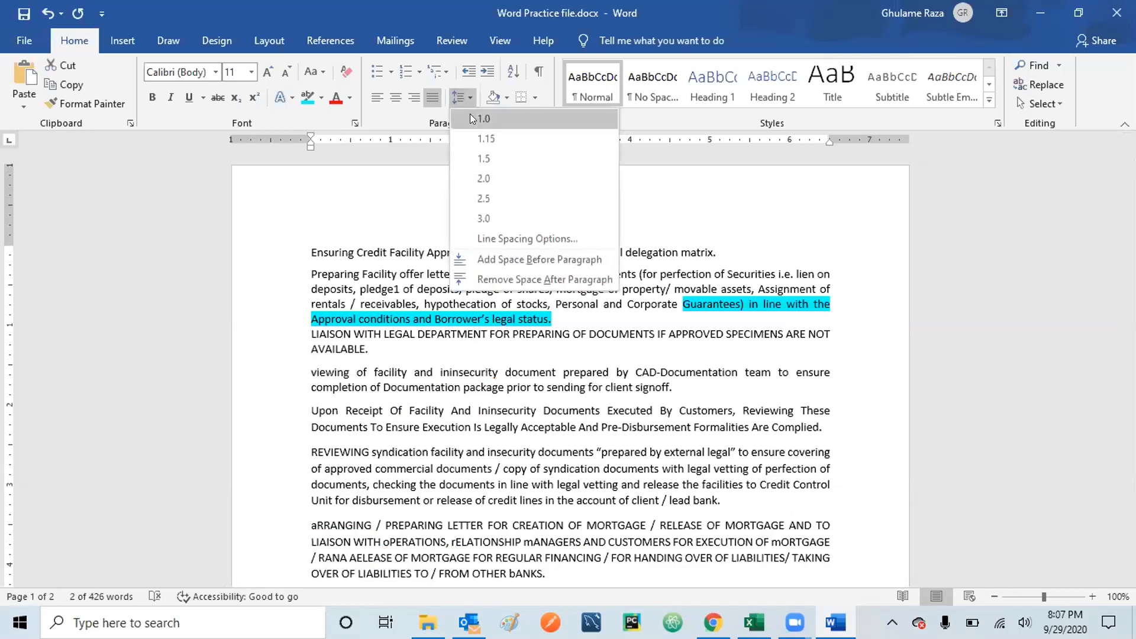
{"action": "left_click", "coordinate": [480, 119]}
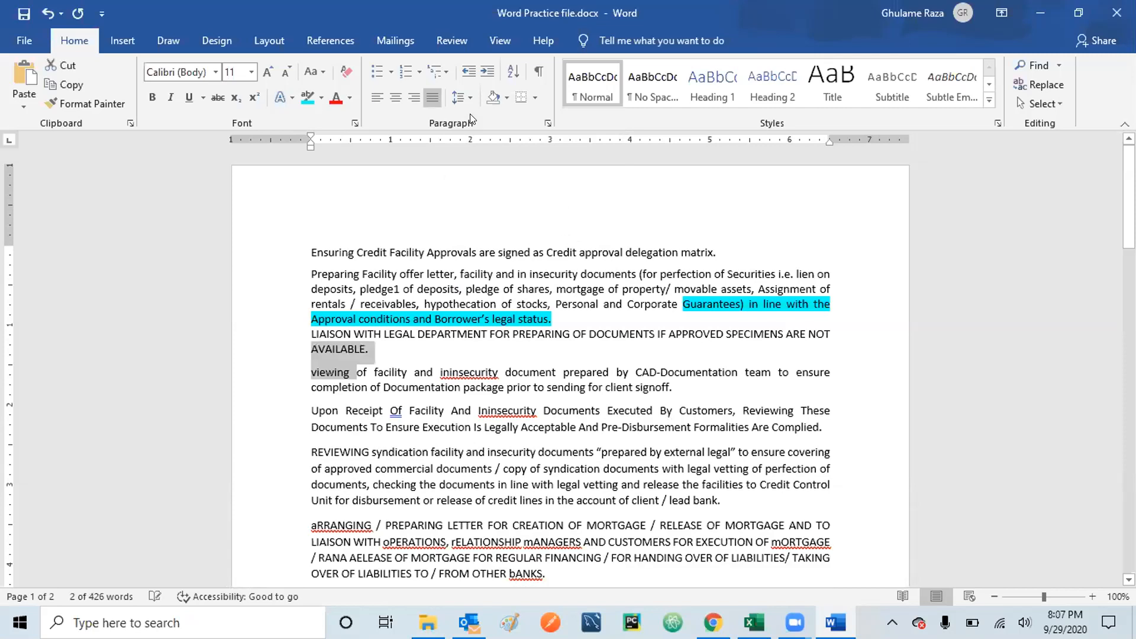
Step: Try line spacing of 2.0 and 3.0 on the "LIAISON WITH LEGAL DEPARTMENT" paragraph and return it to 1.0
{"action": "left_click", "coordinate": [317, 350]}
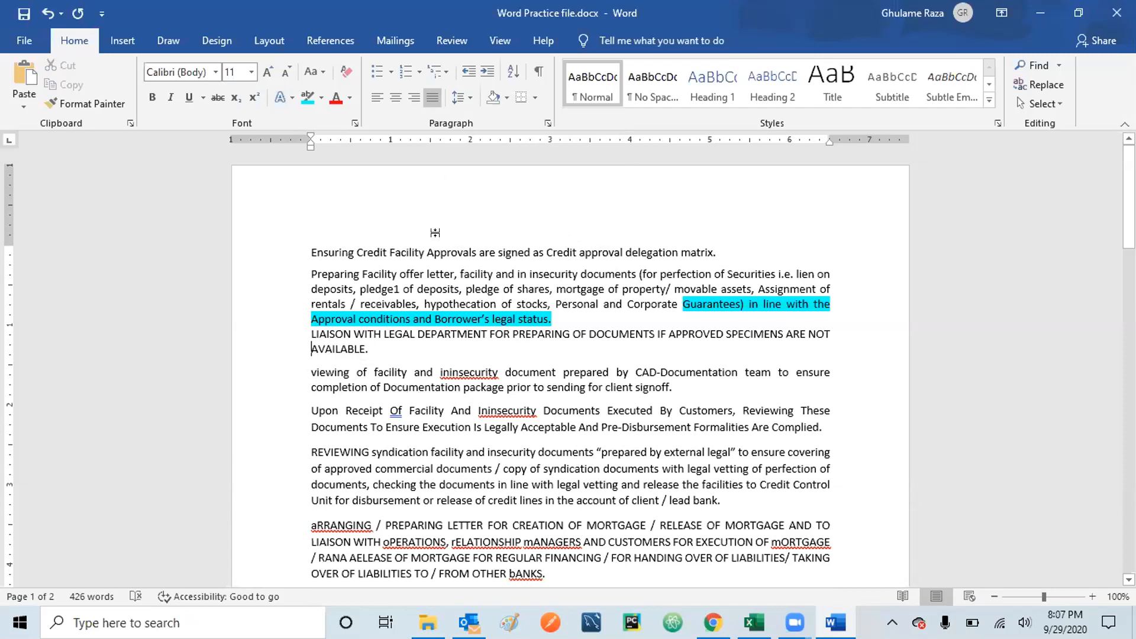
{"action": "left_click", "coordinate": [470, 98]}
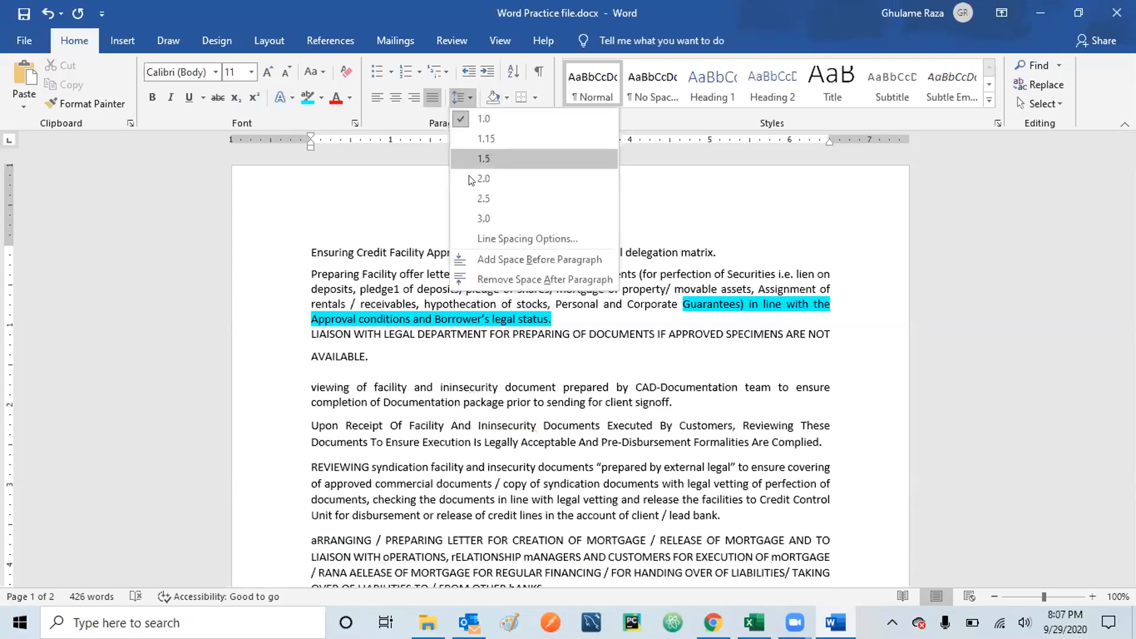
{"action": "left_click", "coordinate": [470, 178]}
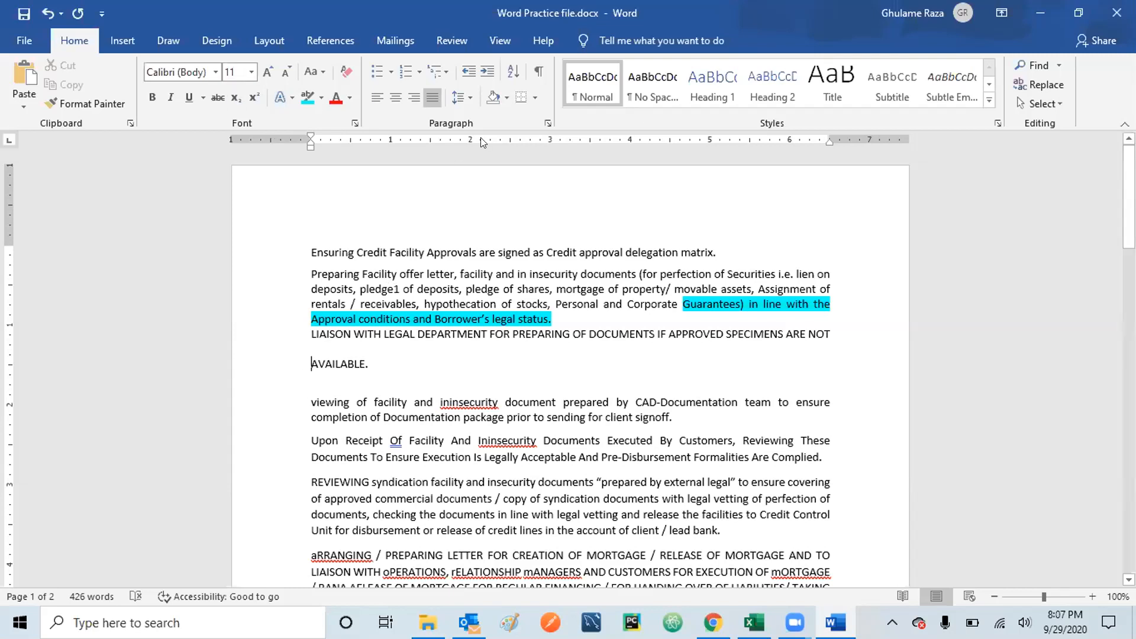
{"action": "left_click", "coordinate": [468, 96]}
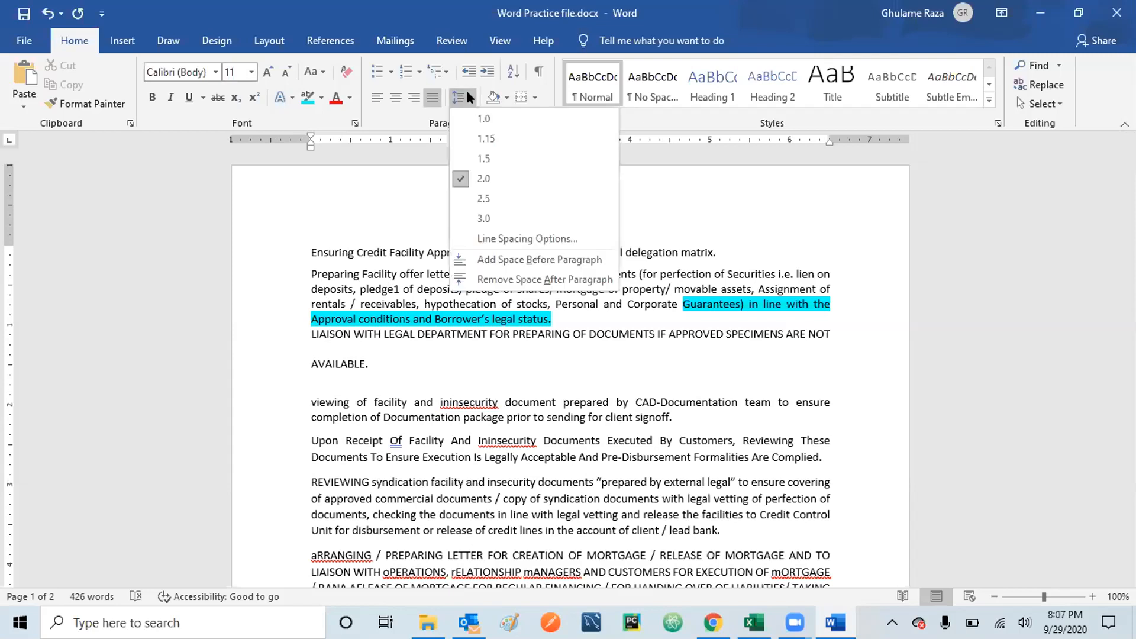
{"action": "left_click", "coordinate": [478, 218]}
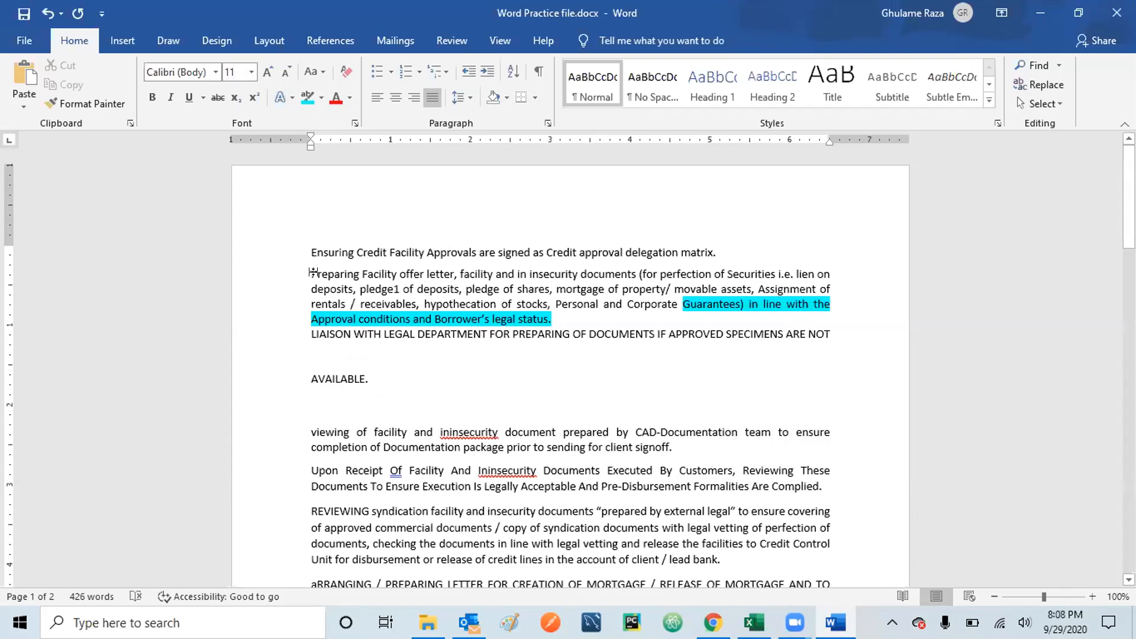
{"action": "left_click", "coordinate": [472, 101]}
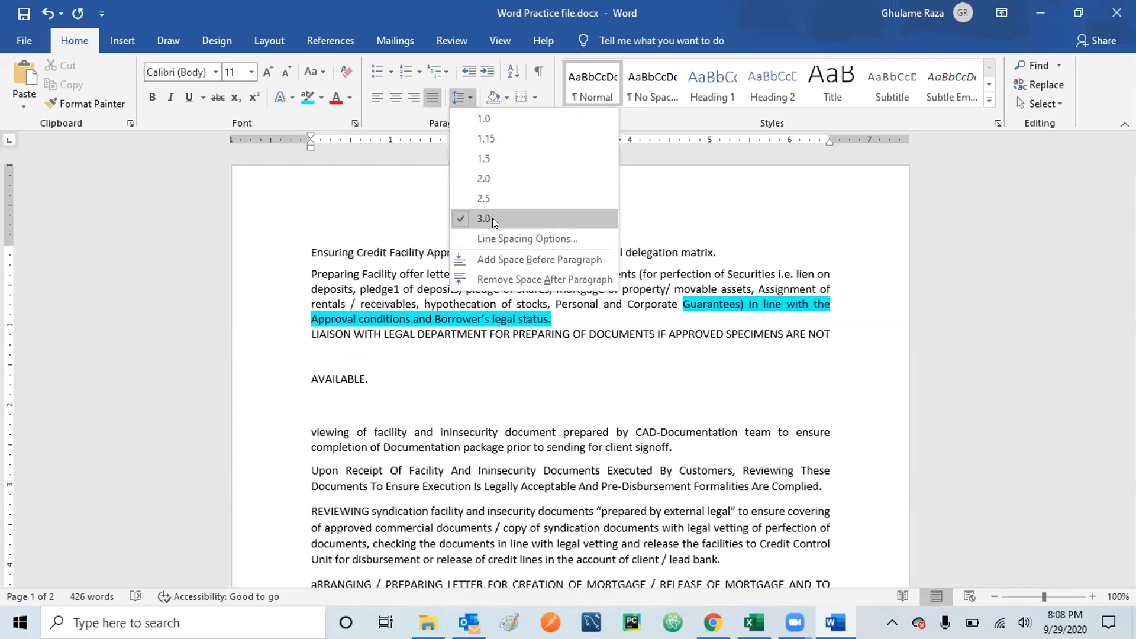
{"action": "left_click", "coordinate": [417, 546]}
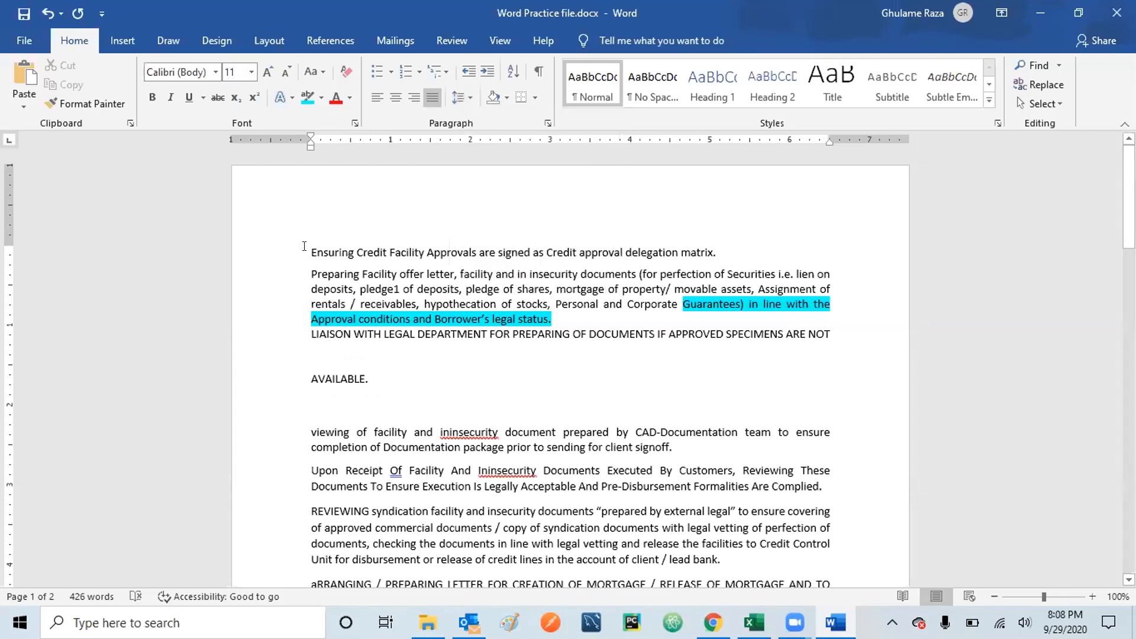
{"action": "left_click", "coordinate": [312, 359]}
{"action": "left_click", "coordinate": [469, 100]}
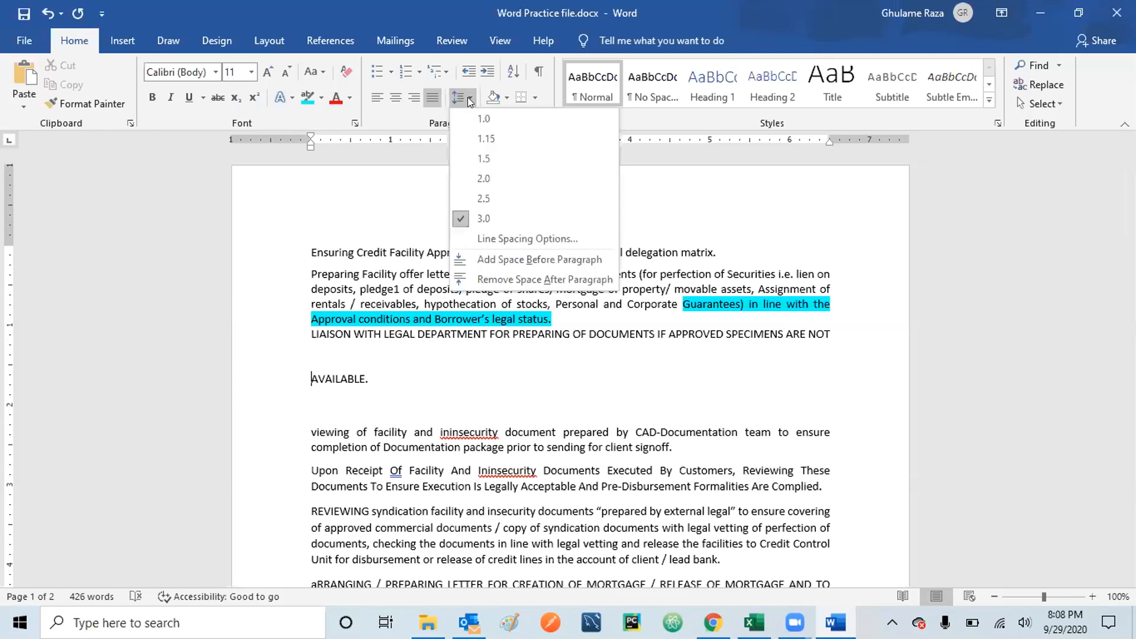
{"action": "left_click", "coordinate": [483, 118]}
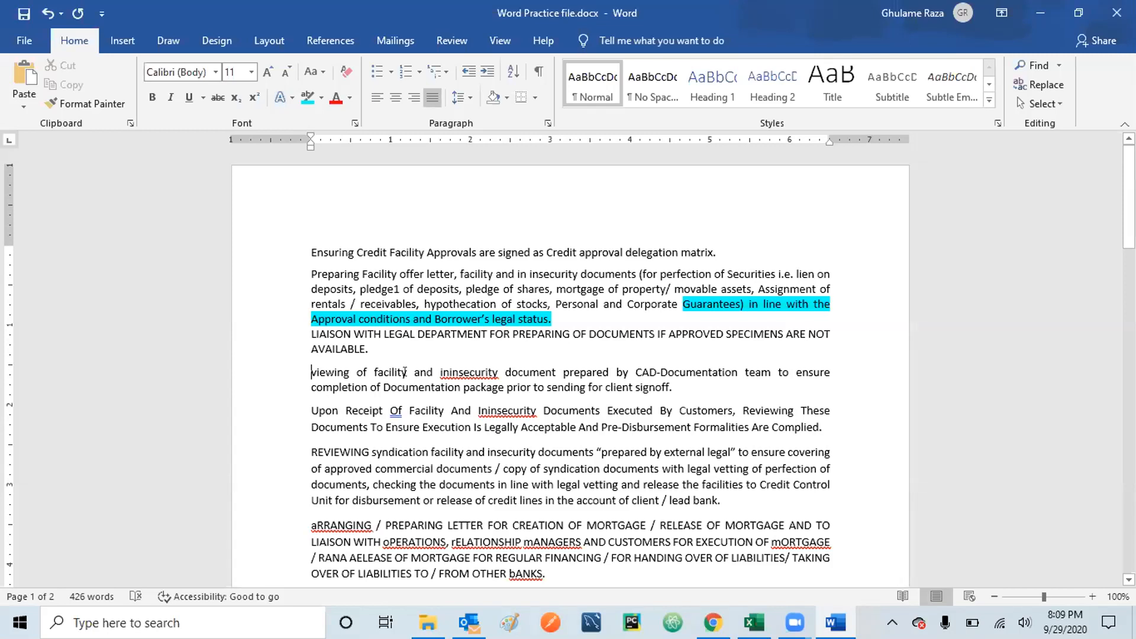
Step: Shade the "viewing of facility" paragraph with the standard light green colour
{"action": "left_click", "coordinate": [331, 371]}
{"action": "left_click", "coordinate": [508, 87]}
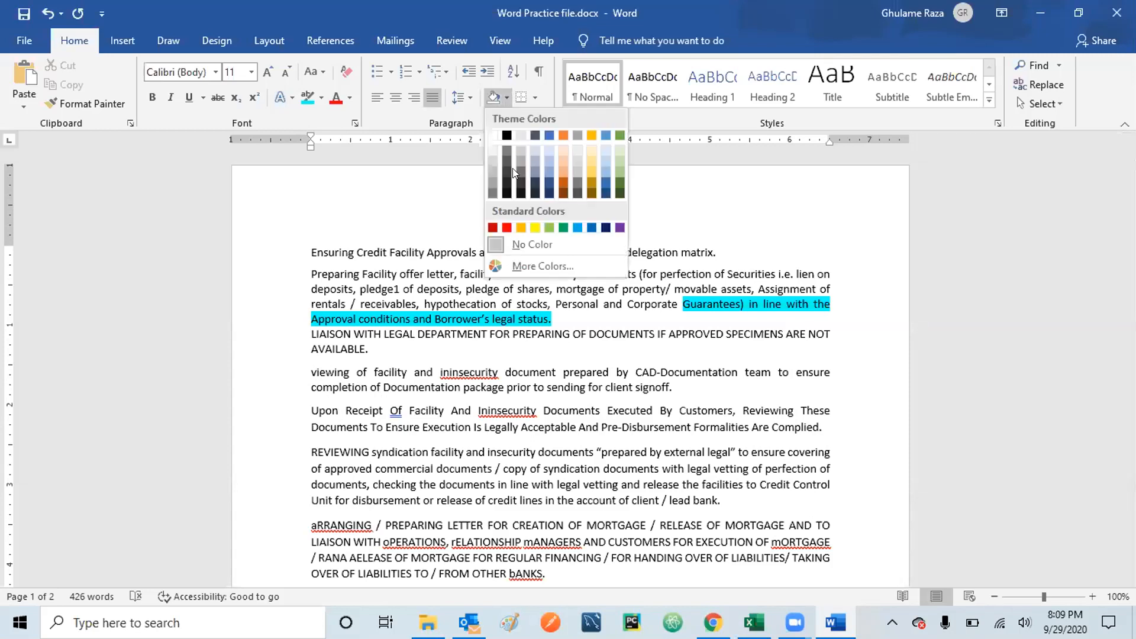
{"action": "left_click", "coordinate": [547, 228]}
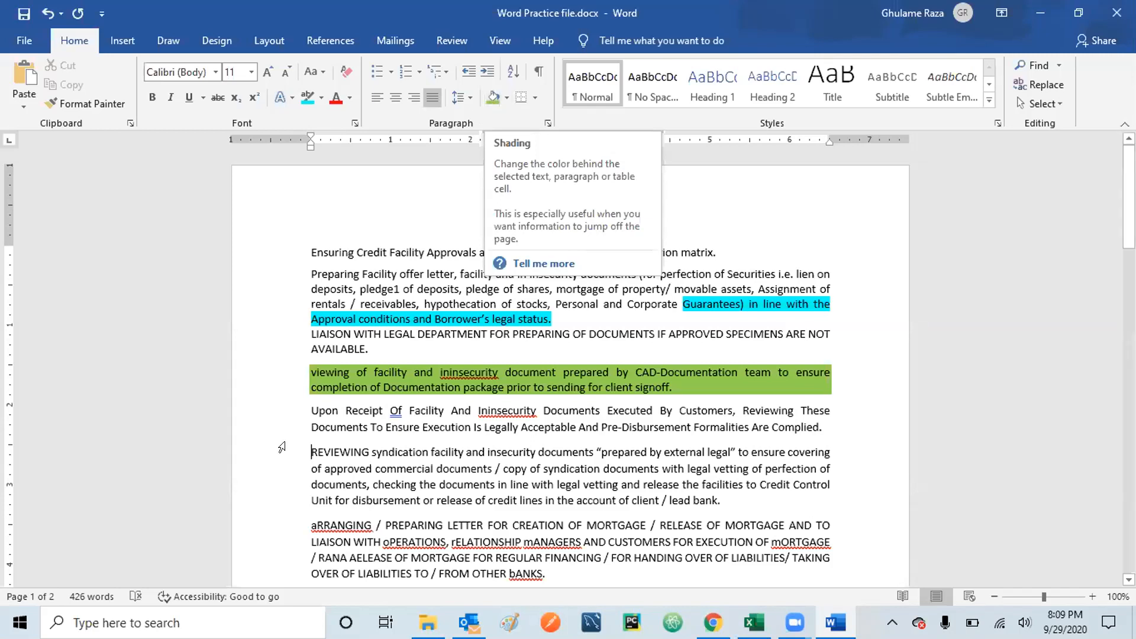
Step: Try the same green shading on the whole "REVIEWING syndication facility" paragraph and undo it
{"action": "left_click", "coordinate": [304, 448]}
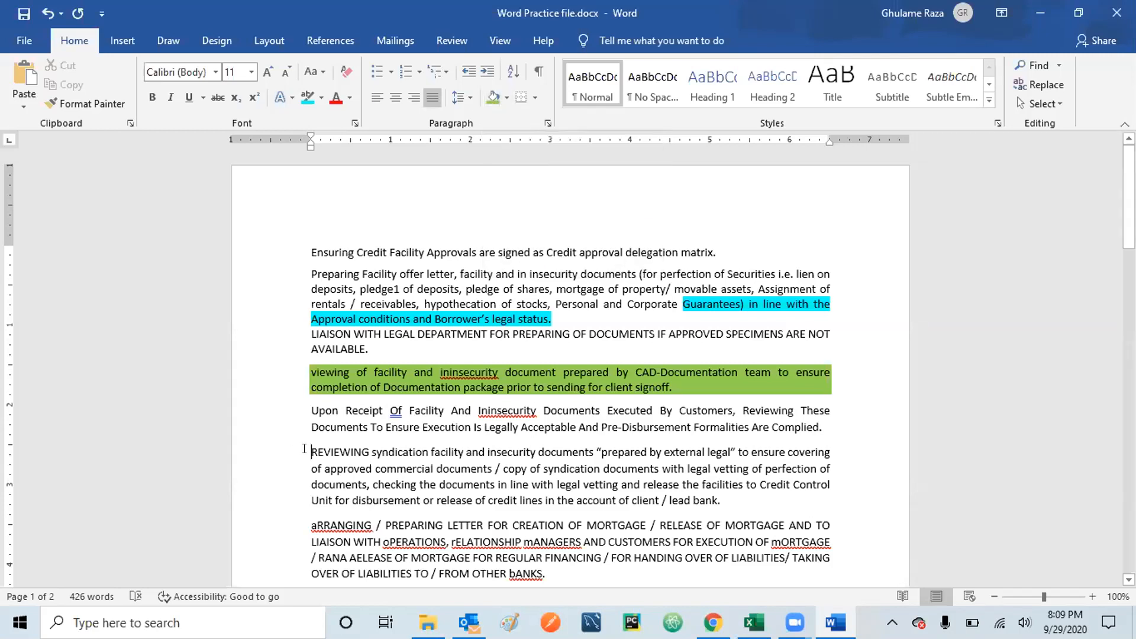
{"action": "left_click_drag", "start_coordinate": [308, 449], "coordinate": [727, 499]}
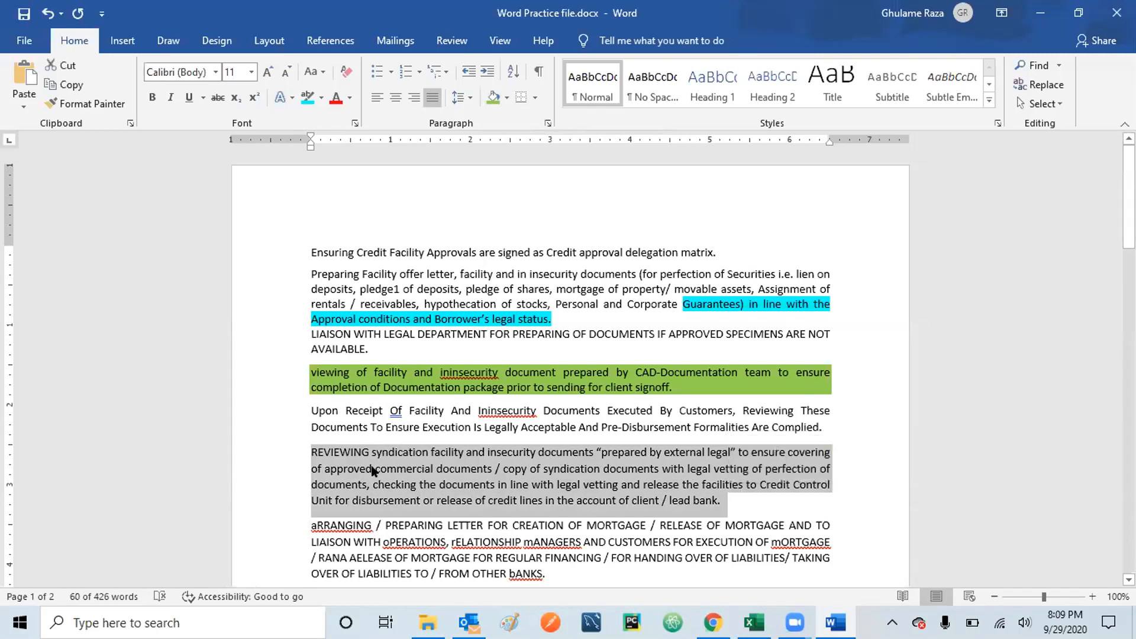
{"action": "left_click", "coordinate": [490, 97]}
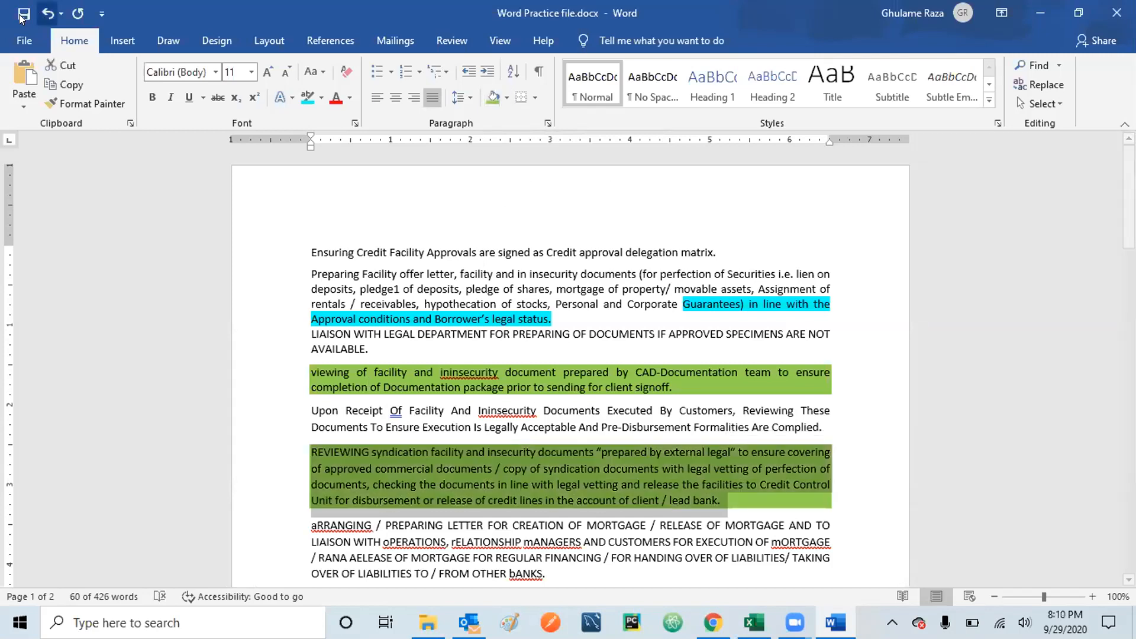
{"action": "left_click", "coordinate": [47, 13]}
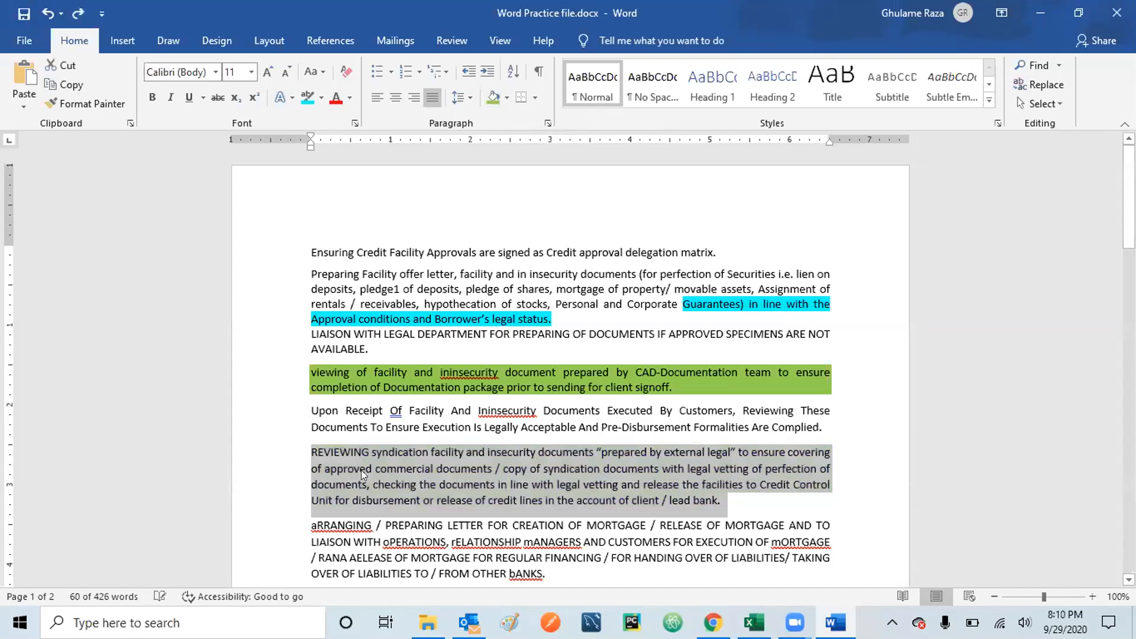
Step: Shade the "REVIEWING syndication facility" paragraph with the light green colour
{"action": "left_click", "coordinate": [319, 451]}
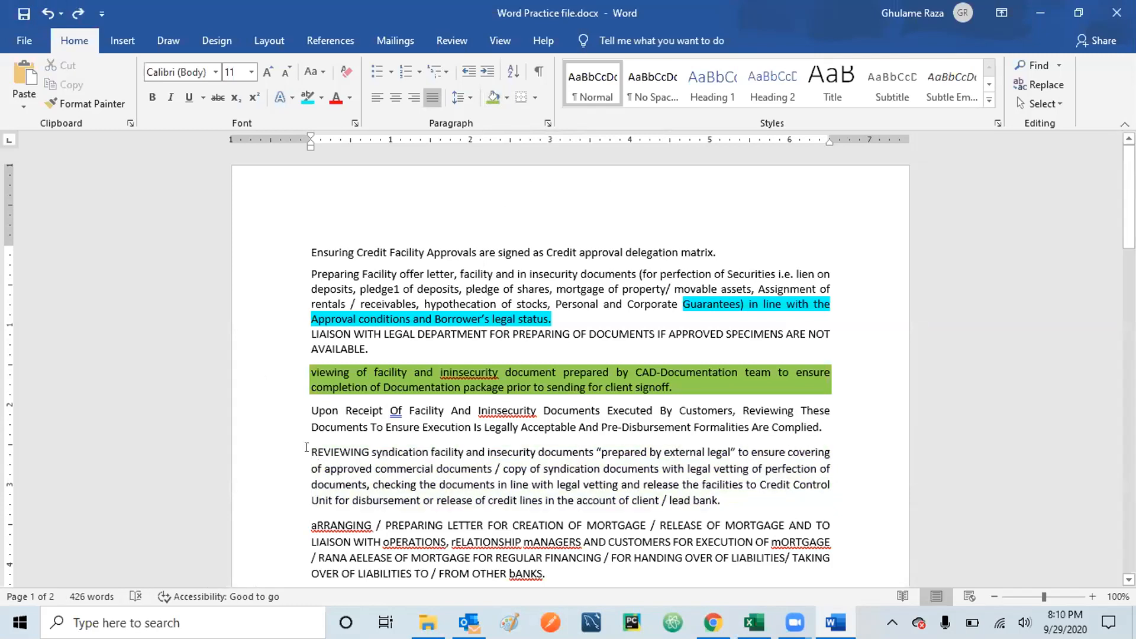
{"action": "left_click", "coordinate": [489, 93]}
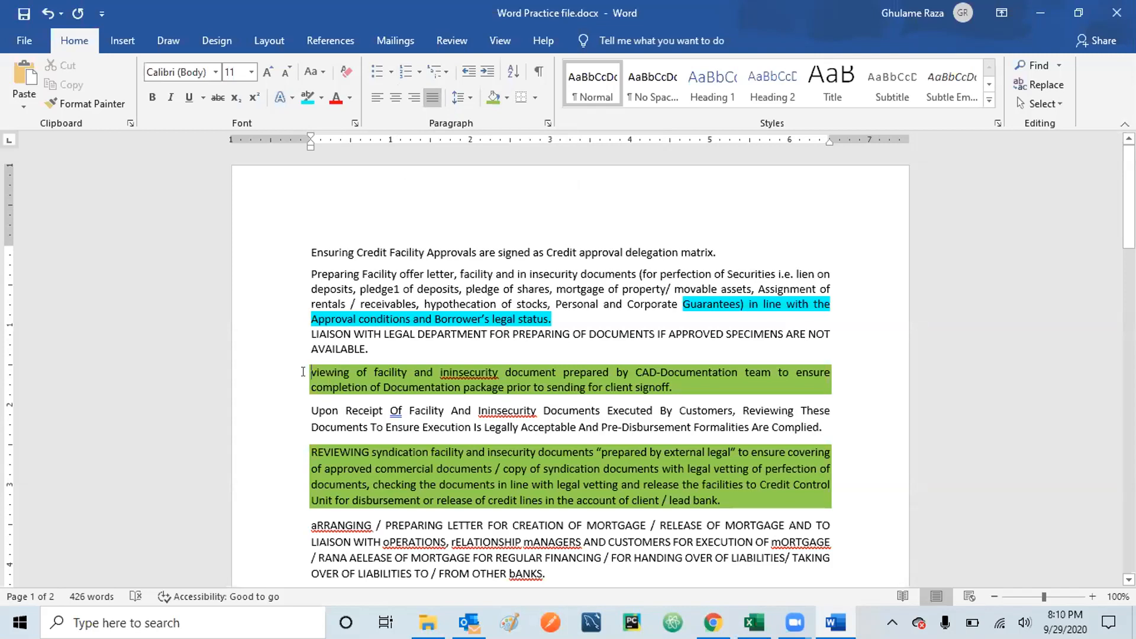
Step: Turn the "viewing of facility" paragraph into a bulleted and then a lettered list item, and shade it light orange
{"action": "left_click", "coordinate": [376, 73]}
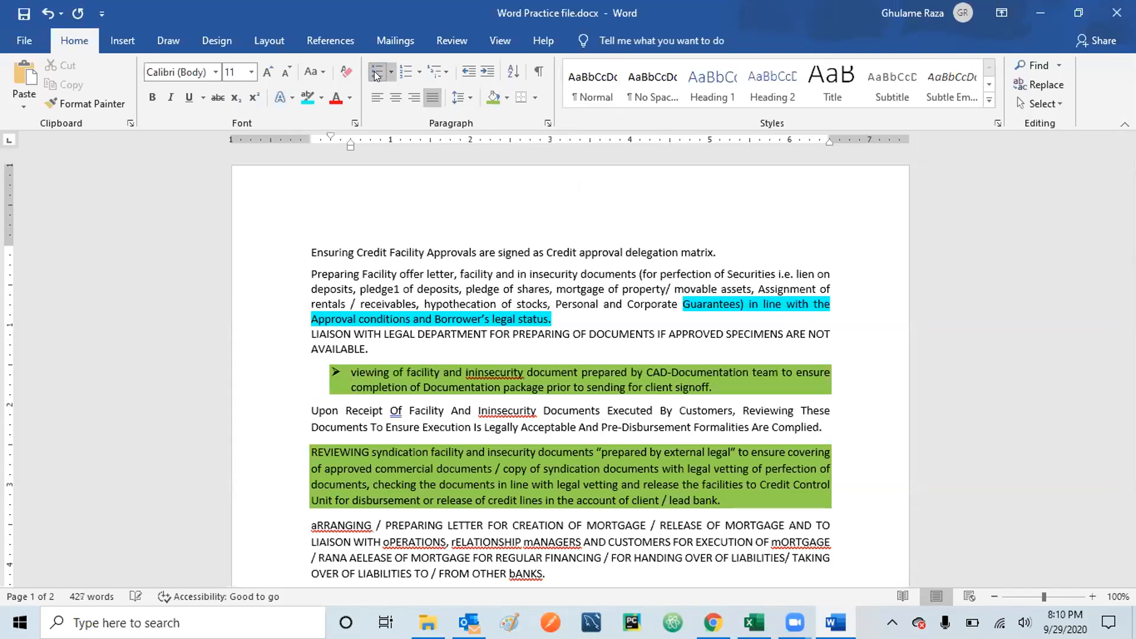
{"action": "left_click", "coordinate": [406, 72]}
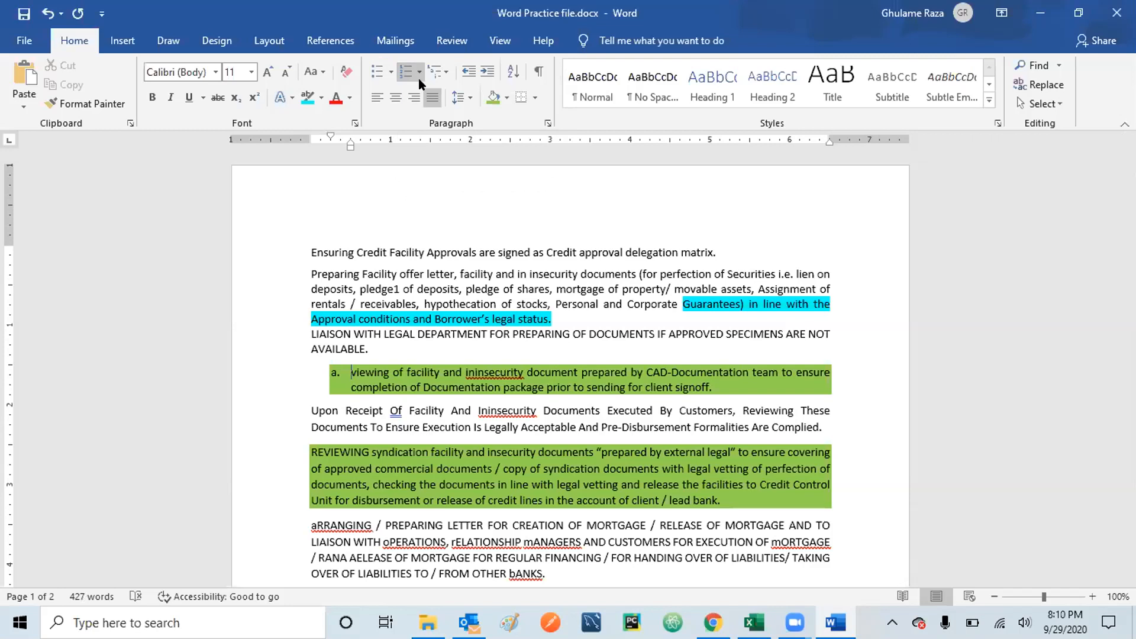
{"action": "left_click", "coordinate": [507, 98]}
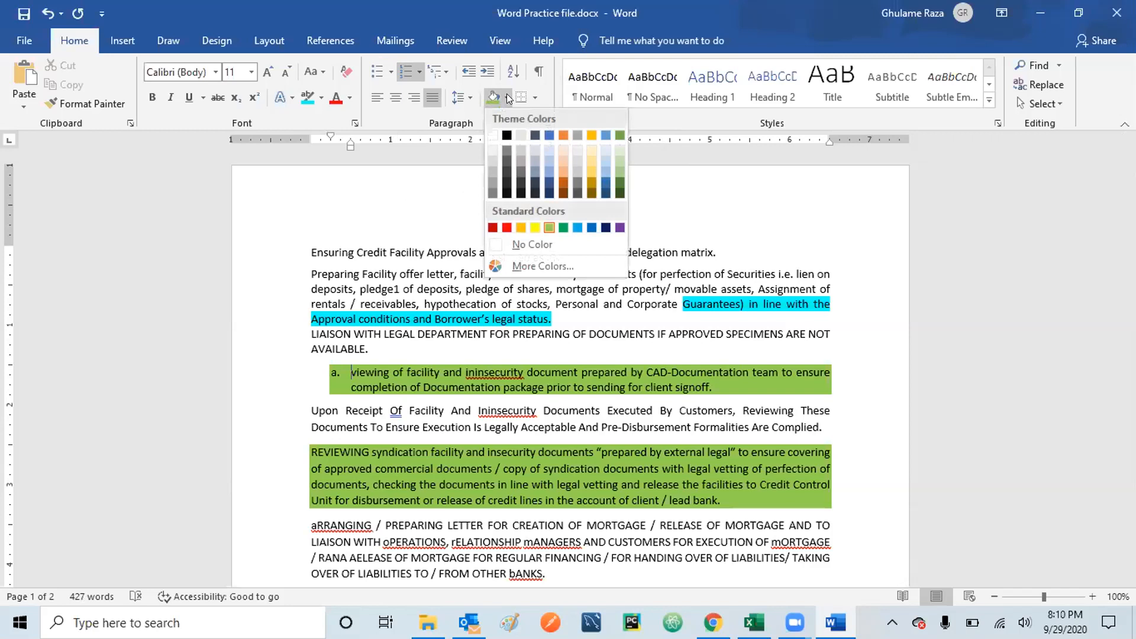
{"action": "left_click", "coordinate": [560, 167]}
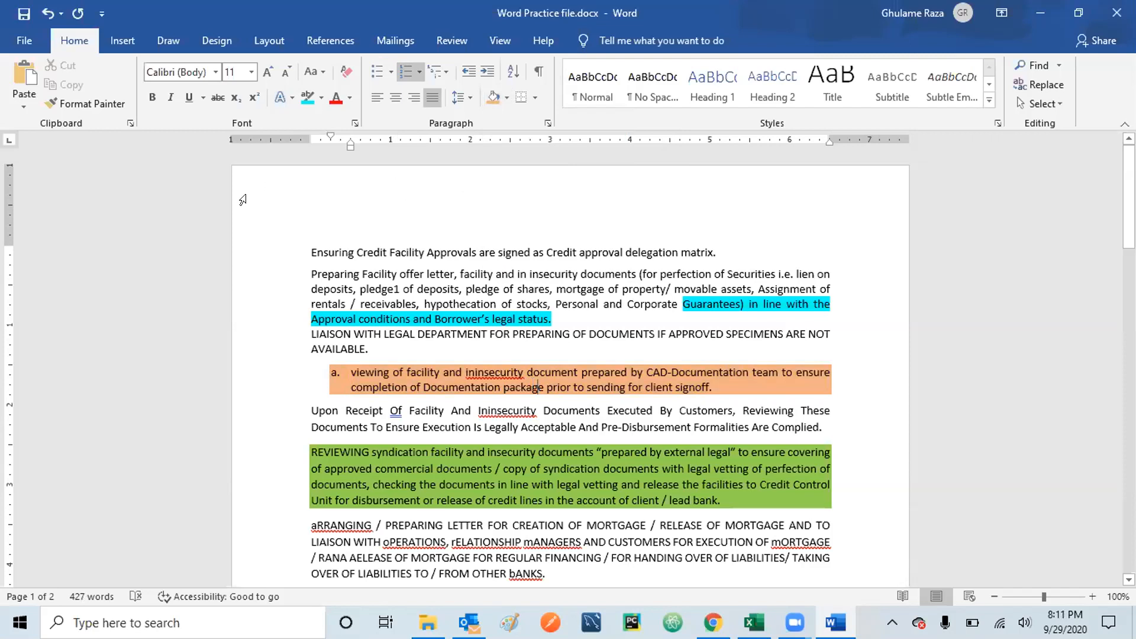
Step: Remove the list numbering from the "viewing of facility" paragraph
{"action": "left_click", "coordinate": [350, 363]}
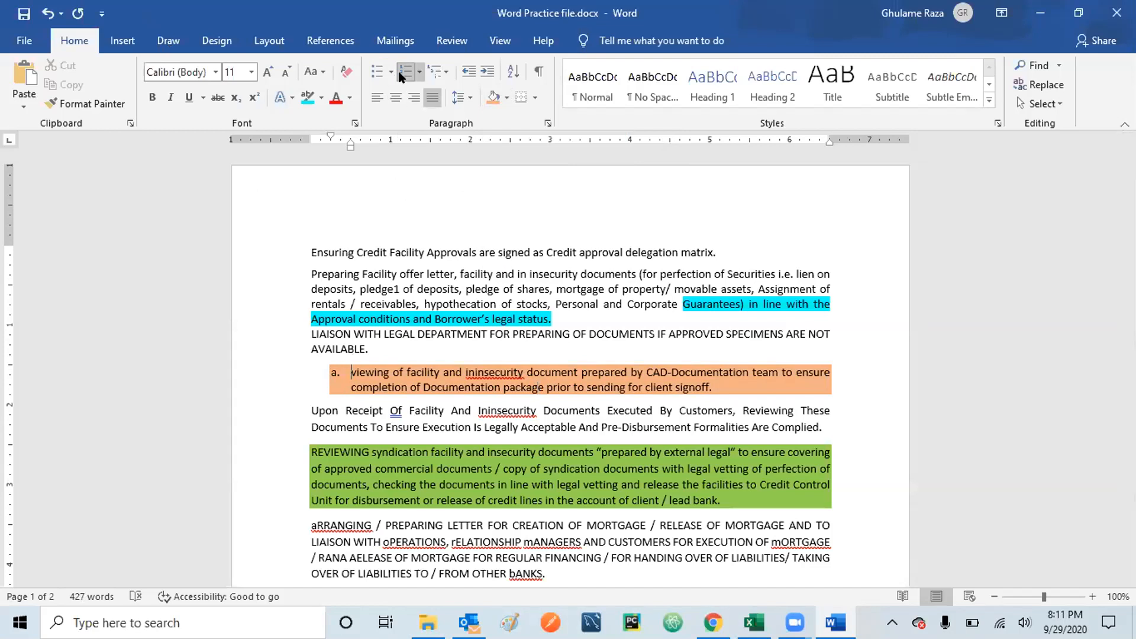
{"action": "left_click", "coordinate": [417, 67]}
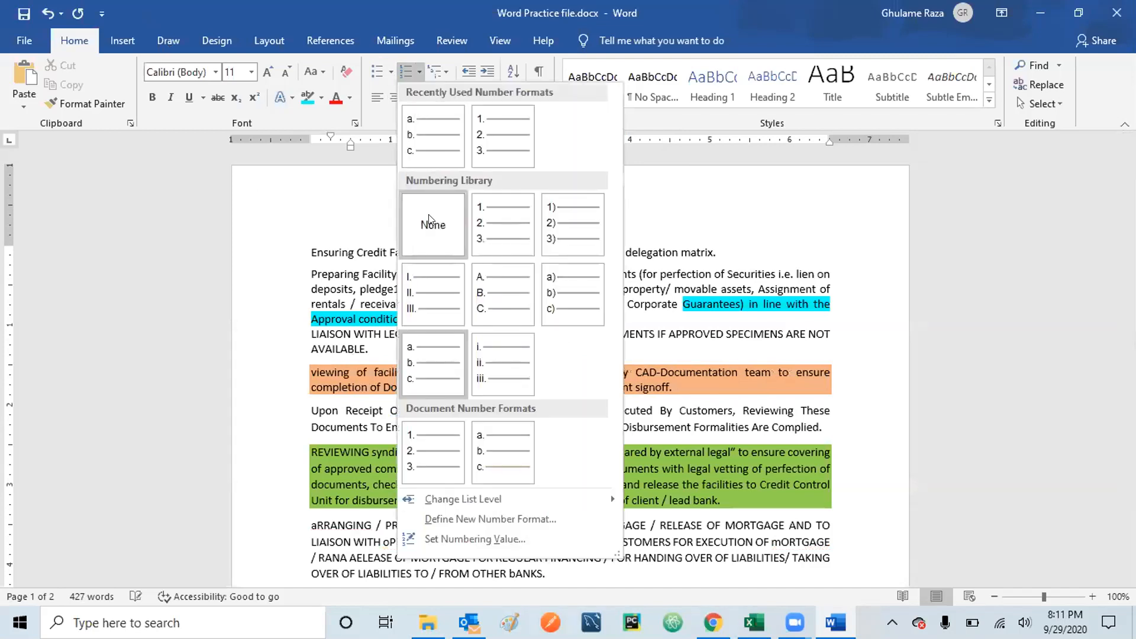
{"action": "left_click", "coordinate": [431, 223]}
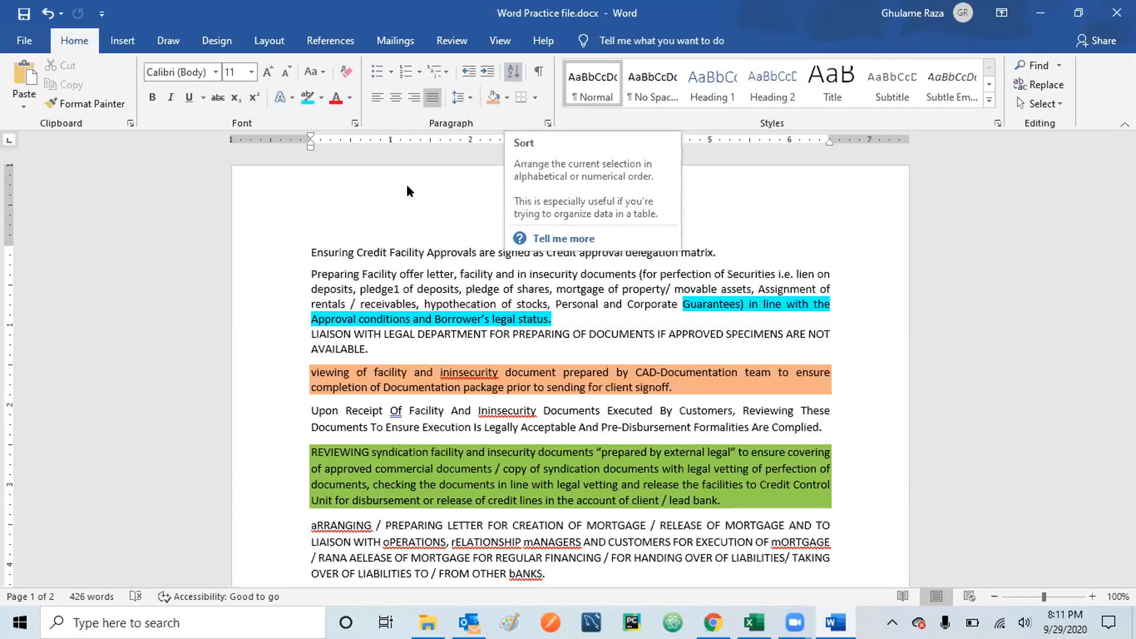
Step: Sort all the document's text by paragraphs, as text in ascending order with no header row
{"action": "left_click", "coordinate": [512, 72]}
{"action": "left_click", "coordinate": [510, 72]}
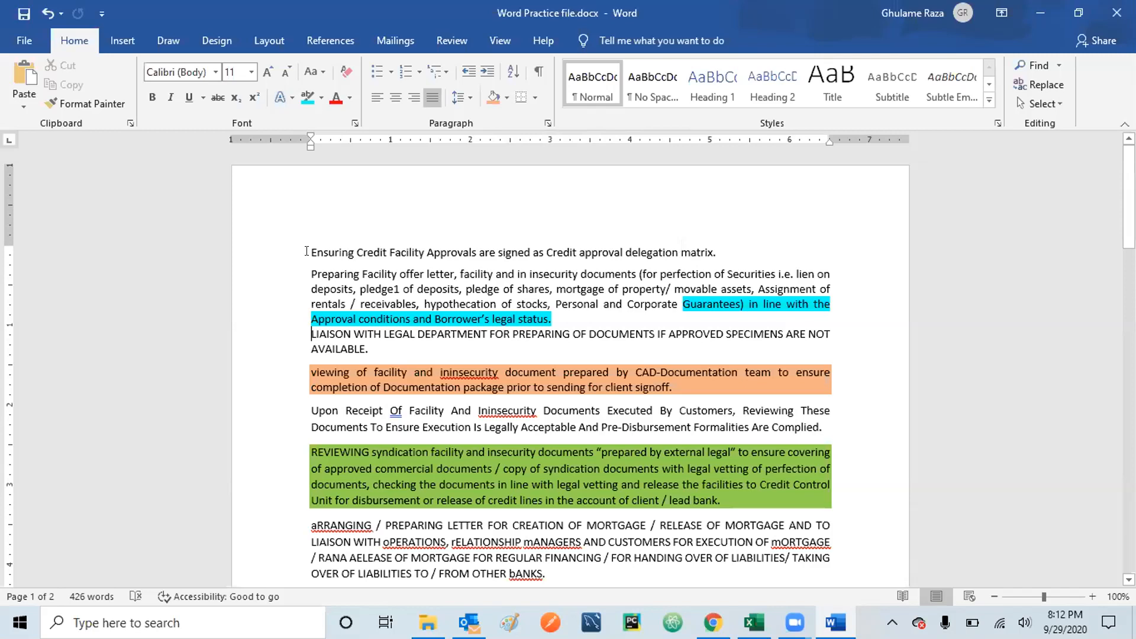
{"action": "key", "text": "ctrl+a"}
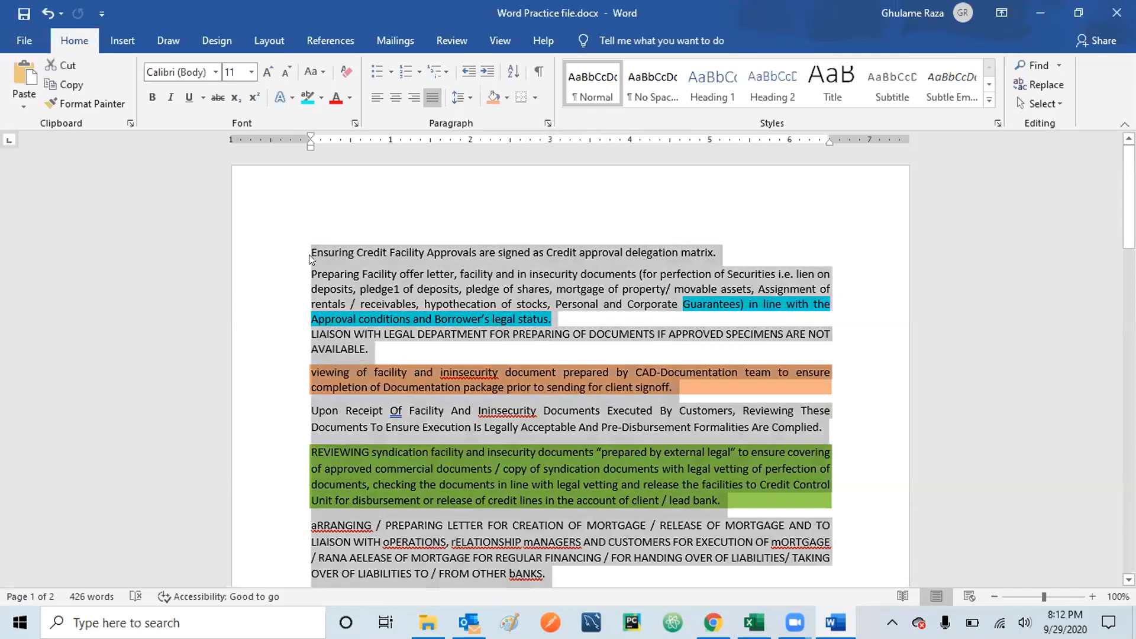
{"action": "left_click", "coordinate": [511, 70]}
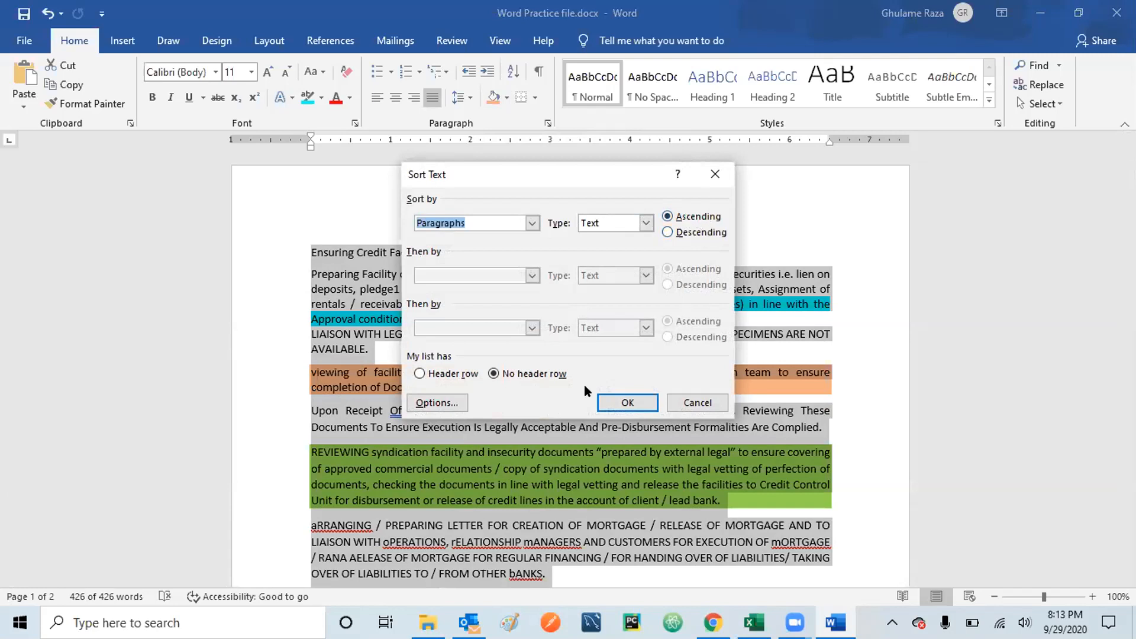
{"action": "left_click", "coordinate": [638, 402]}
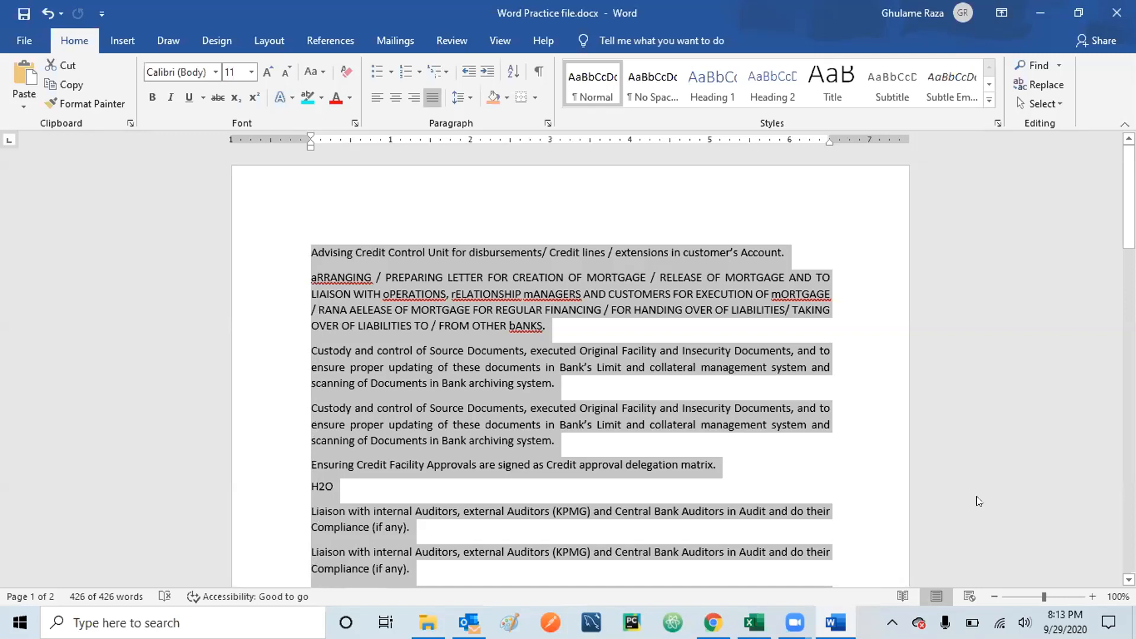
Step: Look through the whole document to examine the new alphabetical order of the paragraphs
{"action": "left_click", "coordinate": [1128, 580]}
{"action": "scroll", "coordinate": [568, 366], "scroll_direction": "down", "scroll_amount": 5}
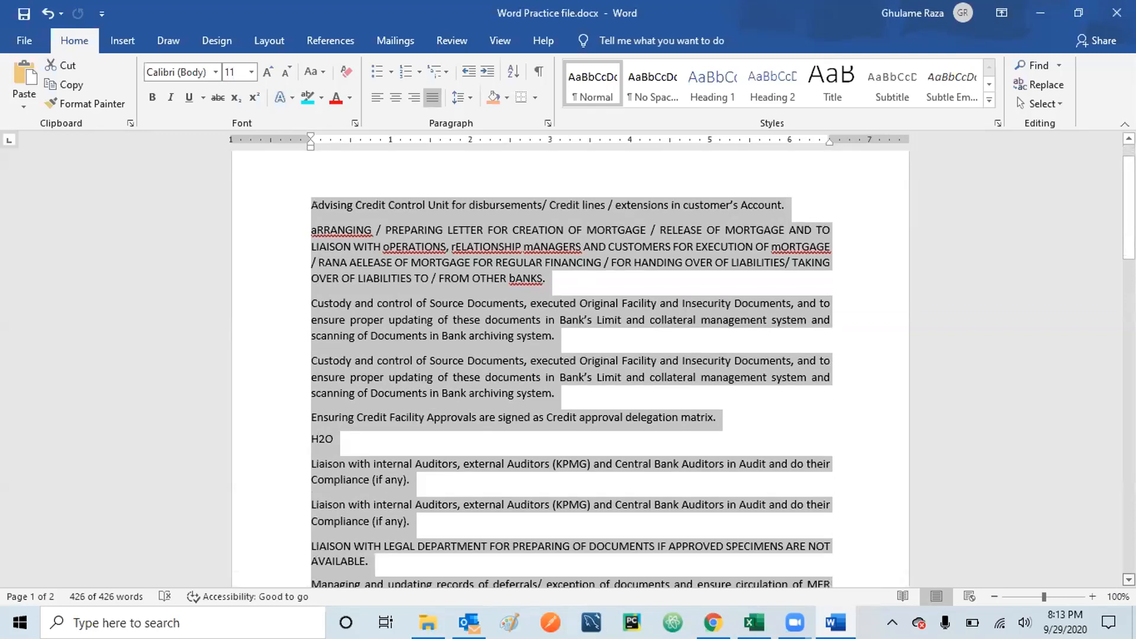
{"action": "scroll", "coordinate": [385, 380], "scroll_direction": "down", "scroll_amount": 2}
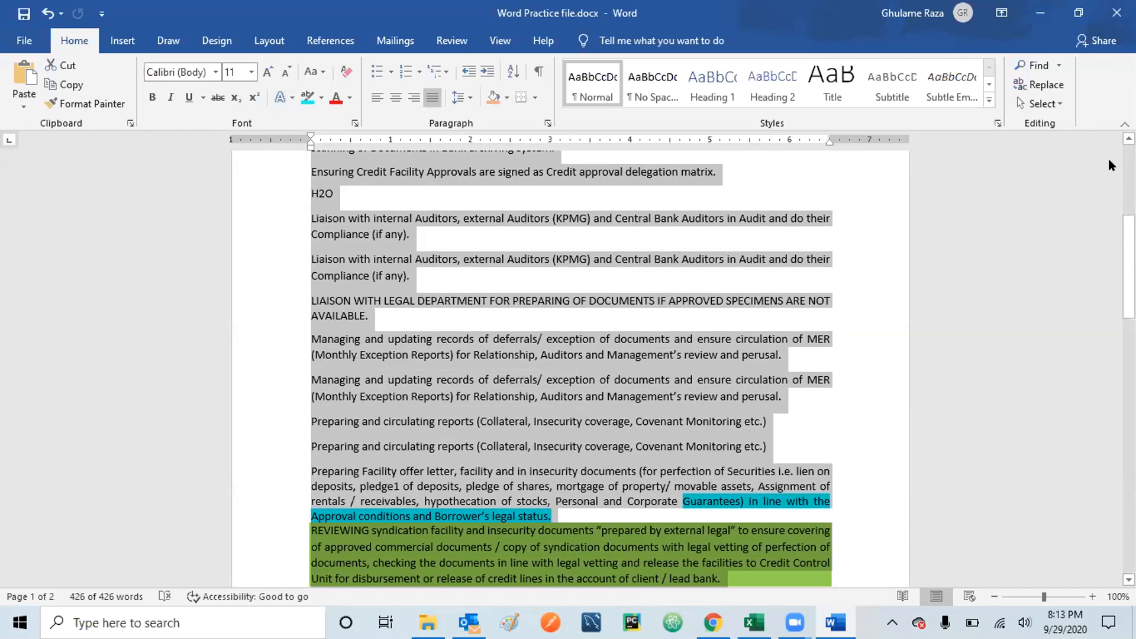
{"action": "scroll", "coordinate": [570, 366], "scroll_direction": "up", "scroll_amount": 4}
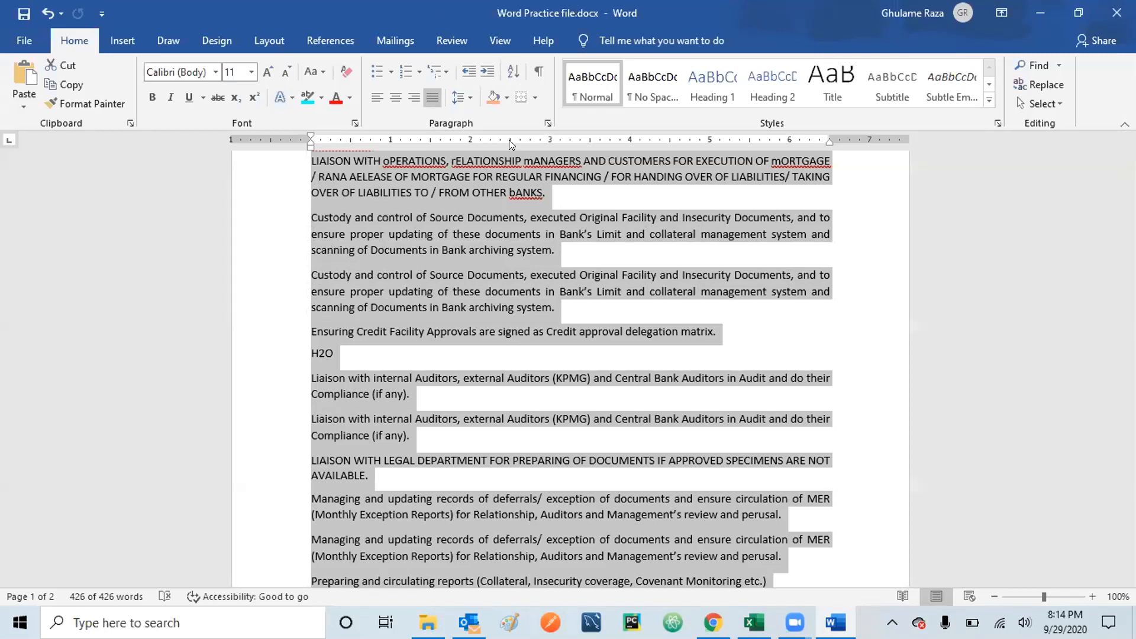
{"action": "left_click", "coordinate": [651, 357]}
{"action": "scroll", "coordinate": [570, 367], "scroll_direction": "up", "scroll_amount": 3}
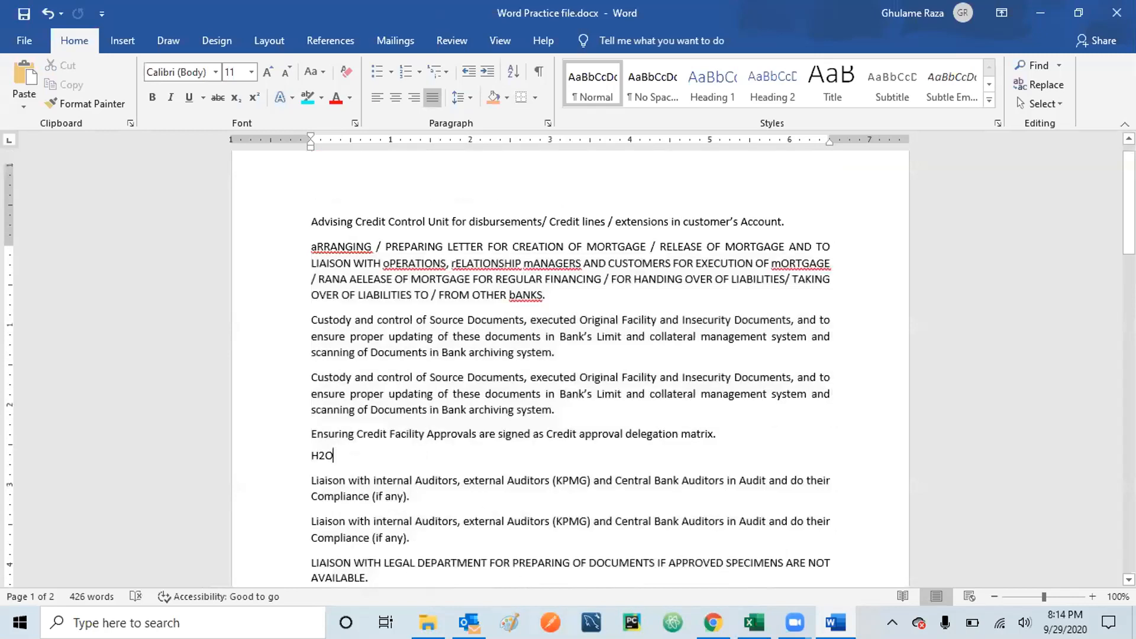
{"action": "scroll", "coordinate": [593, 451], "scroll_direction": "down", "scroll_amount": 12}
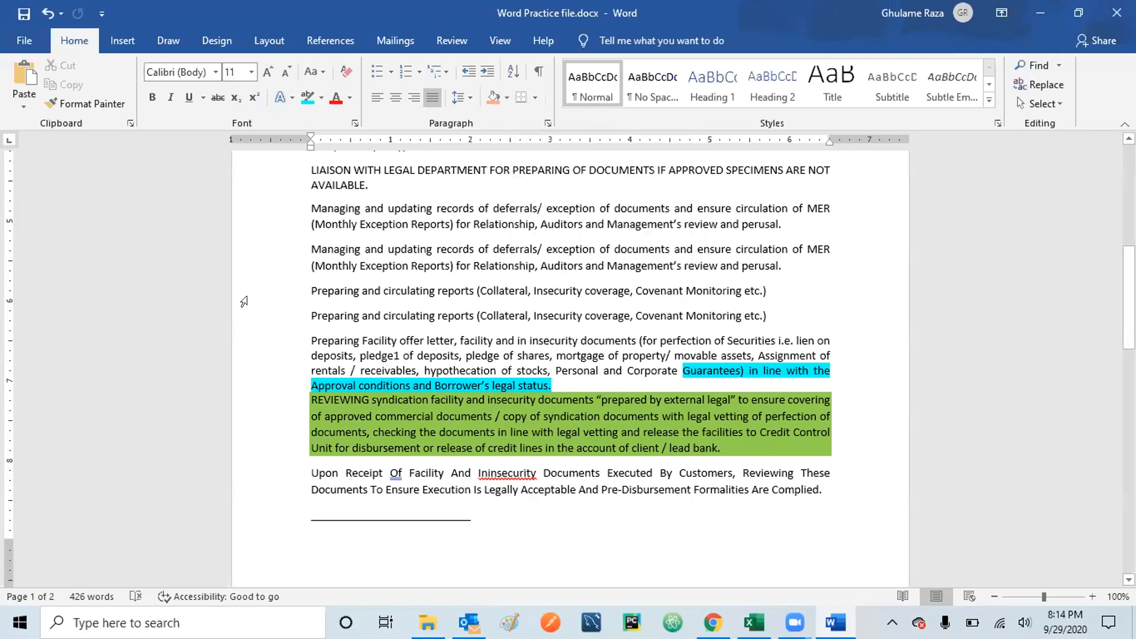
Step: Try the Draw Table command with the second "Managing and updating records" paragraph selected, then undo and redo the paragraph sort
{"action": "left_click_drag", "start_coordinate": [322, 249], "coordinate": [779, 257]}
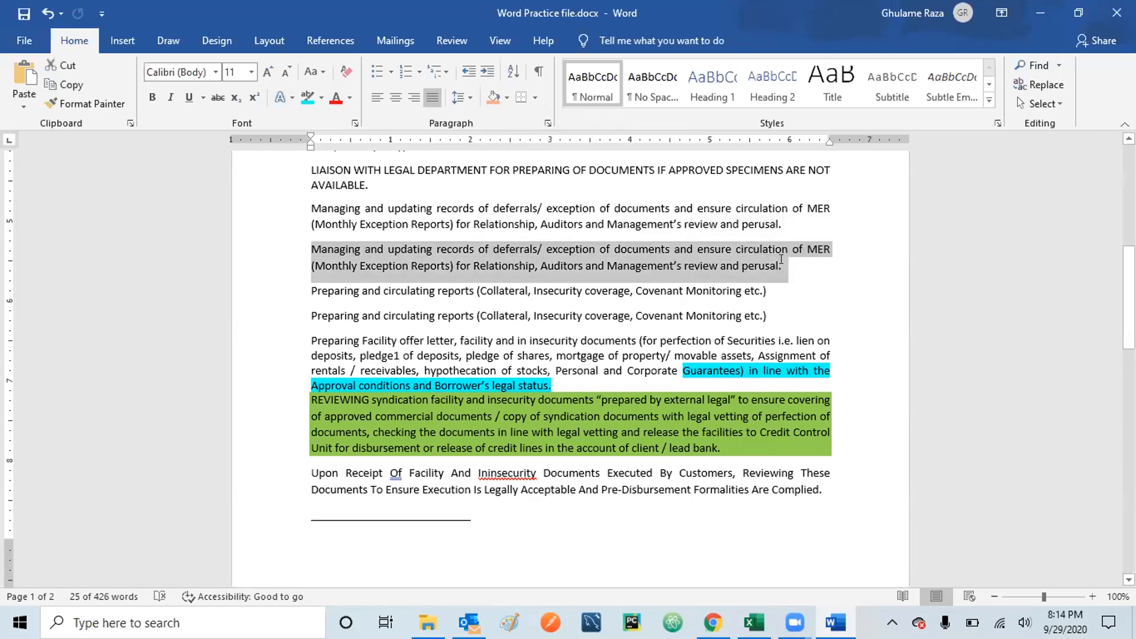
{"action": "left_click", "coordinate": [535, 94]}
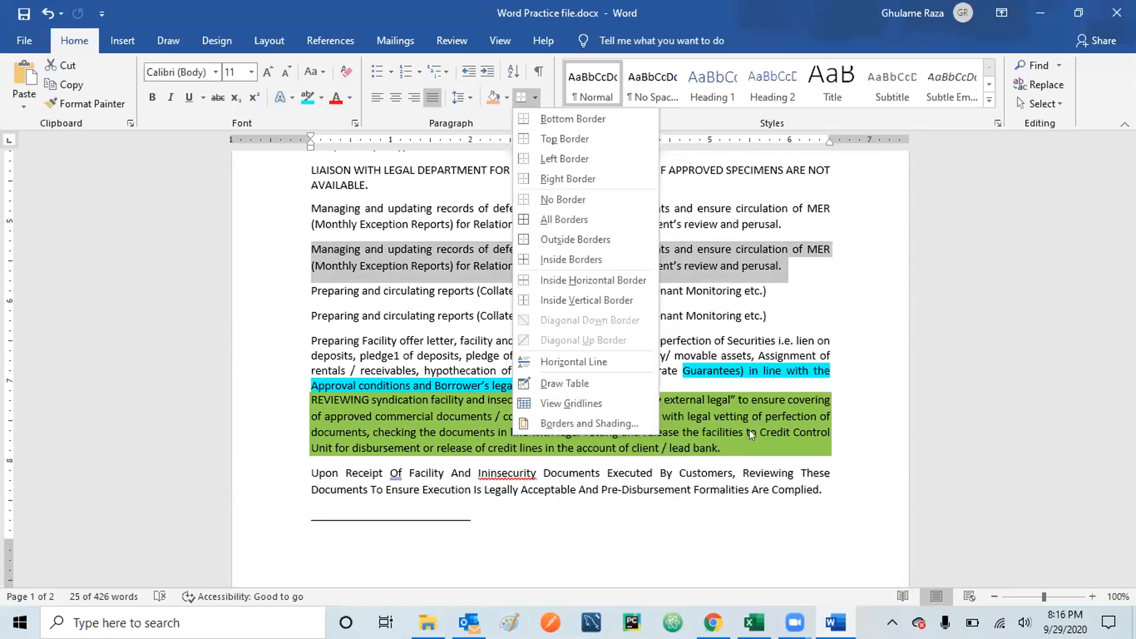
{"action": "left_click", "coordinate": [560, 385]}
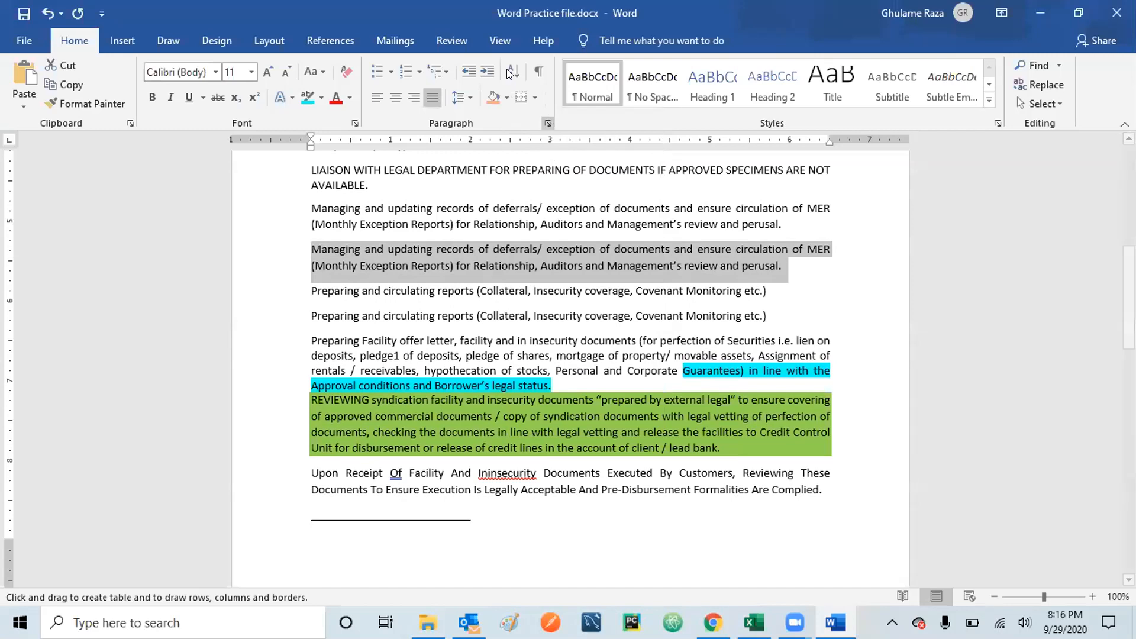
{"action": "left_click", "coordinate": [44, 12]}
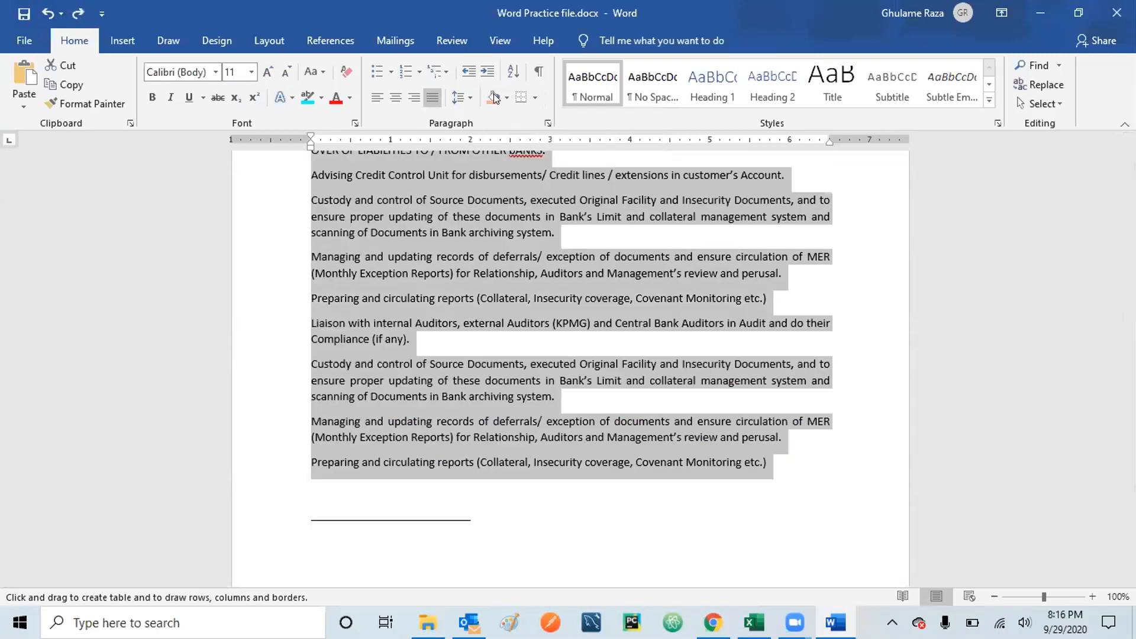
{"action": "left_click", "coordinate": [78, 13]}
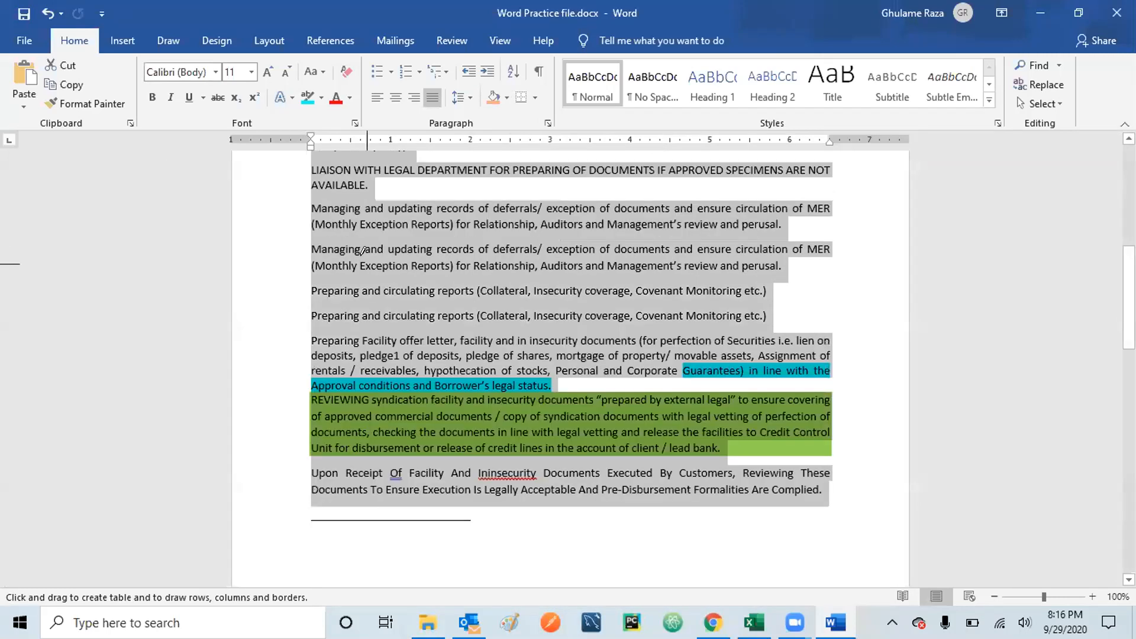
Step: In the Borders and Shading settings for all the text, choose a Box border with the 3 pt thick-and-thin line style
{"action": "left_click", "coordinate": [535, 97]}
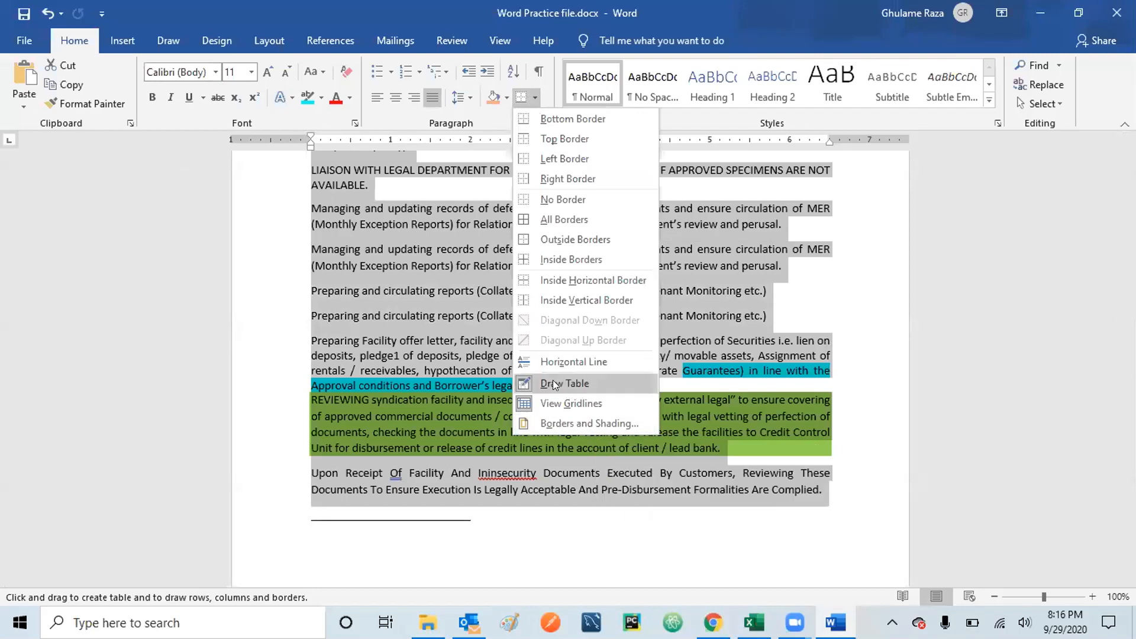
{"action": "left_click", "coordinate": [545, 423]}
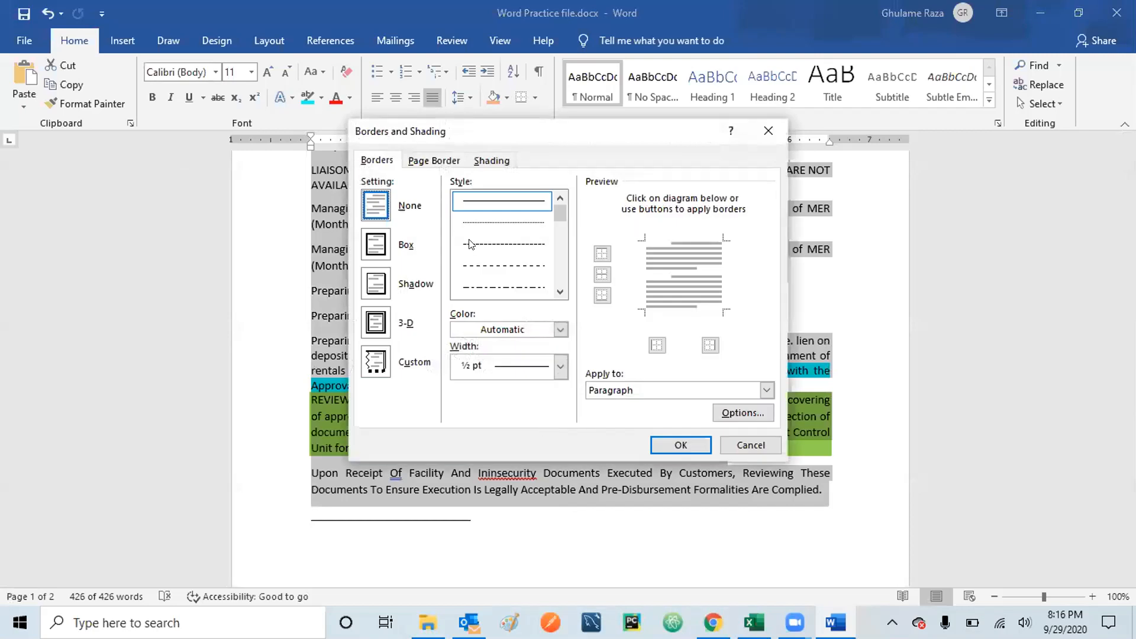
{"action": "left_click", "coordinate": [559, 290]}
{"action": "left_click", "coordinate": [560, 290]}
{"action": "left_click", "coordinate": [559, 289]}
{"action": "left_click", "coordinate": [560, 290]}
{"action": "left_click", "coordinate": [560, 290]}
{"action": "left_click", "coordinate": [559, 289]}
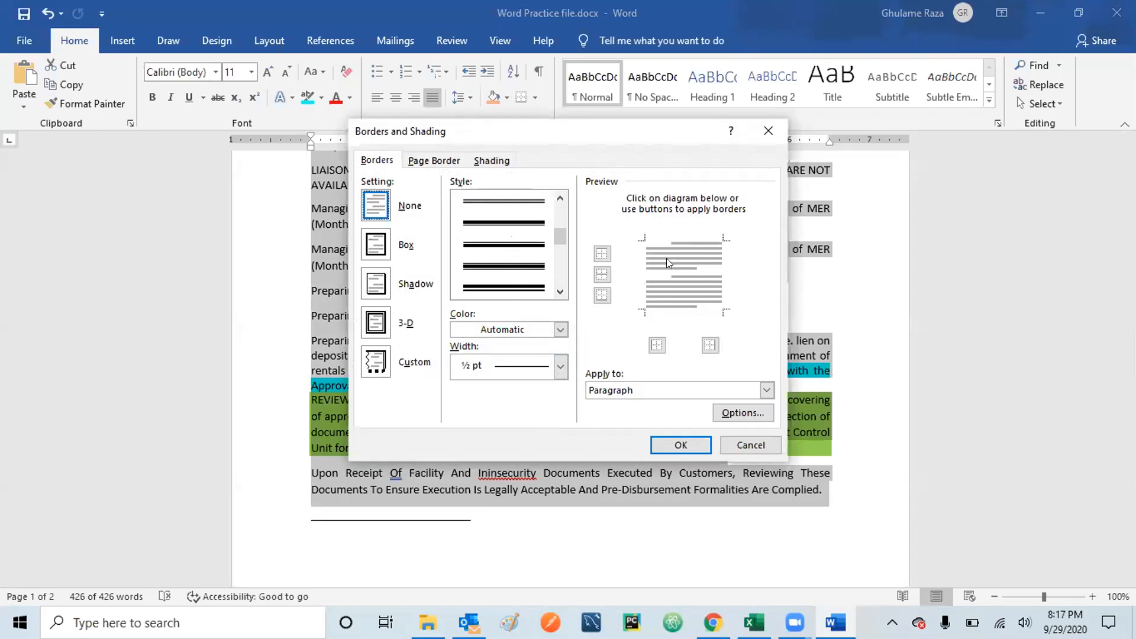
{"action": "left_click", "coordinate": [556, 290]}
{"action": "left_click", "coordinate": [556, 290]}
{"action": "left_click", "coordinate": [556, 290]}
{"action": "left_click", "coordinate": [556, 290]}
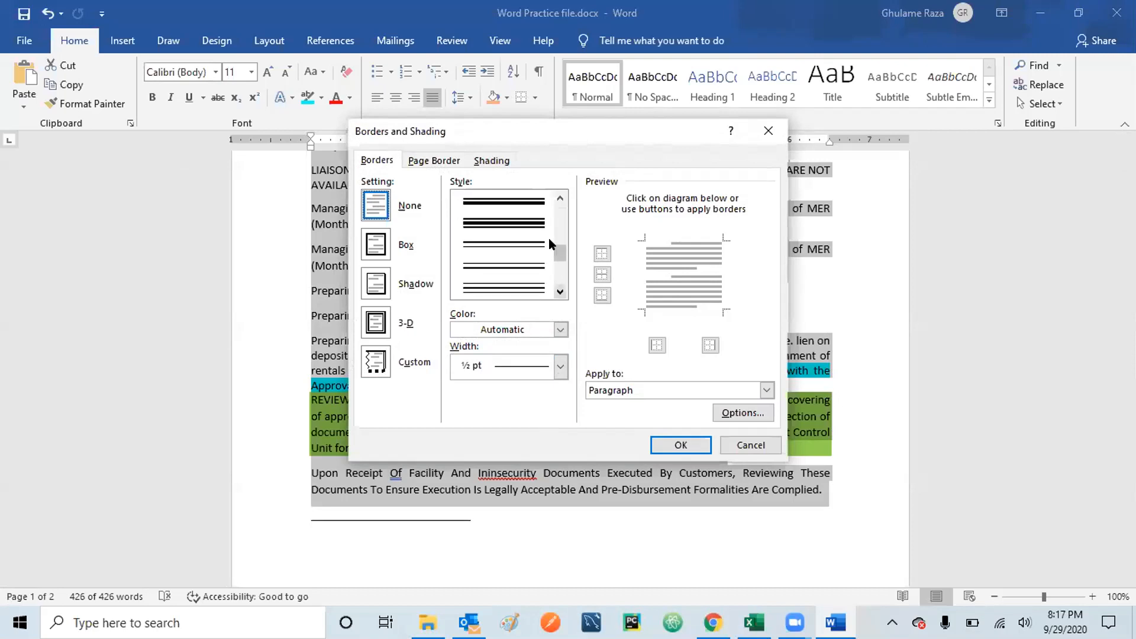
{"action": "left_click", "coordinate": [558, 205]}
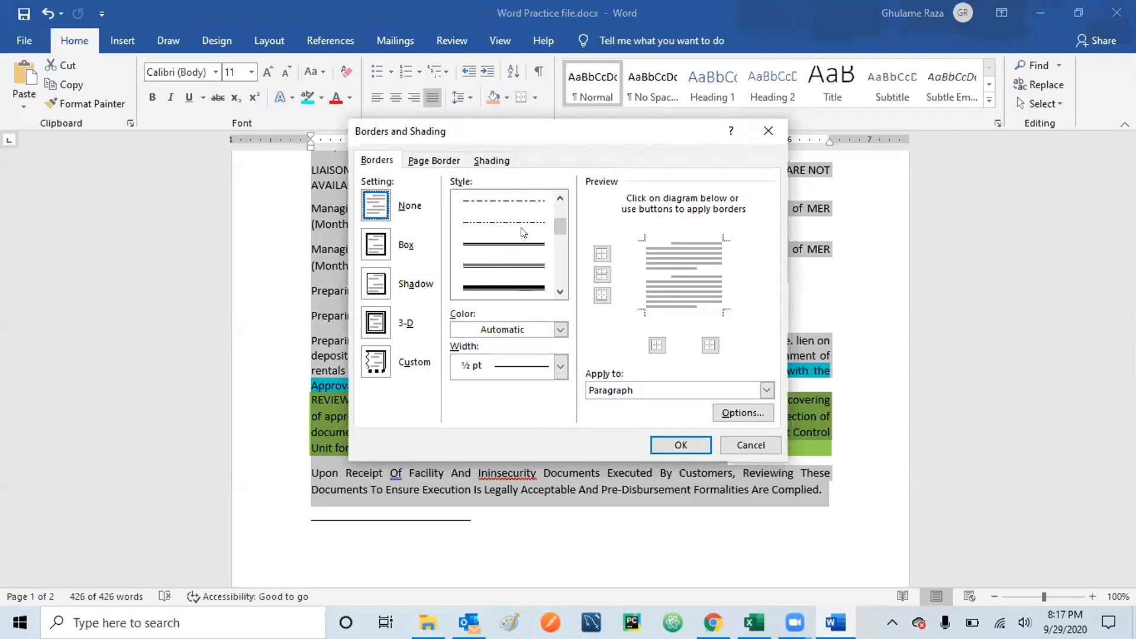
{"action": "left_click", "coordinate": [559, 291]}
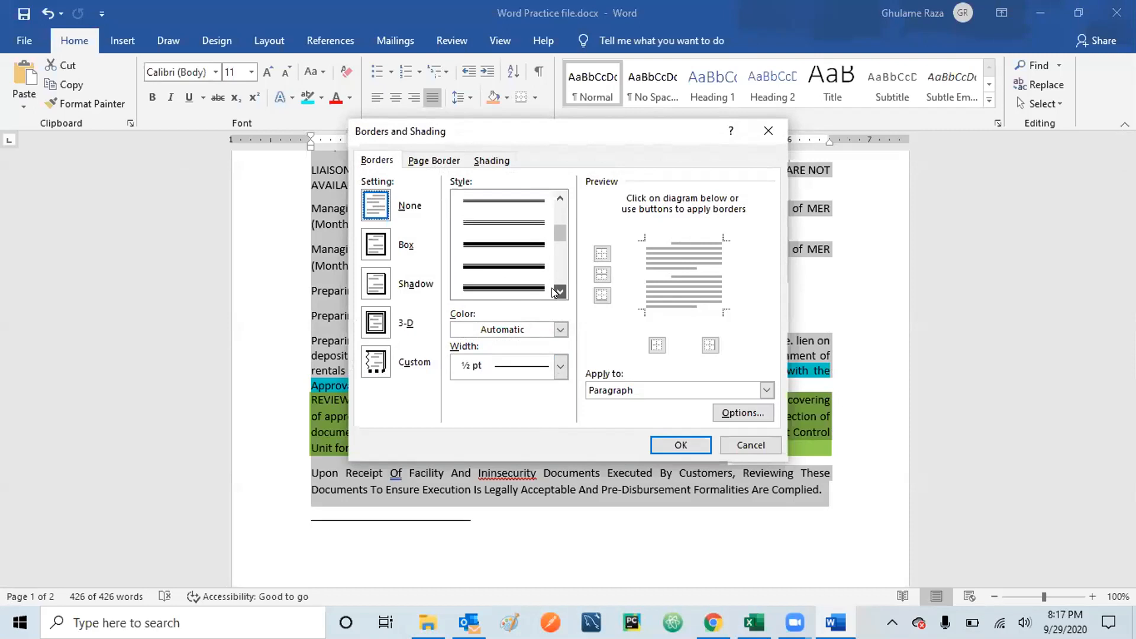
{"action": "left_click", "coordinate": [497, 248]}
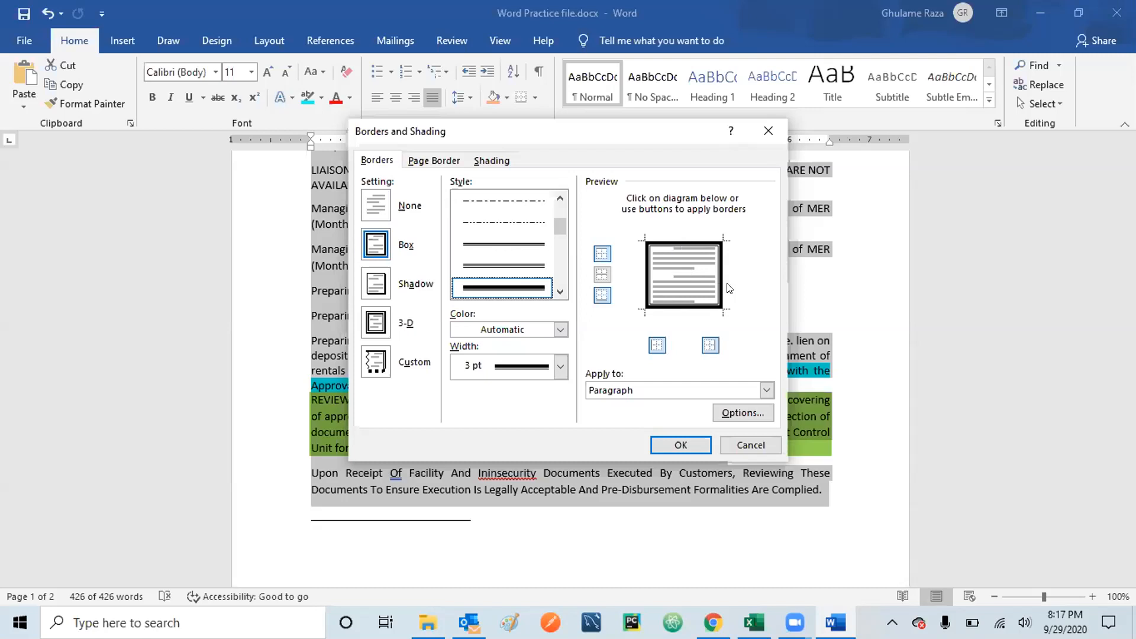
Step: Remove the top and bottom edges from the border and apply the remaining left and right lines to the paragraphs
{"action": "left_click", "coordinate": [675, 239]}
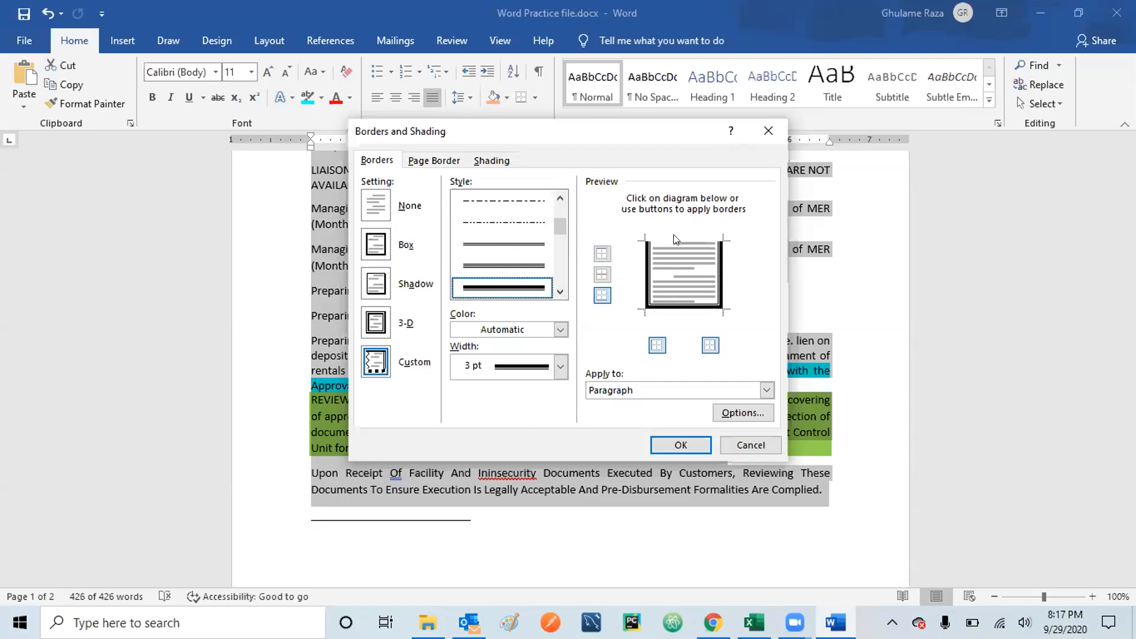
{"action": "left_click", "coordinate": [685, 306]}
{"action": "left_click", "coordinate": [673, 447]}
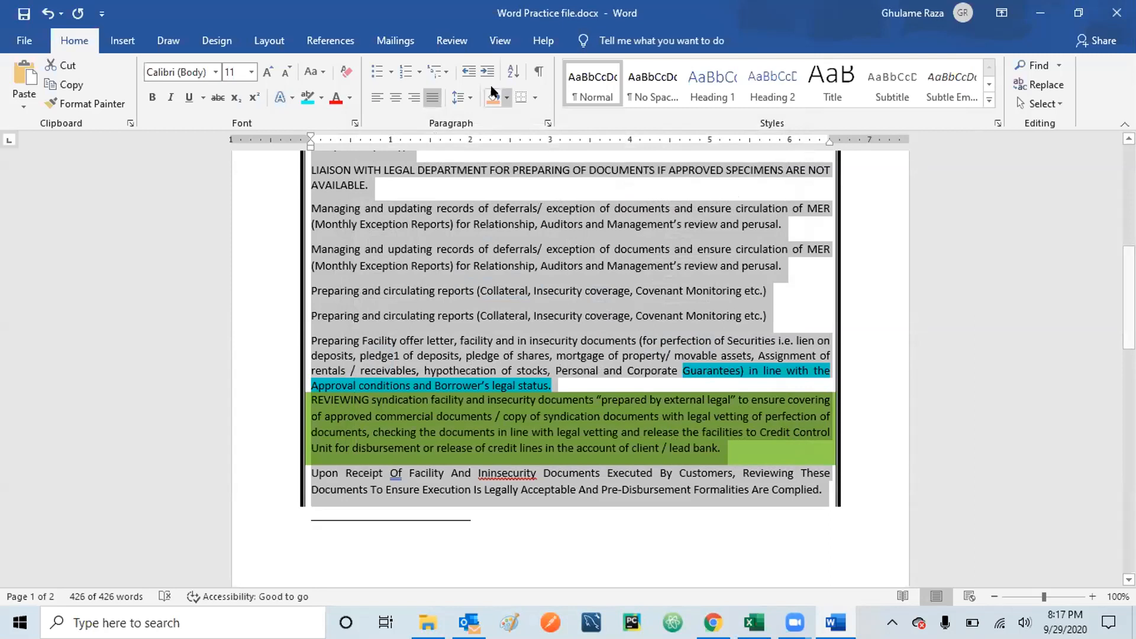
{"action": "left_click", "coordinate": [535, 97]}
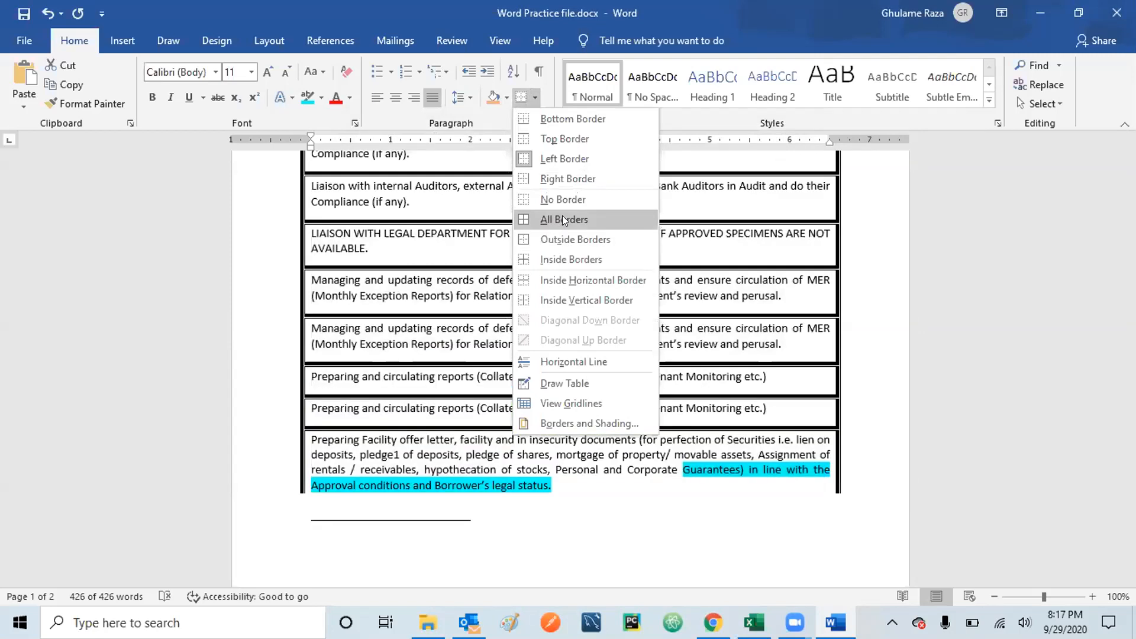
{"action": "left_click", "coordinate": [430, 240]}
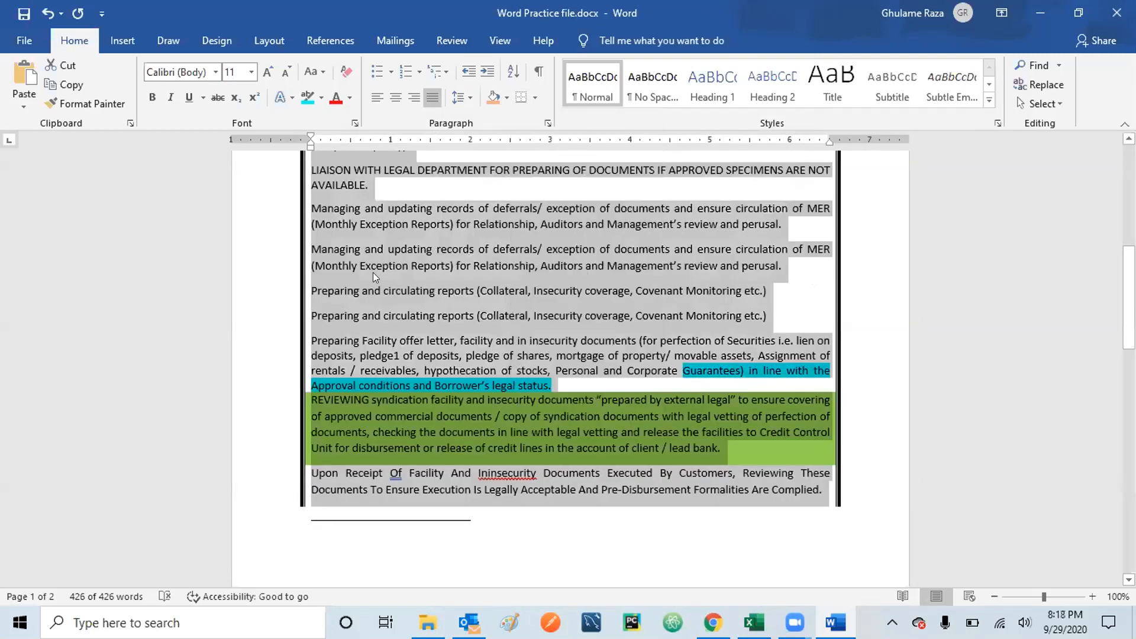
{"action": "left_click", "coordinate": [414, 296]}
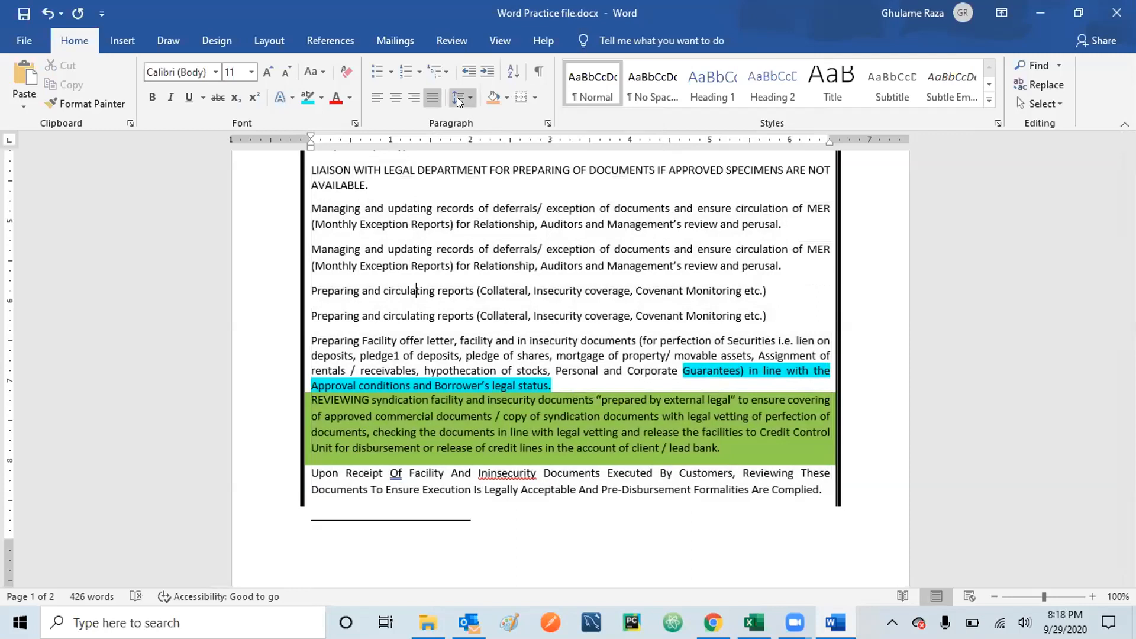
Step: Undo the side borders on all text and apply a box border with the thick-and-thin line style to the second "Managing and updating records" paragraph
{"action": "left_click", "coordinate": [47, 14]}
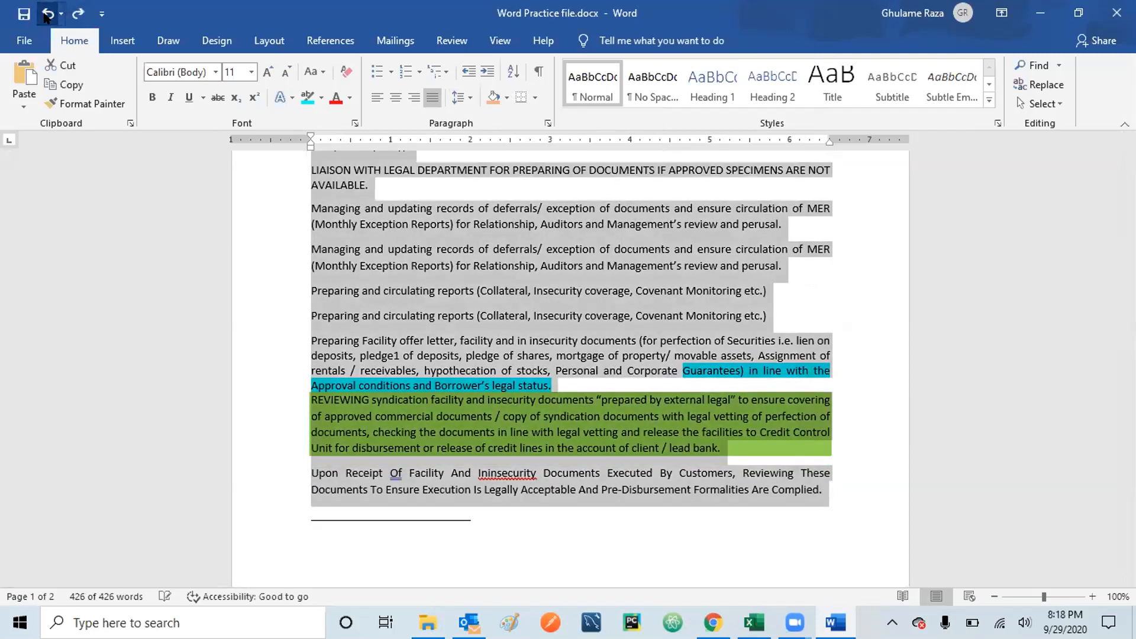
{"action": "left_click", "coordinate": [433, 264]}
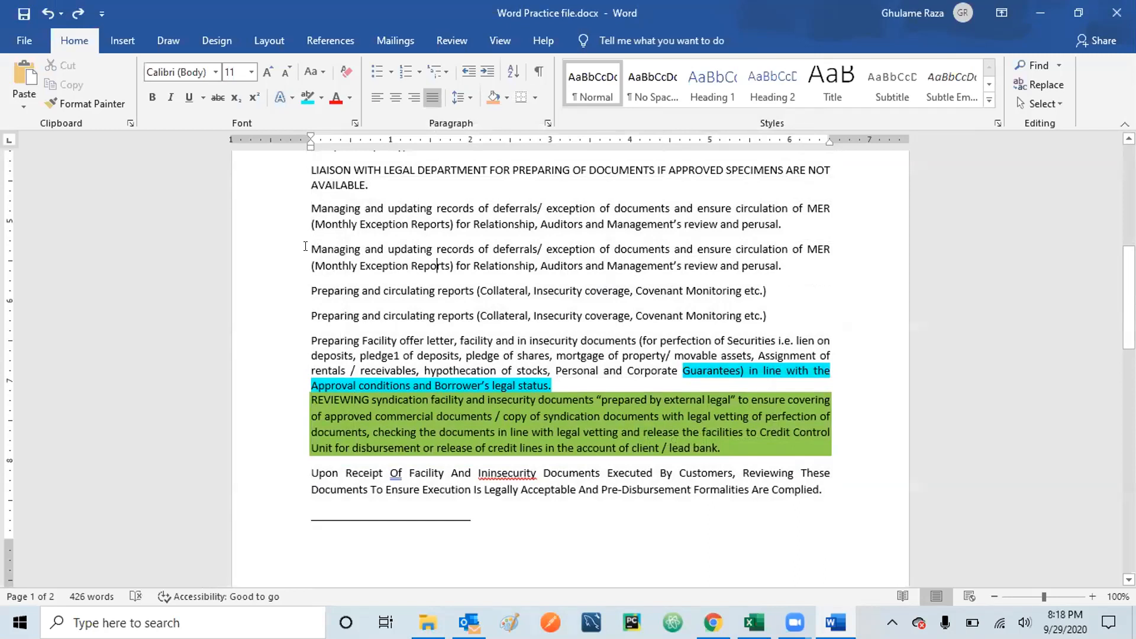
{"action": "triple_click", "coordinate": [488, 265]}
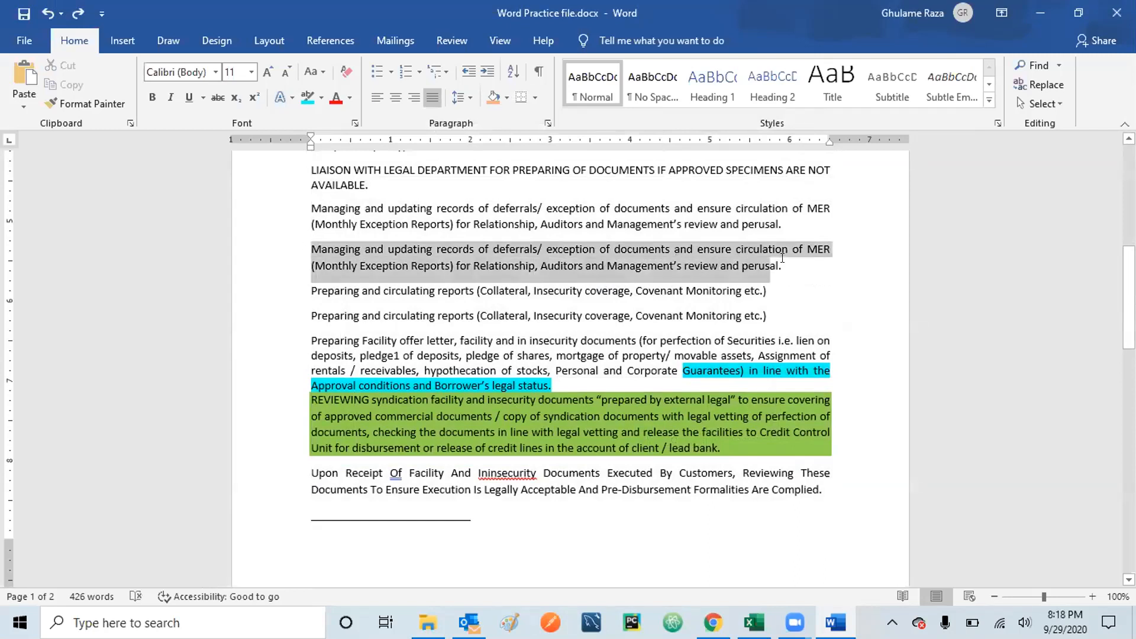
{"action": "left_click", "coordinate": [534, 98]}
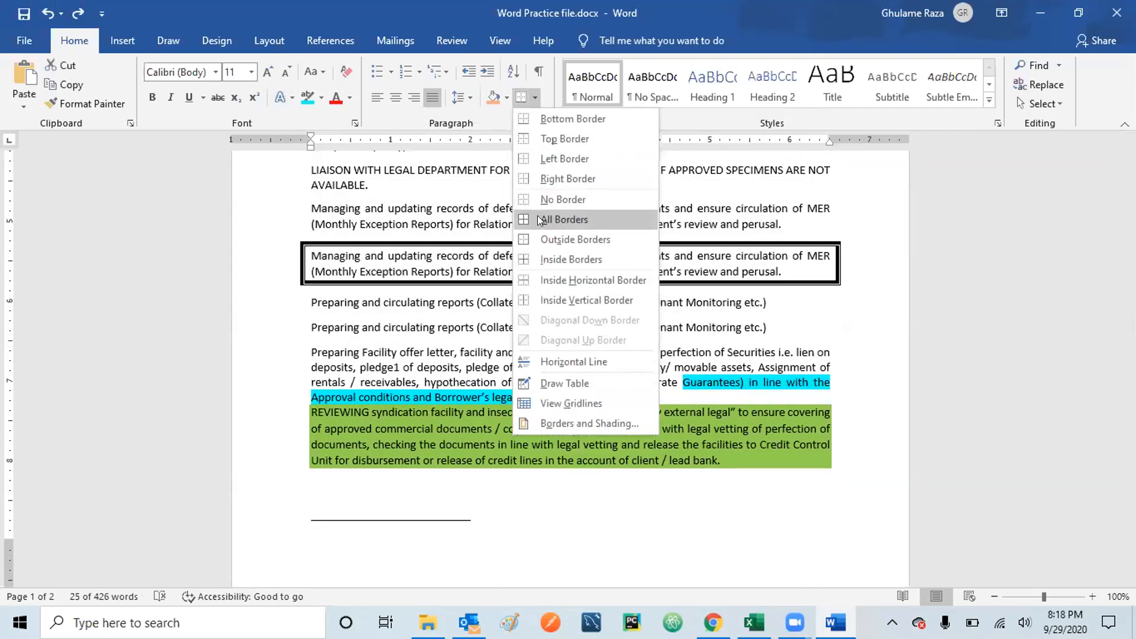
{"action": "left_click", "coordinate": [553, 420]}
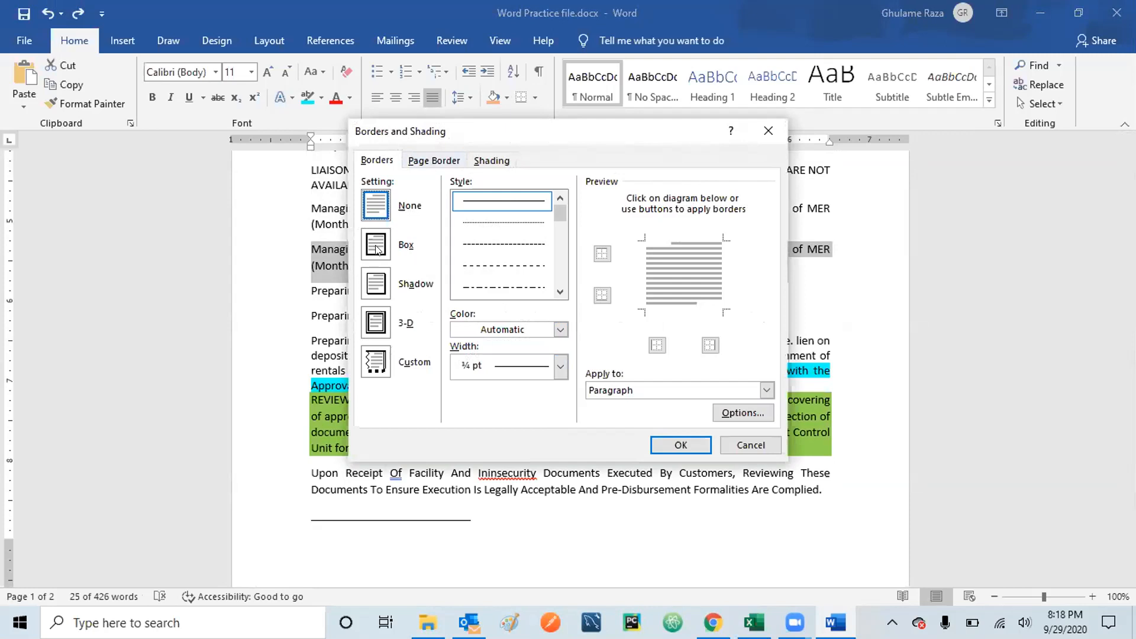
{"action": "scroll", "coordinate": [556, 274], "scroll_direction": "down", "scroll_amount": 2}
{"action": "left_click", "coordinate": [513, 287]}
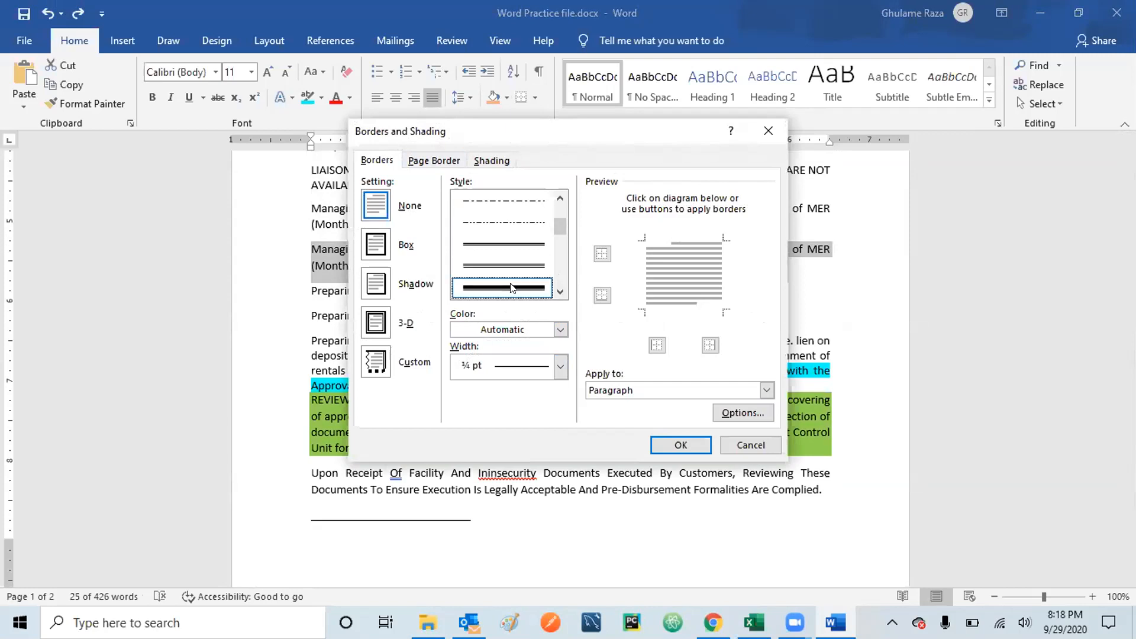
{"action": "left_click", "coordinate": [673, 447]}
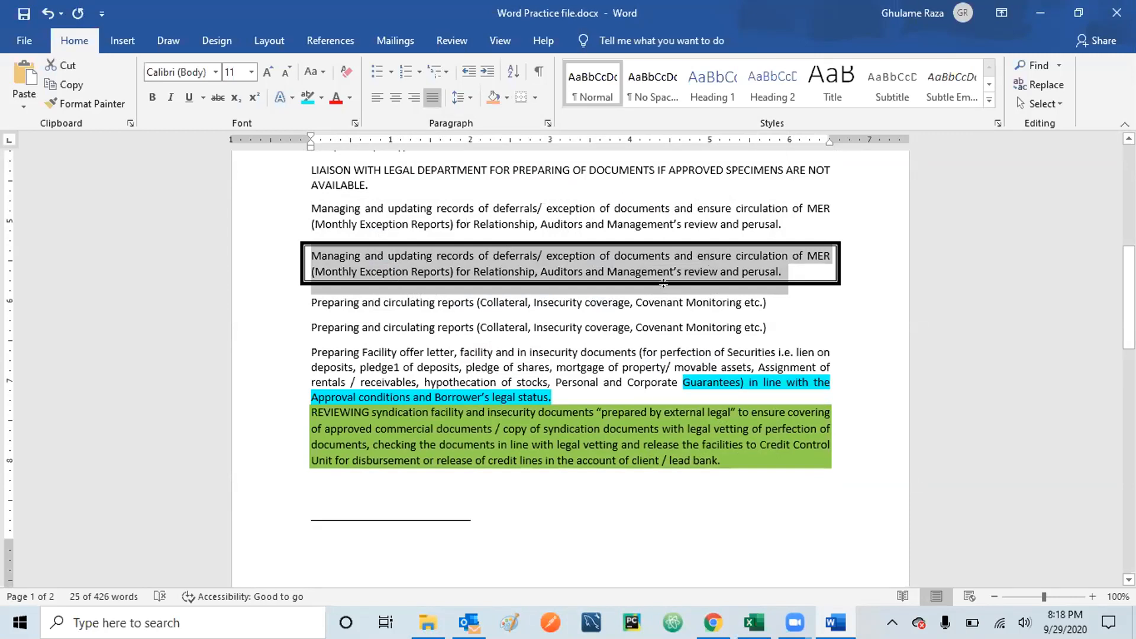
{"action": "left_click", "coordinate": [506, 98]}
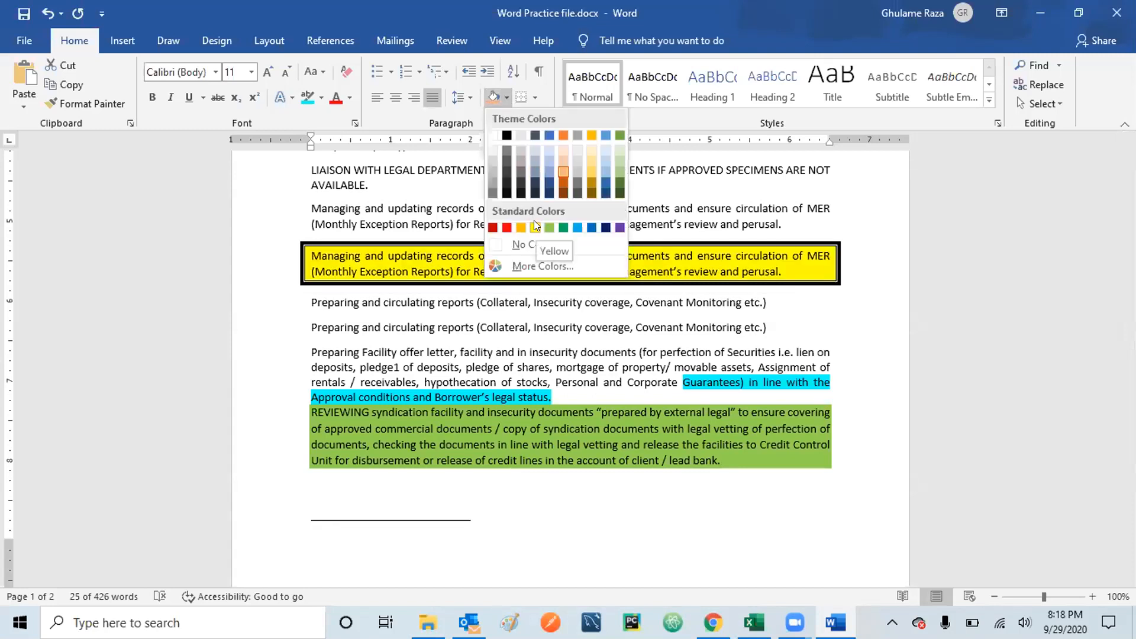
{"action": "left_click", "coordinate": [383, 370]}
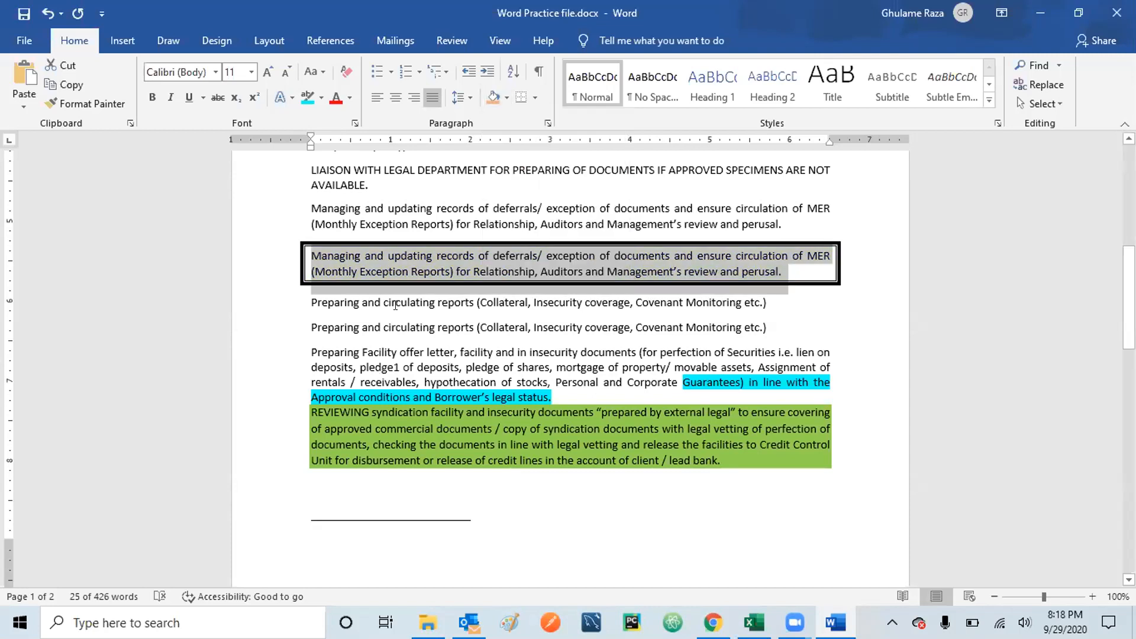
{"action": "left_click", "coordinate": [507, 96]}
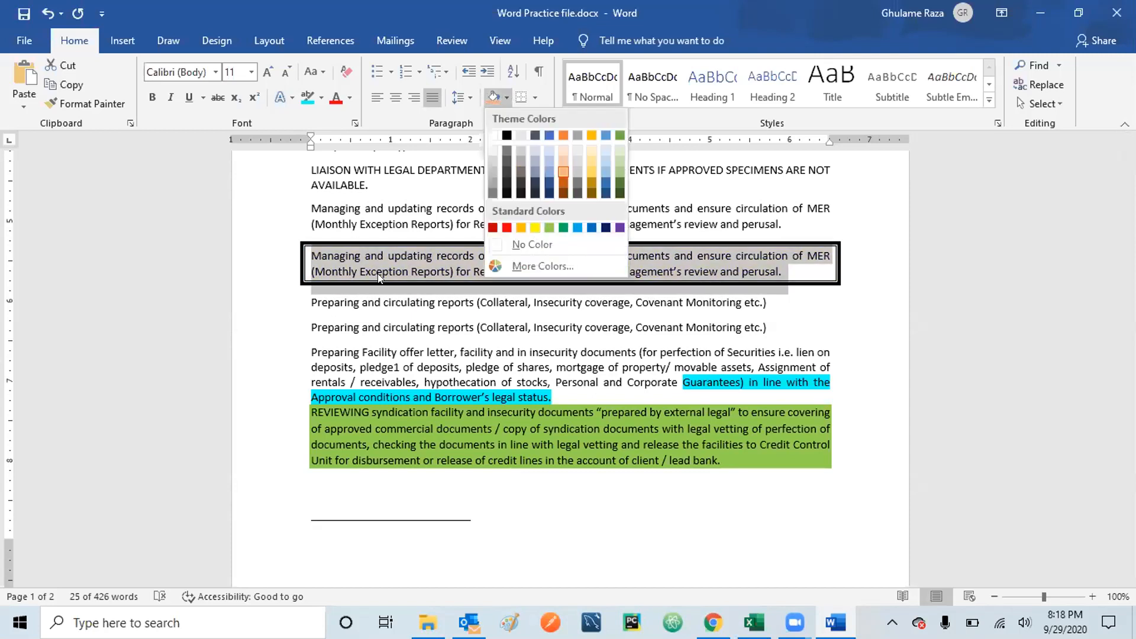
{"action": "left_click", "coordinate": [333, 258]}
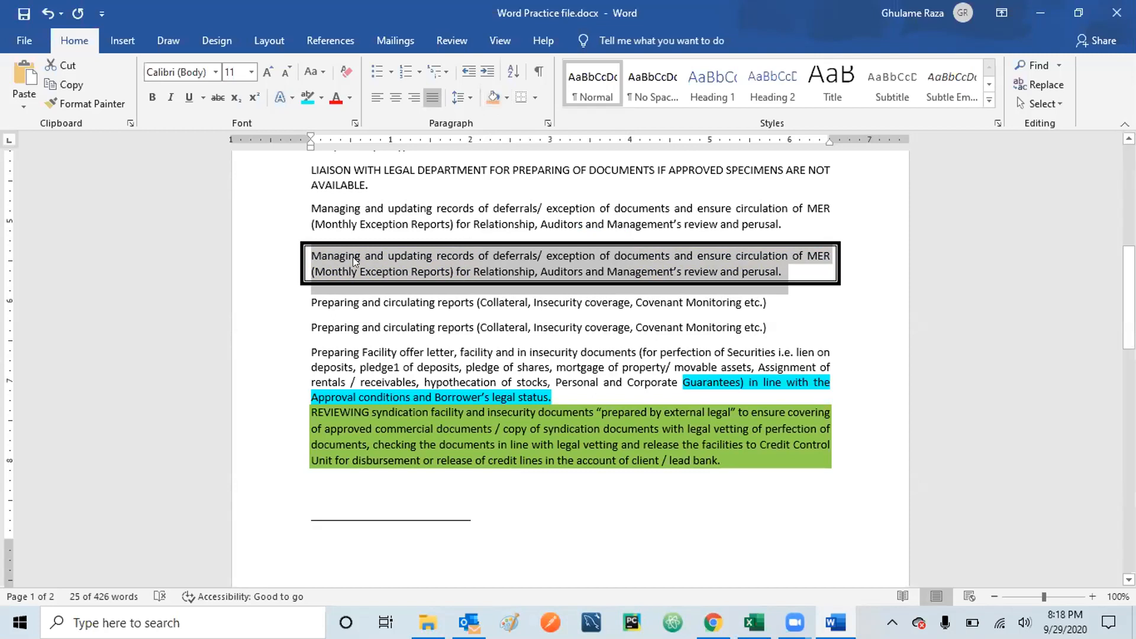
{"action": "left_click", "coordinate": [373, 335]}
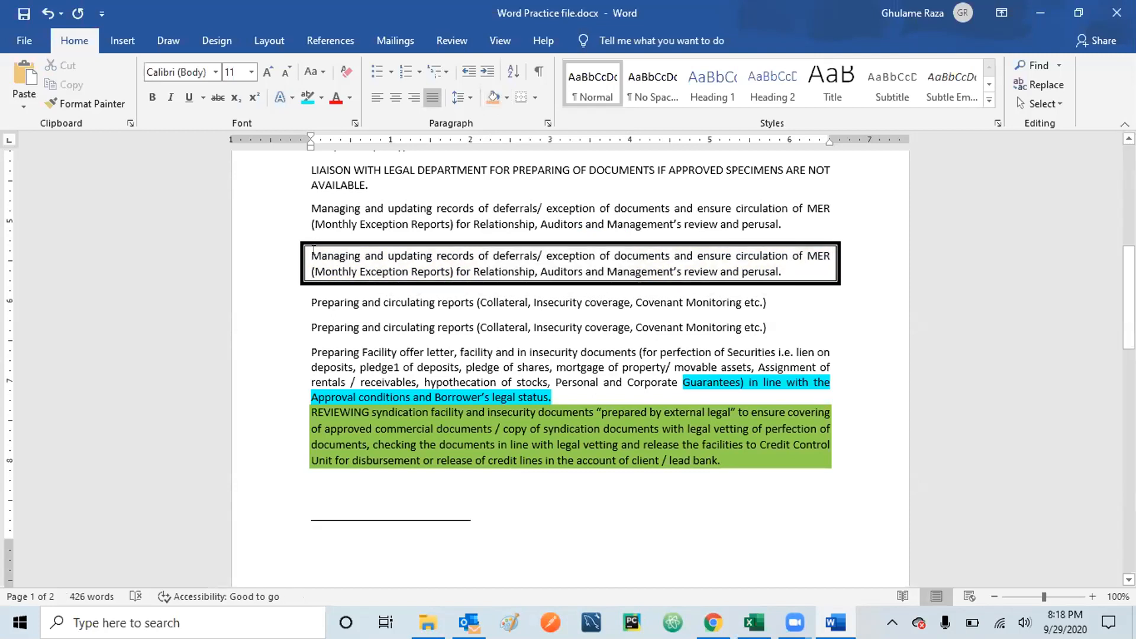
Step: Shade the bordered "Managing and updating records" paragraph in the standard Yellow color
{"action": "left_click", "coordinate": [313, 254]}
{"action": "left_click", "coordinate": [506, 89]}
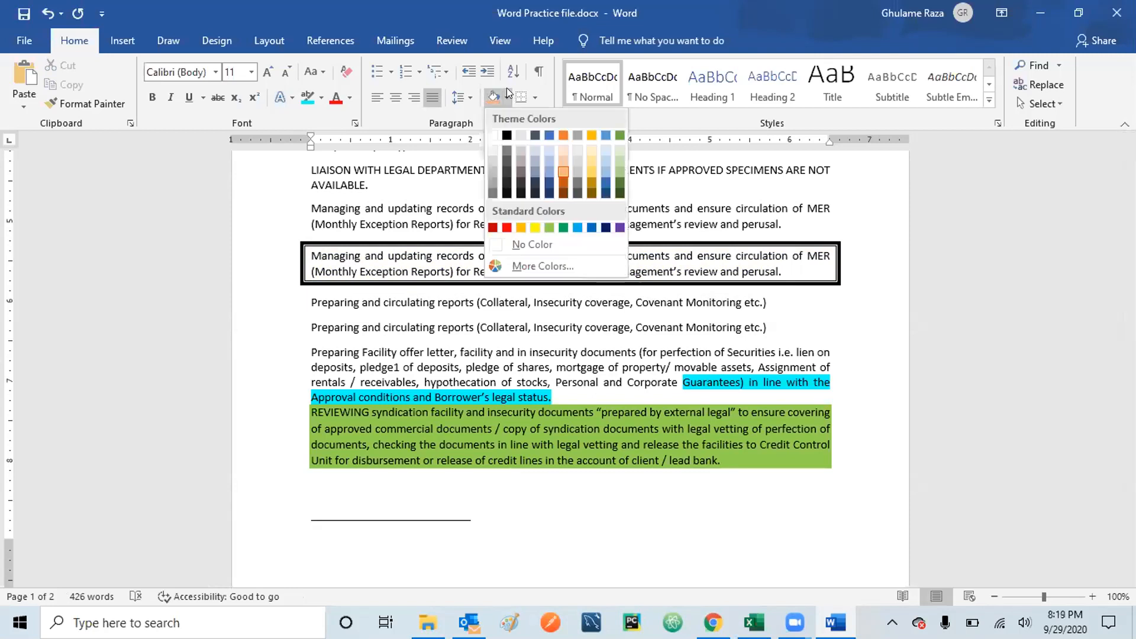
{"action": "left_click", "coordinate": [534, 227]}
{"action": "left_click", "coordinate": [565, 329]}
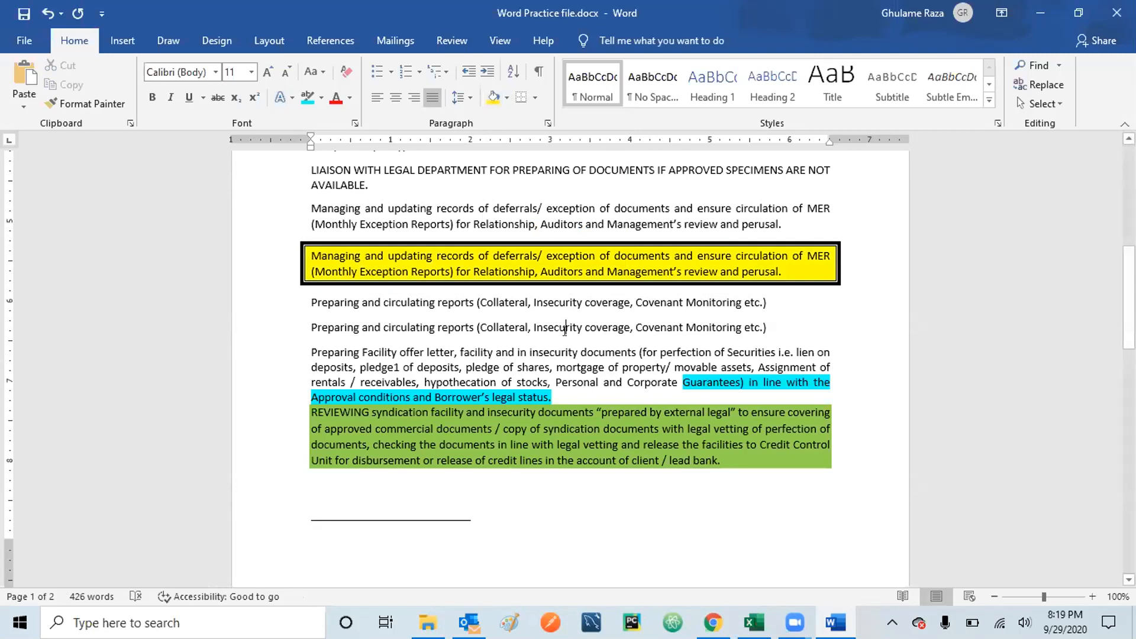
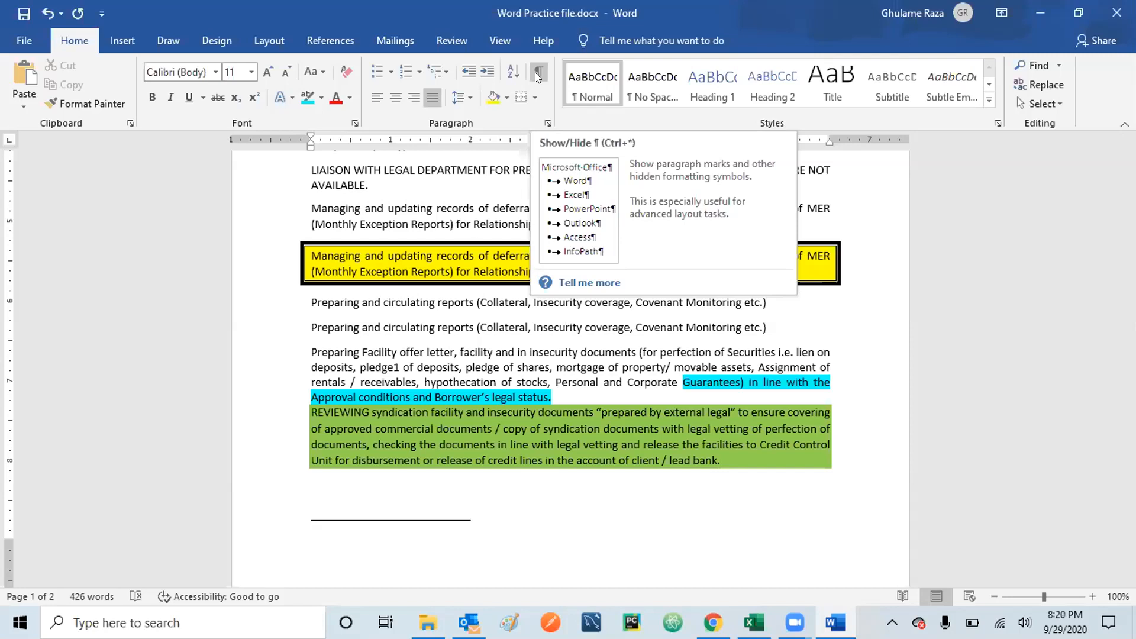
Step: Show the paragraph marks and add an arrow bullet to the first "Managing and updating records" paragraph
{"action": "left_click", "coordinate": [538, 73]}
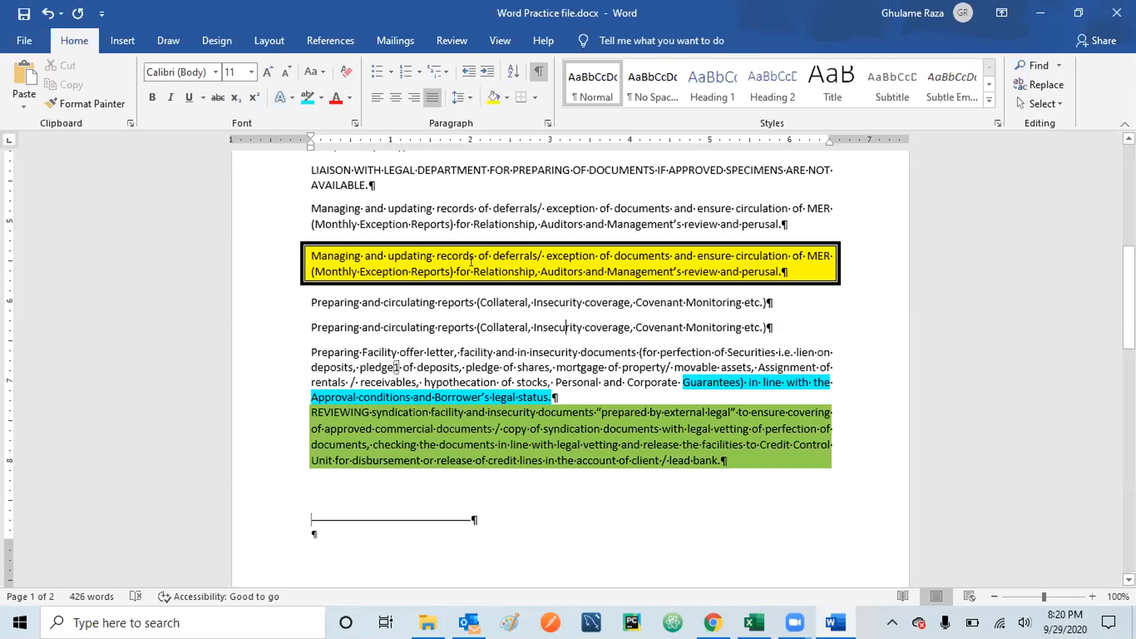
{"action": "left_click_drag", "start_coordinate": [312, 205], "coordinate": [359, 225]}
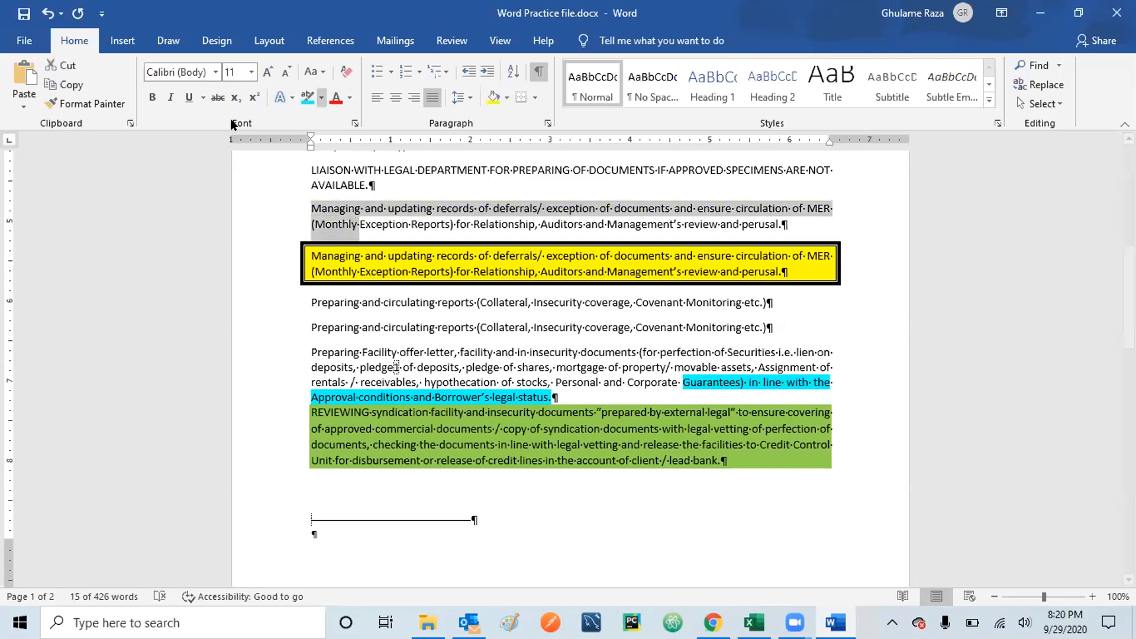
{"action": "left_click", "coordinate": [376, 73]}
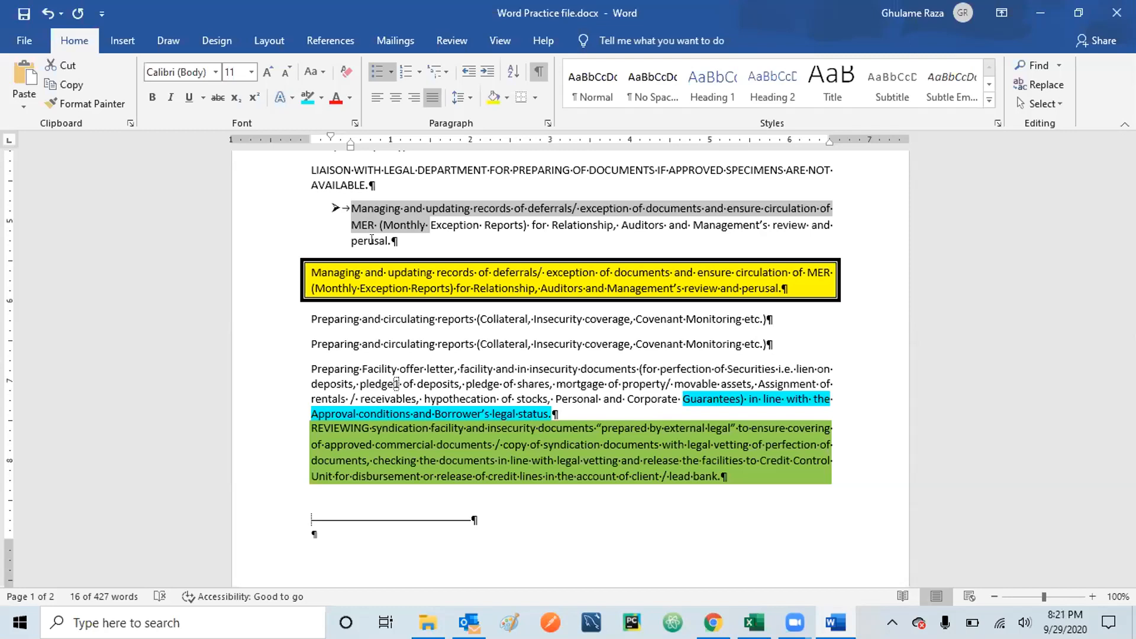
{"action": "left_click", "coordinate": [505, 370]}
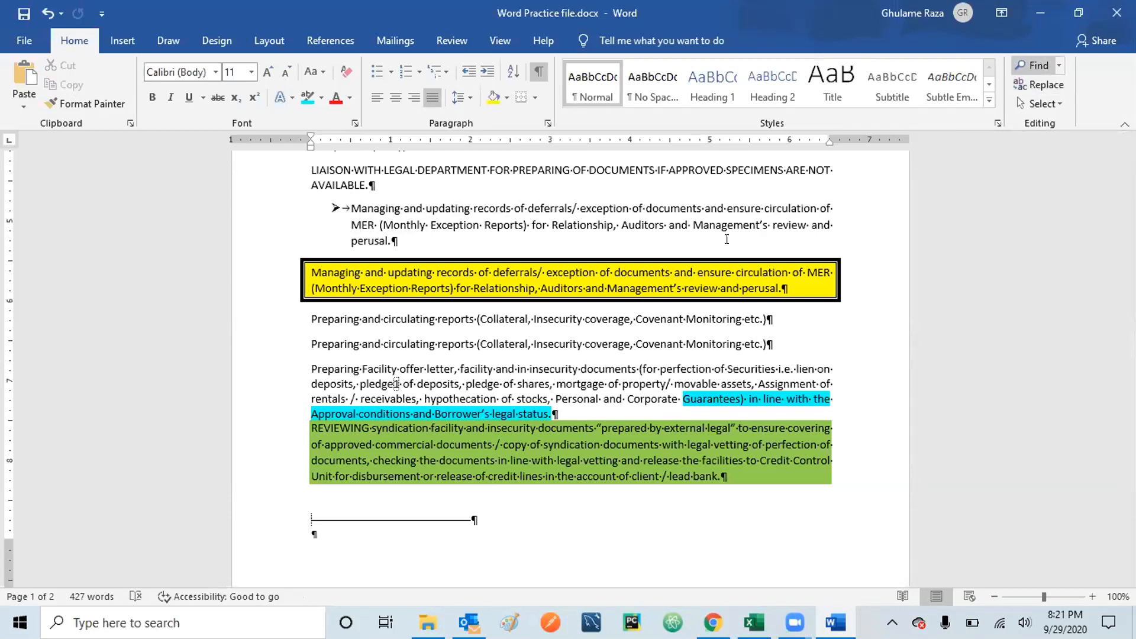
Step: Hide the paragraph marks and other formatting symbols in the document
{"action": "left_click", "coordinate": [619, 222]}
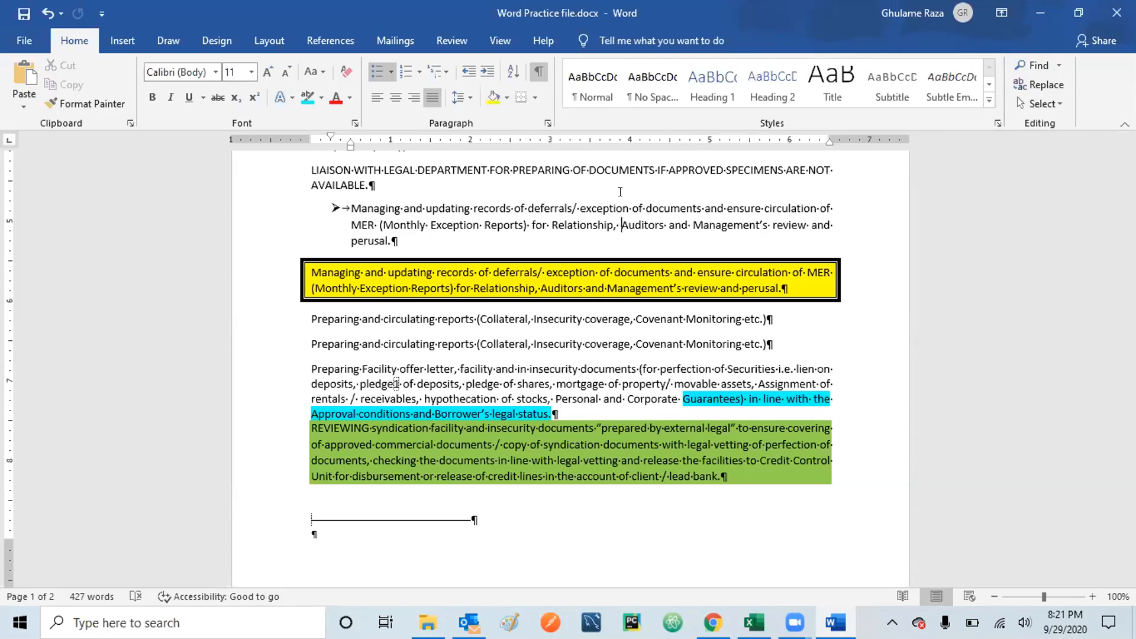
{"action": "left_click", "coordinate": [538, 72]}
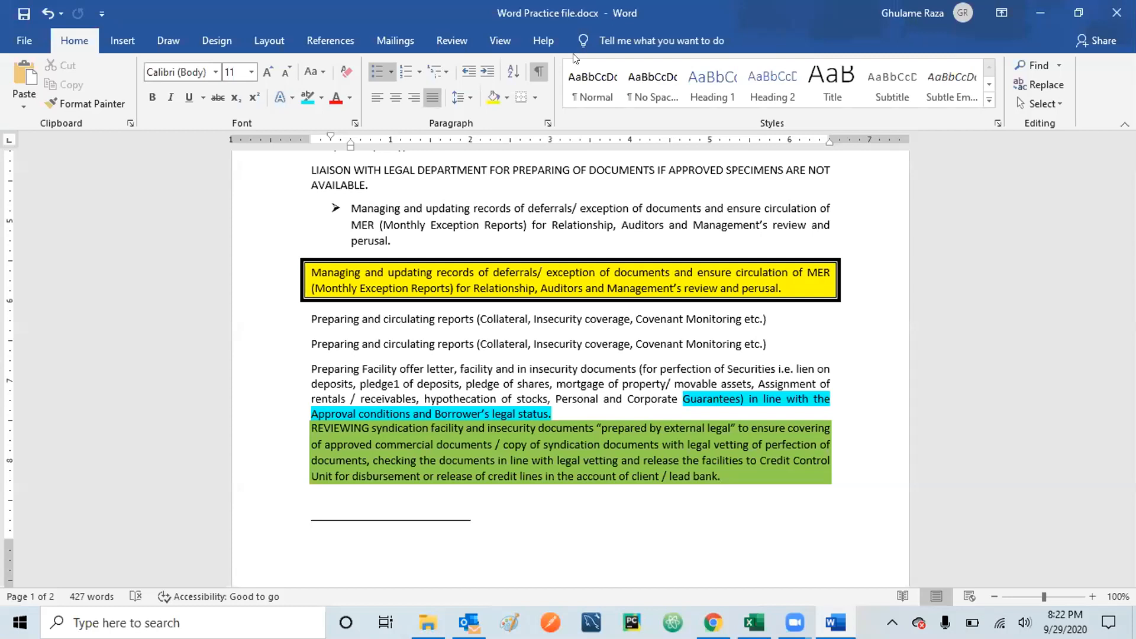
Step: Search the document for "insecurity" and look through the highlighted matches on the first page
{"action": "left_click", "coordinate": [1028, 64]}
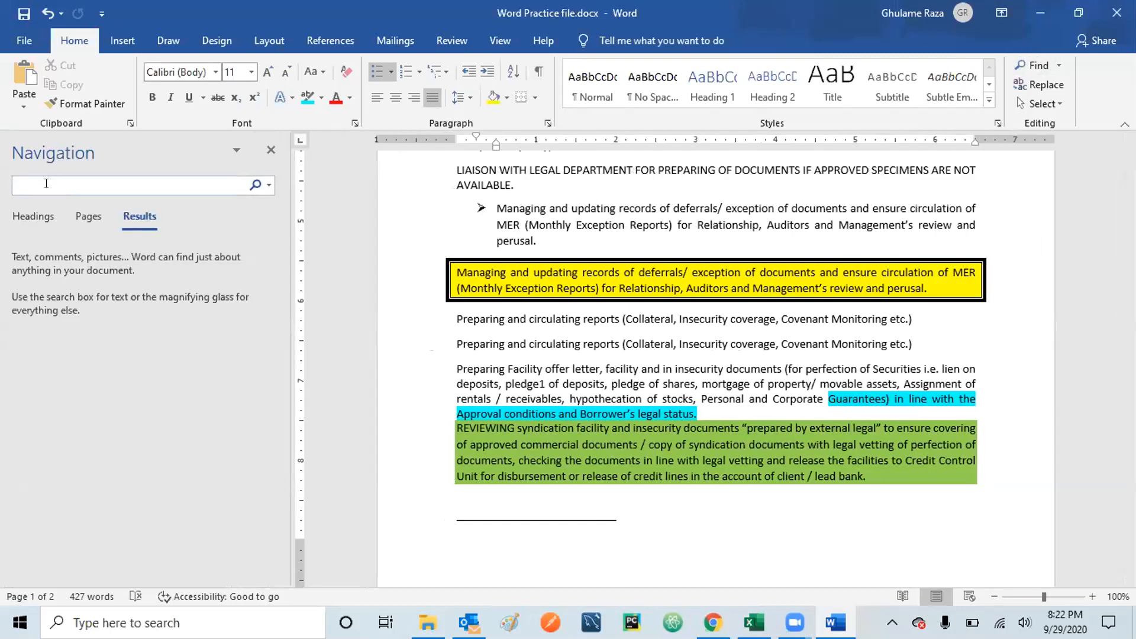
{"action": "type", "text": "insecurity"}
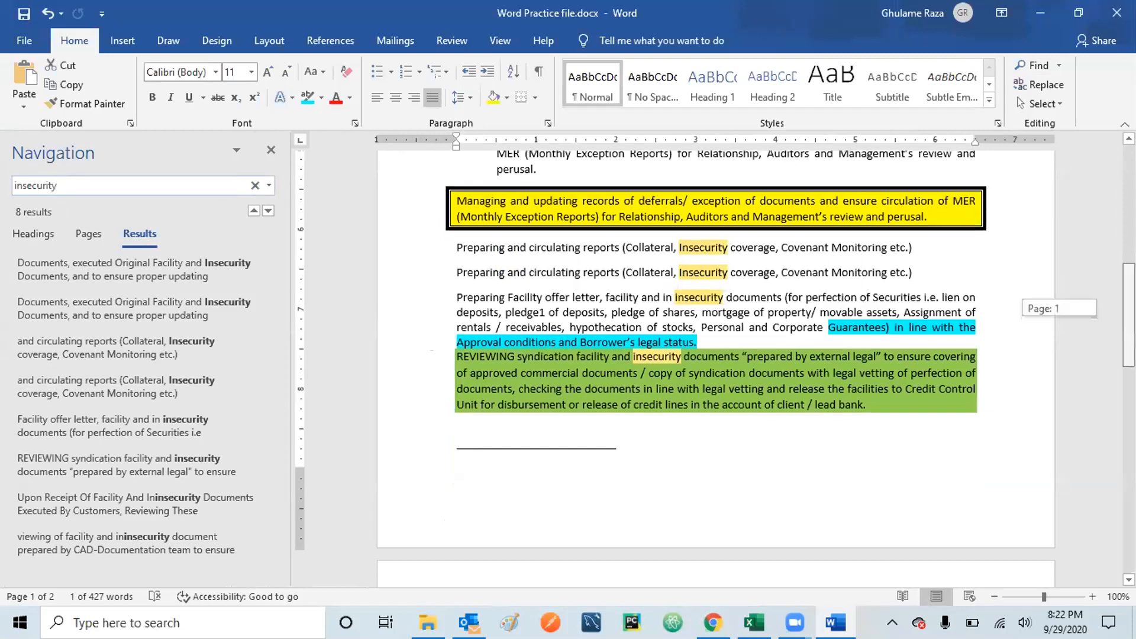
{"action": "mouse_move", "coordinate": [1129, 313]}
{"action": "left_mouse_down"}
{"action": "mouse_move", "coordinate": [1129, 233]}
{"action": "mouse_move", "coordinate": [1129, 252]}
{"action": "left_mouse_up"}
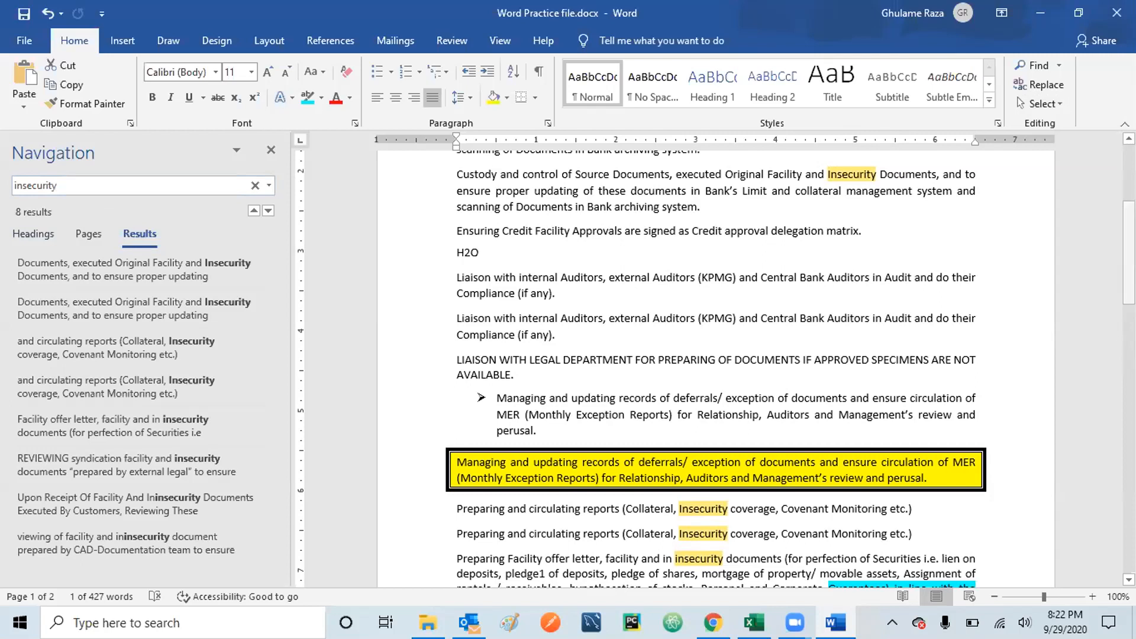
{"action": "left_click_drag", "start_coordinate": [1129, 277], "coordinate": [1129, 226]}
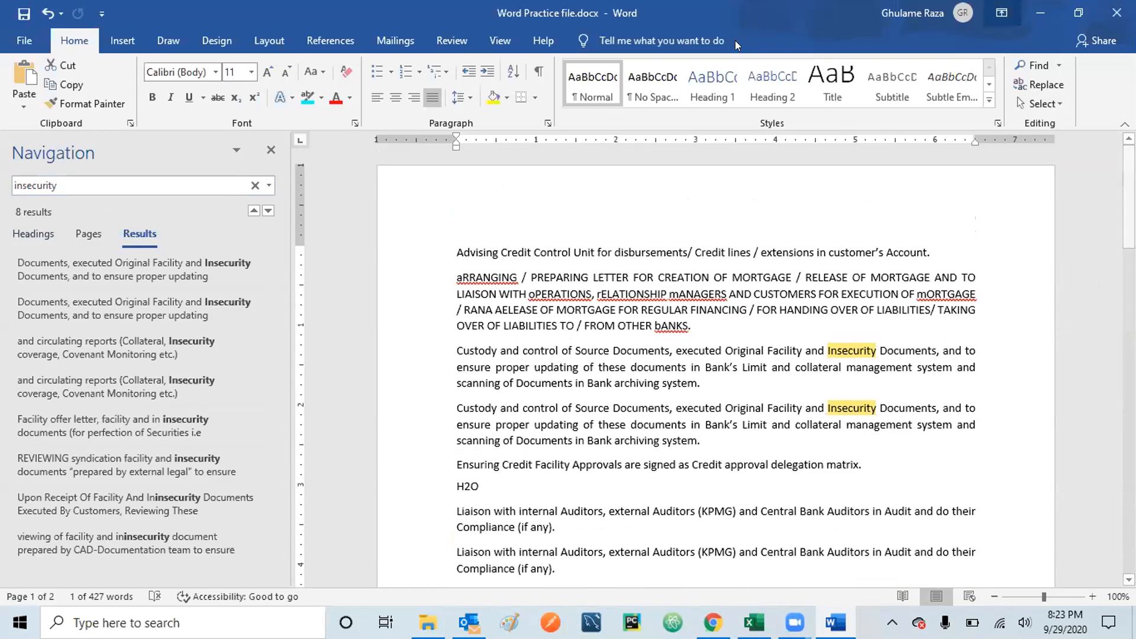
{"action": "left_click", "coordinate": [271, 148]}
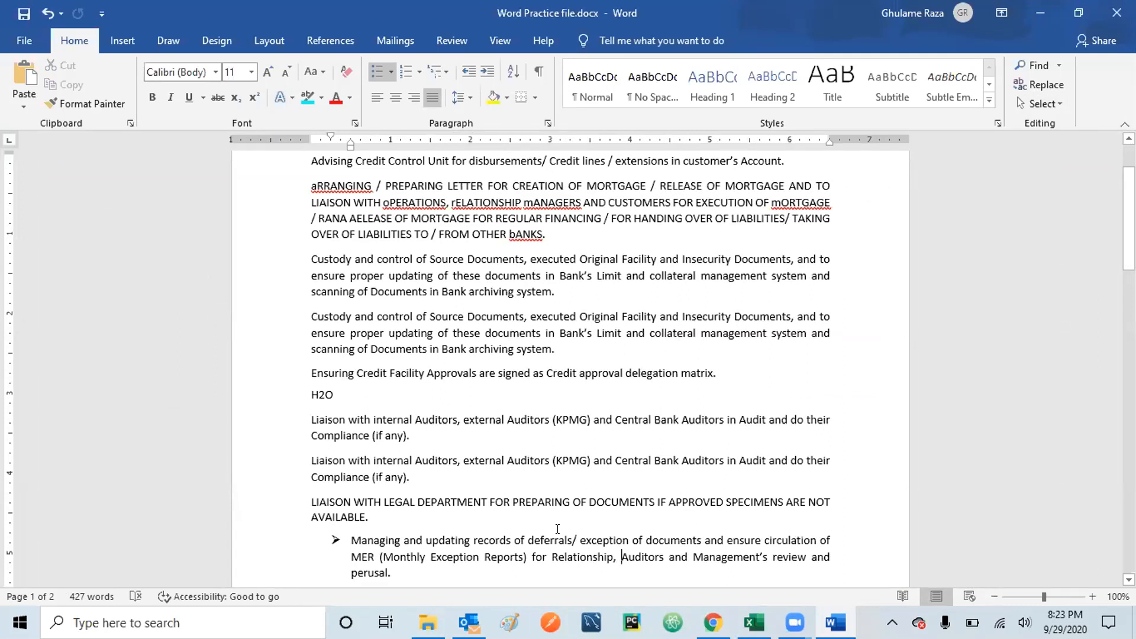
{"action": "left_click", "coordinate": [1035, 65]}
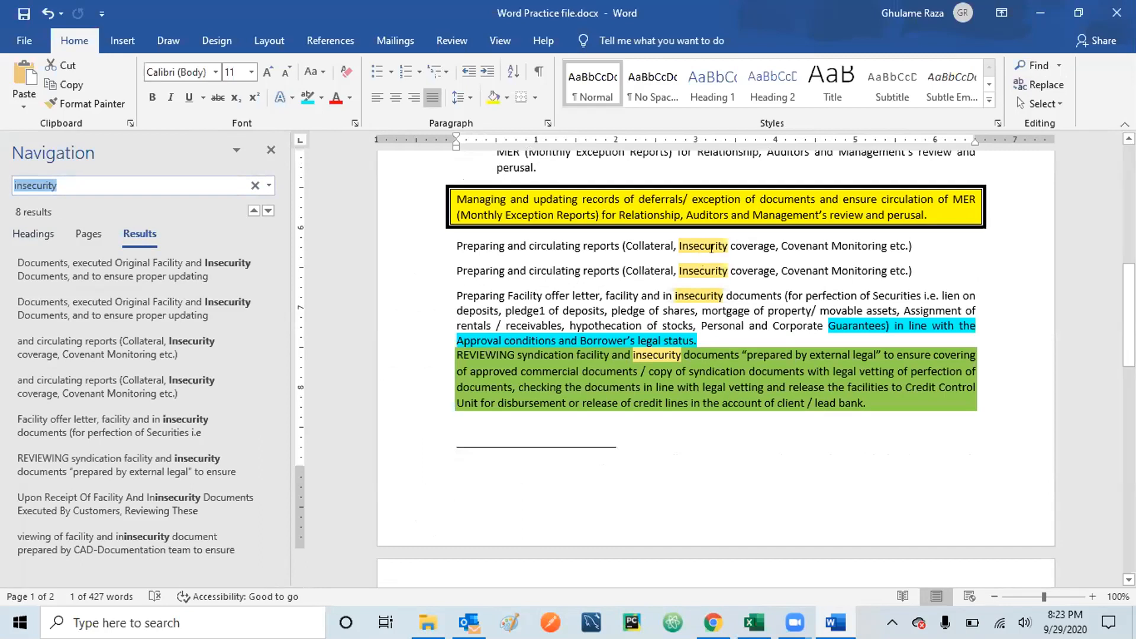
{"action": "left_click_drag", "start_coordinate": [1129, 315], "coordinate": [1129, 235]}
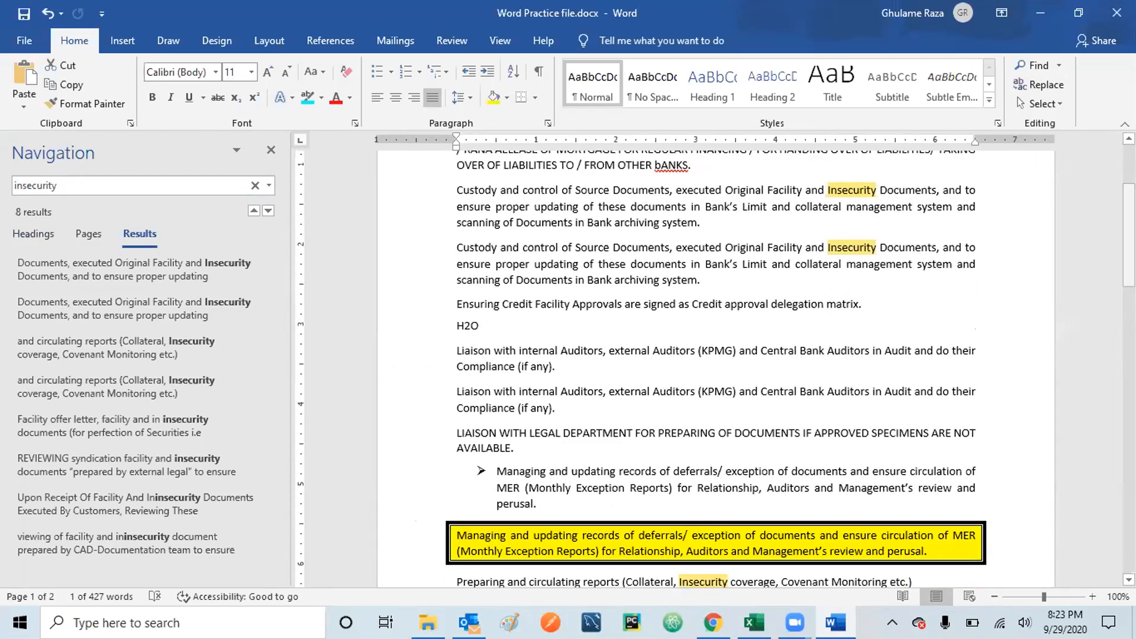
Step: Replace all occurrences of "Insecurity" in the document with "Security" and close Find and Replace
{"action": "left_click", "coordinate": [1045, 85]}
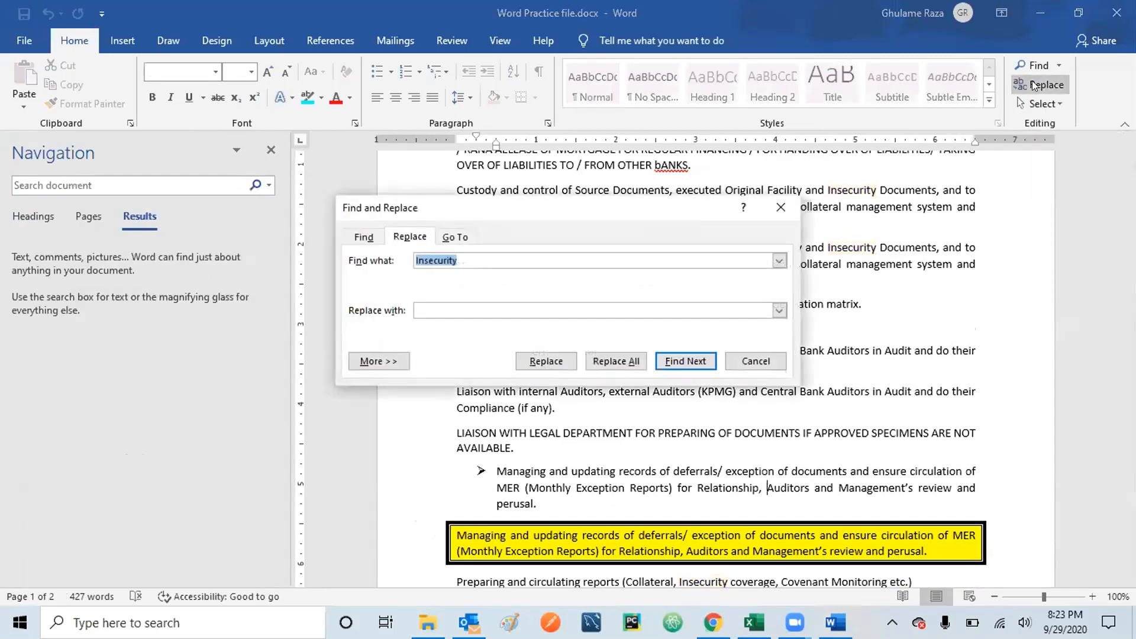
{"action": "left_click", "coordinate": [444, 304]}
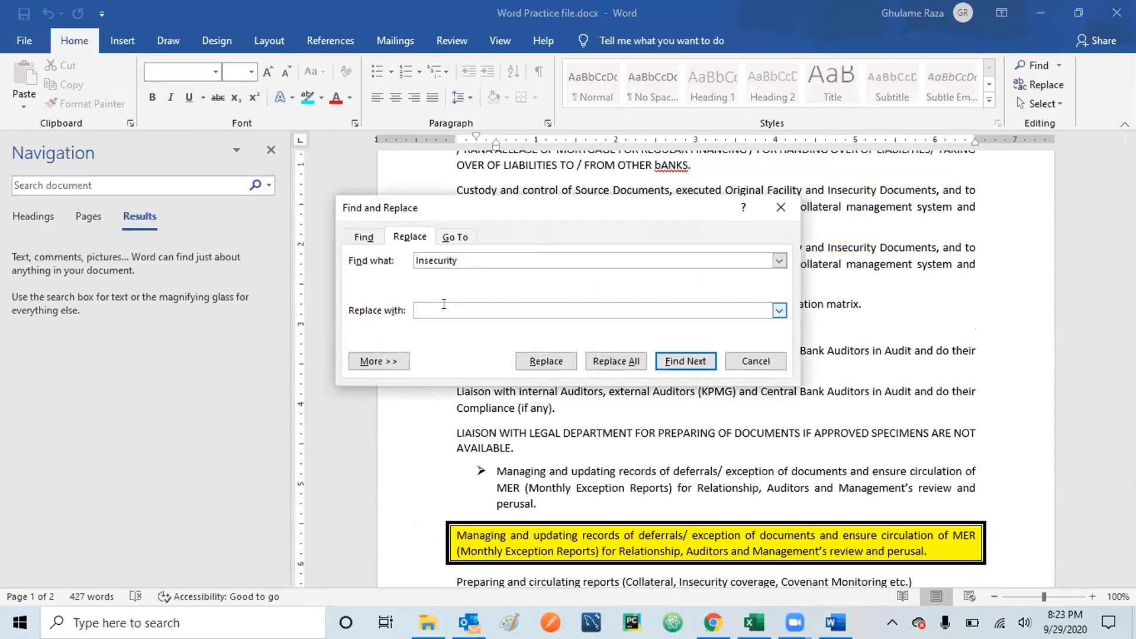
{"action": "type", "text": "Security"}
{"action": "left_click", "coordinate": [613, 359]}
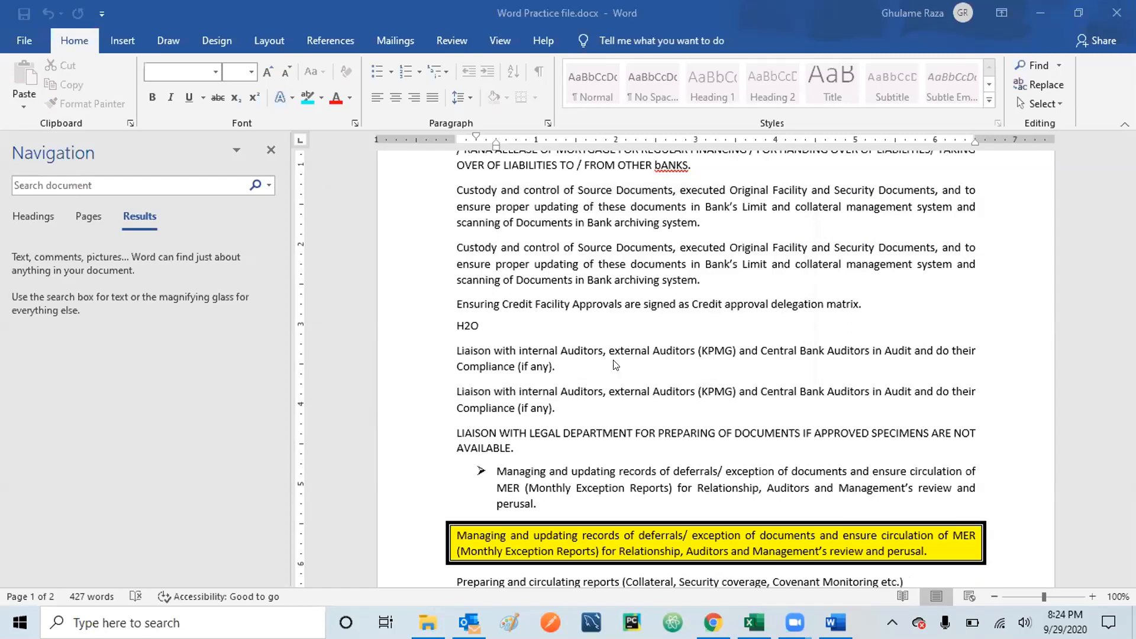
{"action": "left_click", "coordinate": [573, 352]}
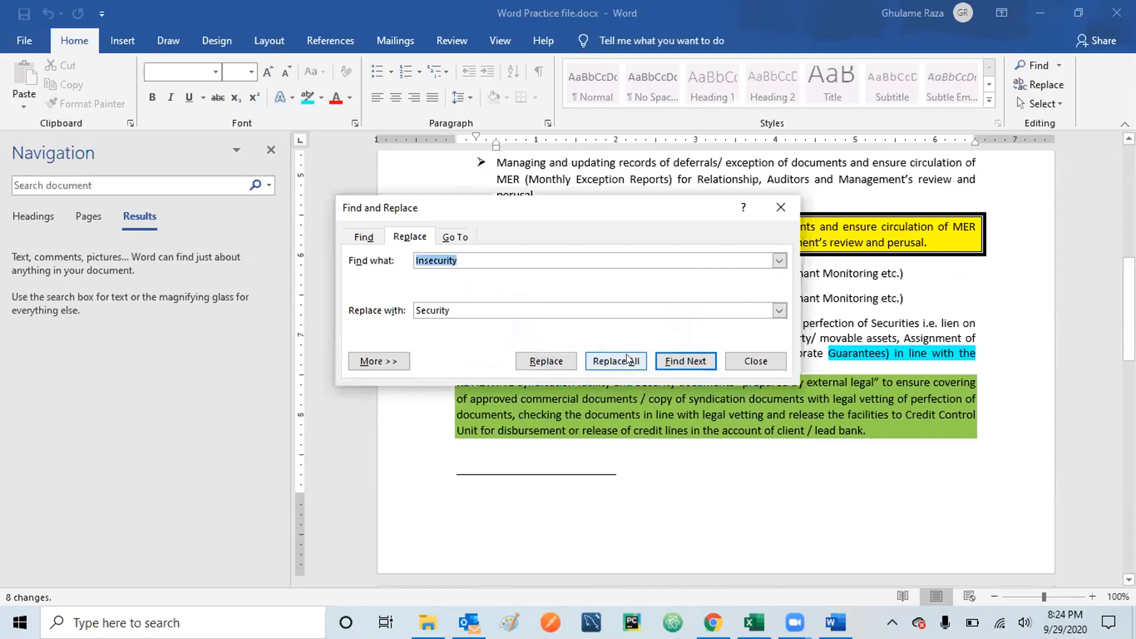
{"action": "left_click", "coordinate": [747, 358]}
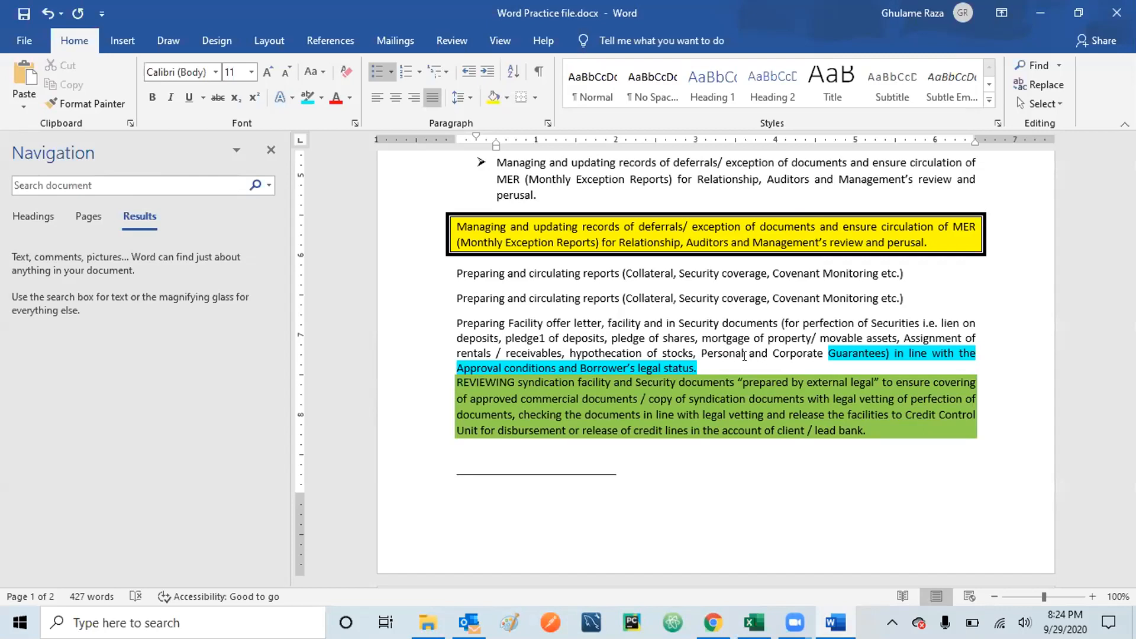
Step: Search the document again for any remaining occurrences of "insecurity"
{"action": "left_click", "coordinate": [38, 180]}
{"action": "type", "text": "in"}
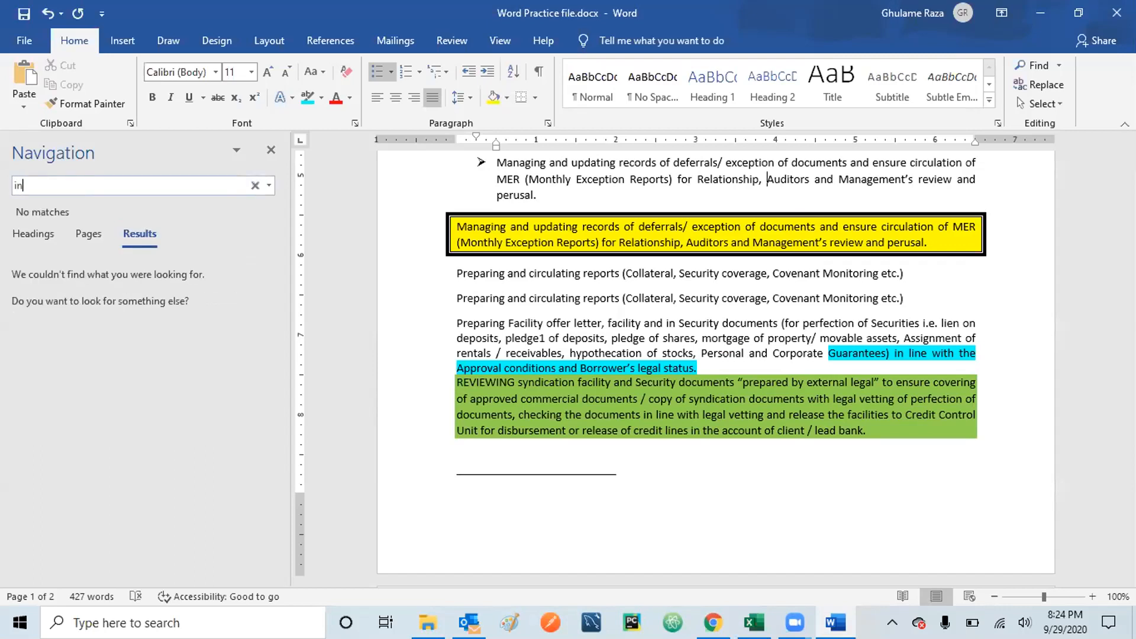
{"action": "type", "text": "security"}
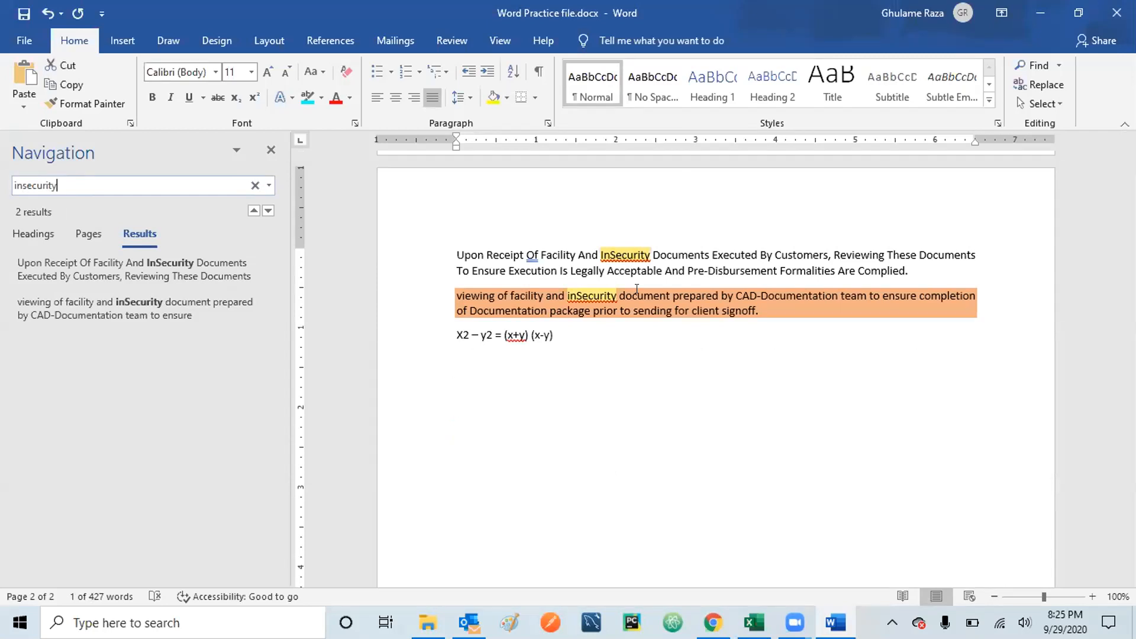
Step: Replace all occurrences of "InSecurity" with "Security" in the document and close Find and Replace
{"action": "left_click", "coordinate": [1044, 85]}
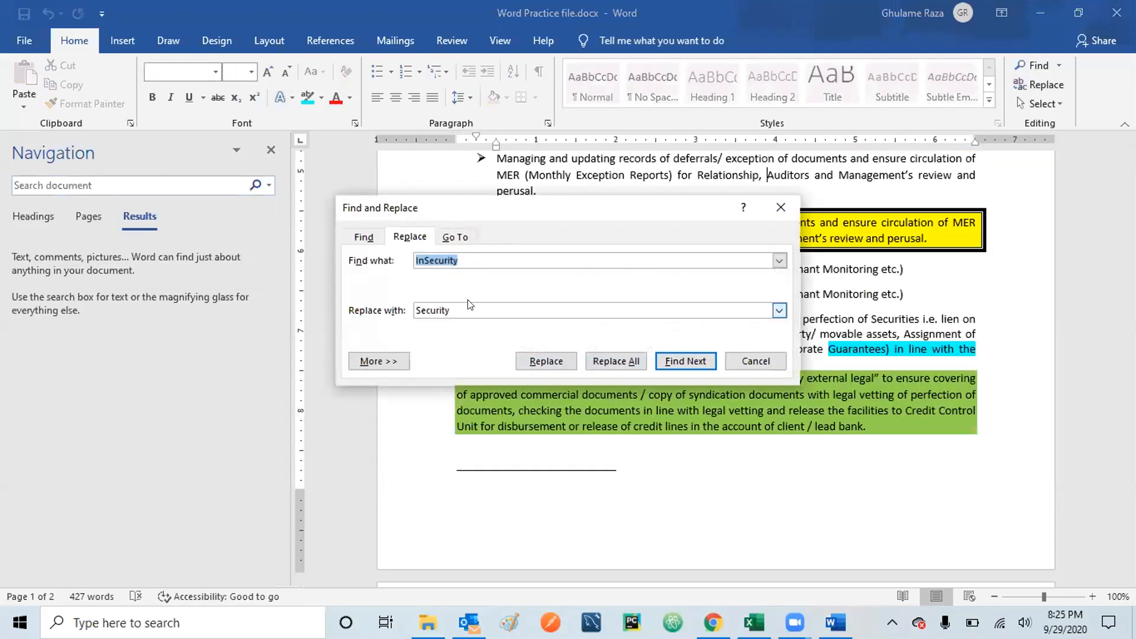
{"action": "left_click", "coordinate": [470, 304]}
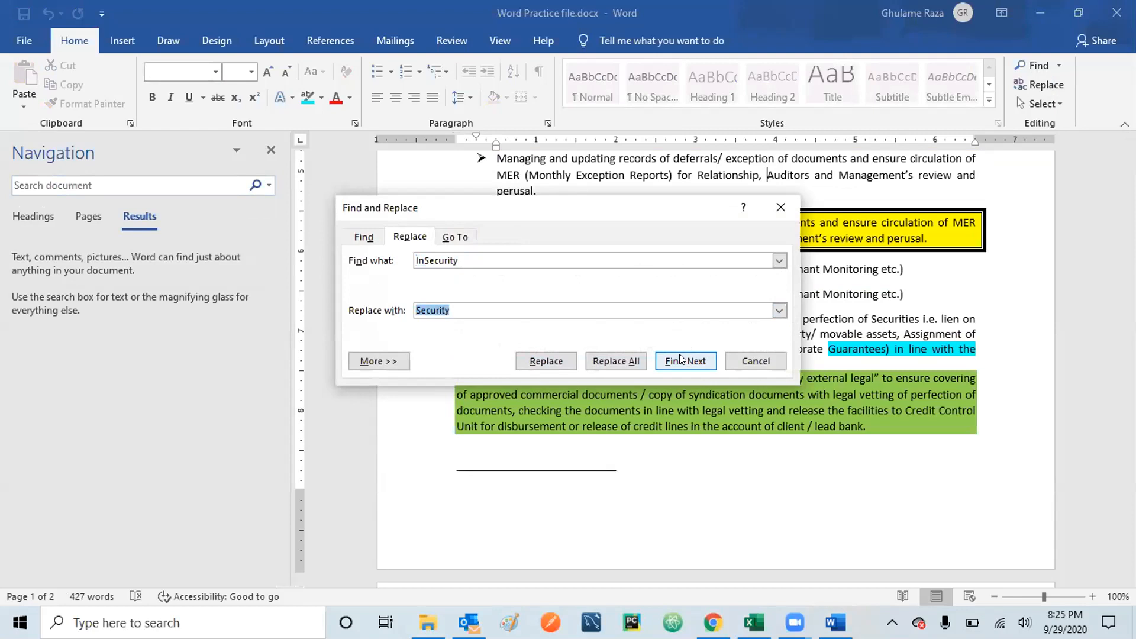
{"action": "left_click", "coordinate": [614, 362]}
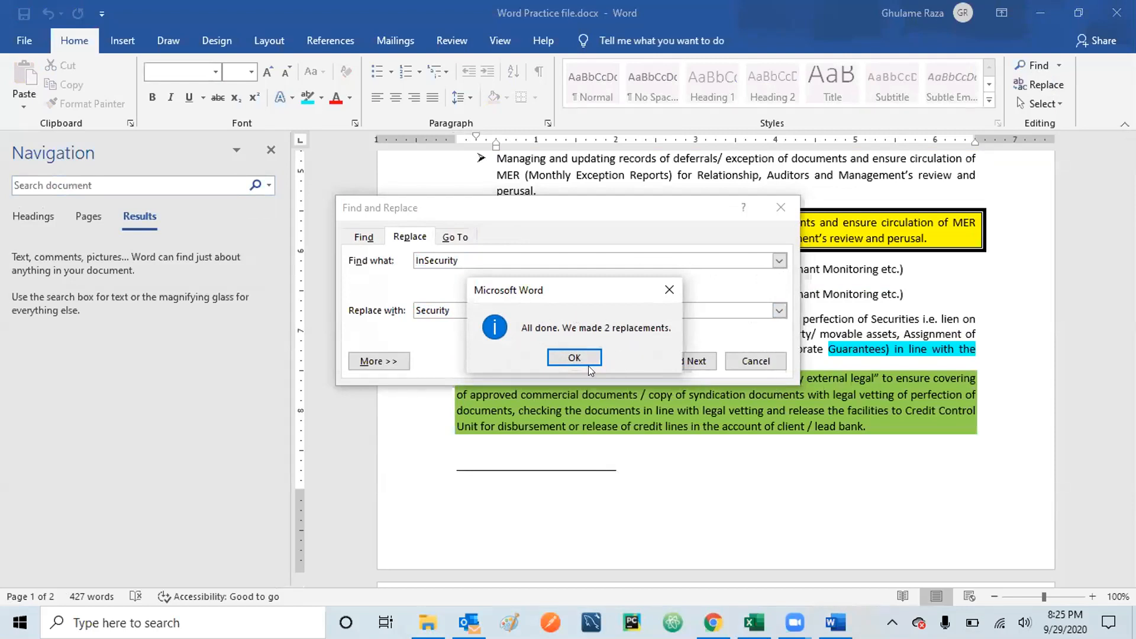
{"action": "left_click", "coordinate": [574, 358]}
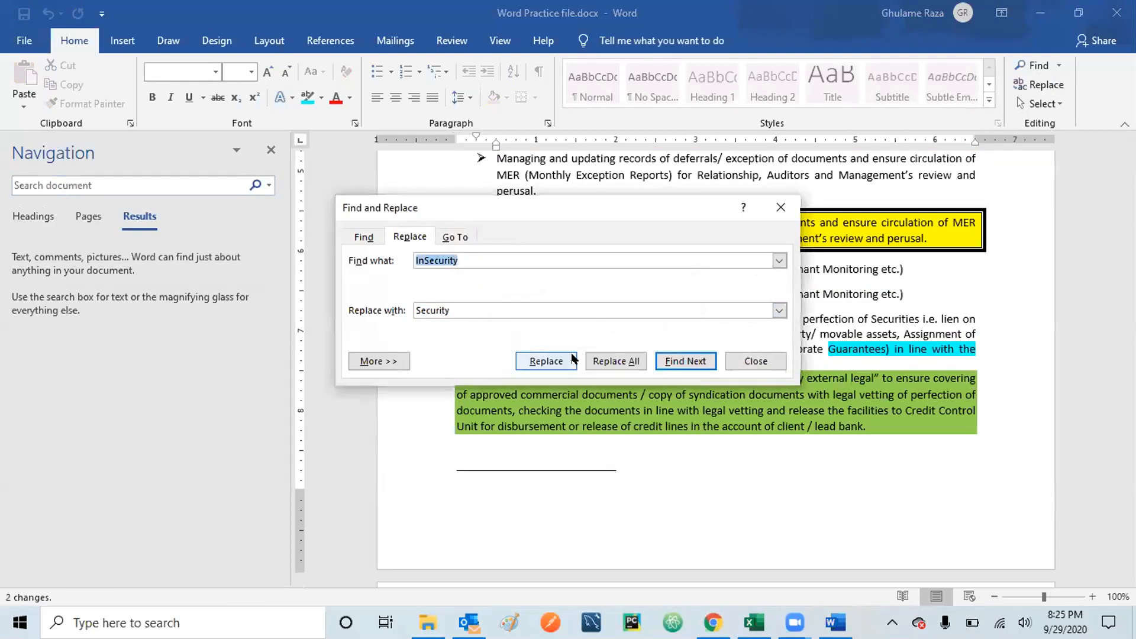
{"action": "left_click", "coordinate": [756, 357]}
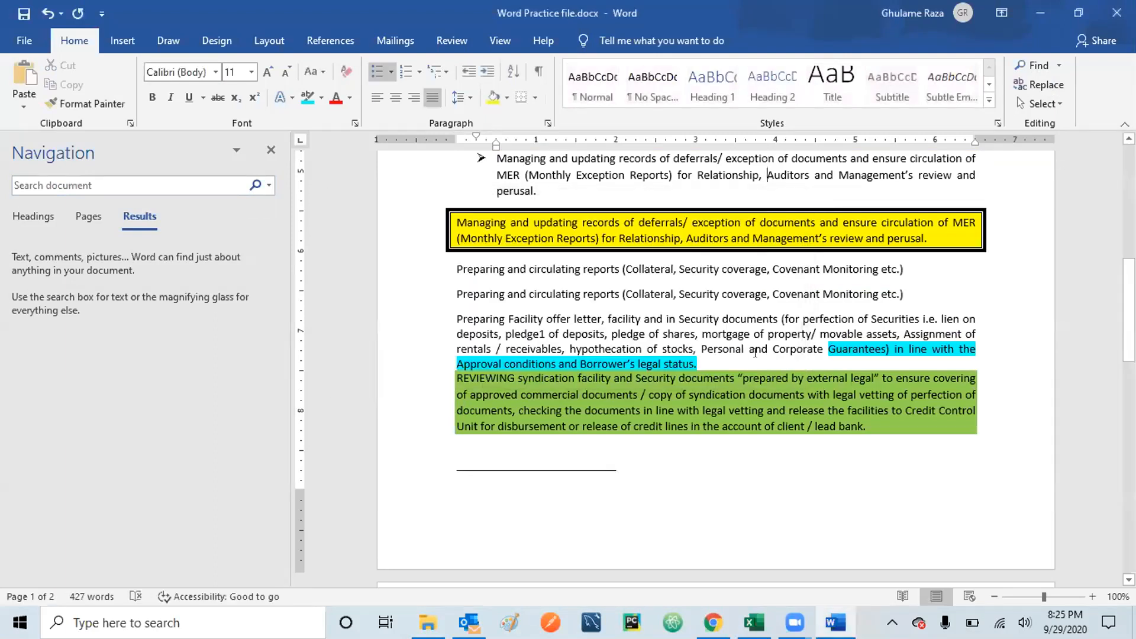
Step: Search the document again for "insecurity" to check for leftover matches
{"action": "left_click", "coordinate": [88, 183]}
{"action": "type", "text": "insecuri"}
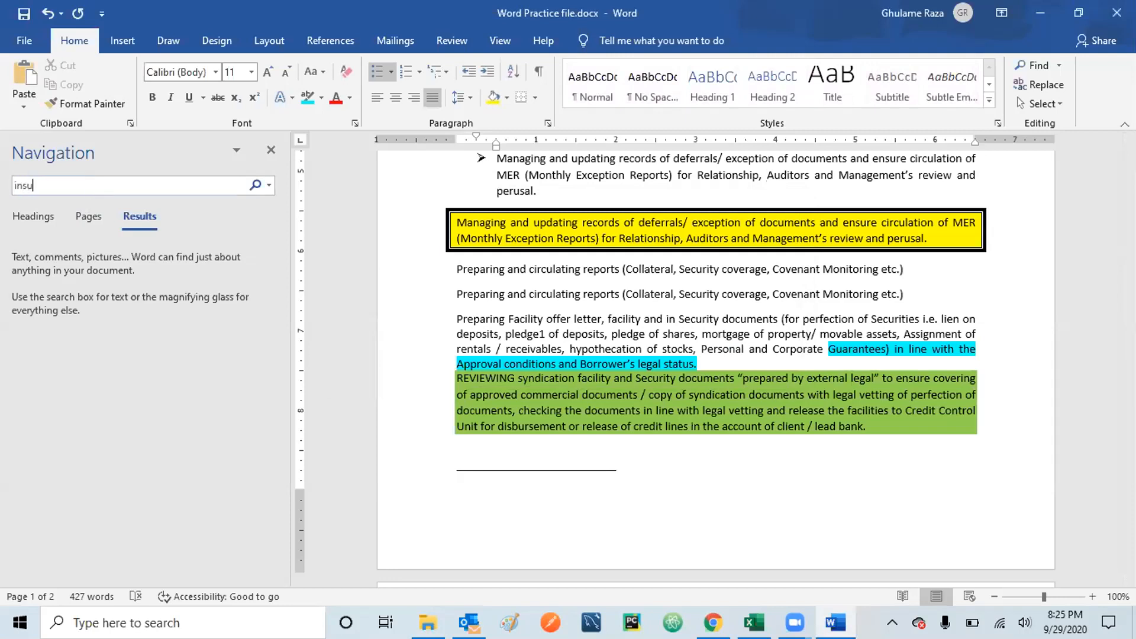
{"action": "type", "text": "ty"}
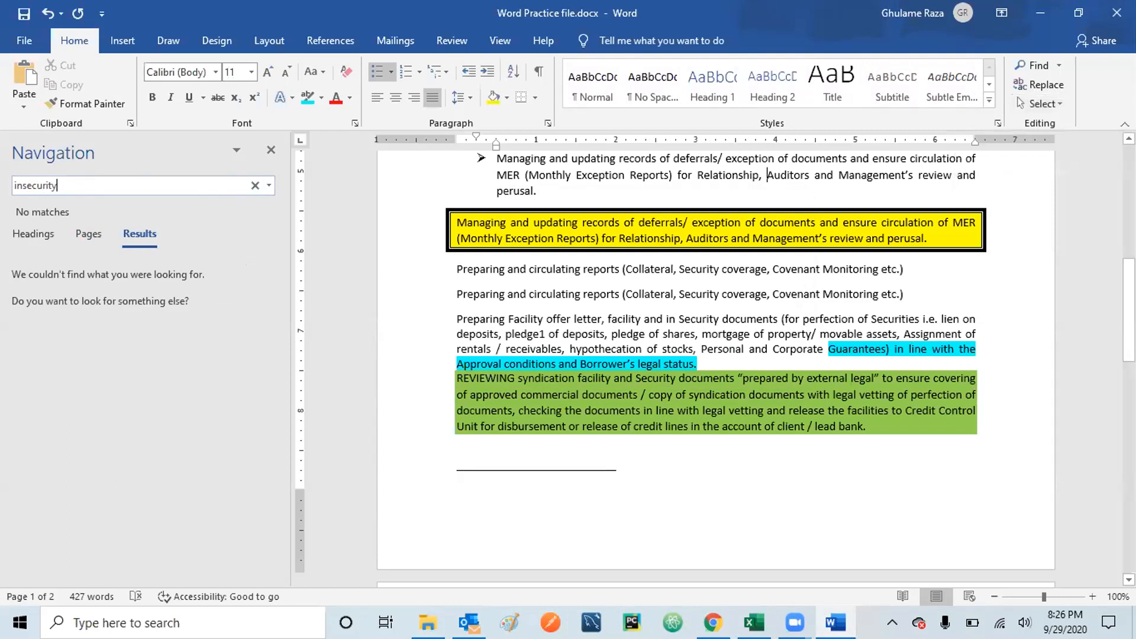
Step: Format the opening "Advising Credit Control Unit" paragraph as bold, italic, underlined red text with a turquoise highlight
{"action": "left_click", "coordinate": [1129, 208]}
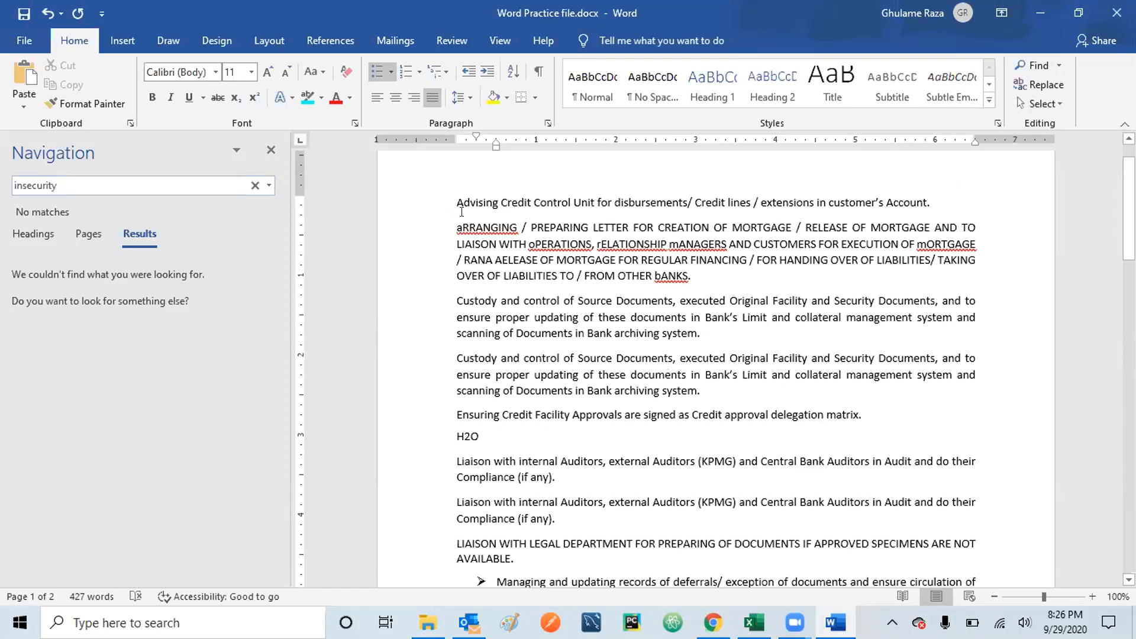
{"action": "left_click_drag", "start_coordinate": [452, 199], "coordinate": [933, 205]}
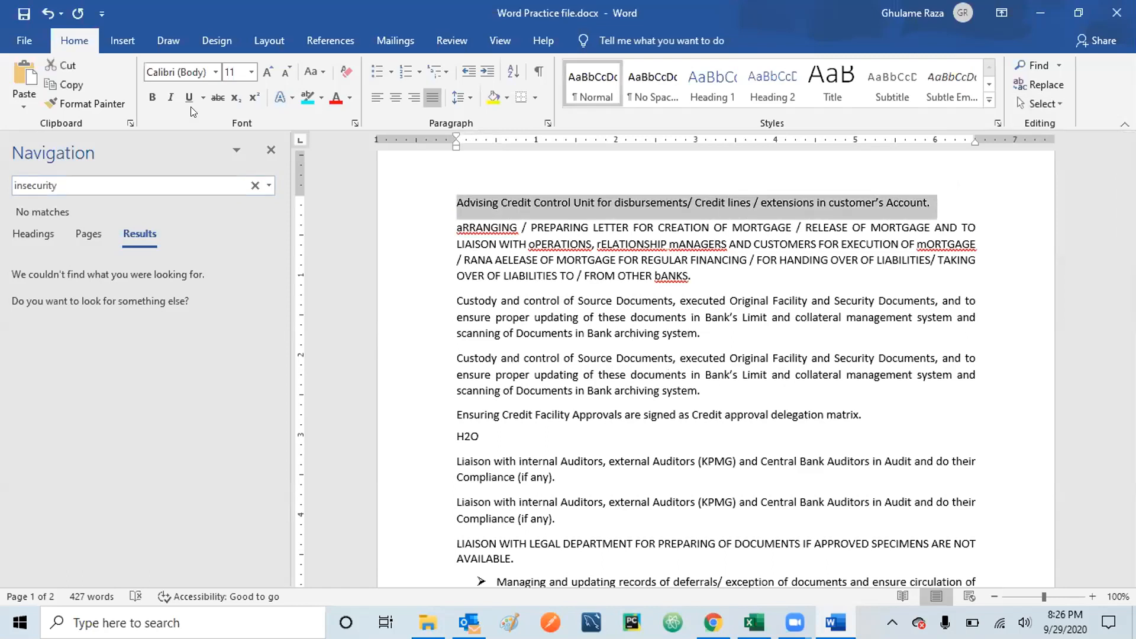
{"action": "left_click", "coordinate": [152, 98]}
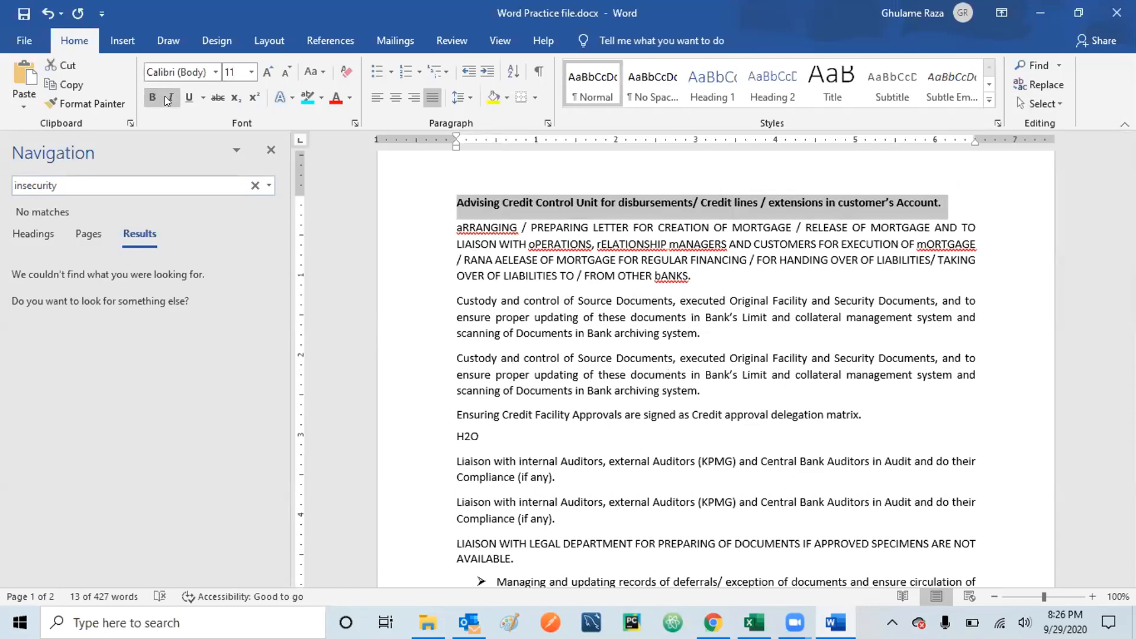
{"action": "left_click", "coordinate": [168, 99]}
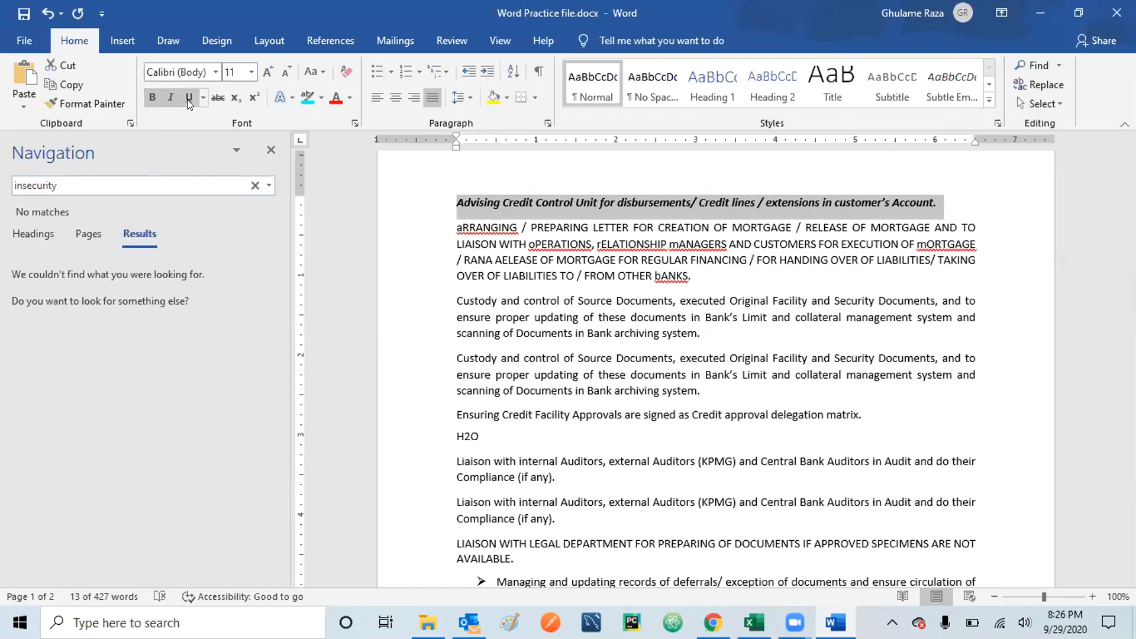
{"action": "left_click", "coordinate": [189, 100]}
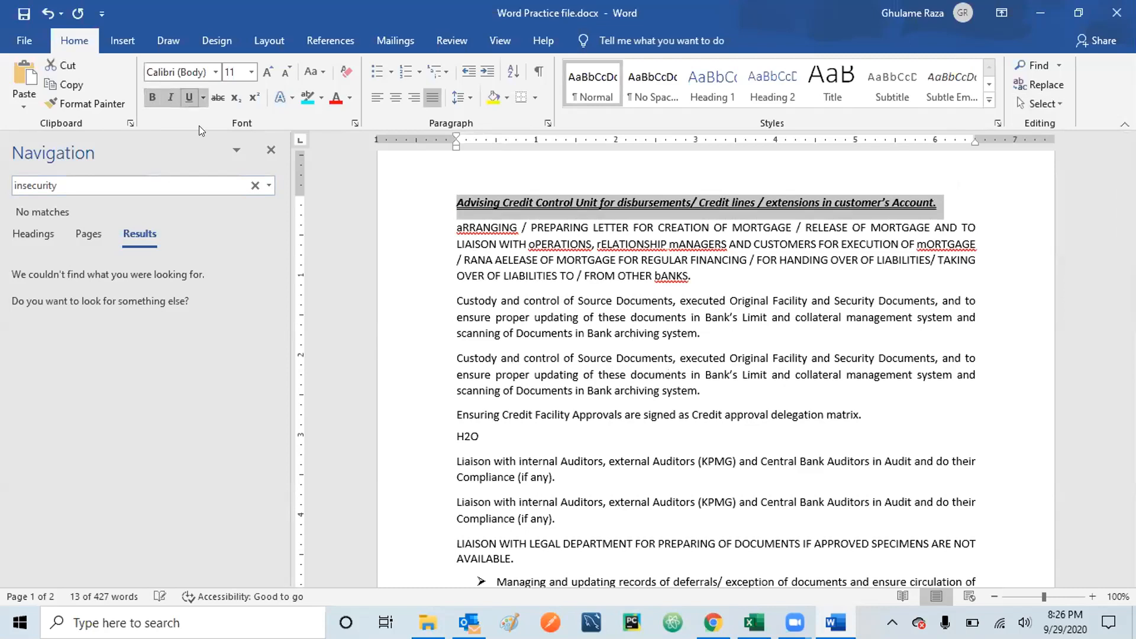
{"action": "left_click", "coordinate": [335, 100]}
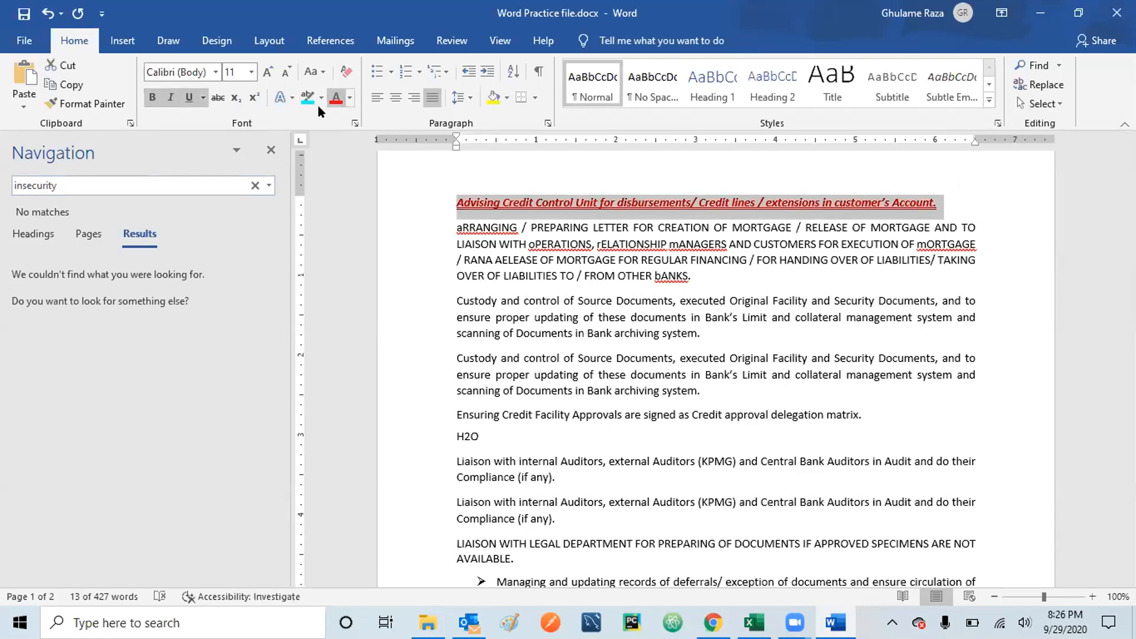
{"action": "left_click", "coordinate": [307, 97]}
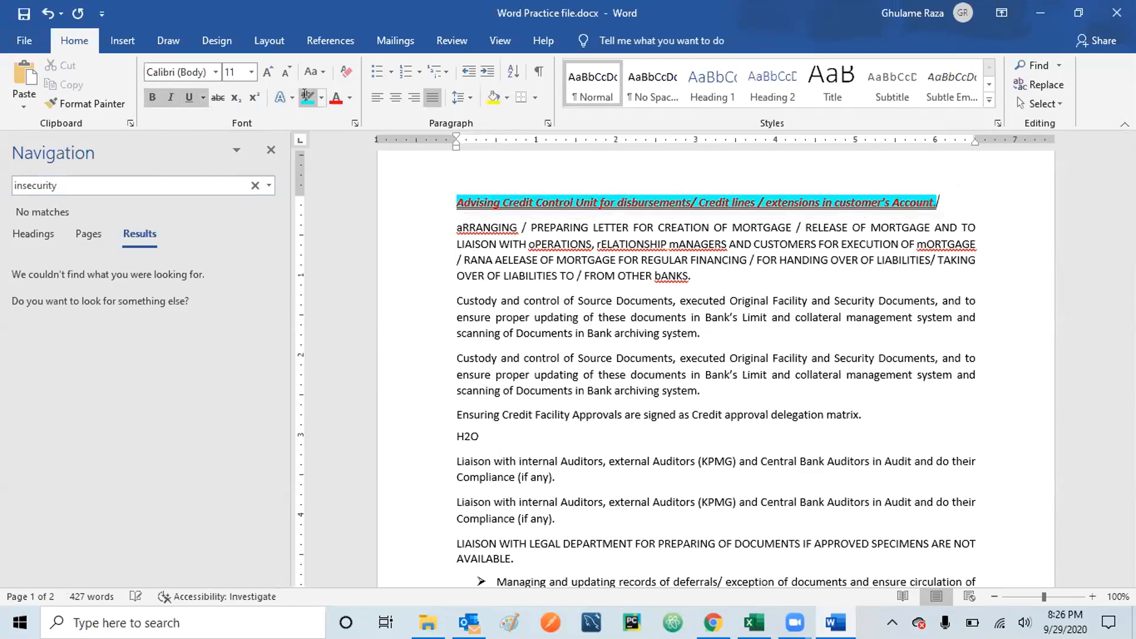
{"action": "left_click", "coordinate": [636, 377]}
{"action": "left_click", "coordinate": [682, 317]}
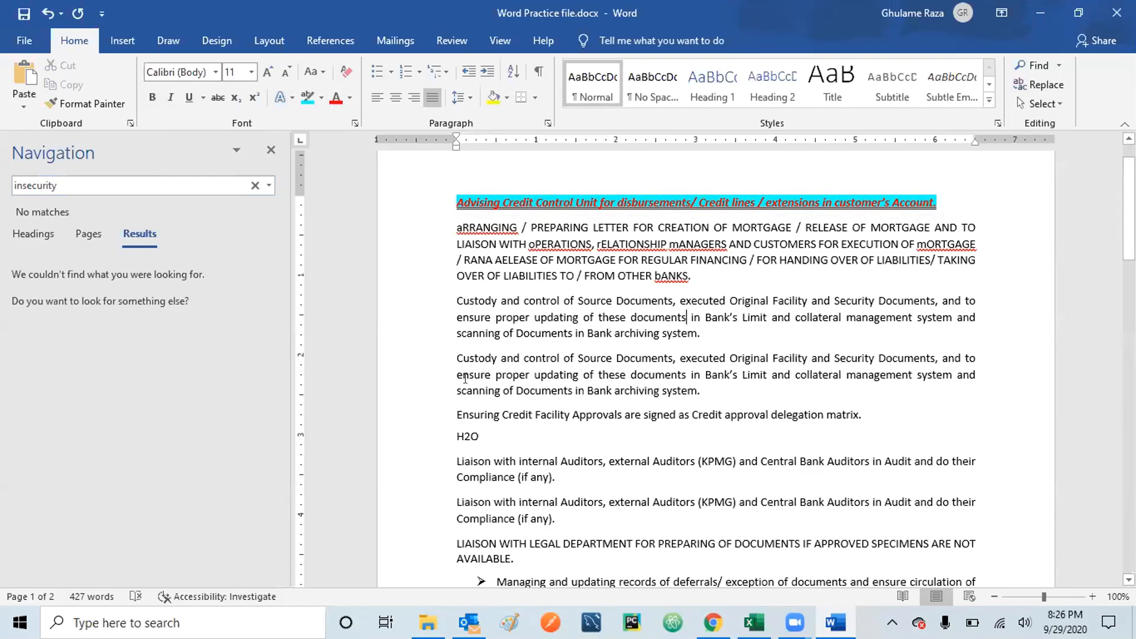
Step: Copy the formatting of "Advising Credit Control" with a reusable Format Painter and apply it to the first "Custody and control" paragraph
{"action": "left_click", "coordinate": [451, 301]}
{"action": "left_click_drag", "start_coordinate": [459, 201], "coordinate": [566, 205]}
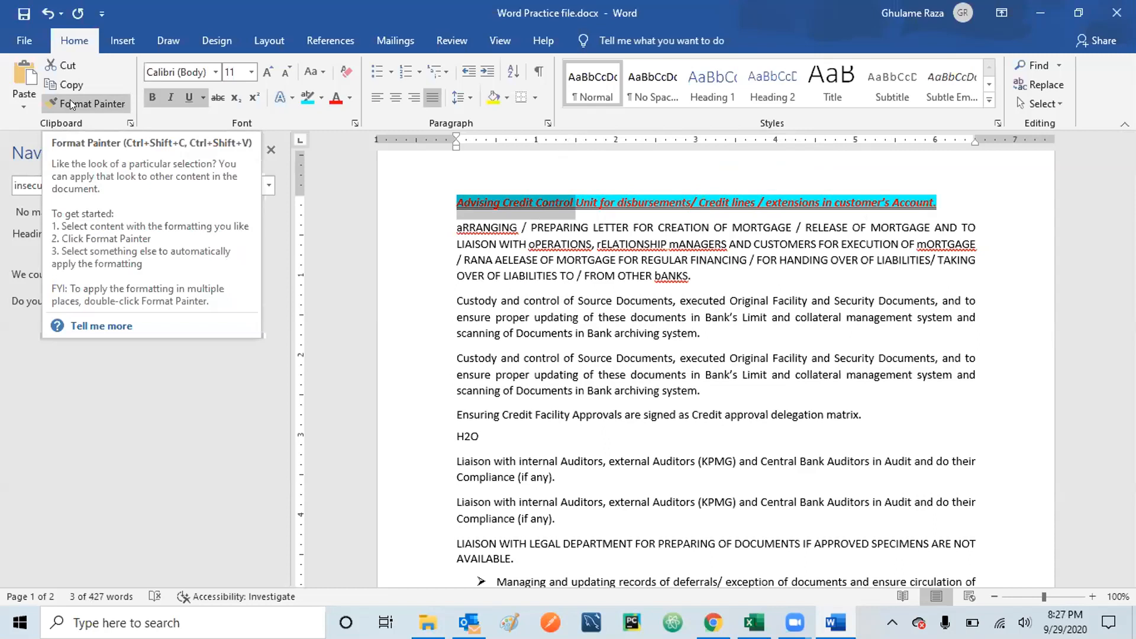
{"action": "left_click", "coordinate": [75, 100]}
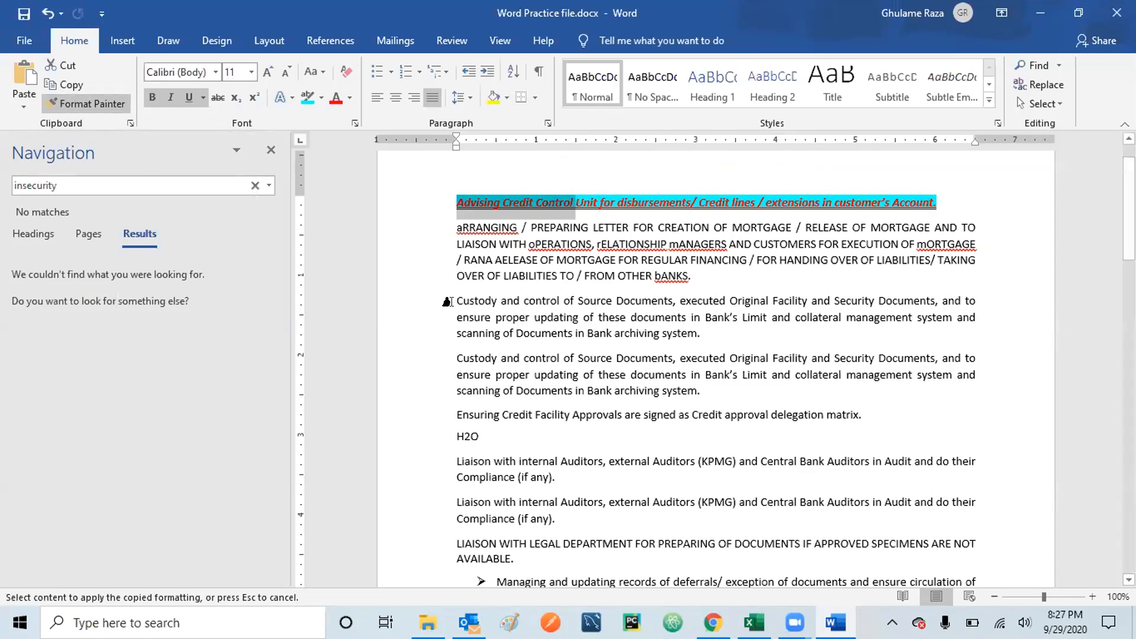
{"action": "mouse_move", "coordinate": [470, 300]}
{"action": "left_mouse_down"}
{"action": "mouse_move", "coordinate": [510, 331]}
{"action": "mouse_move", "coordinate": [719, 338]}
{"action": "left_mouse_up"}
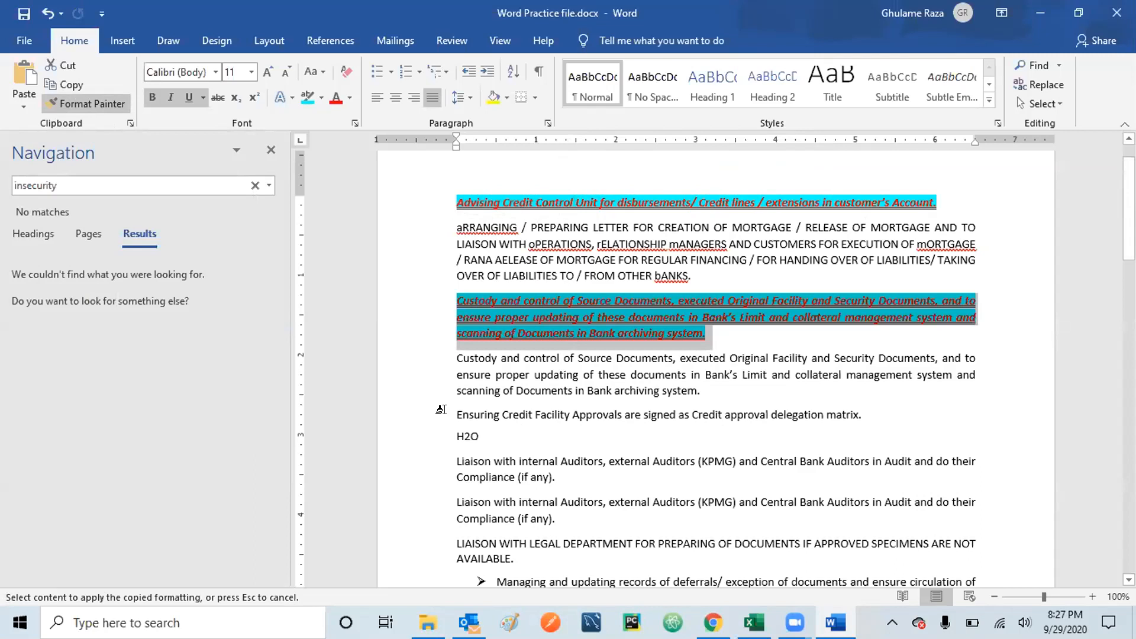
Step: Paint the same formatting onto "Ensuring Credit", the letters "ia" in the first "Liaison", "Auditors, external Auditors" and "PREPARING OF DOCUMENTS"
{"action": "left_click_drag", "start_coordinate": [489, 410], "coordinate": [533, 413]}
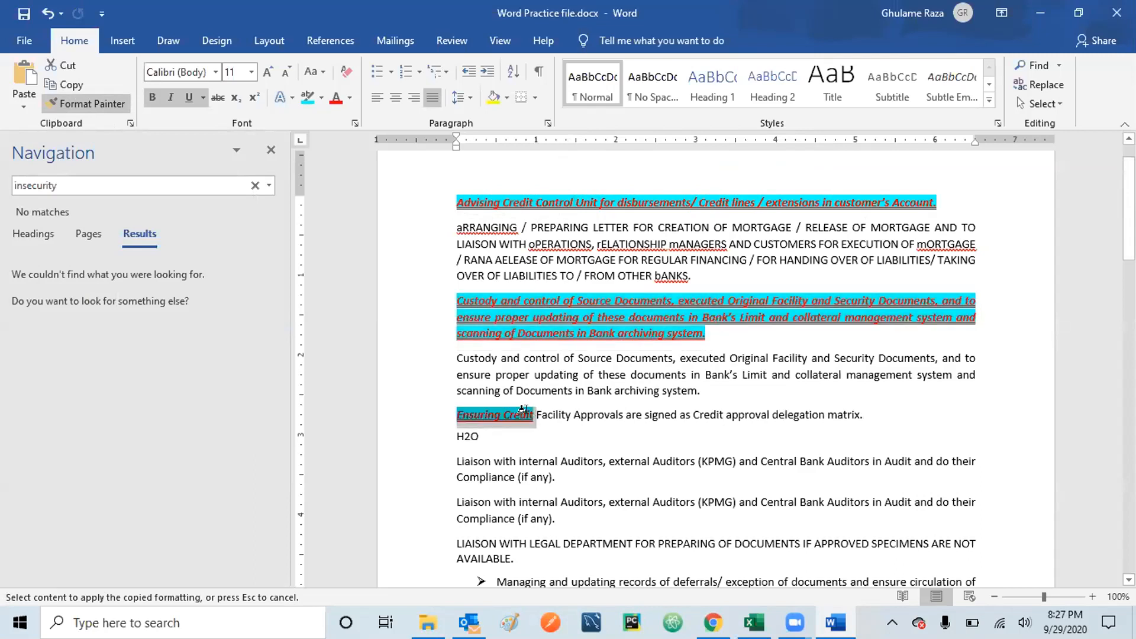
{"action": "left_click_drag", "start_coordinate": [463, 461], "coordinate": [471, 461]}
{"action": "left_click_drag", "start_coordinate": [560, 501], "coordinate": [697, 504]}
{"action": "left_click_drag", "start_coordinate": [658, 543], "coordinate": [802, 544]}
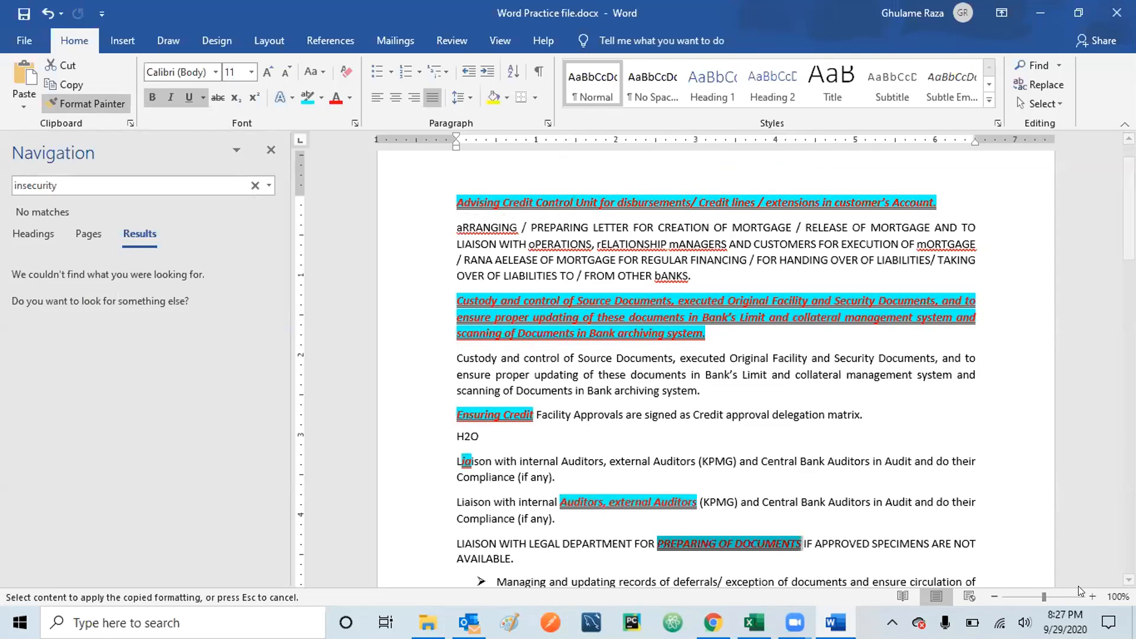
Step: Paint the copied formatting onto "of deferrals/ exception" and "Security coverage," in the lower paragraphs and turn Format Painter off
{"action": "scroll", "coordinate": [716, 367], "scroll_direction": "down", "scroll_amount": 3}
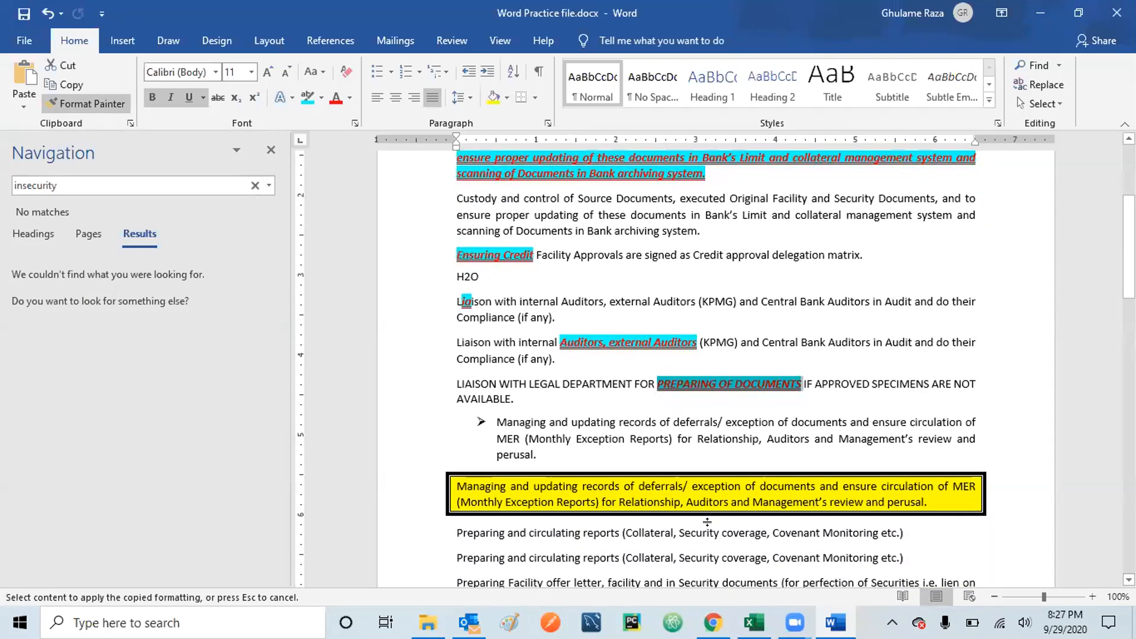
{"action": "left_click_drag", "start_coordinate": [660, 425], "coordinate": [743, 424]}
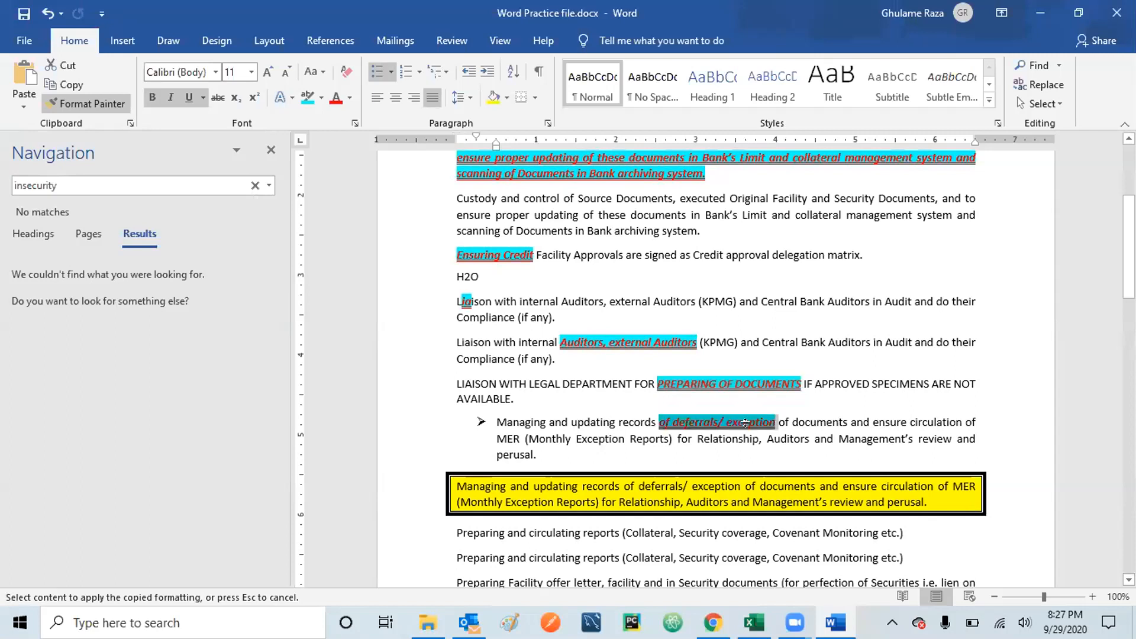
{"action": "left_click_drag", "start_coordinate": [672, 532], "coordinate": [771, 532]}
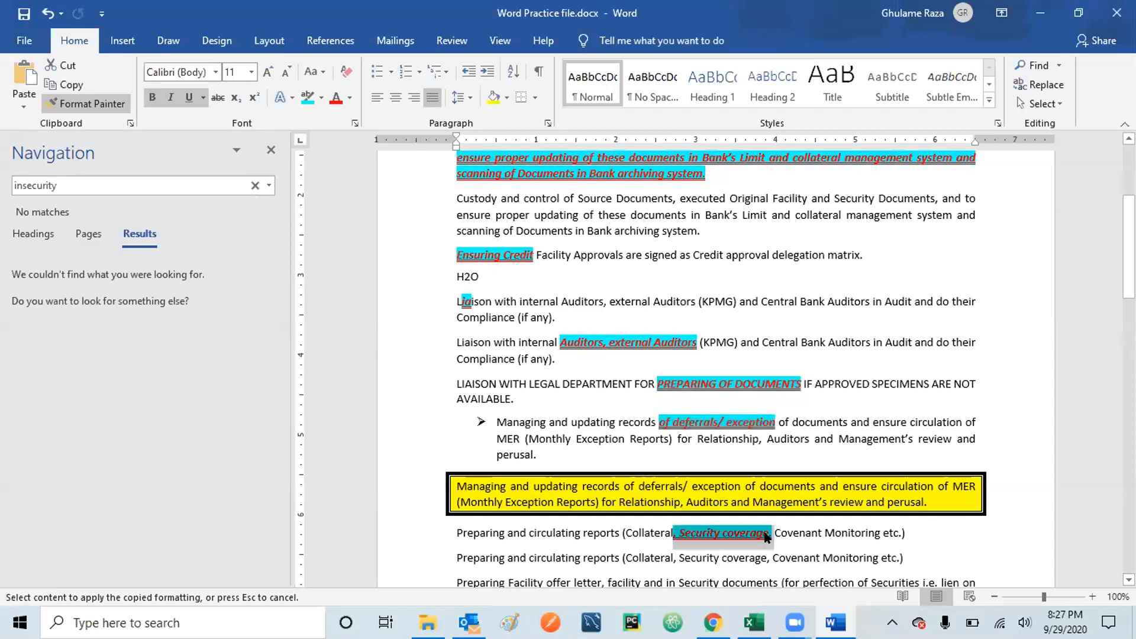
{"action": "left_click_drag", "start_coordinate": [1129, 248], "coordinate": [1129, 201]}
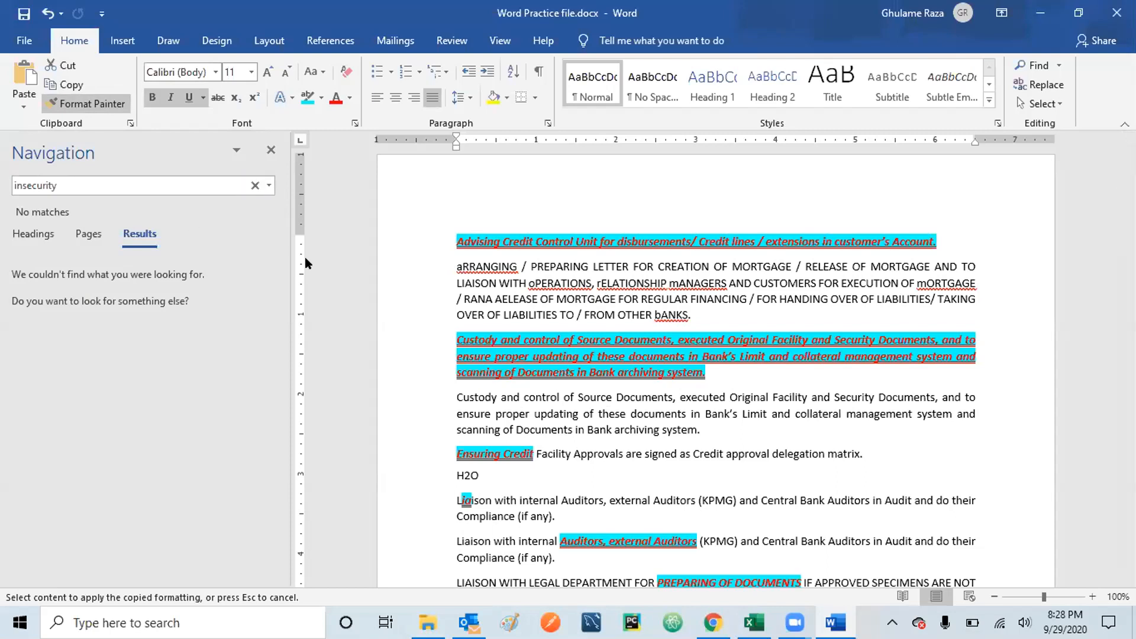
{"action": "left_click", "coordinate": [87, 105]}
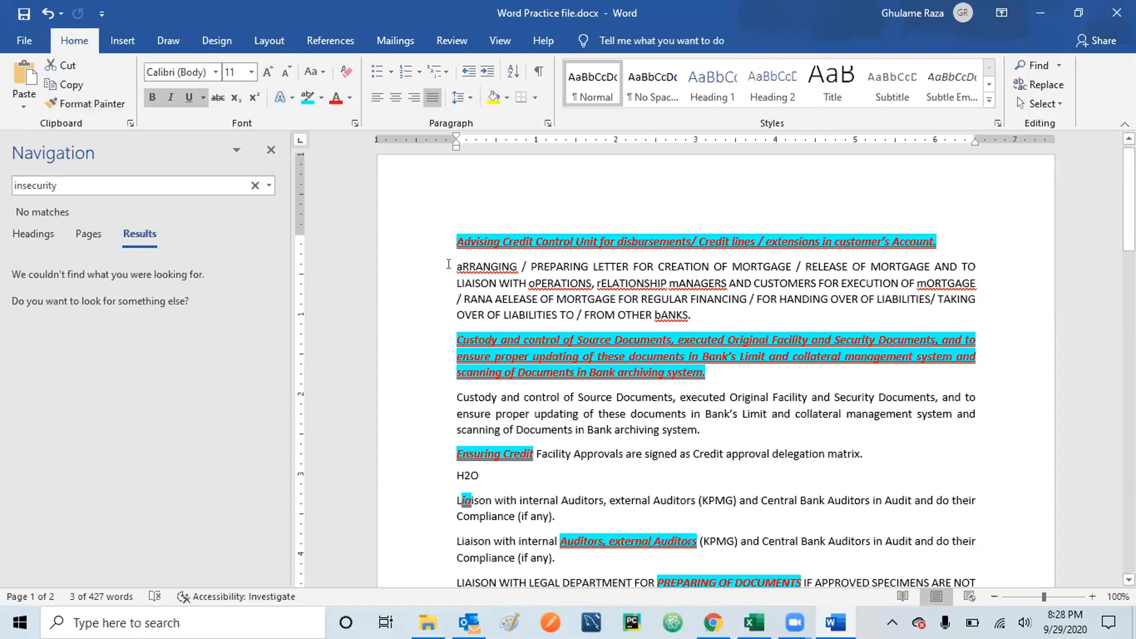
Step: Use Format Painter to apply the second "Custody and control" paragraph's plain formatting to the opening line, first Custody paragraph, "Auditors, external Auditors" and "Ensuring Credit"
{"action": "left_click_drag", "start_coordinate": [503, 242], "coordinate": [531, 264]}
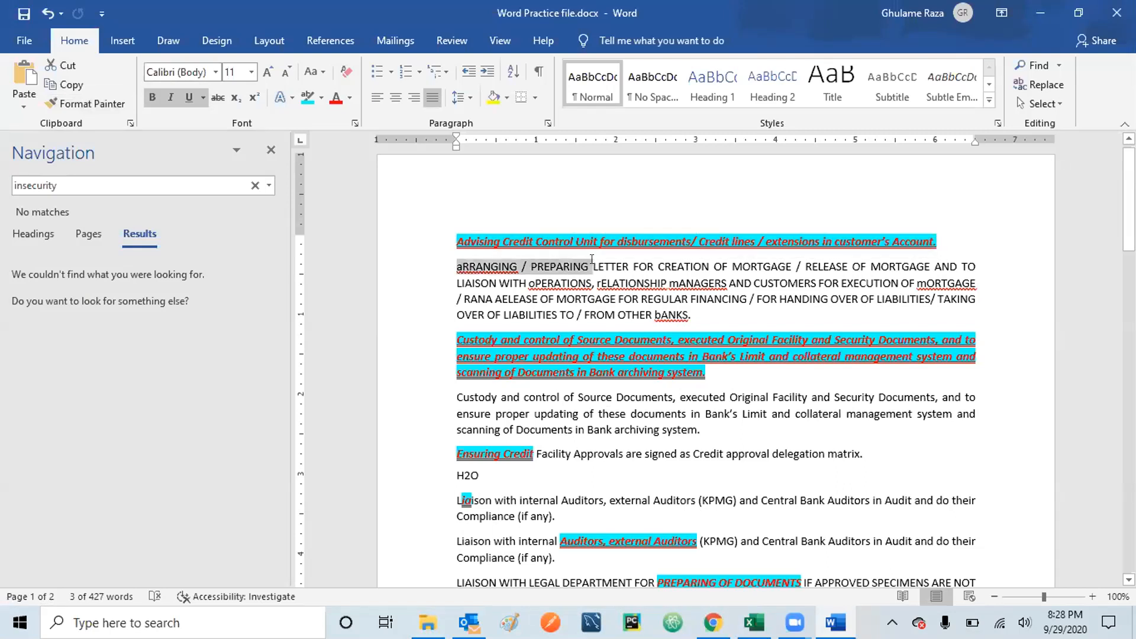
{"action": "left_click", "coordinate": [452, 396]}
{"action": "left_click_drag", "start_coordinate": [475, 395], "coordinate": [561, 389]}
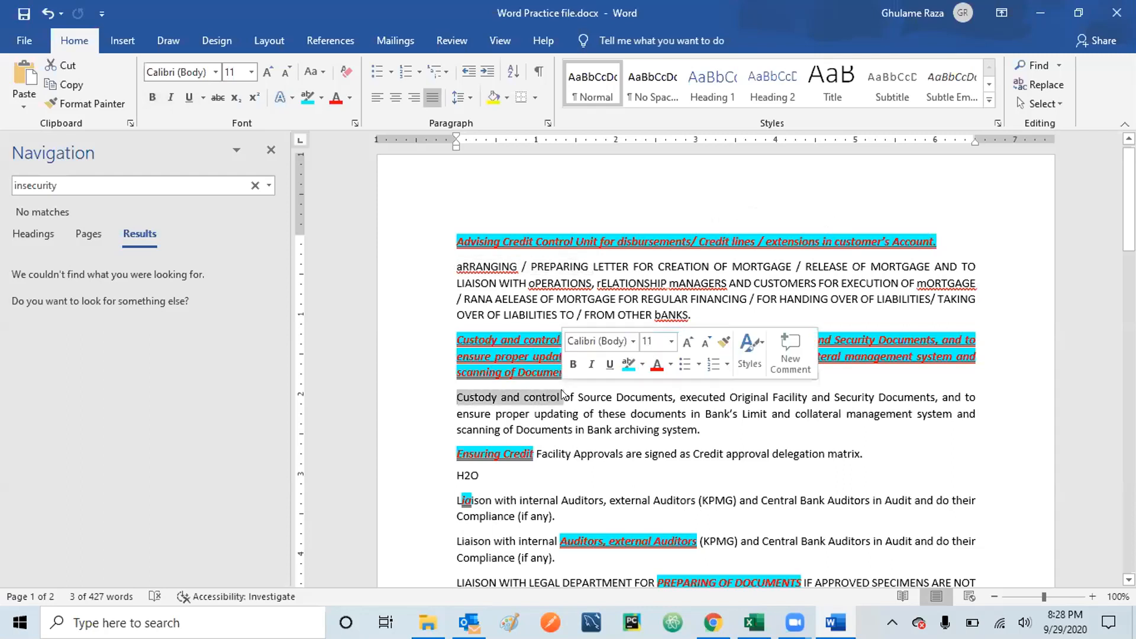
{"action": "left_click", "coordinate": [89, 107]}
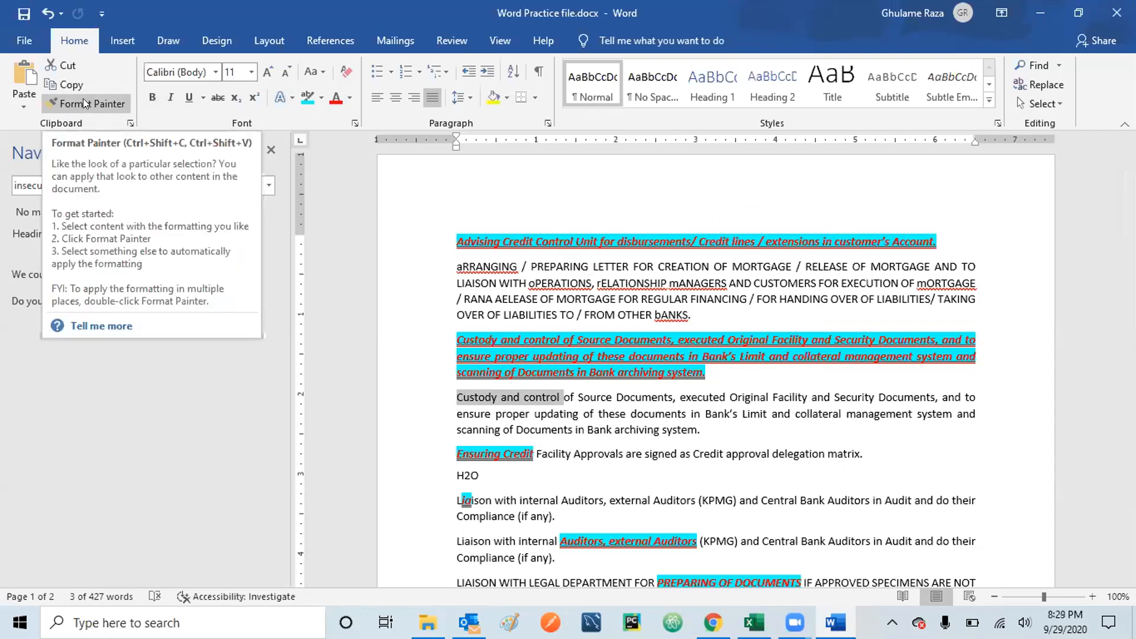
{"action": "left_click", "coordinate": [83, 101]}
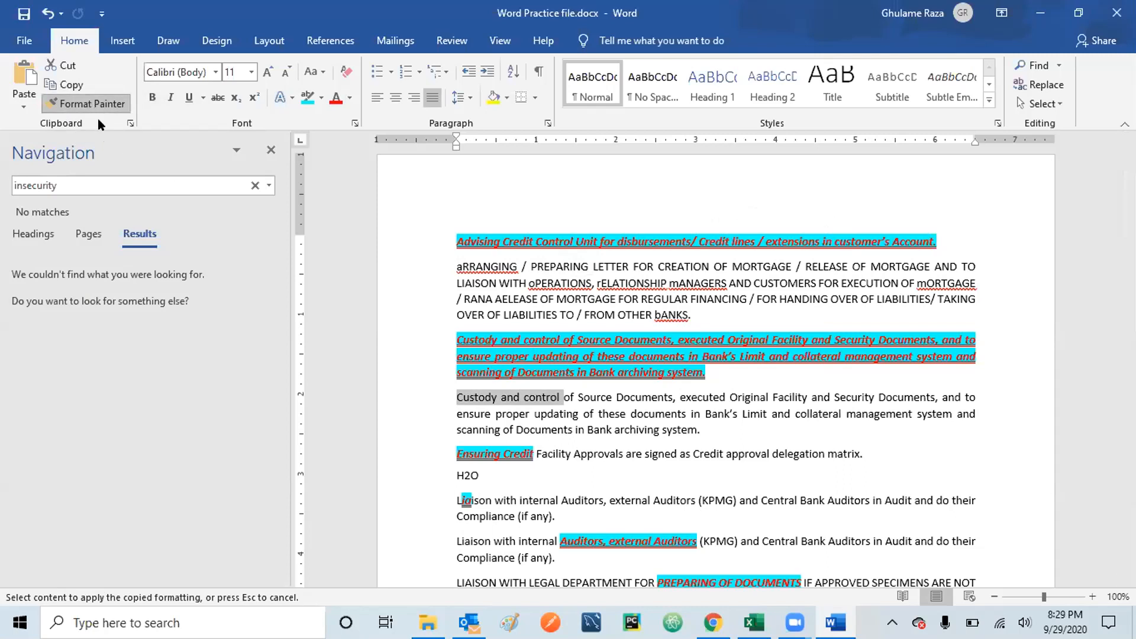
{"action": "mouse_move", "coordinate": [441, 237]}
{"action": "left_mouse_down"}
{"action": "mouse_move", "coordinate": [852, 233]}
{"action": "mouse_move", "coordinate": [950, 248]}
{"action": "left_mouse_up"}
{"action": "mouse_move", "coordinate": [441, 334]}
{"action": "left_mouse_down"}
{"action": "mouse_move", "coordinate": [496, 381]}
{"action": "mouse_move", "coordinate": [739, 370]}
{"action": "left_mouse_up"}
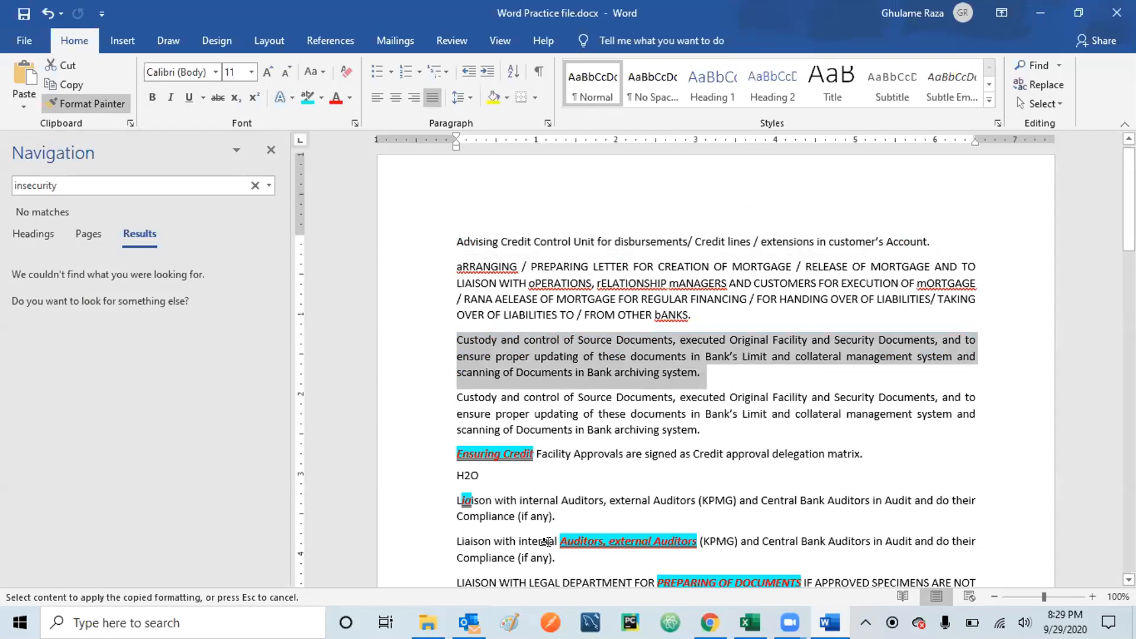
{"action": "left_click_drag", "start_coordinate": [559, 542], "coordinate": [748, 550]}
{"action": "mouse_move", "coordinate": [707, 430]}
{"action": "left_mouse_down"}
{"action": "mouse_move", "coordinate": [613, 438]}
{"action": "mouse_move", "coordinate": [615, 457]}
{"action": "left_mouse_up"}
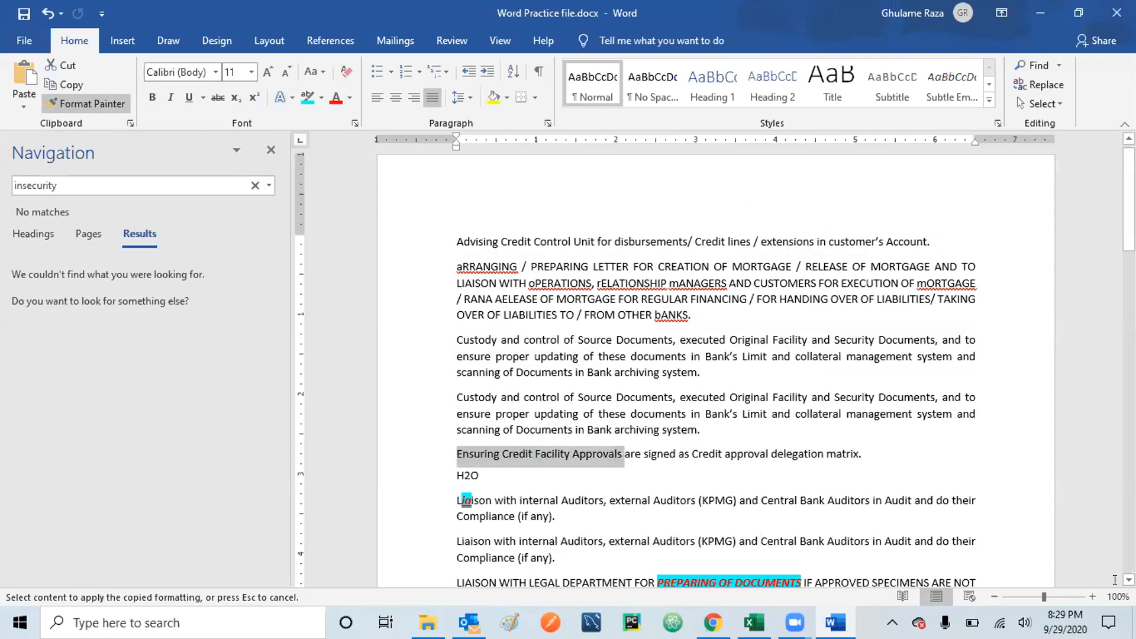
Step: Close the Navigation pane
{"action": "scroll", "coordinate": [467, 500], "scroll_direction": "down", "scroll_amount": 9}
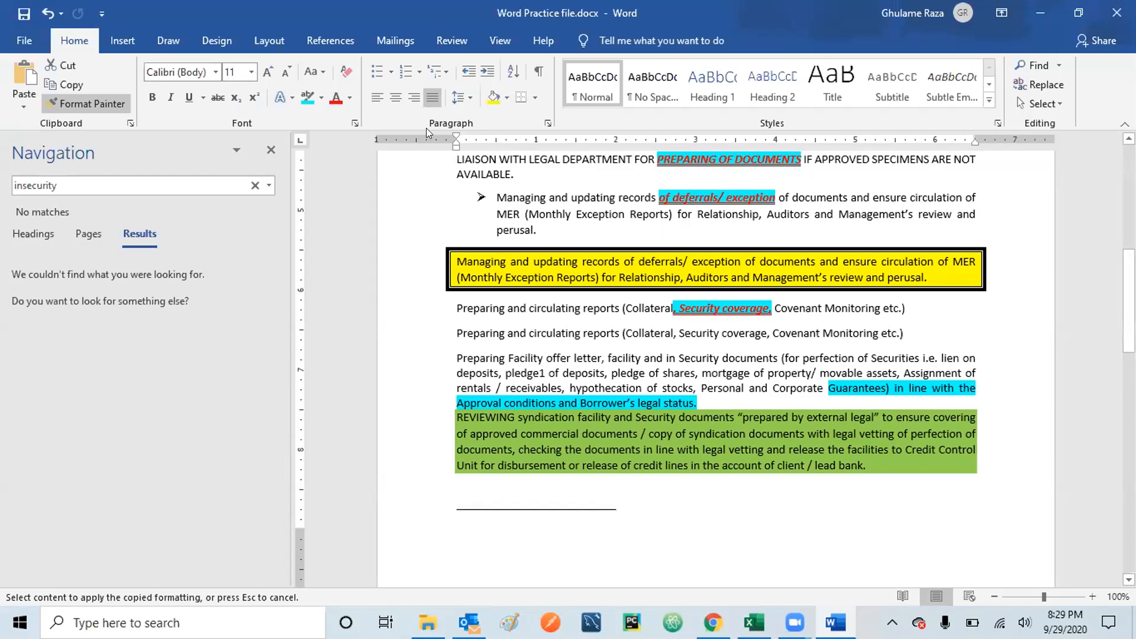
{"action": "scroll", "coordinate": [788, 66], "scroll_direction": "up", "scroll_amount": 3}
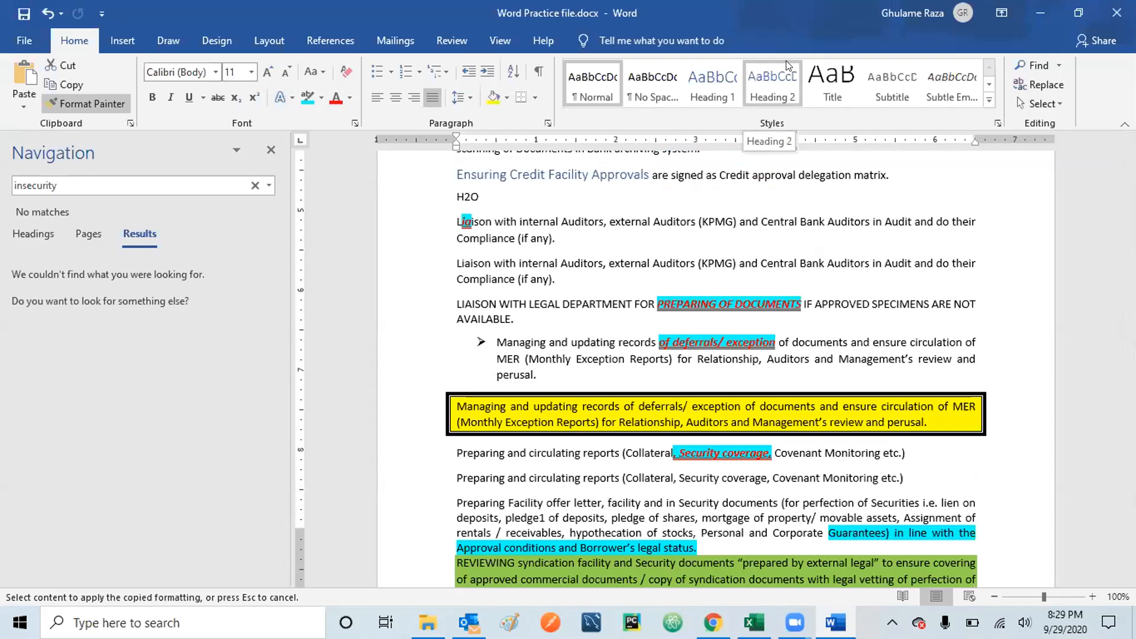
{"action": "scroll", "coordinate": [788, 66], "scroll_direction": "down", "scroll_amount": 3}
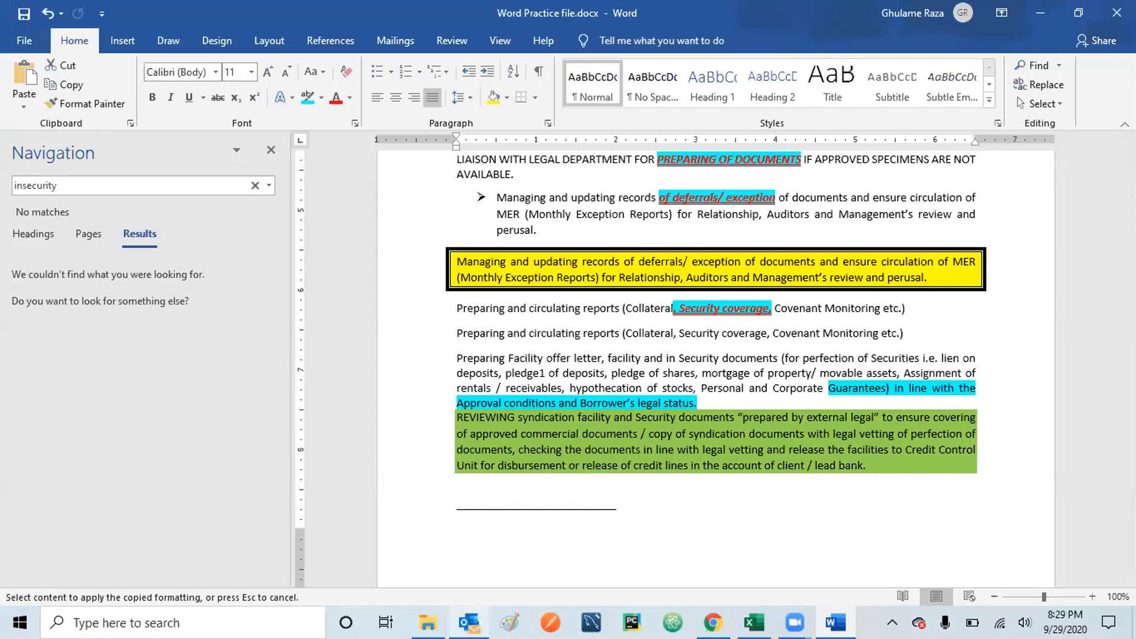
{"action": "mouse_move", "coordinate": [469, 622]}
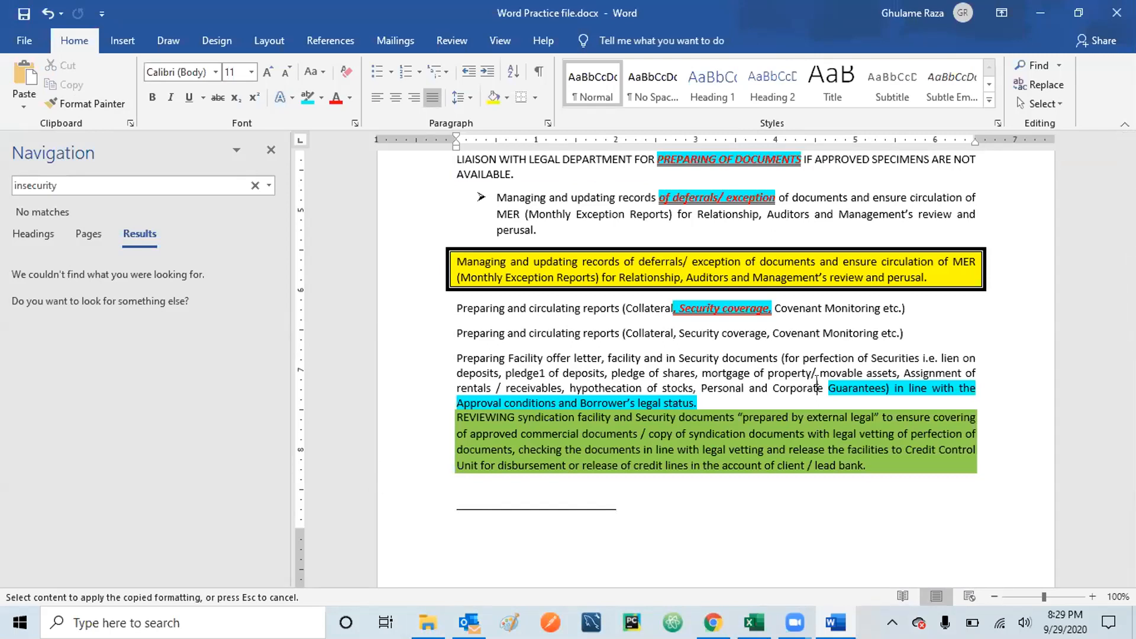
{"action": "left_click", "coordinate": [269, 149]}
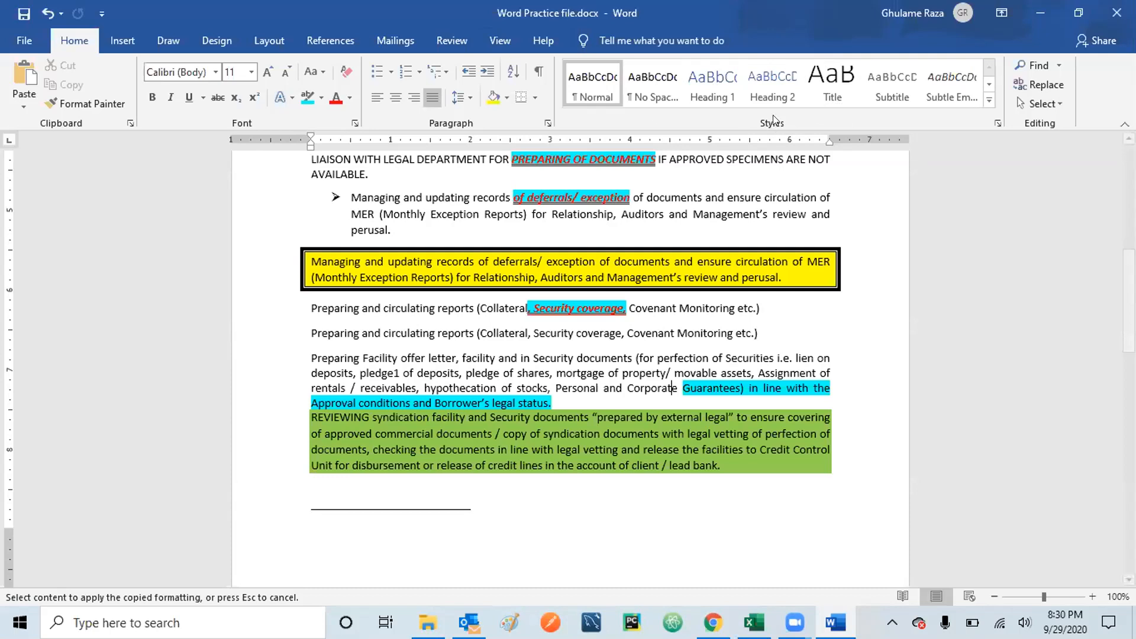
{"action": "left_click", "coordinate": [383, 40]}
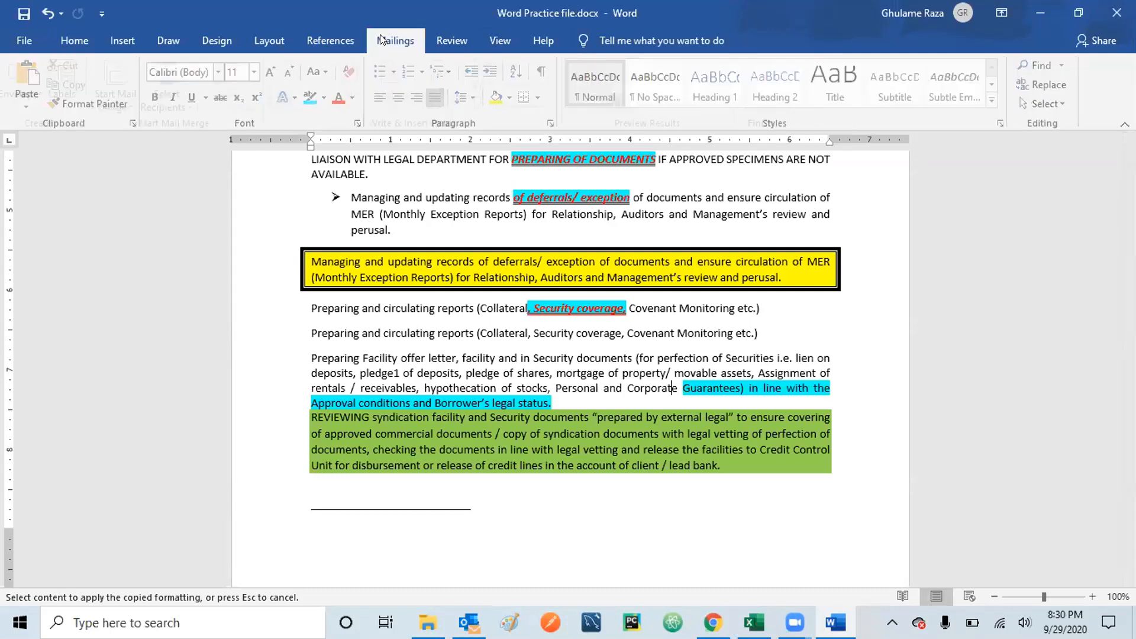
{"action": "left_click", "coordinate": [340, 47]}
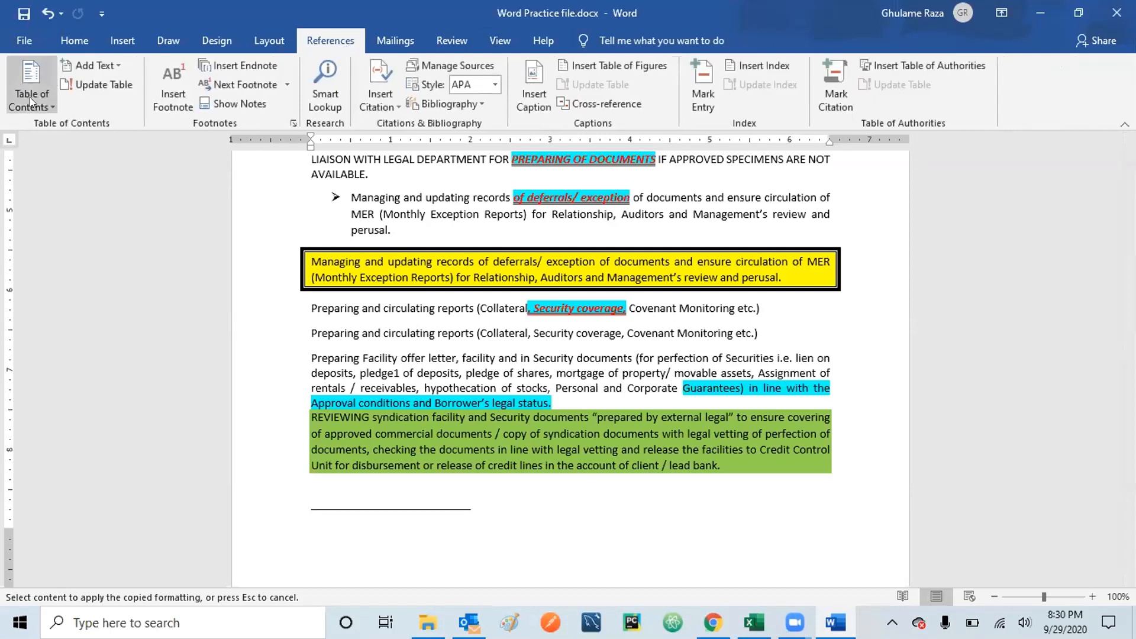
{"action": "left_click", "coordinate": [71, 39]}
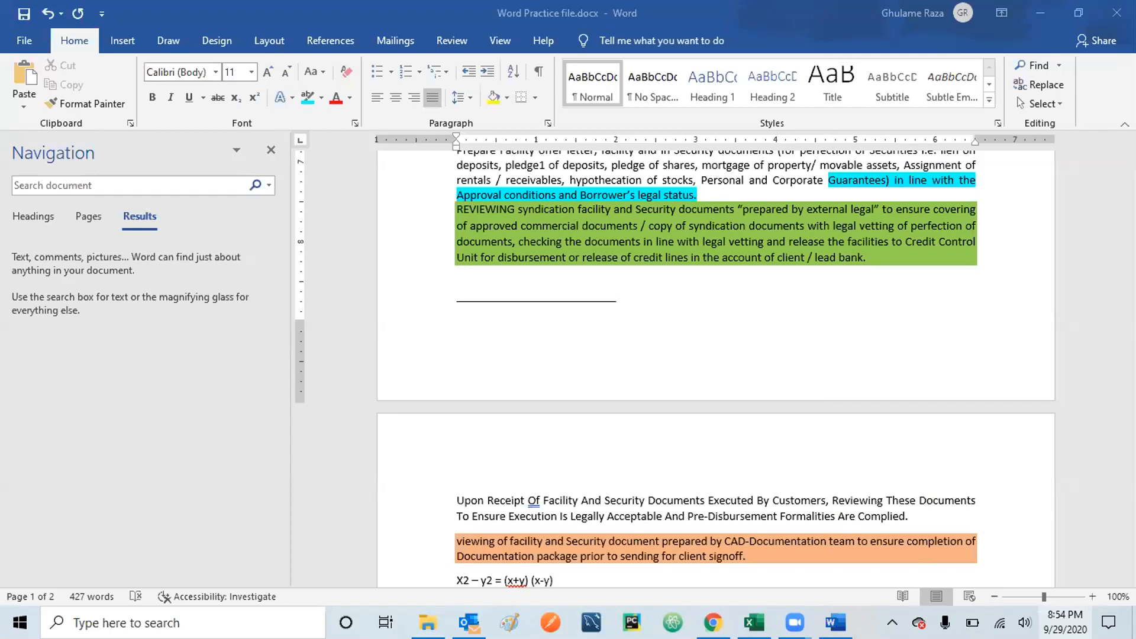
{"action": "mouse_move", "coordinate": [794, 623]}
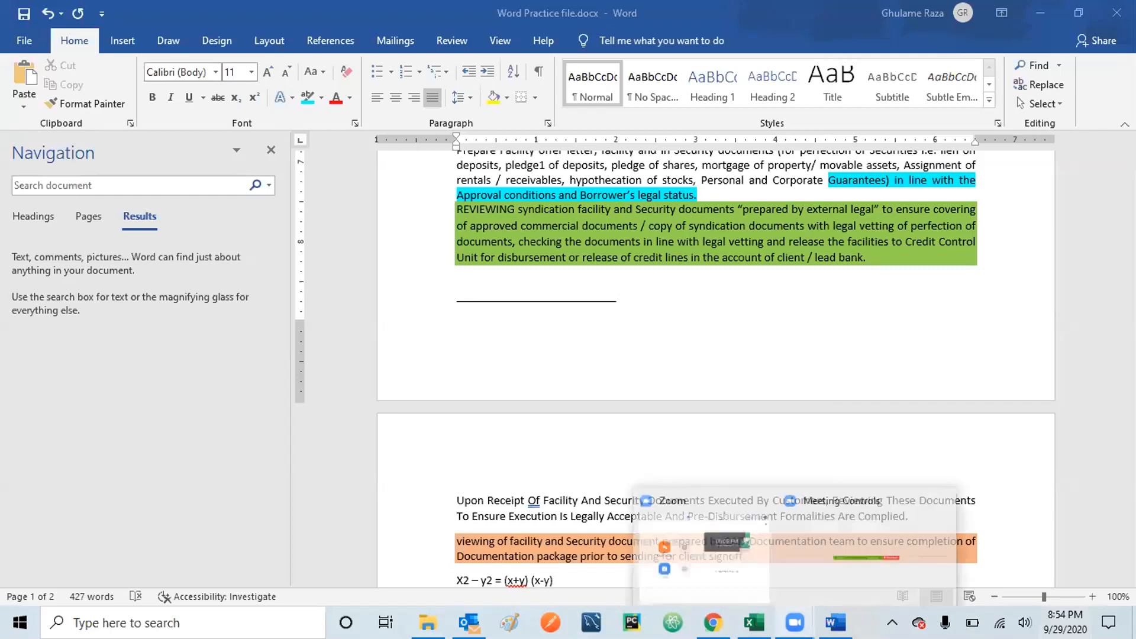